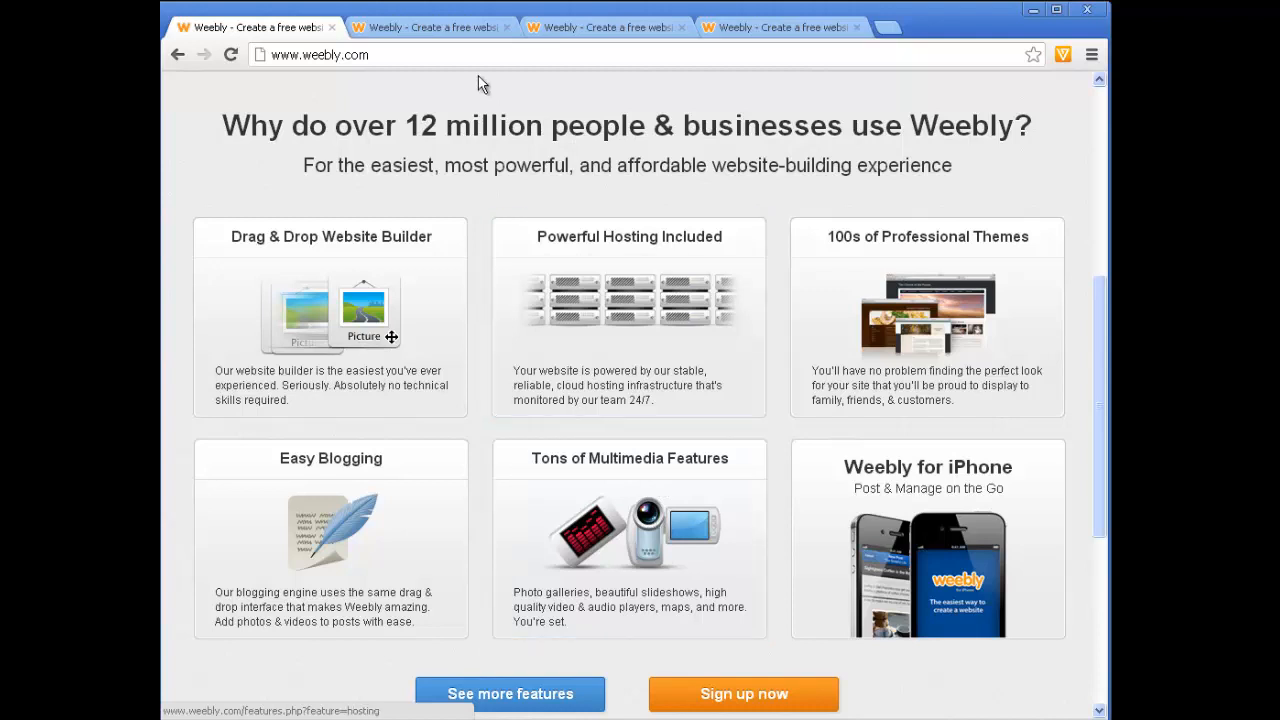
Review the Weebly feature pages on the drag-and-drop website builder, professional themes and detailed traffic stats.
{"action": "left_click", "coordinate": [460, 30]}
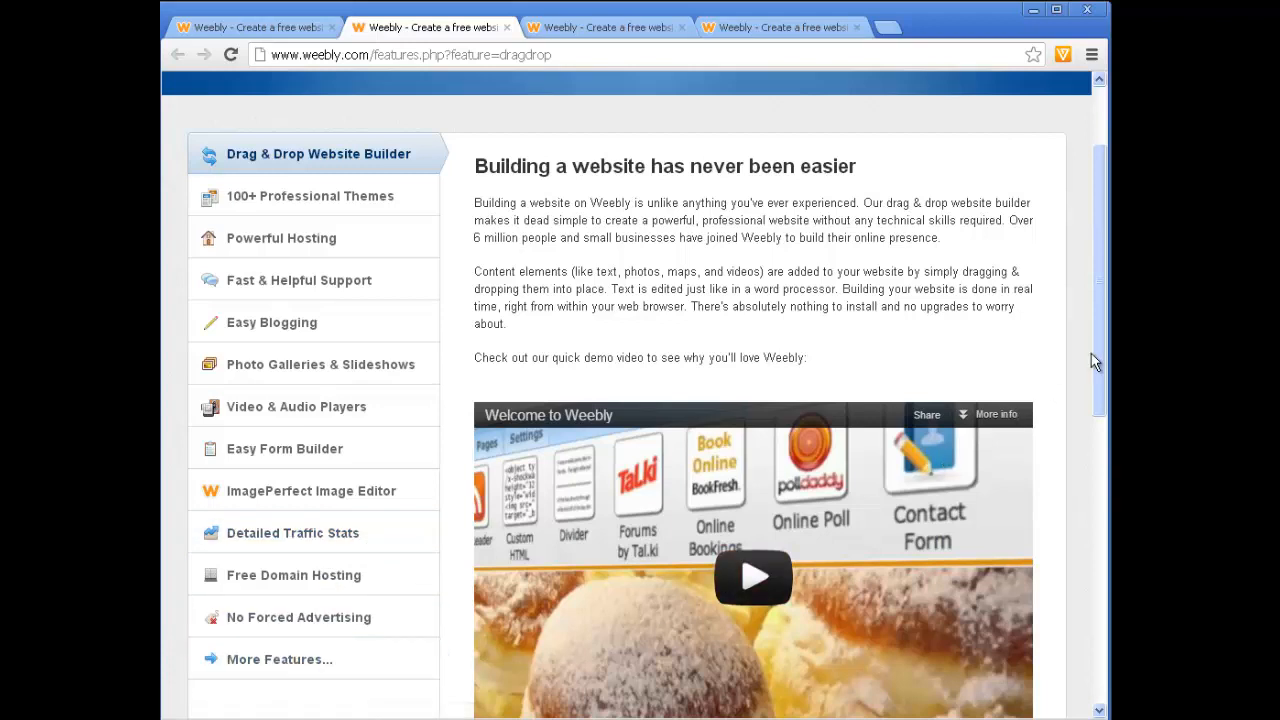
{"action": "left_click_drag", "start_coordinate": [1099, 353], "coordinate": [1099, 400]}
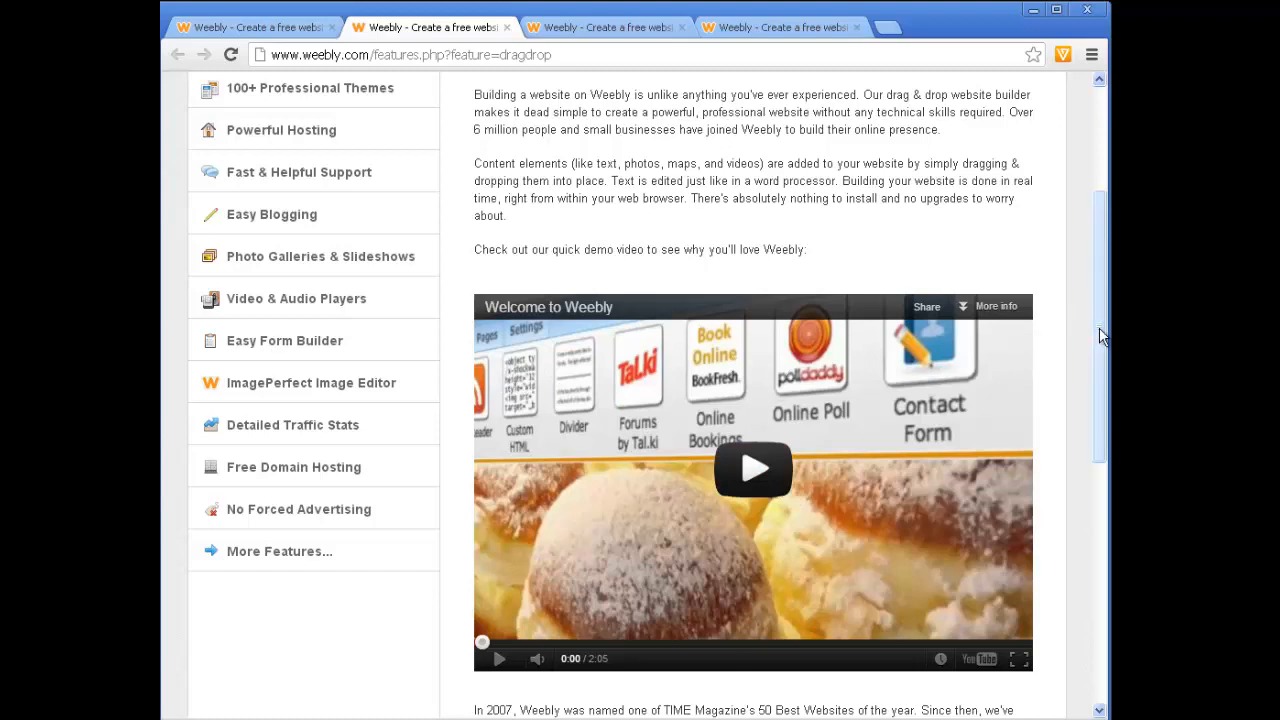
{"action": "left_click_drag", "start_coordinate": [1100, 336], "coordinate": [1102, 182]}
{"action": "left_click", "coordinate": [604, 28]}
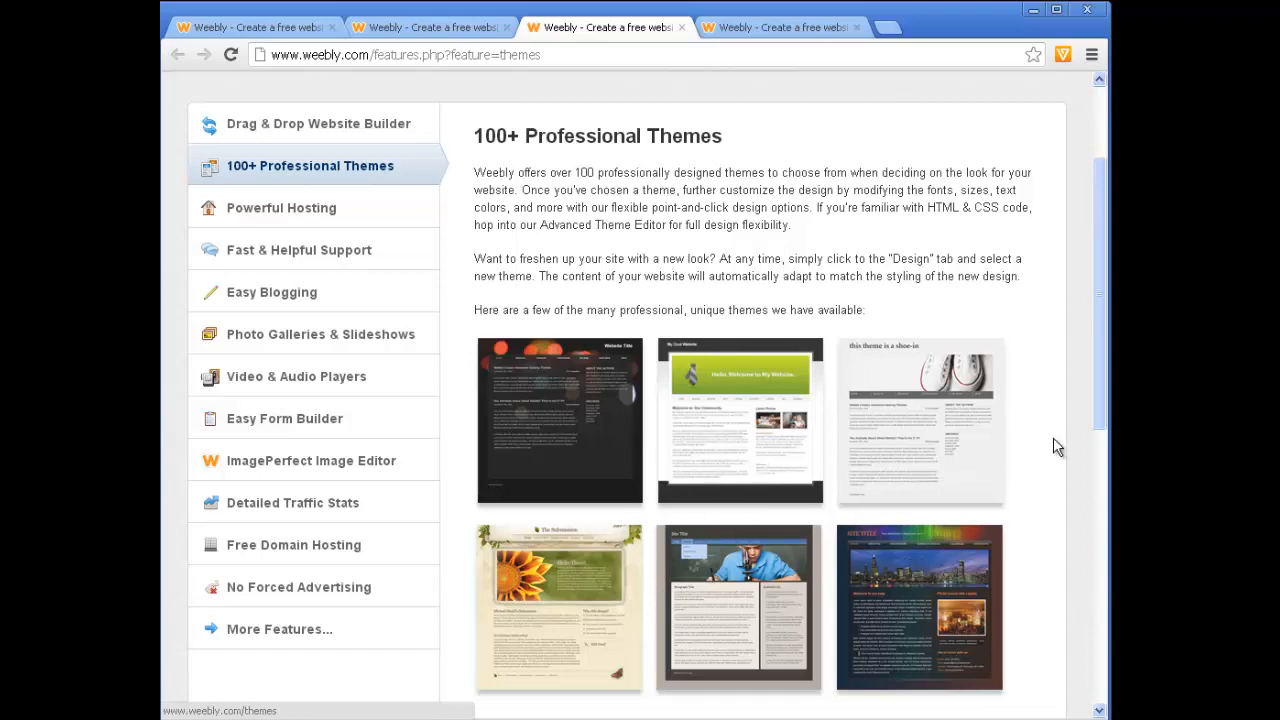
{"action": "left_click_drag", "start_coordinate": [1100, 400], "coordinate": [1040, 292]}
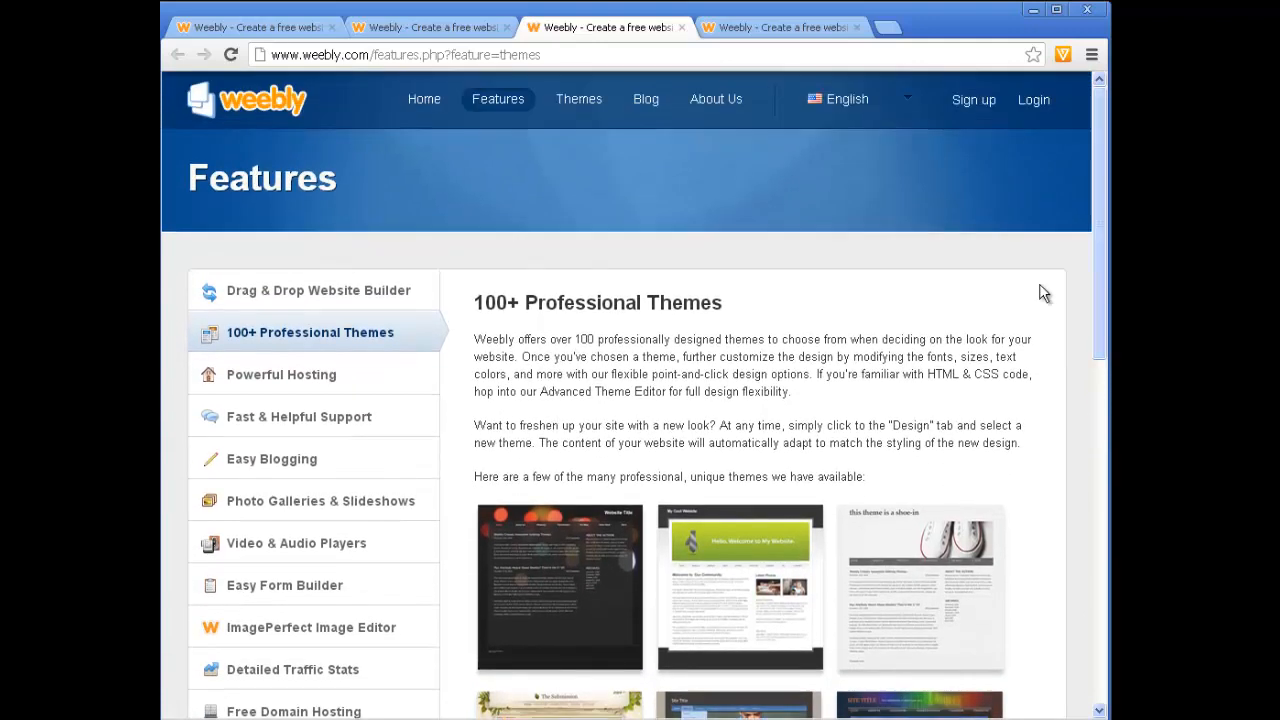
{"action": "left_click", "coordinate": [796, 30]}
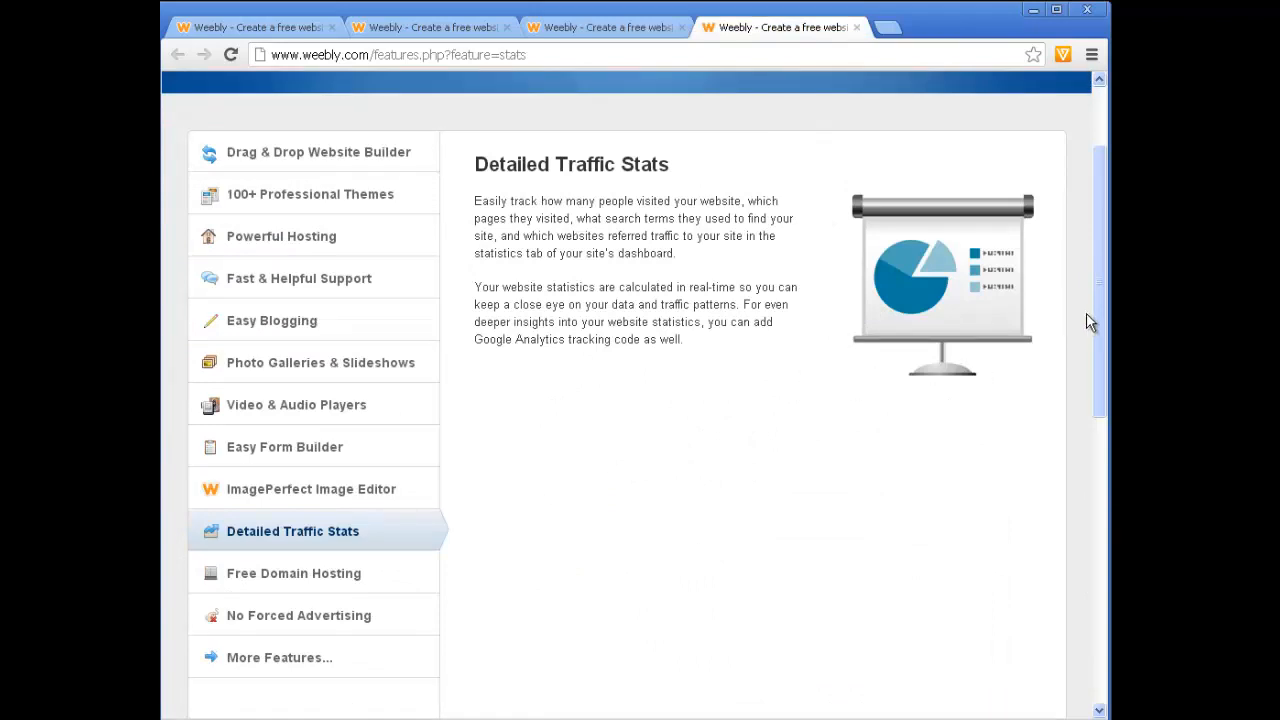
{"action": "left_click_drag", "start_coordinate": [1098, 322], "coordinate": [1101, 216]}
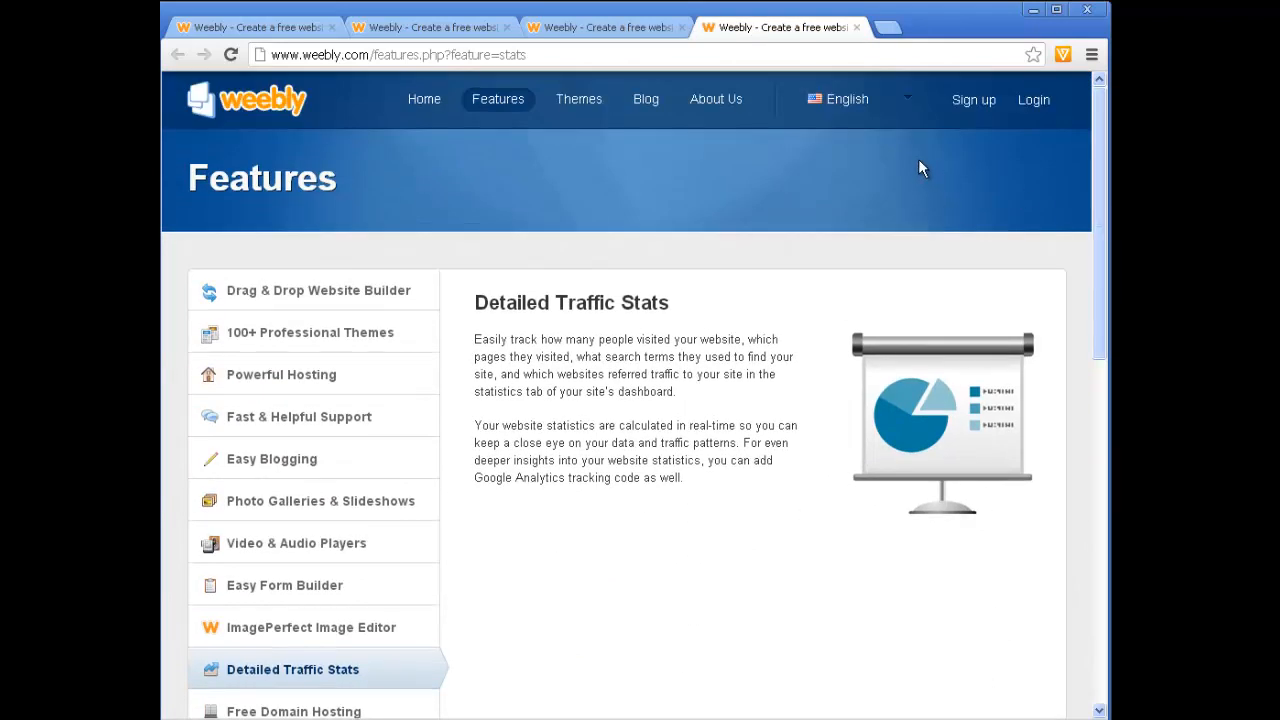
Return to the Weebly home page and submit the free sign-up form with the filled-in name, e-mail and password.
{"action": "left_click", "coordinate": [300, 27]}
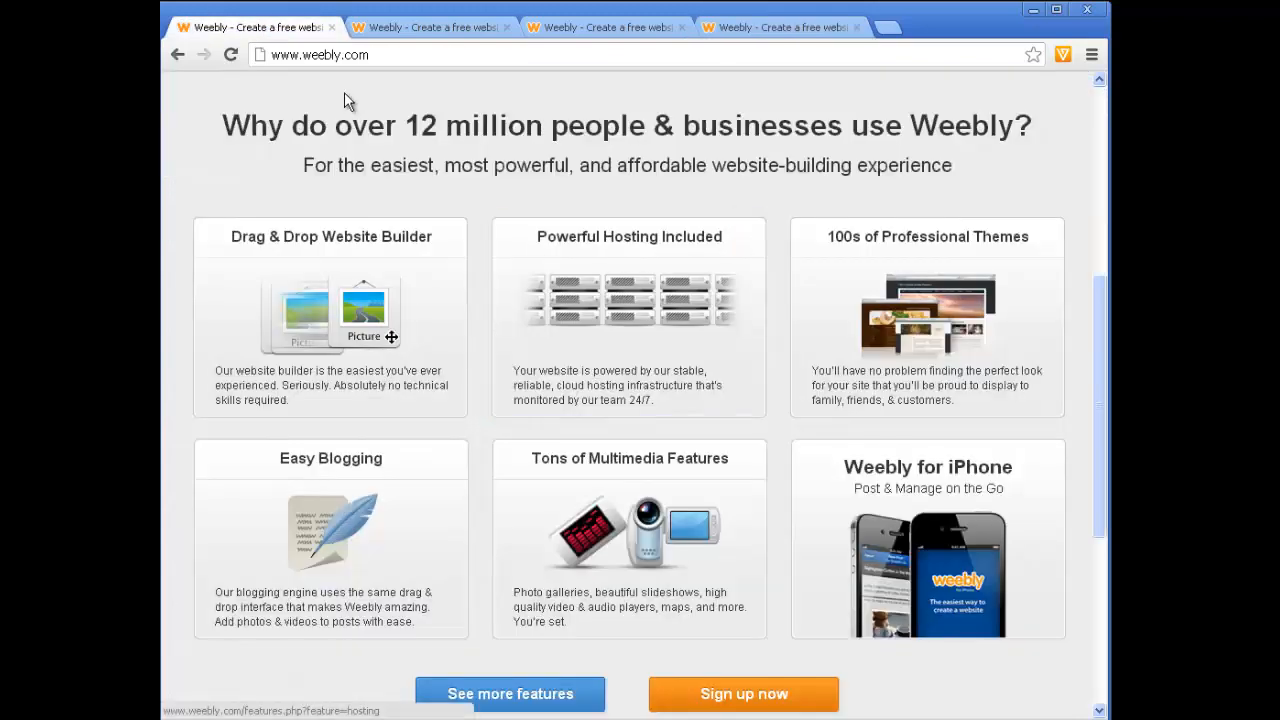
{"action": "left_click_drag", "start_coordinate": [1099, 320], "coordinate": [1108, 131]}
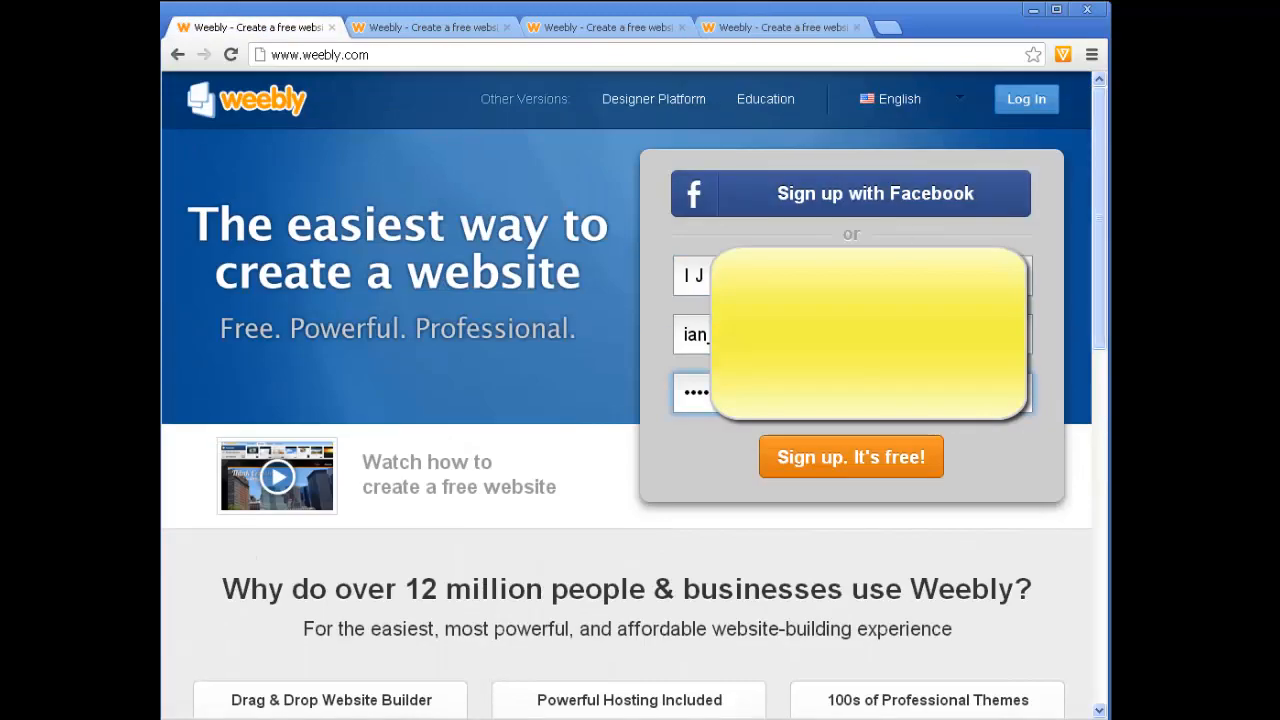
{"action": "left_click_drag", "start_coordinate": [790, 275], "coordinate": [639, 273]}
{"action": "left_click_drag", "start_coordinate": [800, 334], "coordinate": [631, 321]}
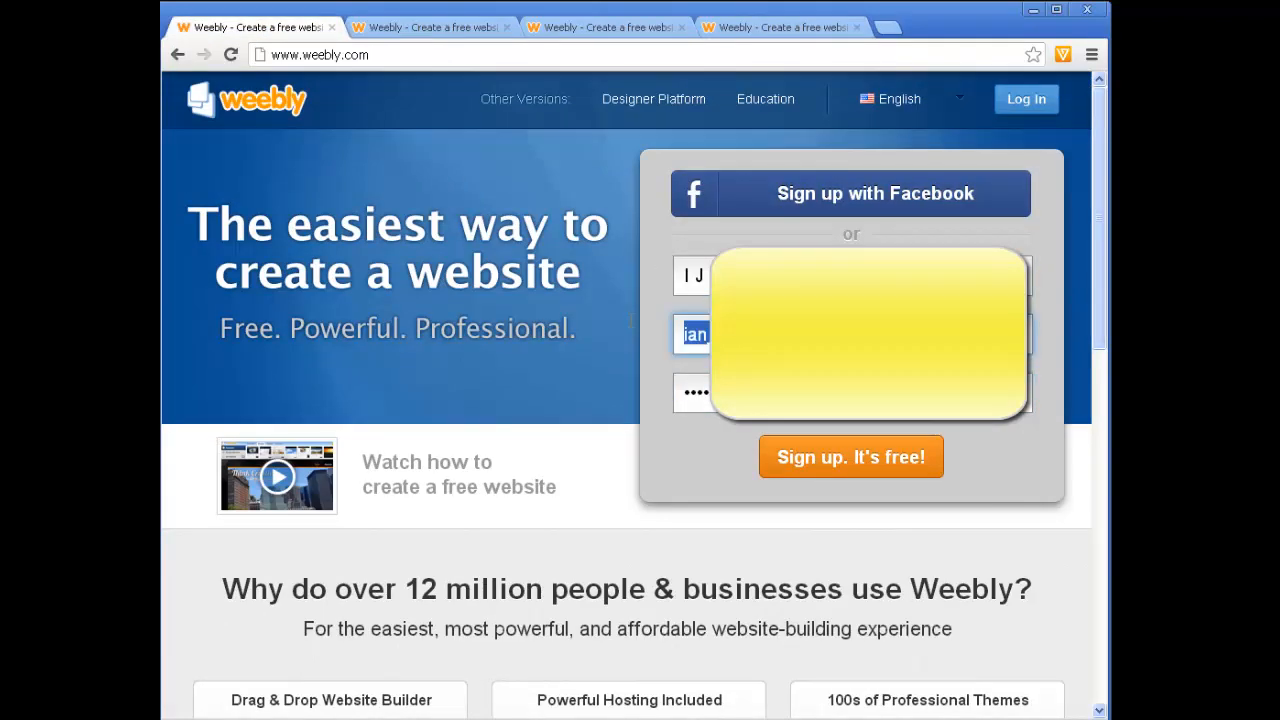
{"action": "left_click_drag", "start_coordinate": [800, 392], "coordinate": [666, 394]}
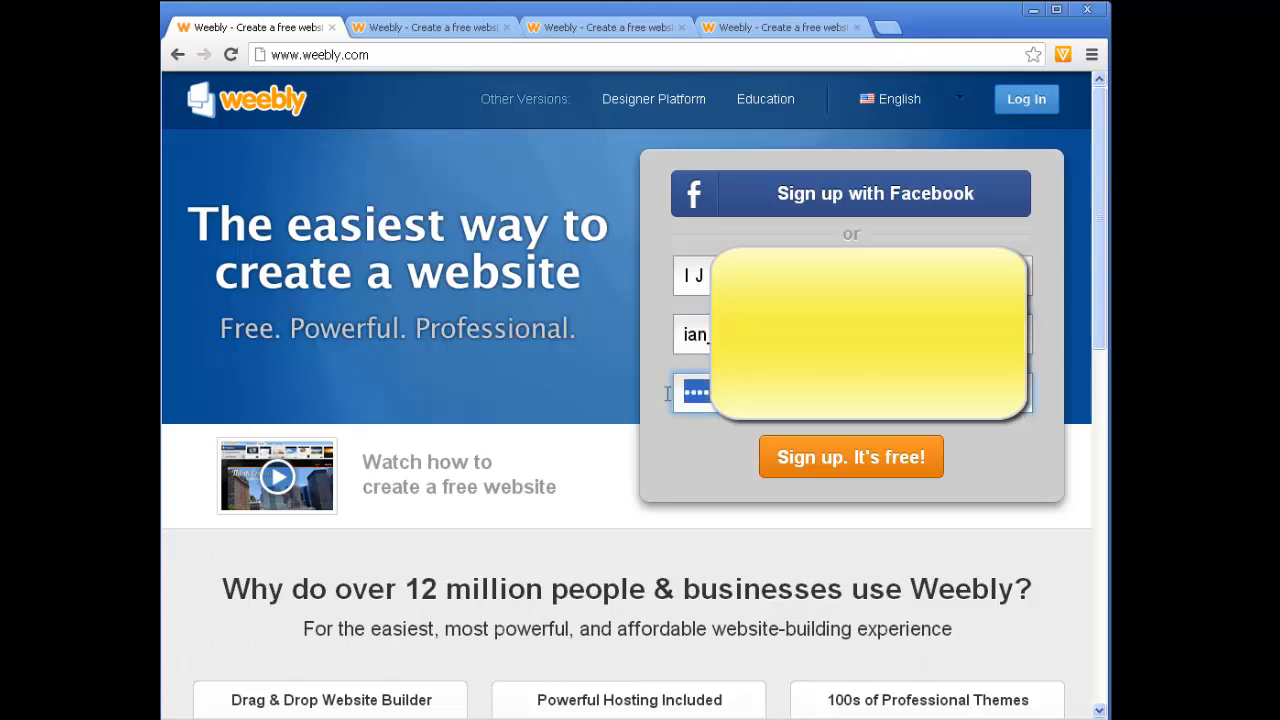
{"action": "left_click", "coordinate": [828, 459]}
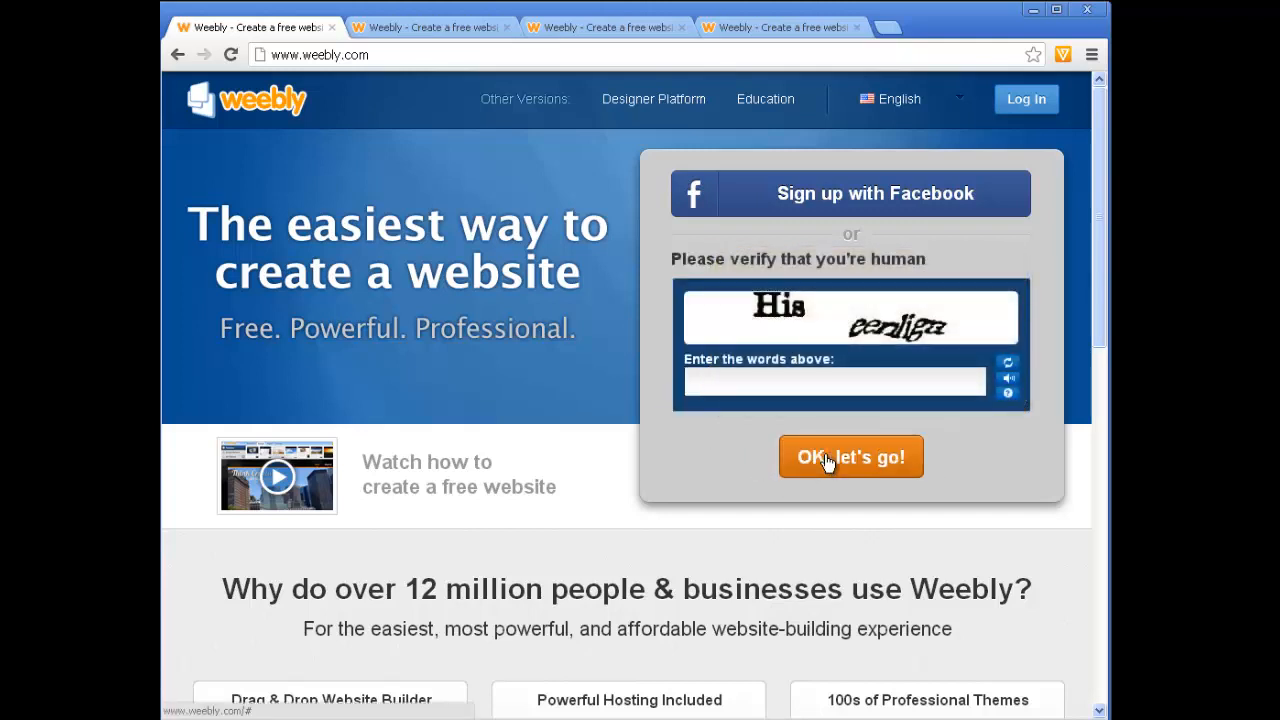
Enter the human-verification words and complete the account sign-up.
{"action": "left_click", "coordinate": [787, 380]}
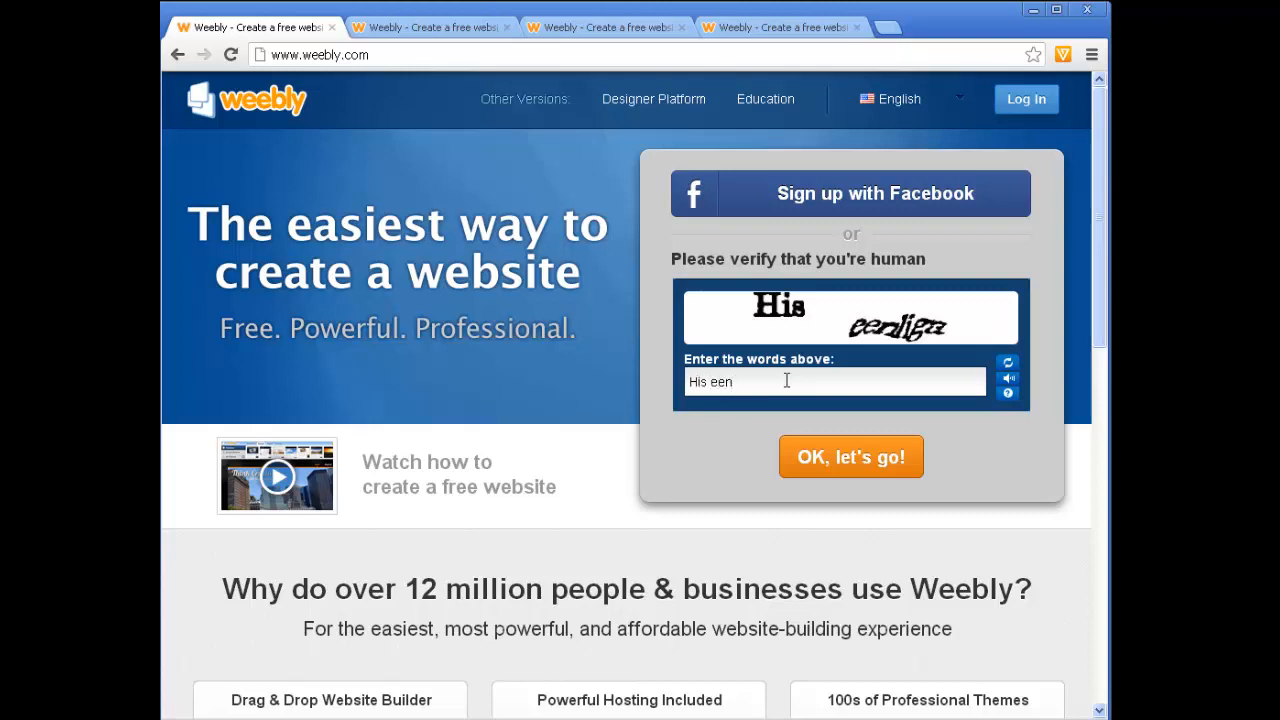
{"action": "type", "text": "His eenliga"}
{"action": "left_click", "coordinate": [868, 463]}
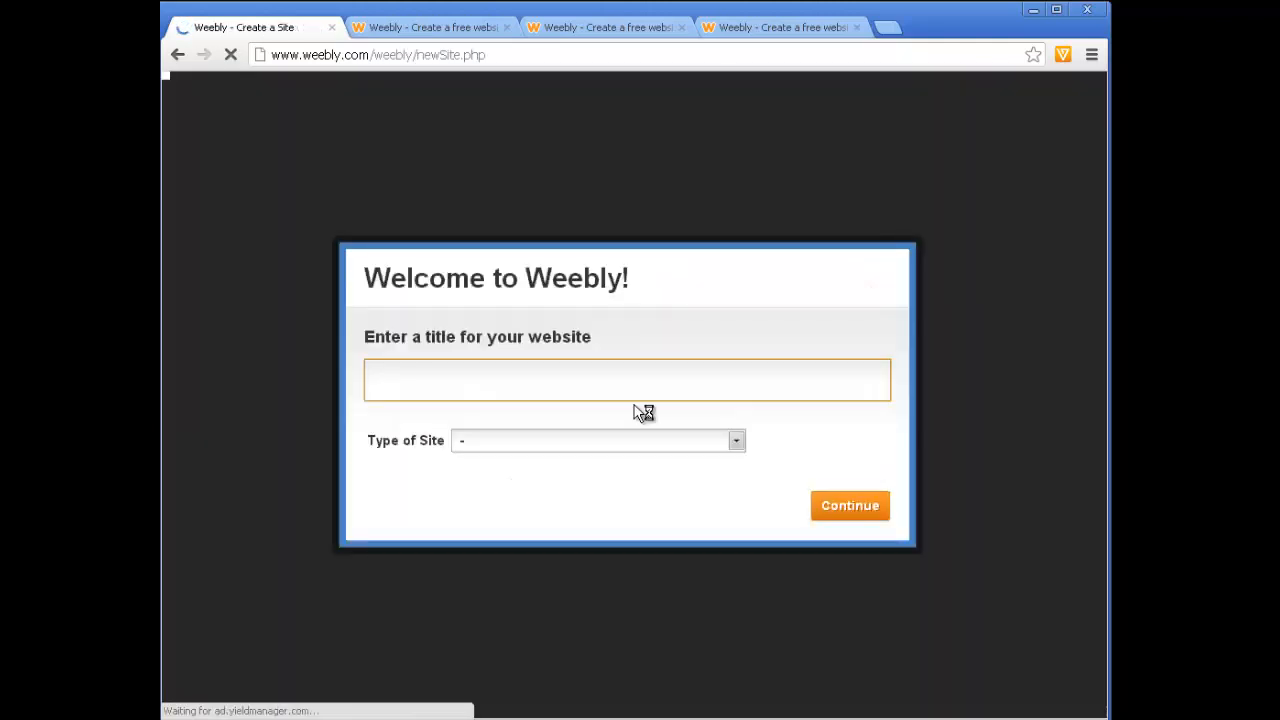
Title the new website "demo site", choose its type of site and continue to the domain choice.
{"action": "left_click", "coordinate": [580, 389]}
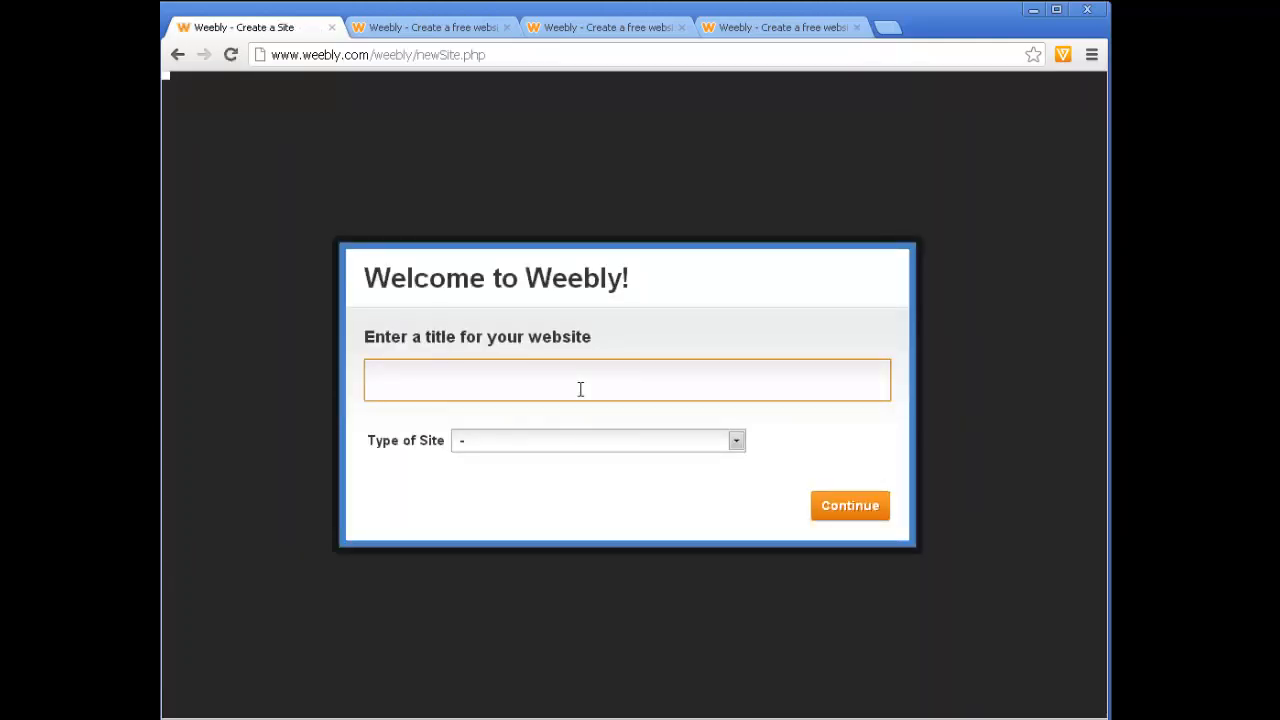
{"action": "type", "text": "demo site"}
{"action": "left_click", "coordinate": [735, 440]}
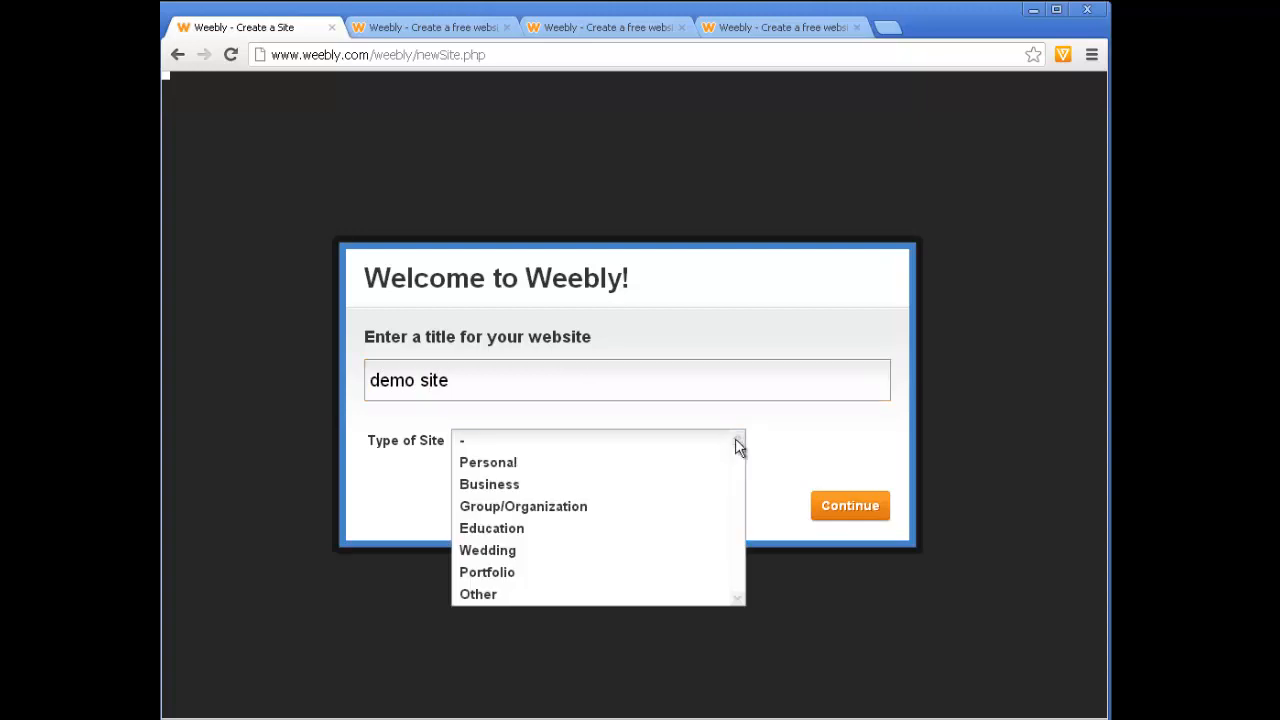
{"action": "left_click", "coordinate": [554, 472]}
{"action": "left_click", "coordinate": [845, 506]}
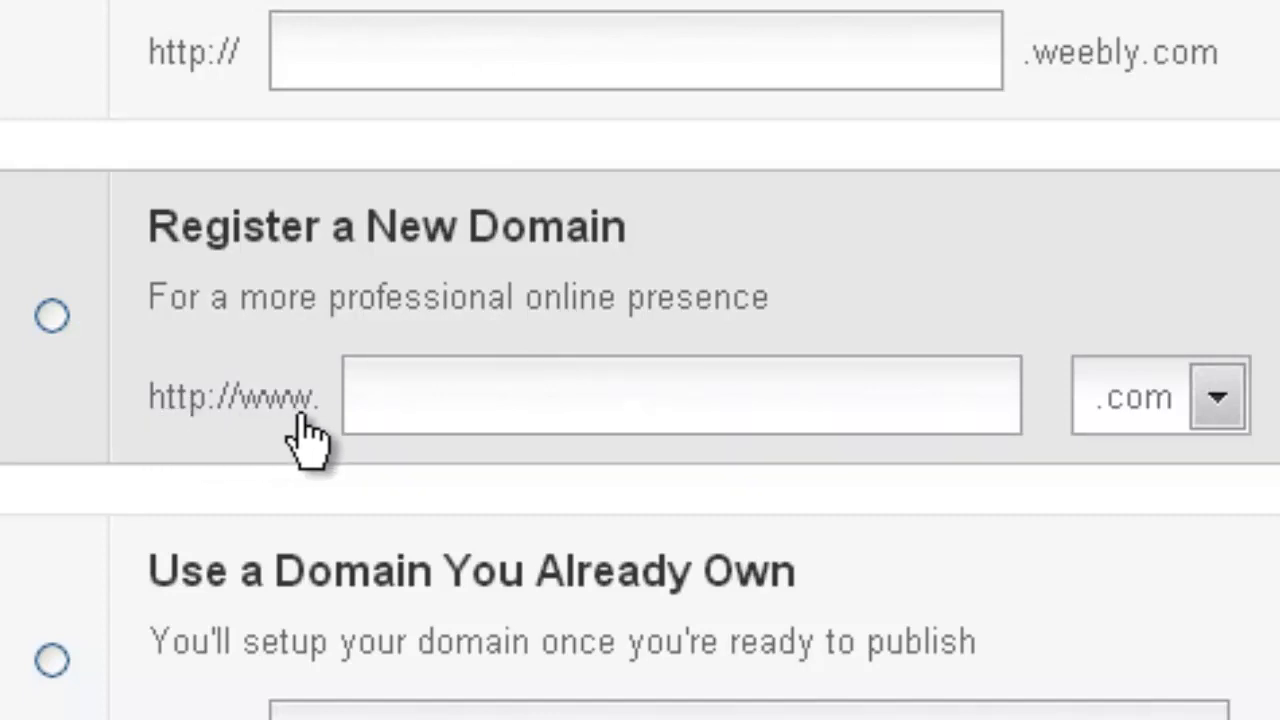
{"action": "left_click_drag", "start_coordinate": [1142, 434], "coordinate": [1003, 382]}
{"action": "left_click", "coordinate": [750, 394]}
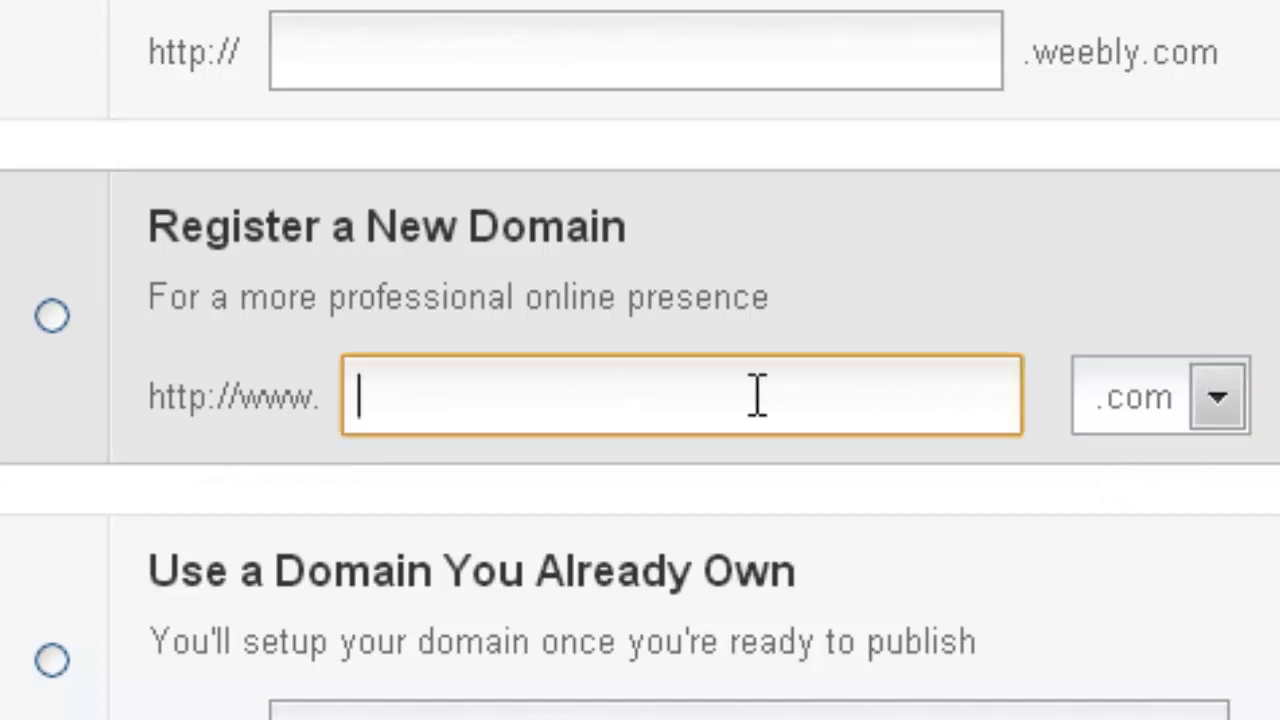
{"action": "left_click", "coordinate": [1229, 430]}
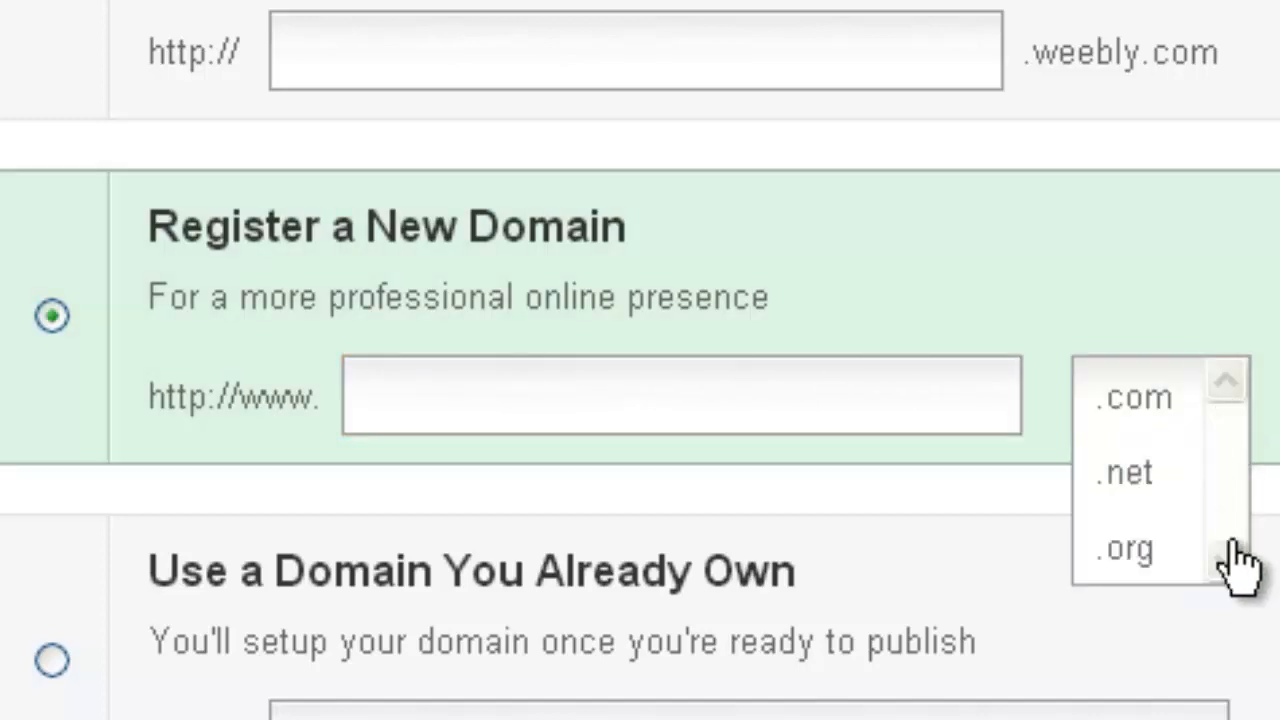
{"action": "left_click", "coordinate": [1168, 400]}
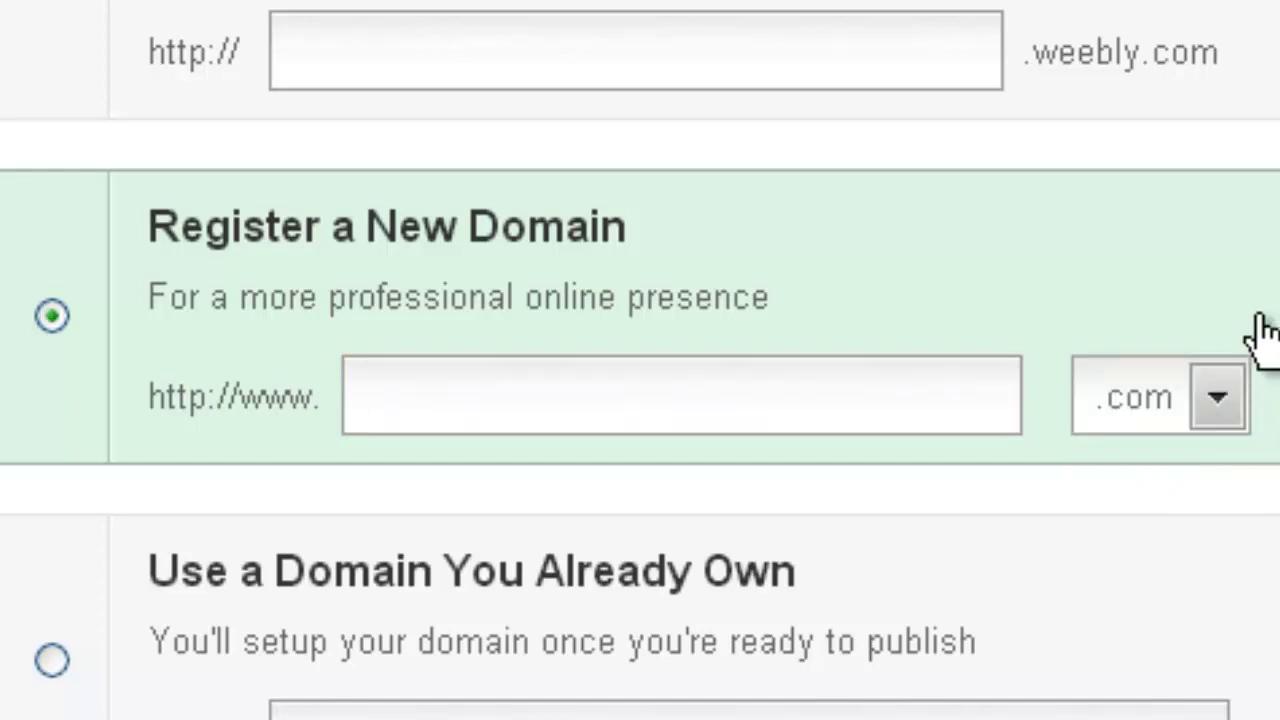
Use a free Weebly.com subdomain made of the owner's first name followed by "Demosite" and continue to the site editor.
{"action": "left_click", "coordinate": [60, 5]}
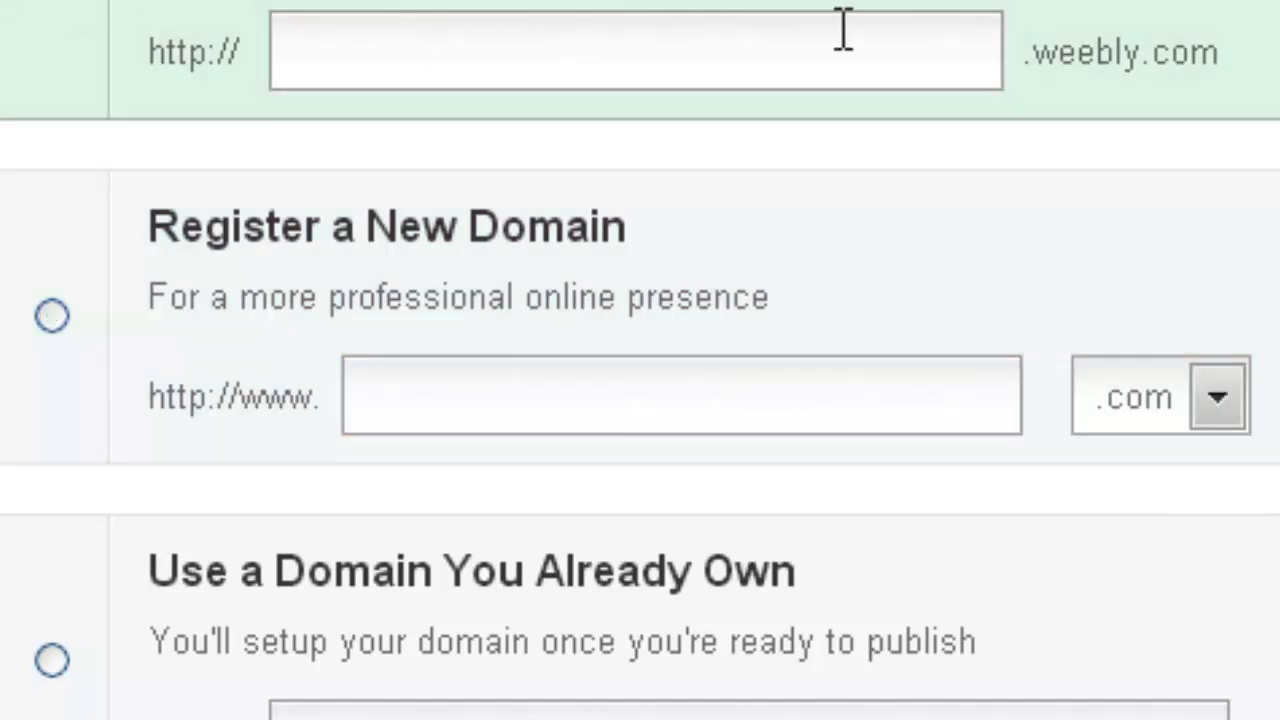
{"action": "left_click", "coordinate": [594, 51]}
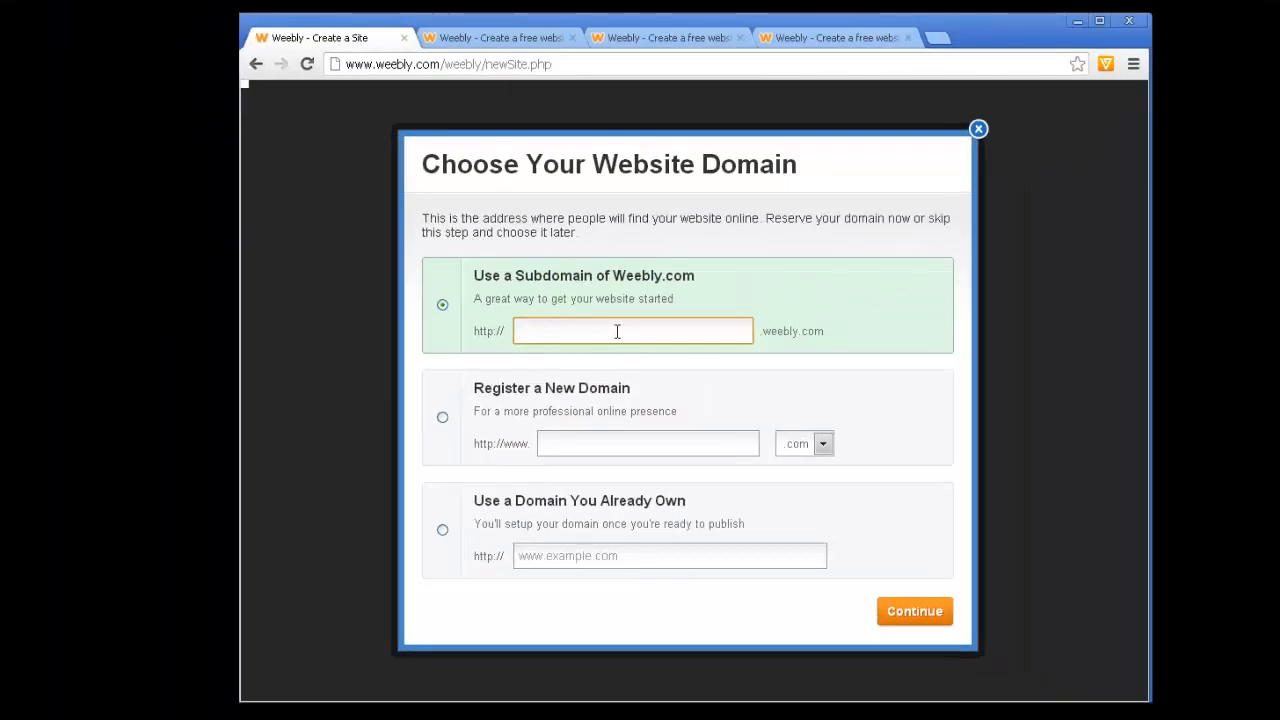
{"action": "type", "text": "ianDemosite"}
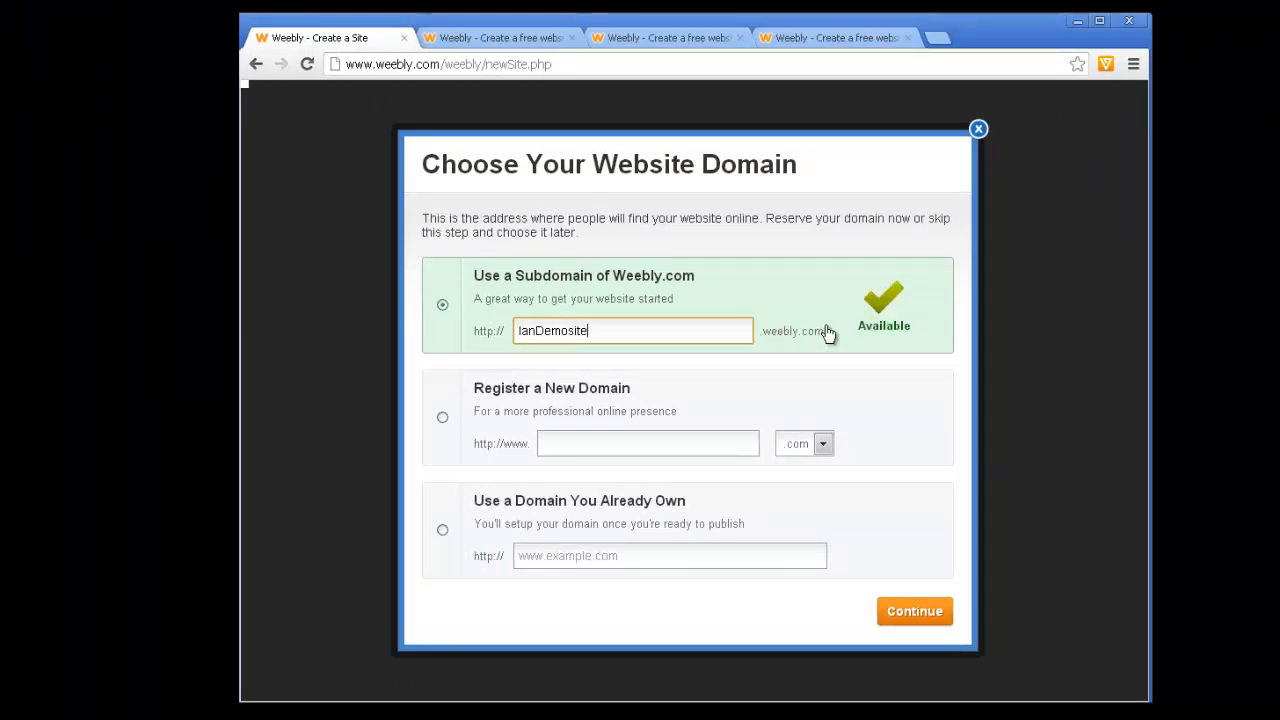
{"action": "left_click", "coordinate": [932, 617]}
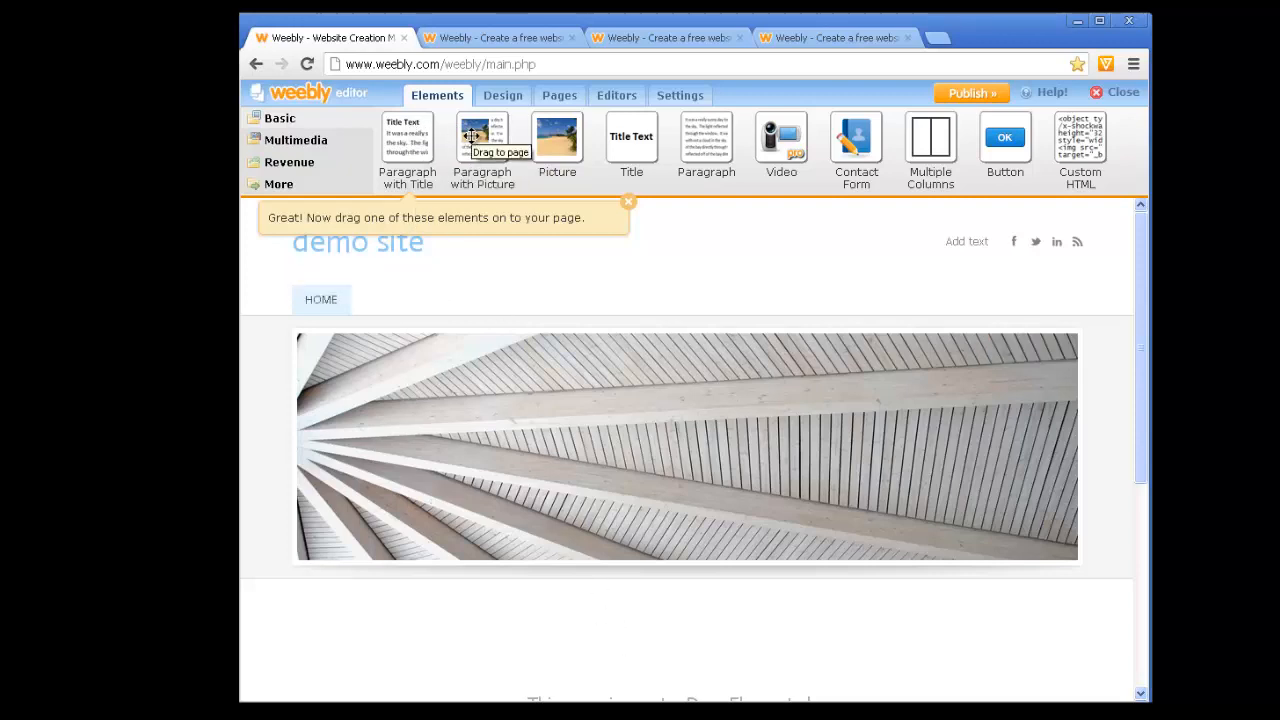
Apply the favourite design theme with the pink watercolour blossom tree to the site.
{"action": "left_click", "coordinate": [512, 100]}
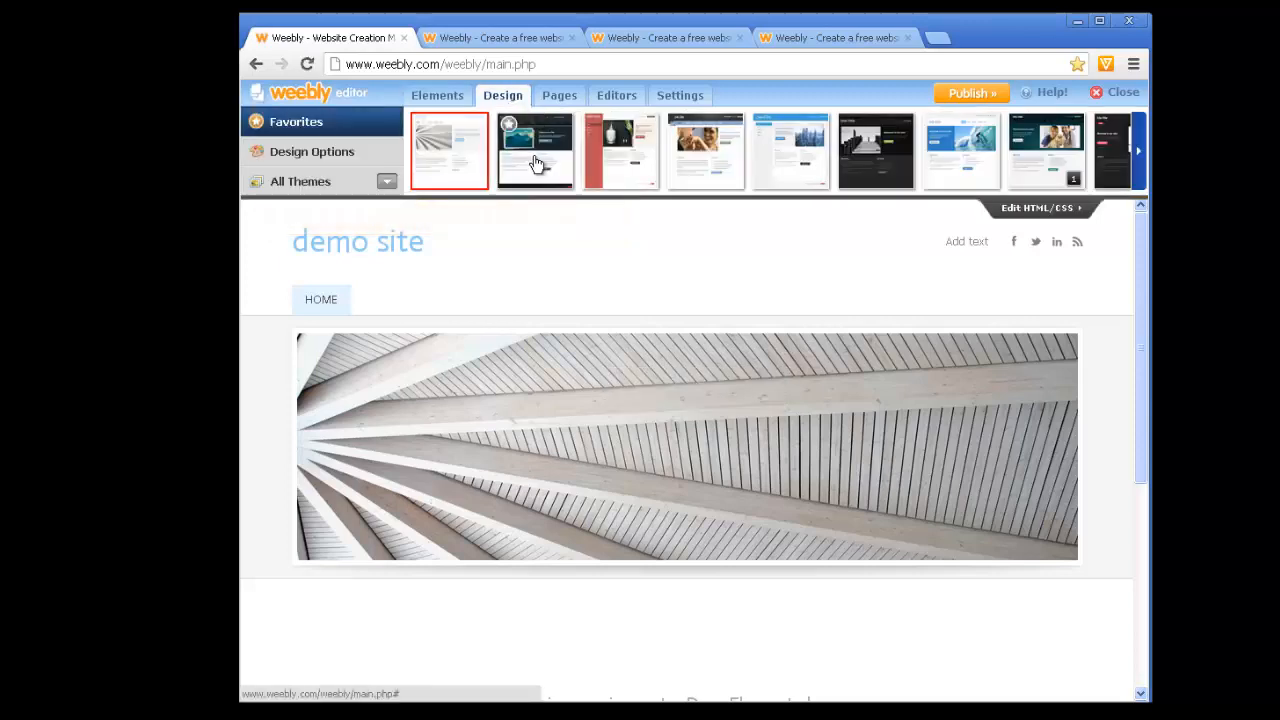
{"action": "left_click", "coordinate": [1145, 160]}
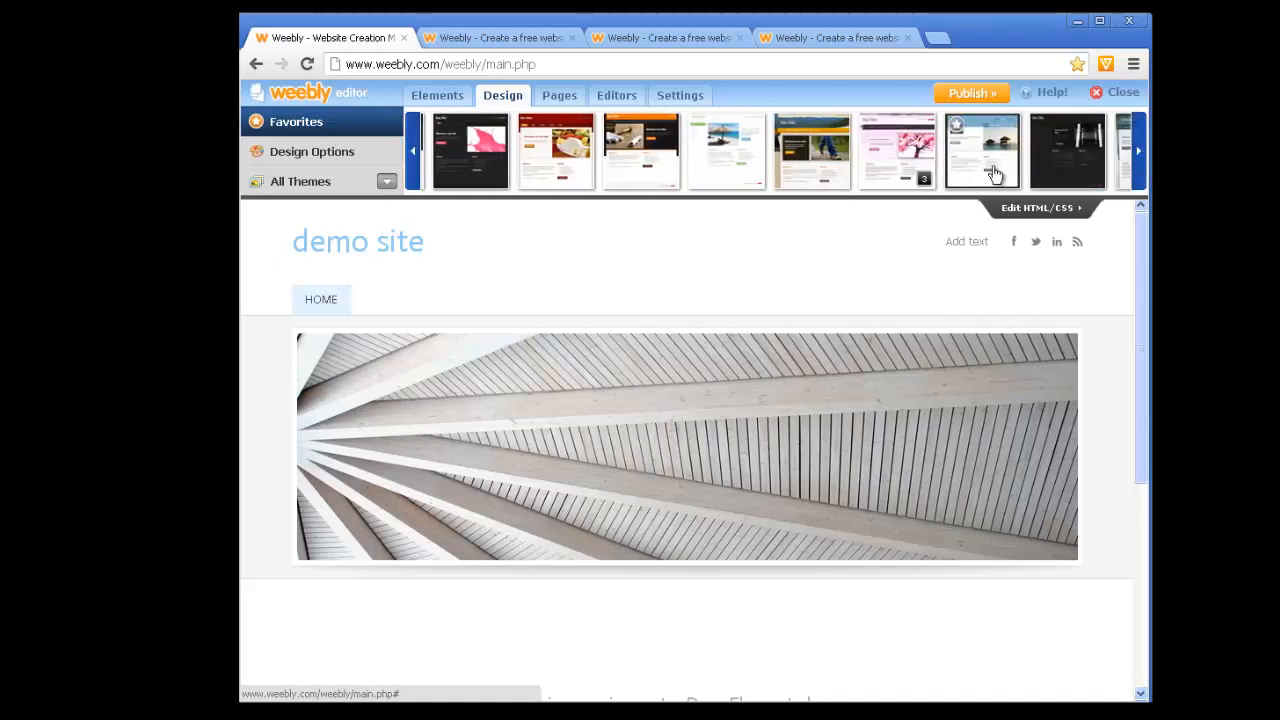
{"action": "left_click", "coordinate": [920, 157]}
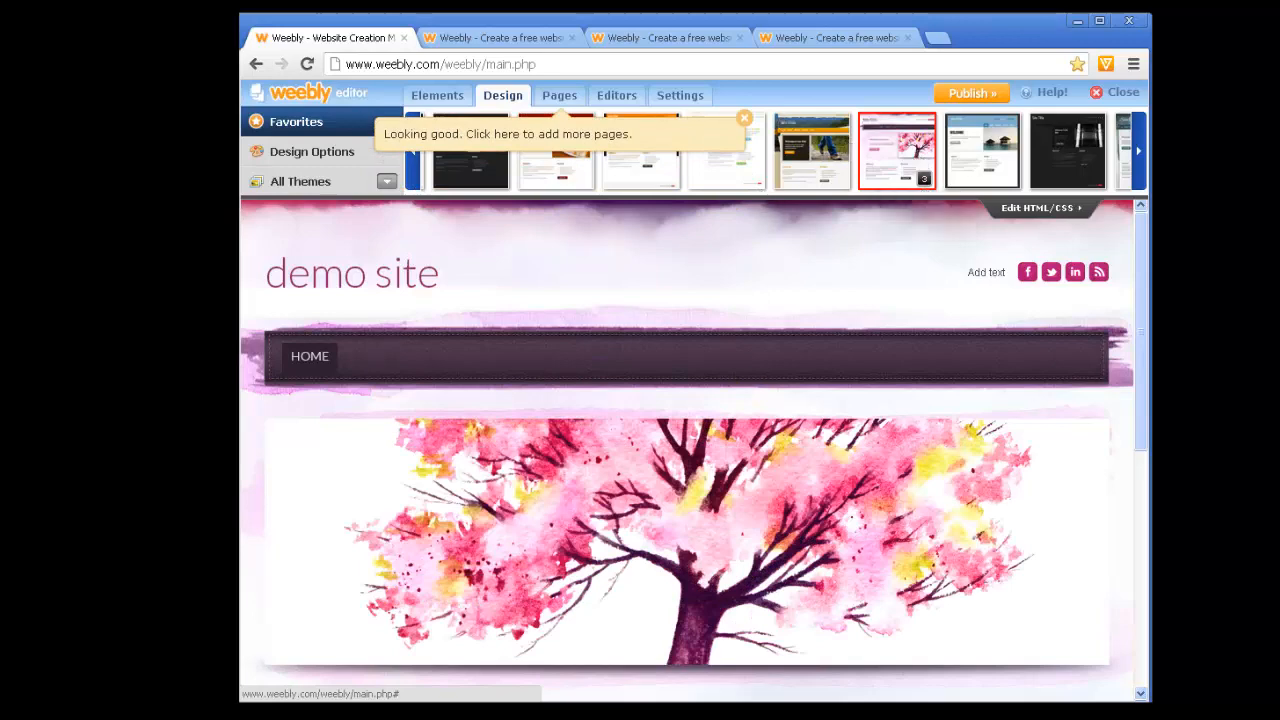
{"action": "left_click_drag", "start_coordinate": [1146, 294], "coordinate": [1145, 258]}
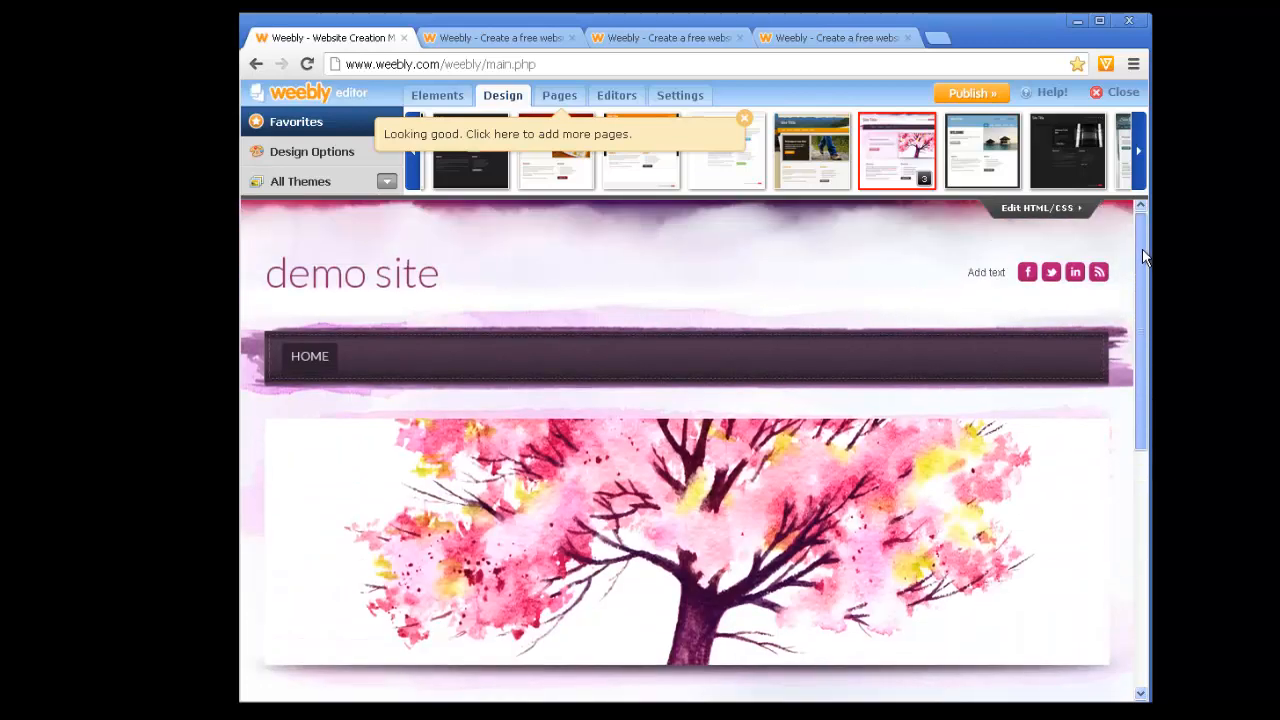
Add a page named "Bio" to the site and save its settings.
{"action": "left_click", "coordinate": [567, 100]}
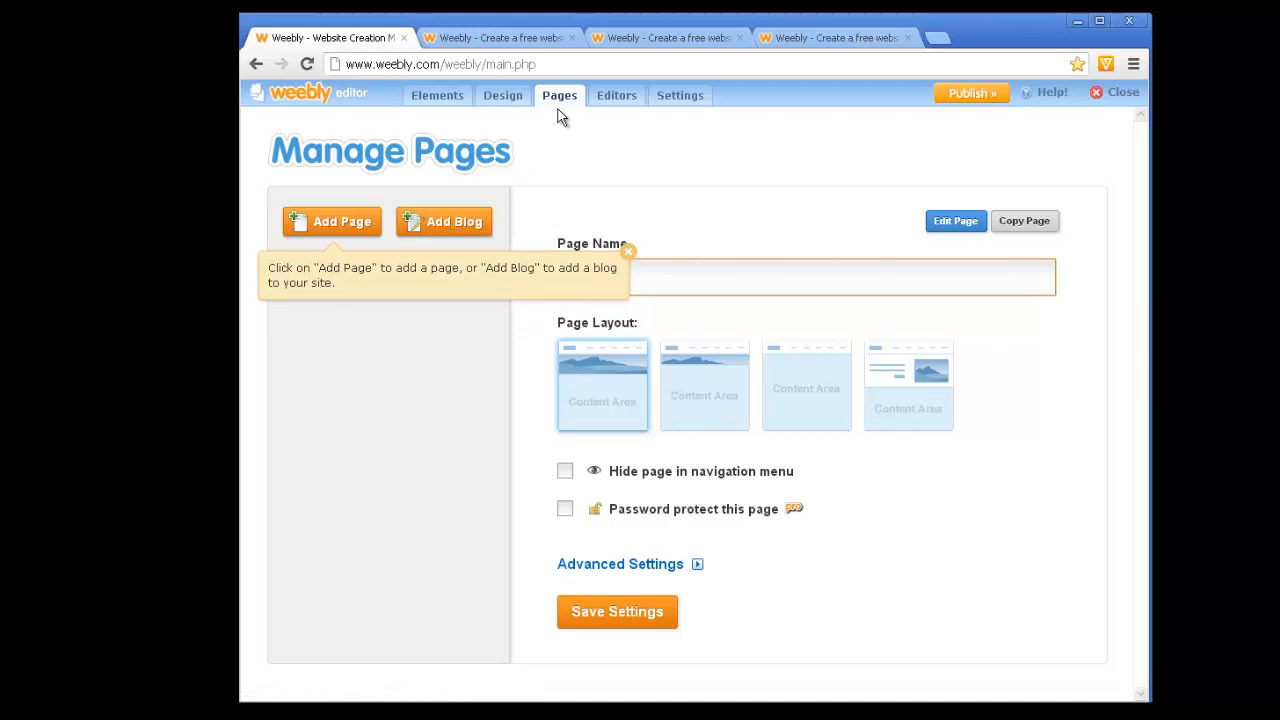
{"action": "left_click", "coordinate": [343, 226]}
{"action": "left_click_drag", "start_coordinate": [657, 277], "coordinate": [562, 278]}
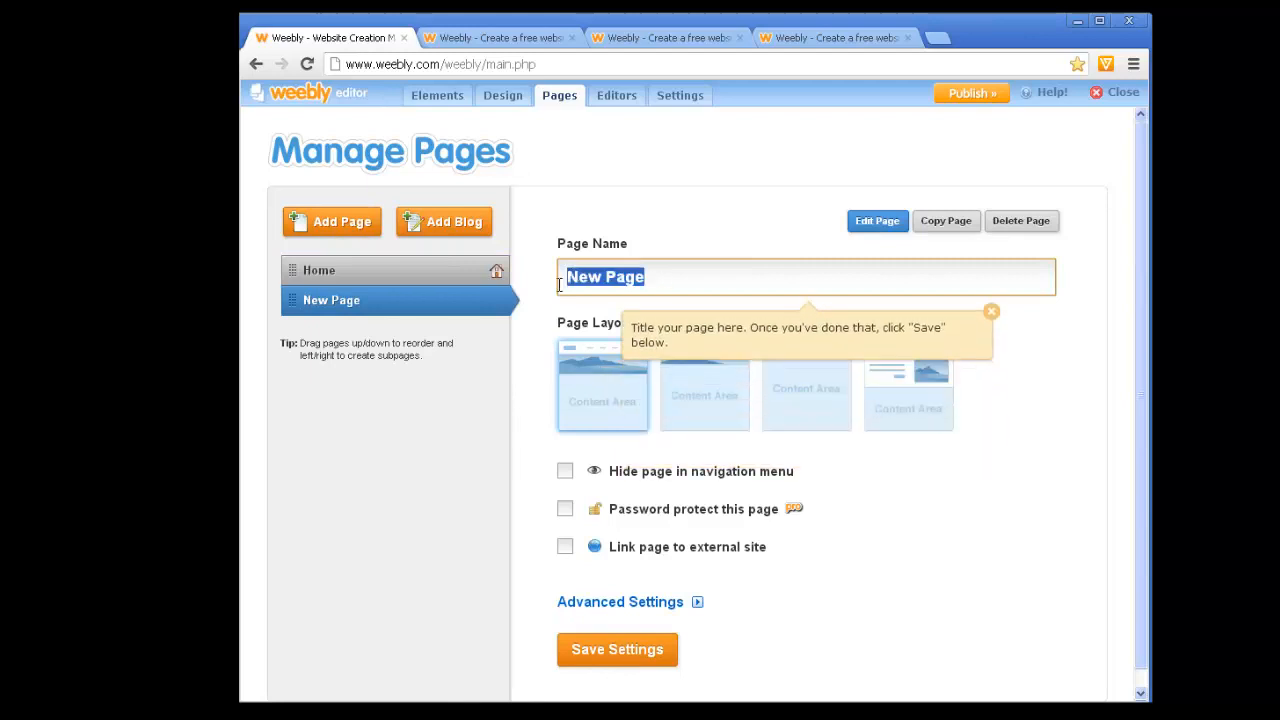
{"action": "type", "text": "Bi"}
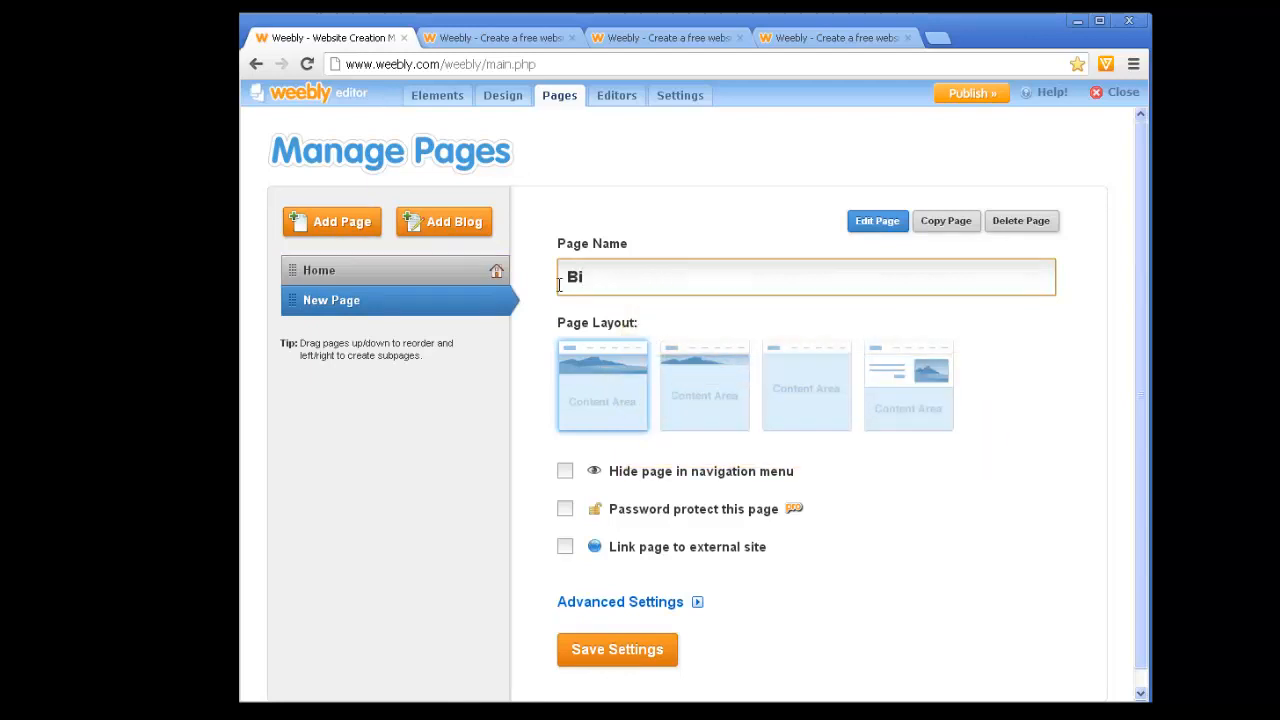
{"action": "type", "text": "o"}
{"action": "key", "text": "Return"}
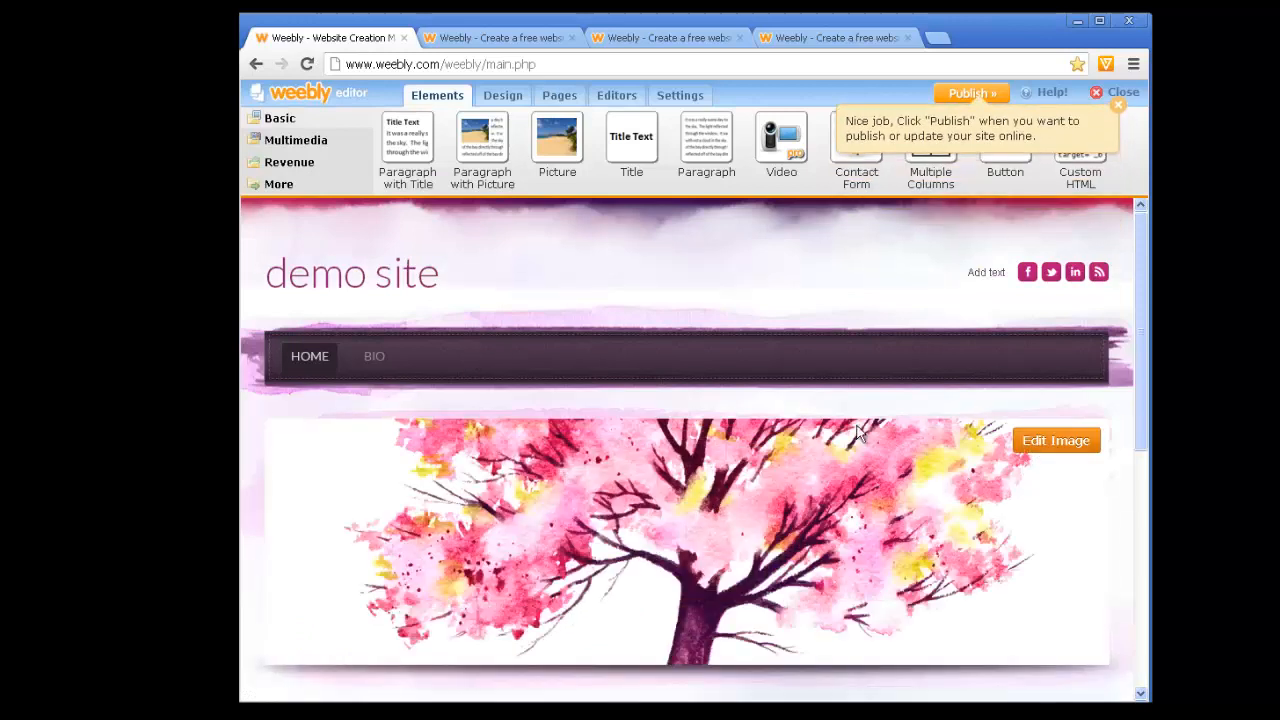
Add another page to the site and name it "Contact me".
{"action": "left_click", "coordinate": [558, 97]}
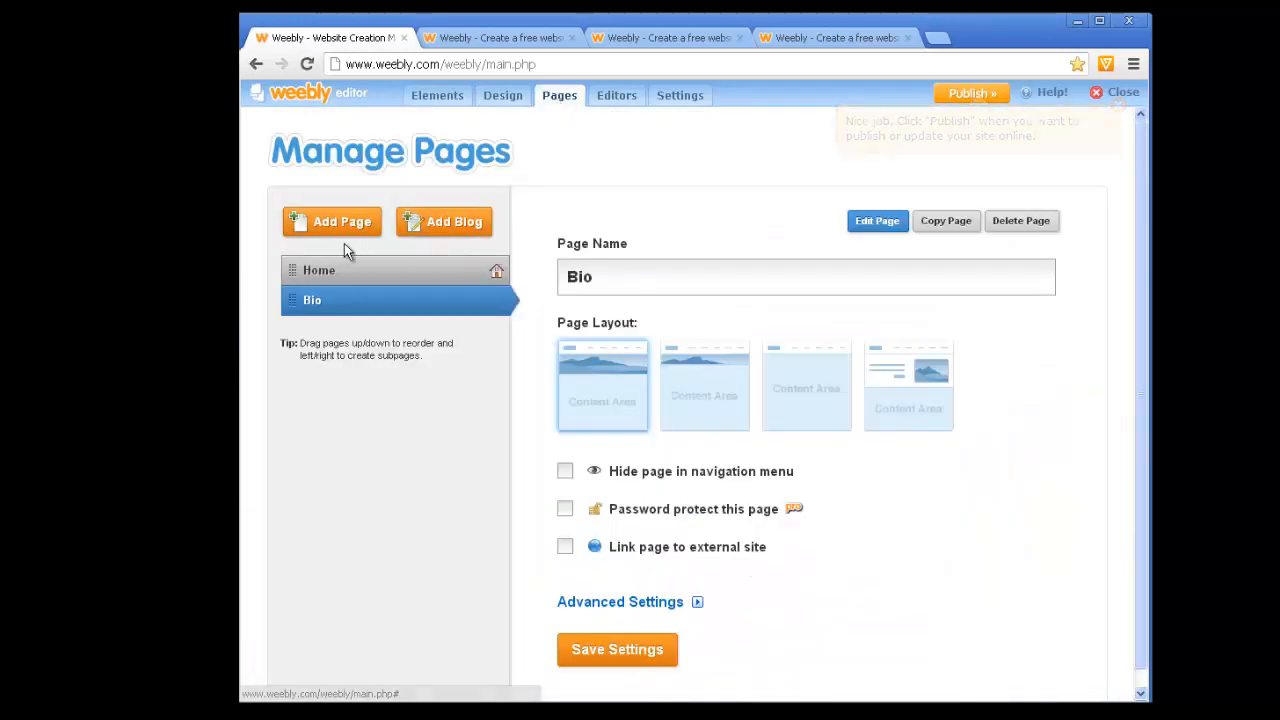
{"action": "left_click", "coordinate": [337, 224]}
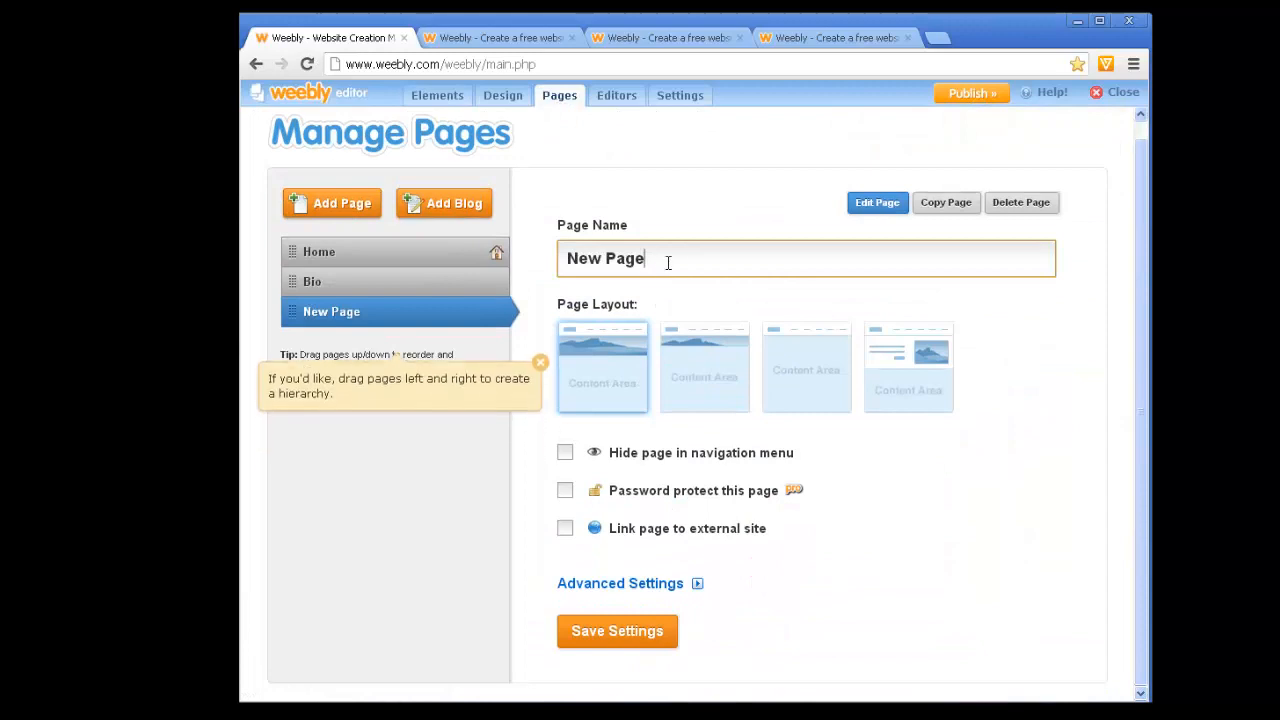
{"action": "left_click_drag", "start_coordinate": [668, 262], "coordinate": [561, 256]}
{"action": "type", "text": "Contact me"}
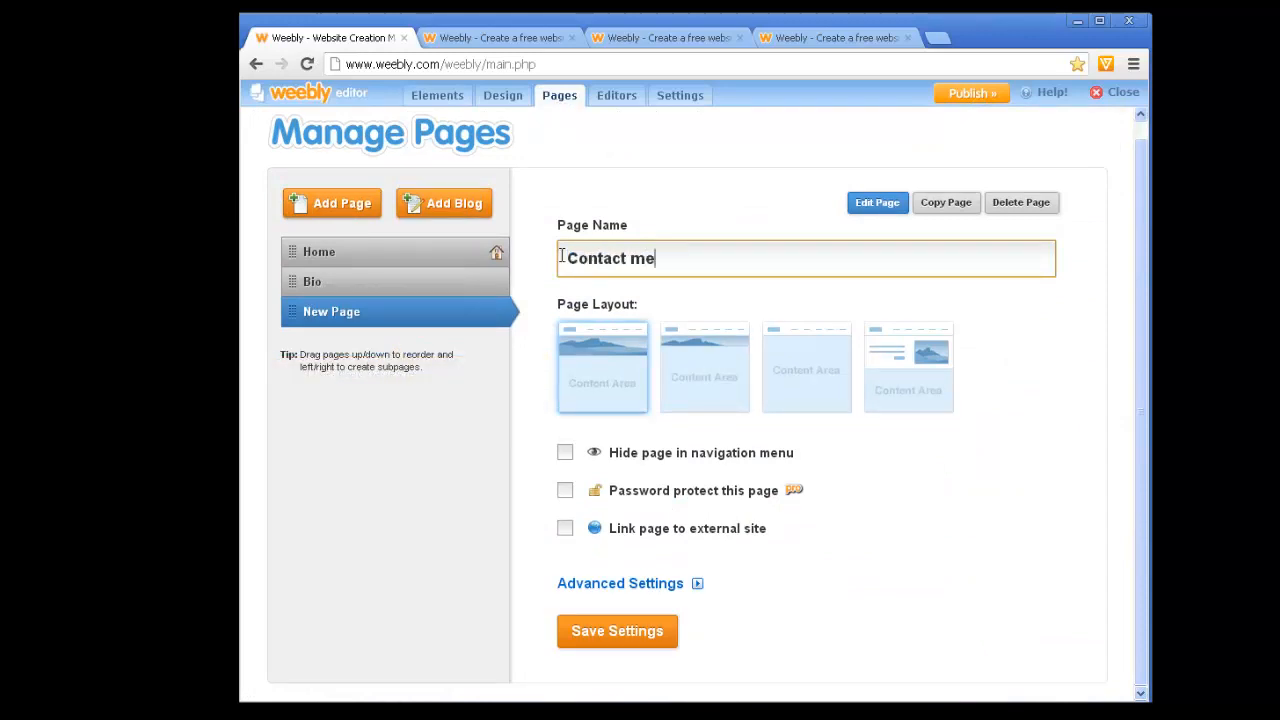
Add a new page to the site and name it "photos".
{"action": "left_click", "coordinate": [352, 205]}
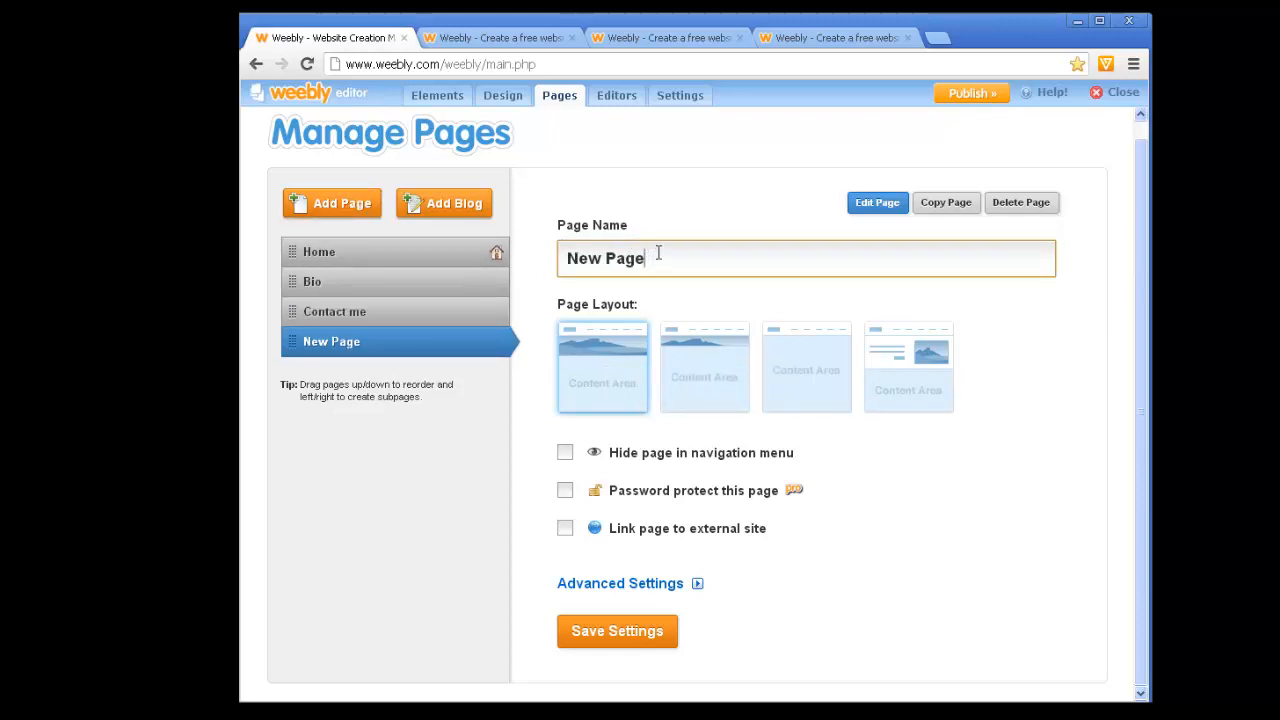
{"action": "left_click_drag", "start_coordinate": [659, 258], "coordinate": [577, 266]}
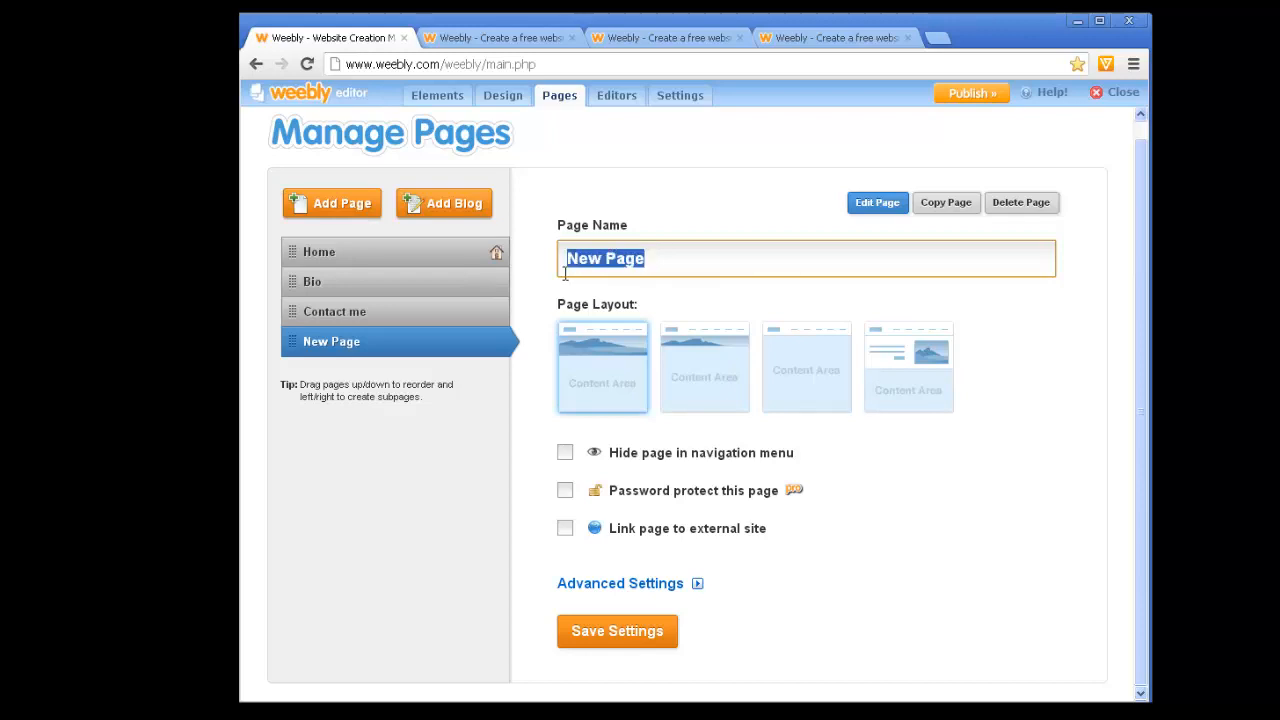
{"action": "type", "text": "photos"}
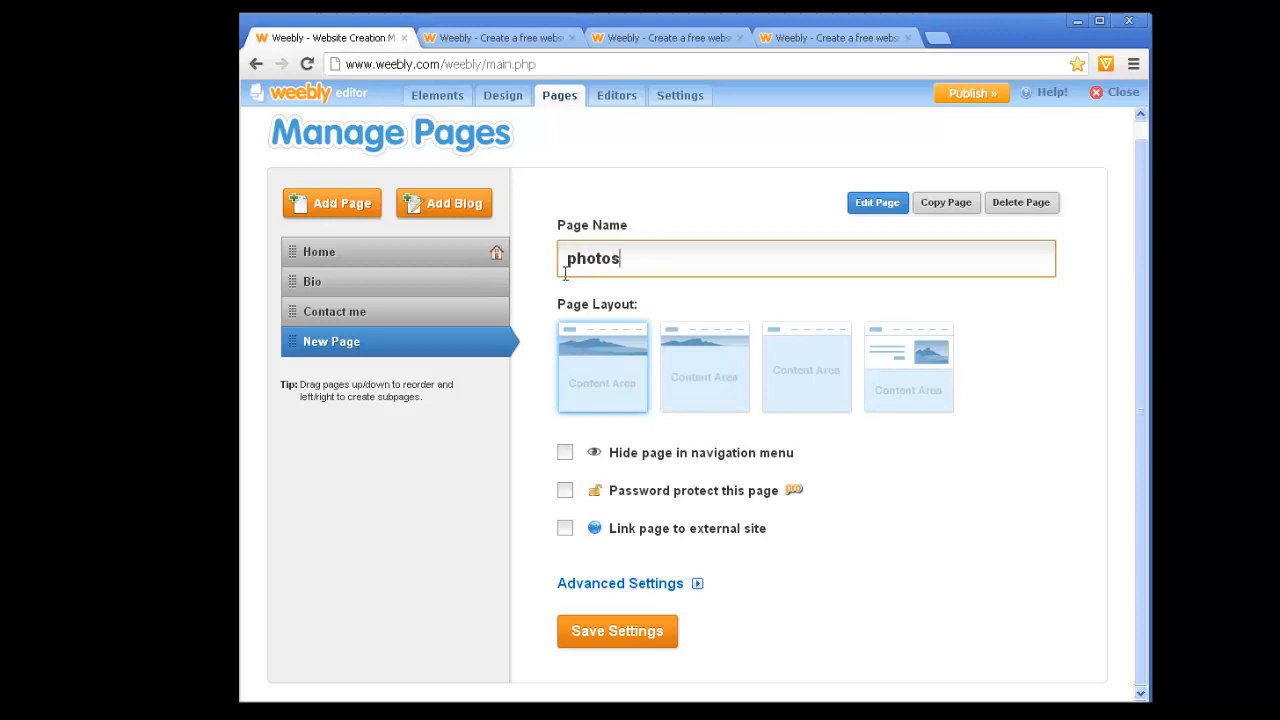
Add two more pages to the site, naming them "animals" and "plants".
{"action": "left_click", "coordinate": [357, 209]}
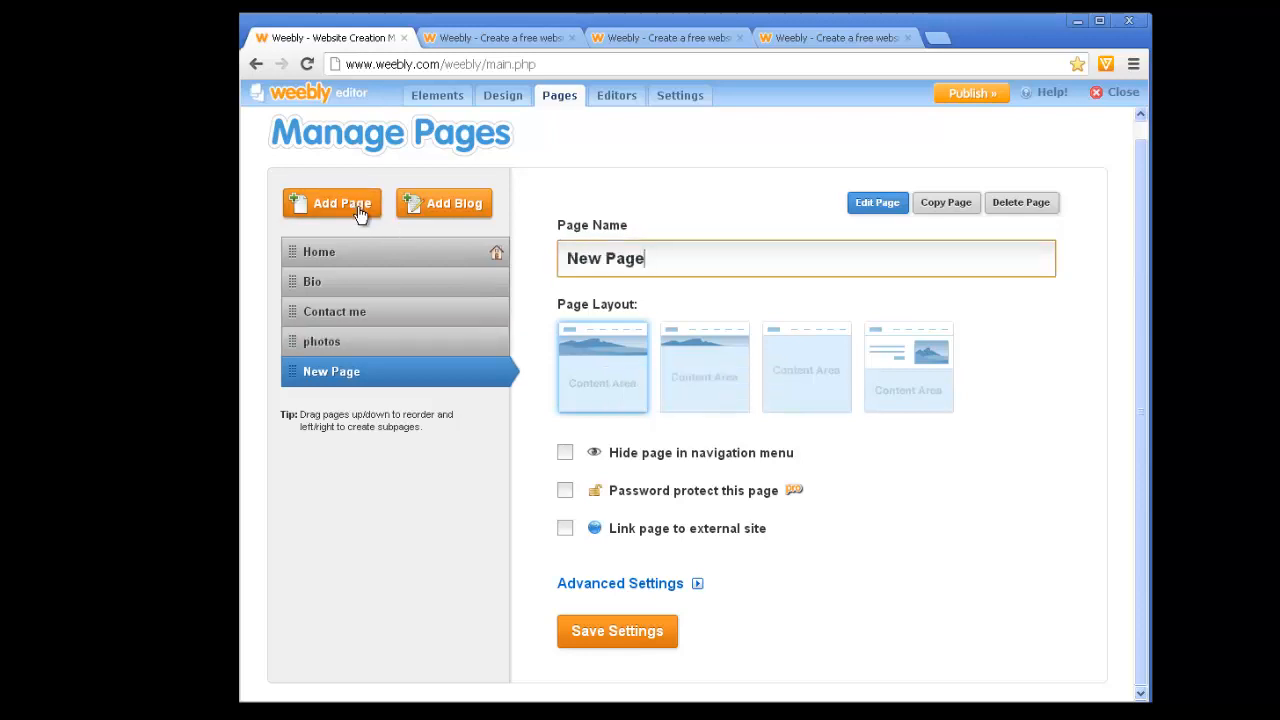
{"action": "left_click_drag", "start_coordinate": [667, 260], "coordinate": [526, 259]}
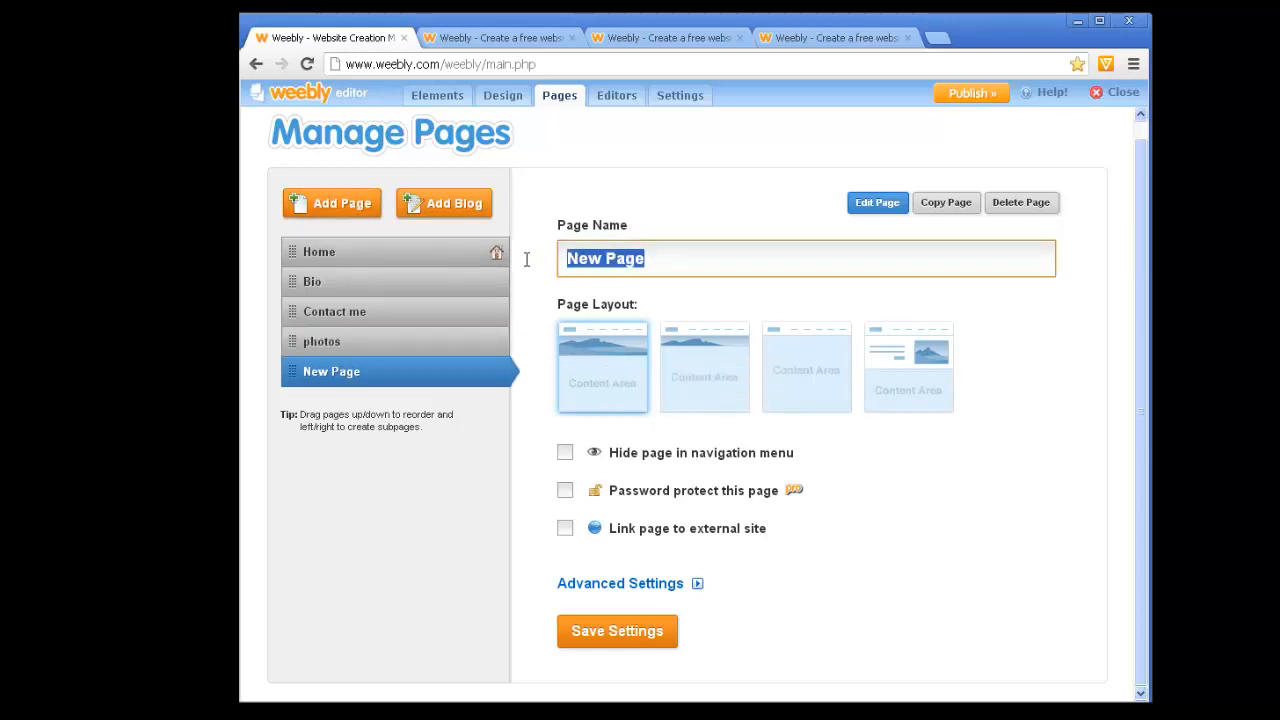
{"action": "type", "text": "animals"}
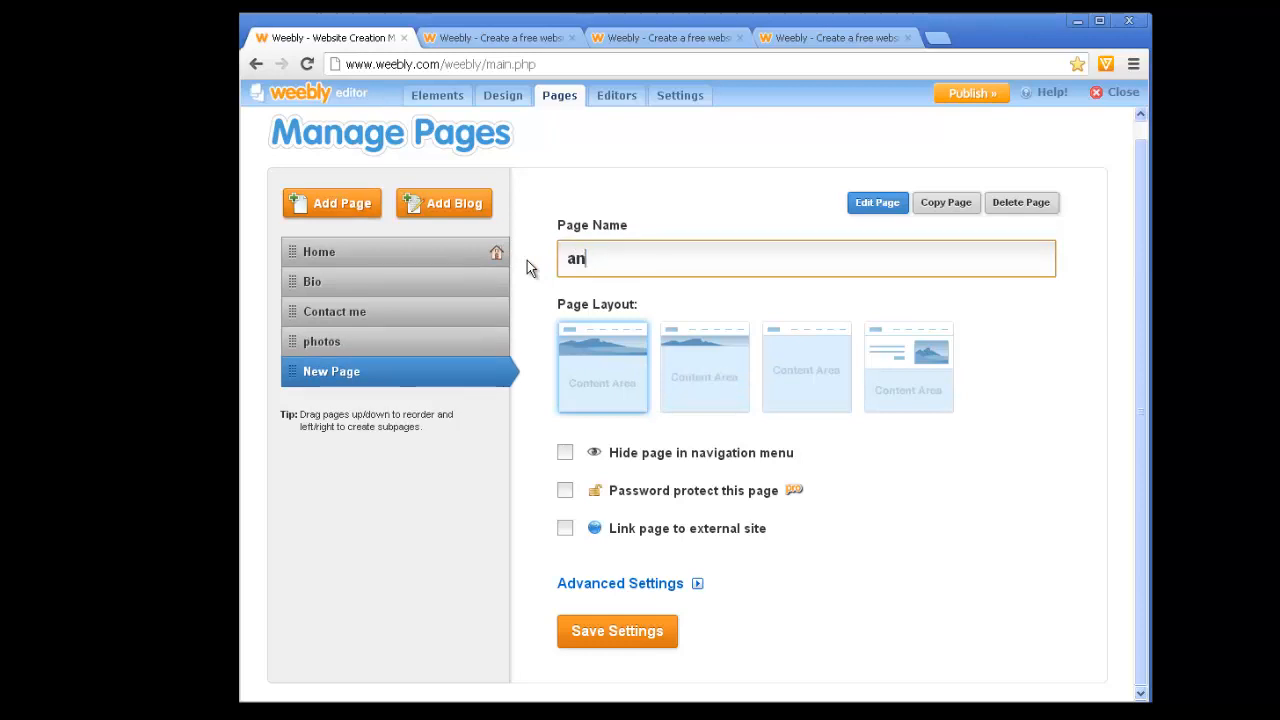
{"action": "left_click", "coordinate": [360, 218]}
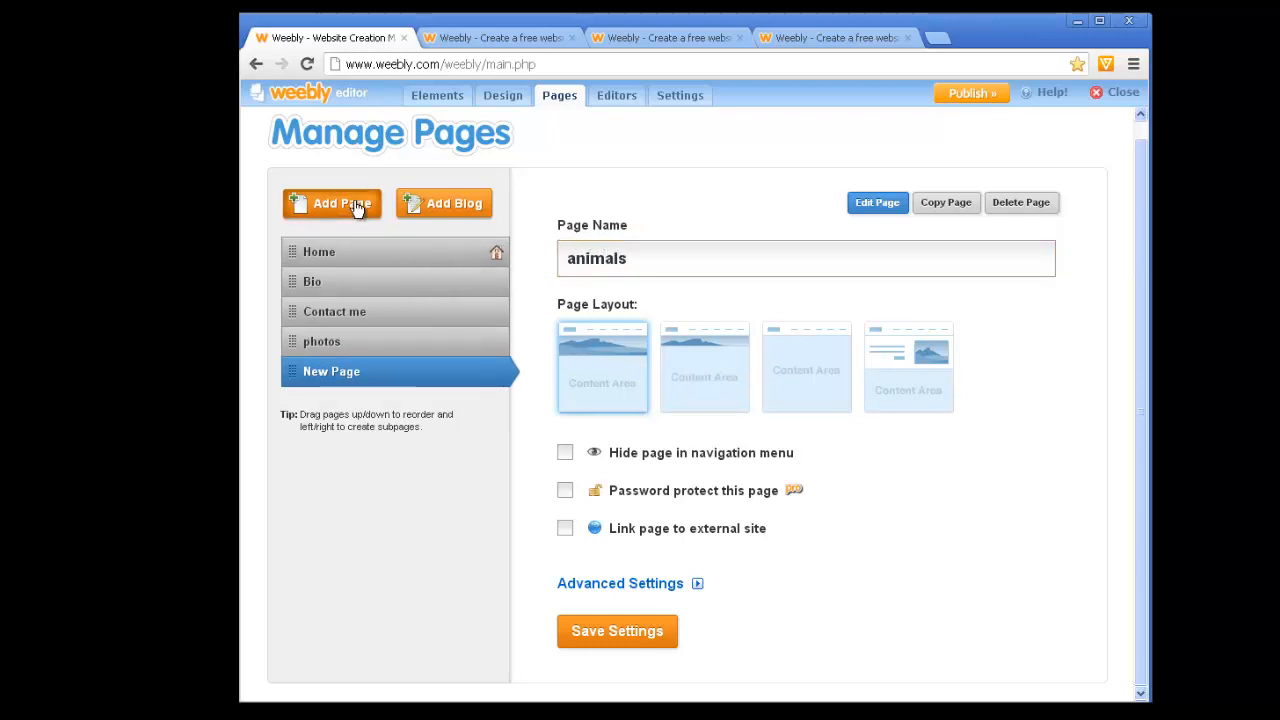
{"action": "left_click_drag", "start_coordinate": [650, 259], "coordinate": [532, 260]}
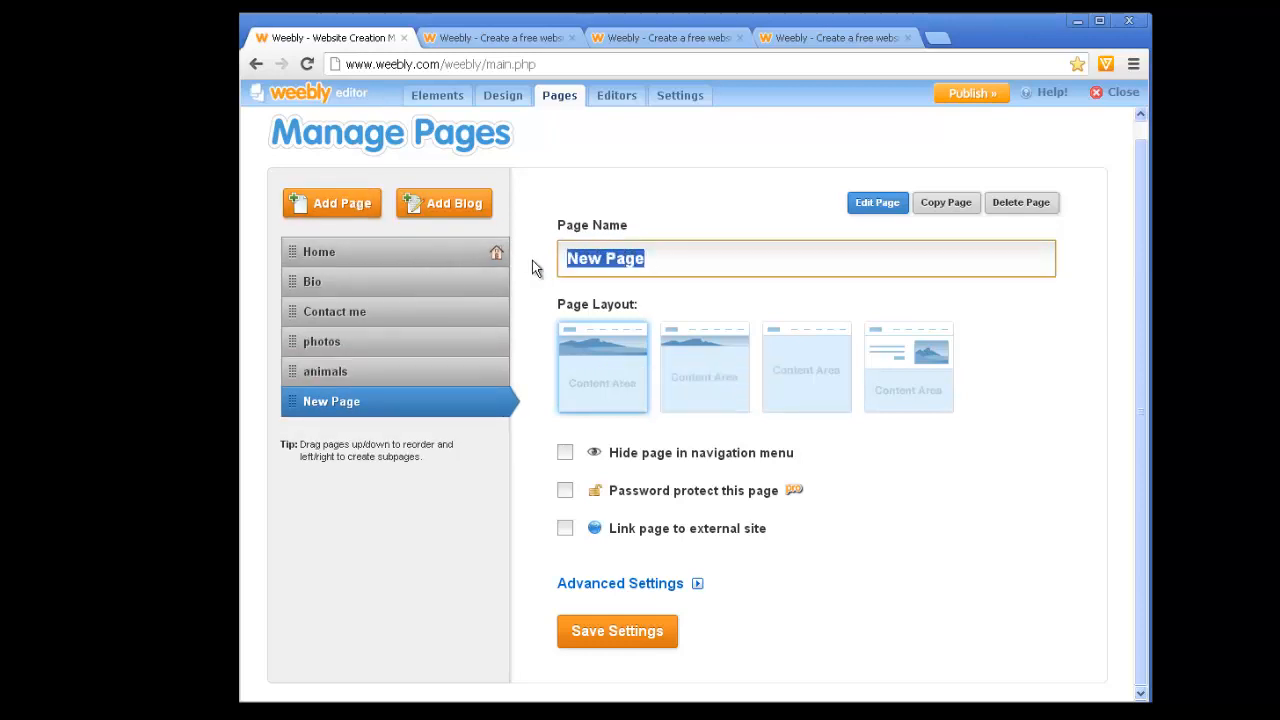
{"action": "type", "text": "plants"}
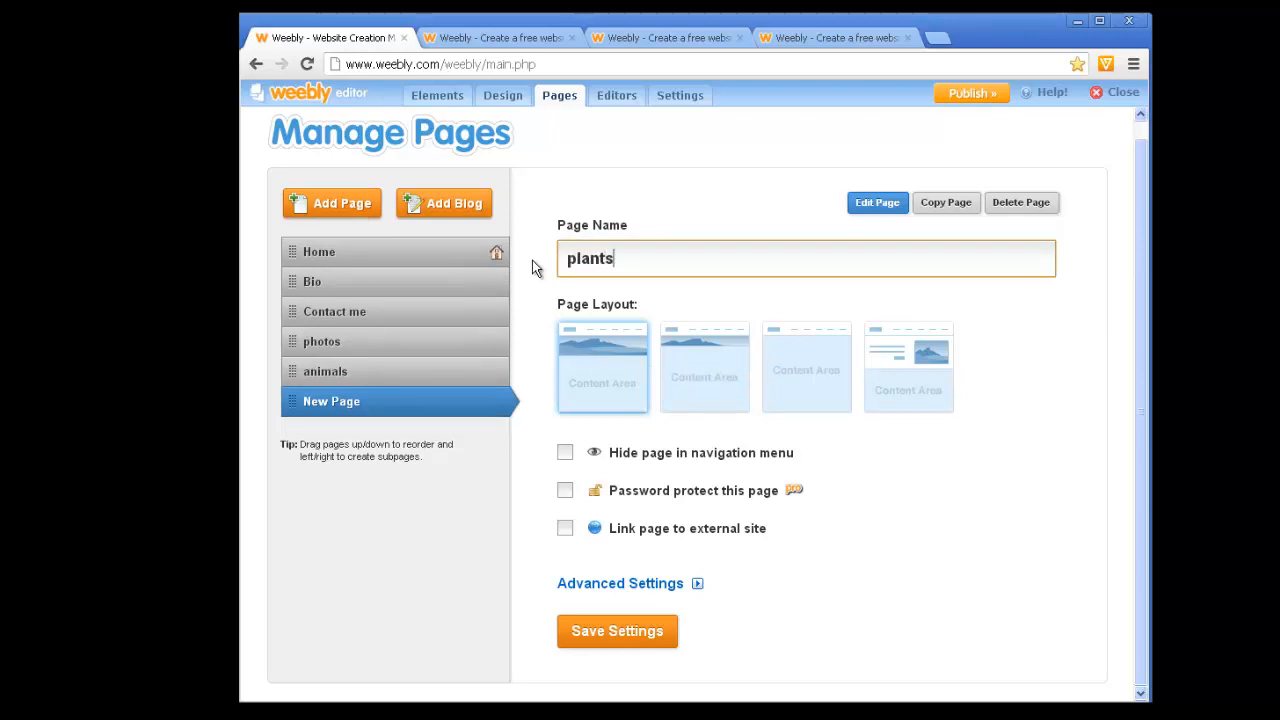
Add one more page with its default name and nest "animals" and "plants" as subpages under "photos".
{"action": "left_click", "coordinate": [368, 206]}
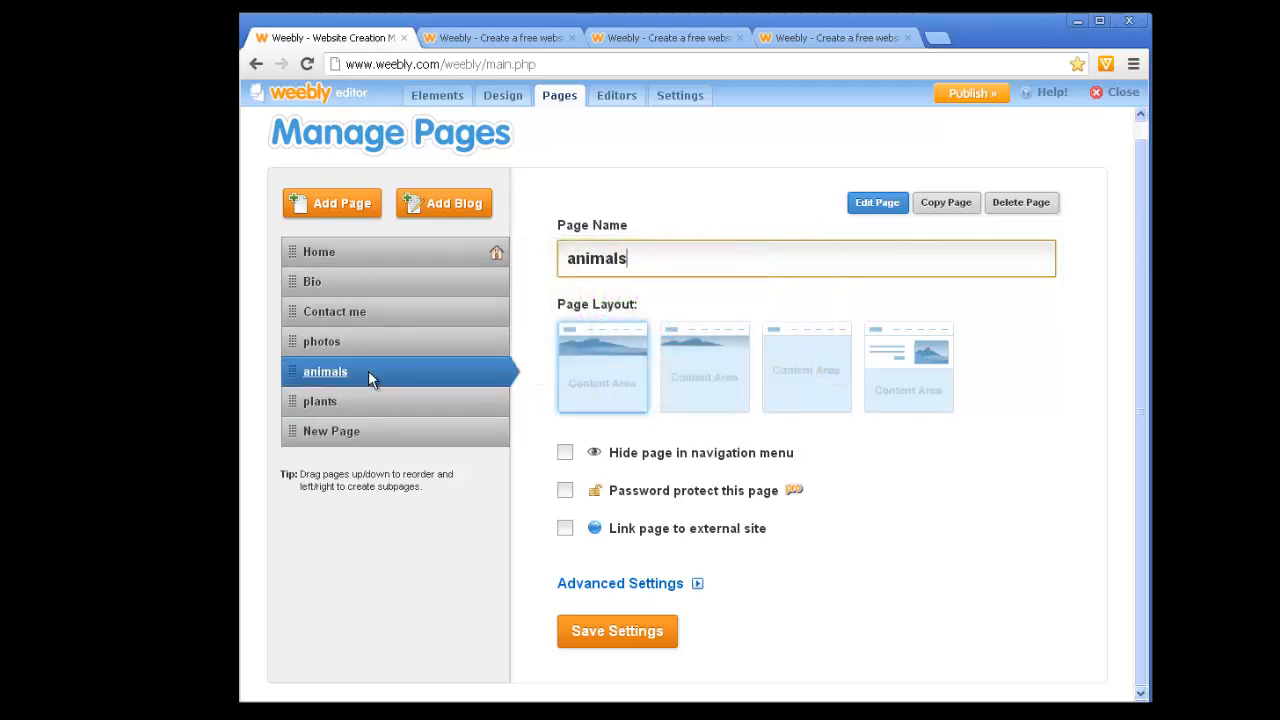
{"action": "left_click_drag", "start_coordinate": [368, 373], "coordinate": [404, 401]}
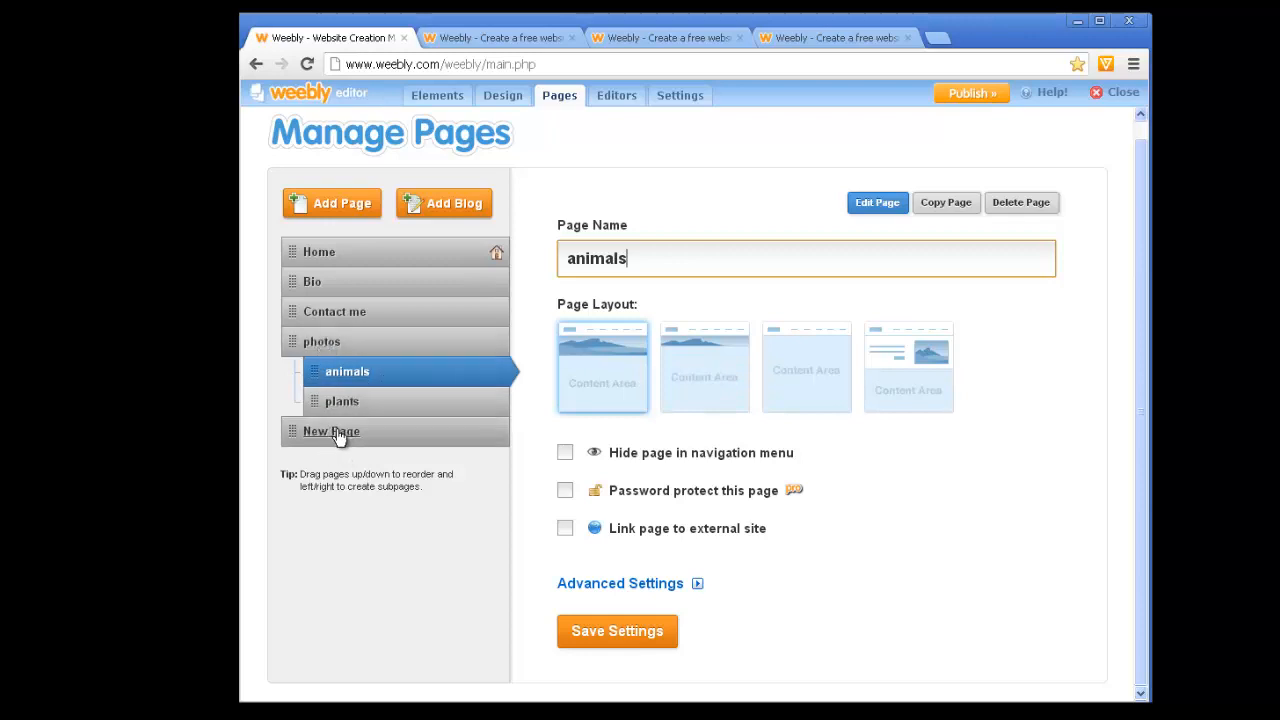
Open the Home page for editing and add a Paragraph with Title element below the blossom tree header.
{"action": "left_click", "coordinate": [366, 252]}
{"action": "left_click", "coordinate": [866, 224]}
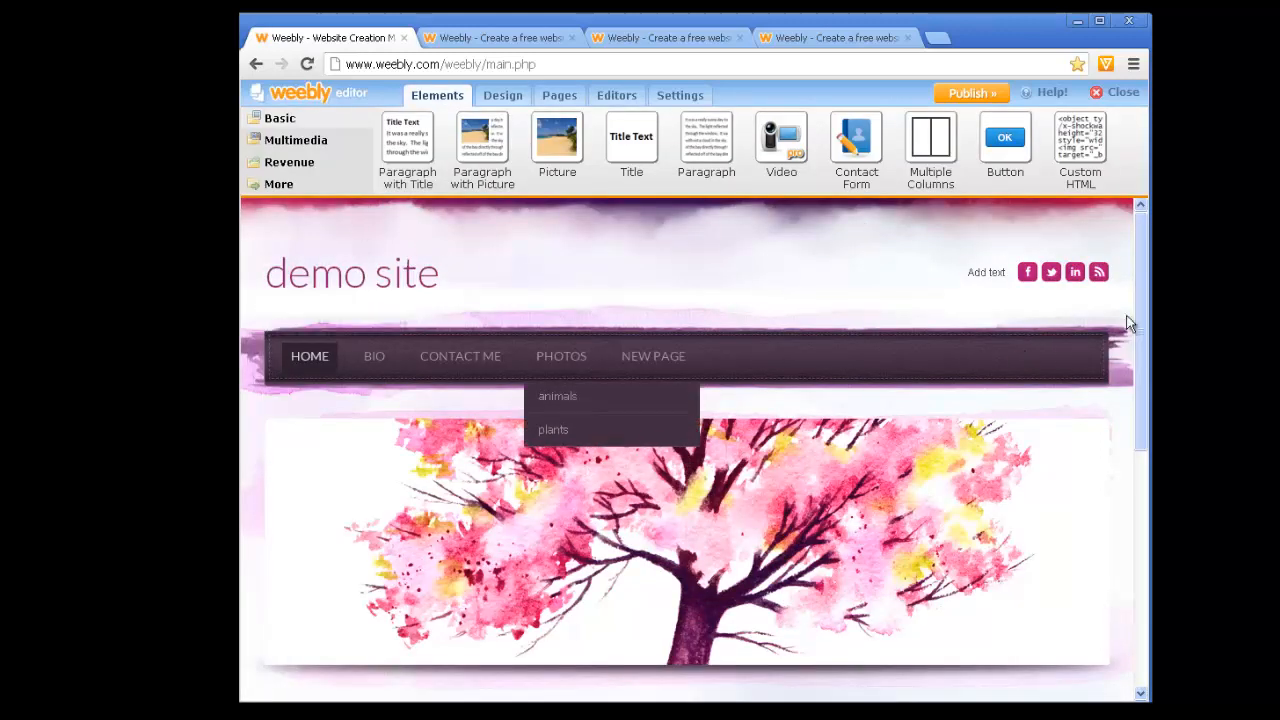
{"action": "left_click_drag", "start_coordinate": [1139, 270], "coordinate": [1137, 418]}
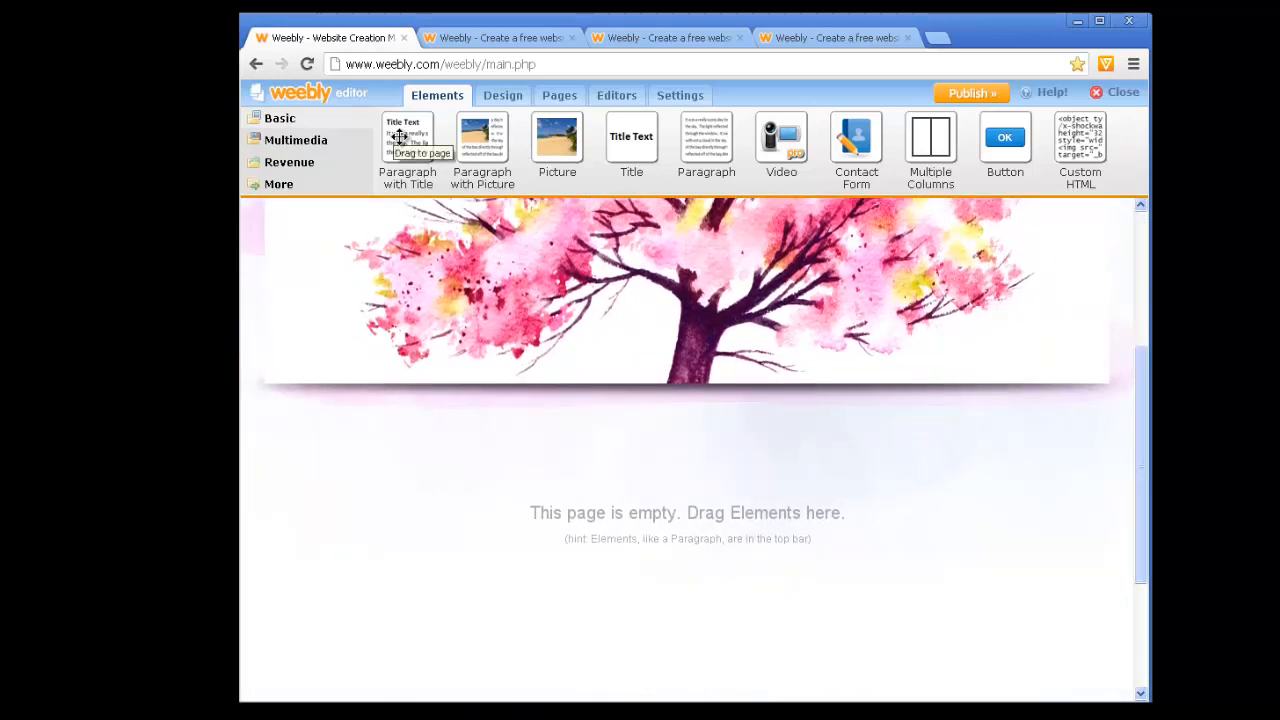
{"action": "left_click_drag", "start_coordinate": [399, 137], "coordinate": [457, 515]}
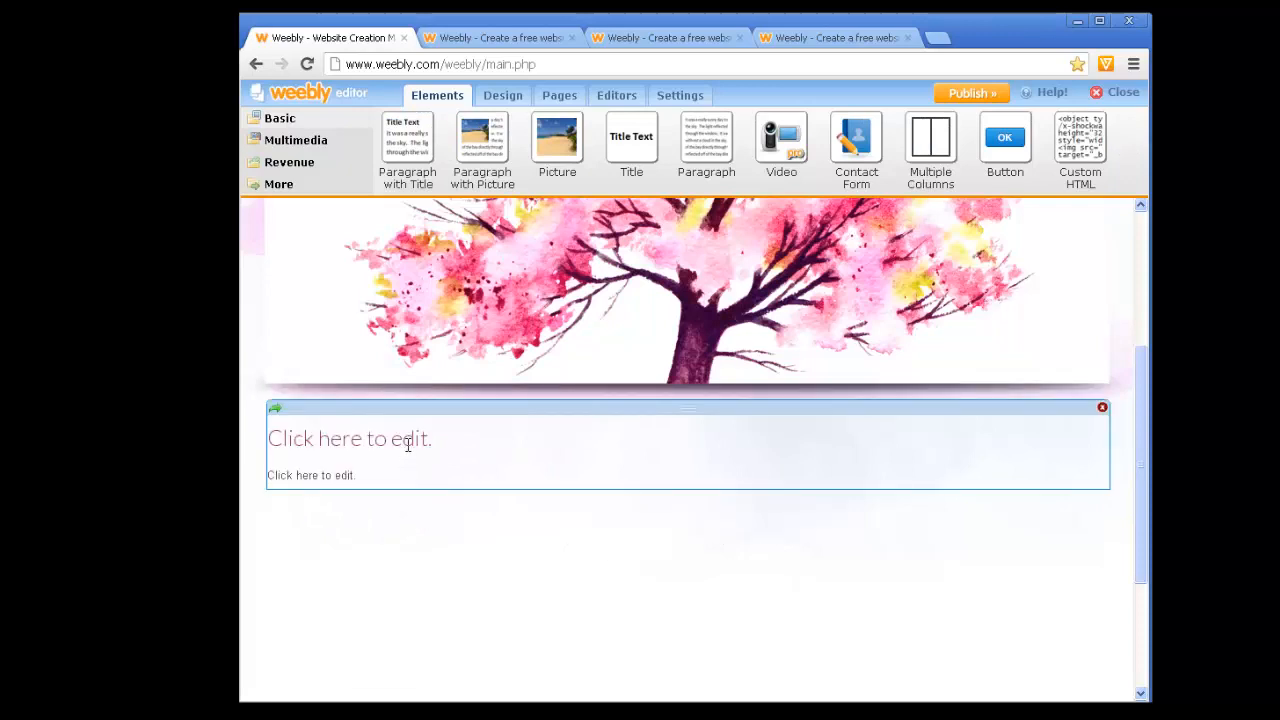
Set the element's title to "Welcome to my website", followed by an empty line.
{"action": "left_click", "coordinate": [408, 441]}
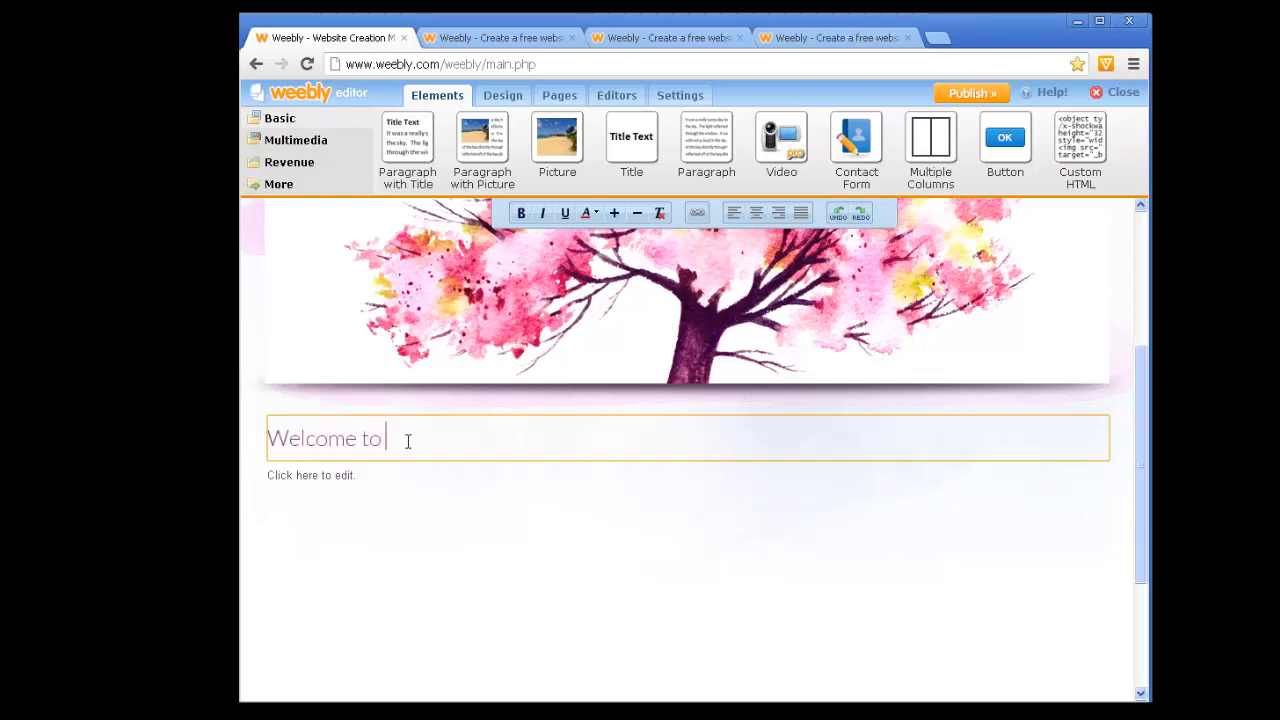
{"action": "type", "text": "Welcome to my website"}
{"action": "key", "text": "Return"}
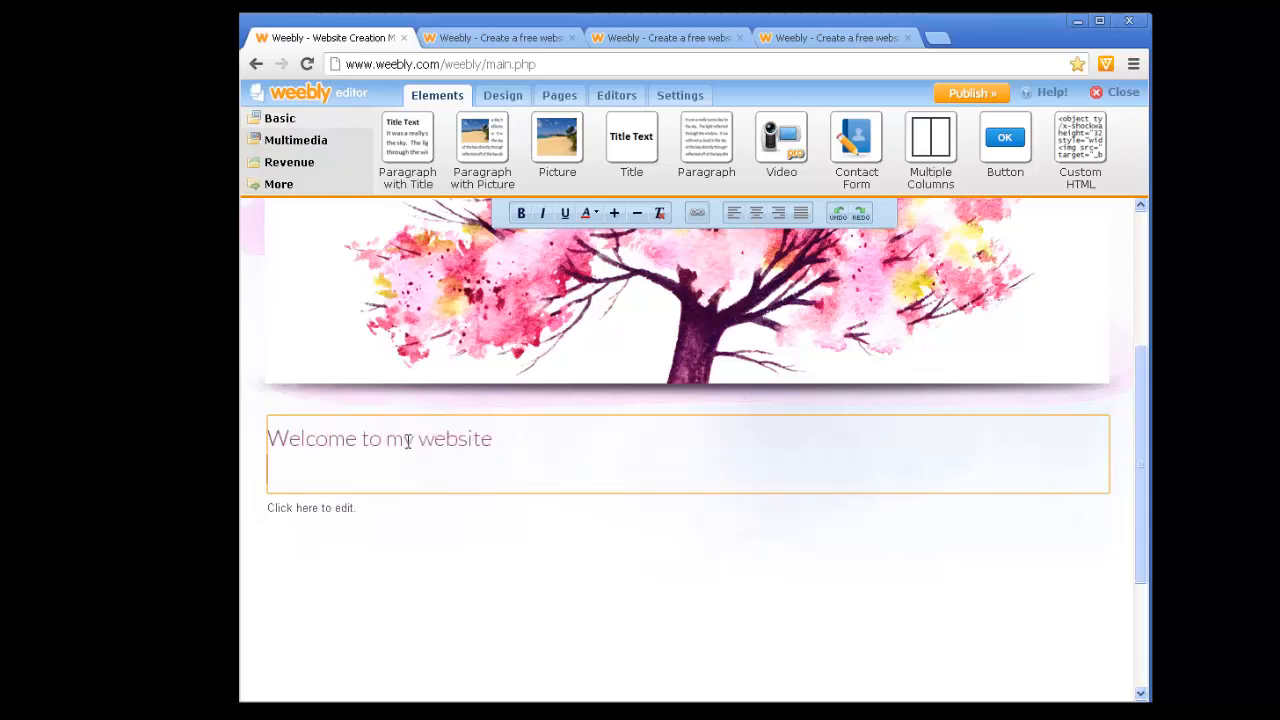
Copy the placeholder text from "ula adipiscing congue" to "Nullam adi" in Notepad and paste it into the Home page's paragraph.
{"action": "left_click", "coordinate": [371, 504]}
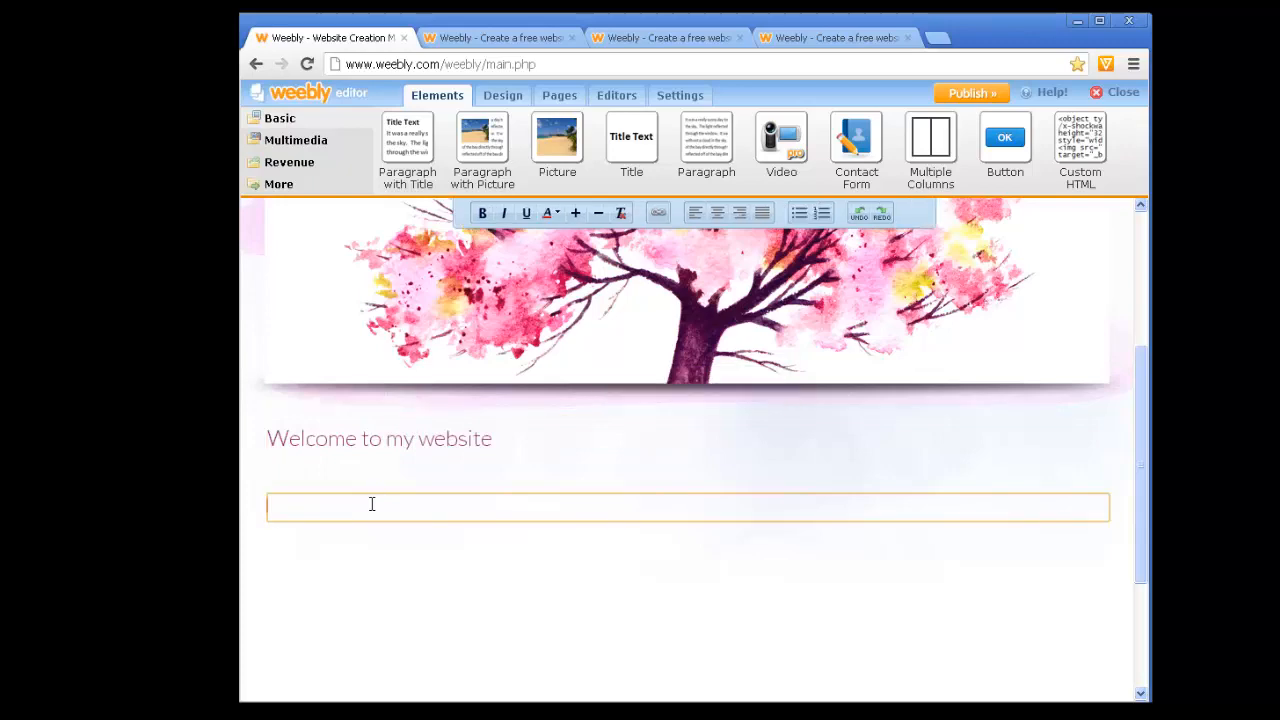
{"action": "key", "text": "alt+Tab"}
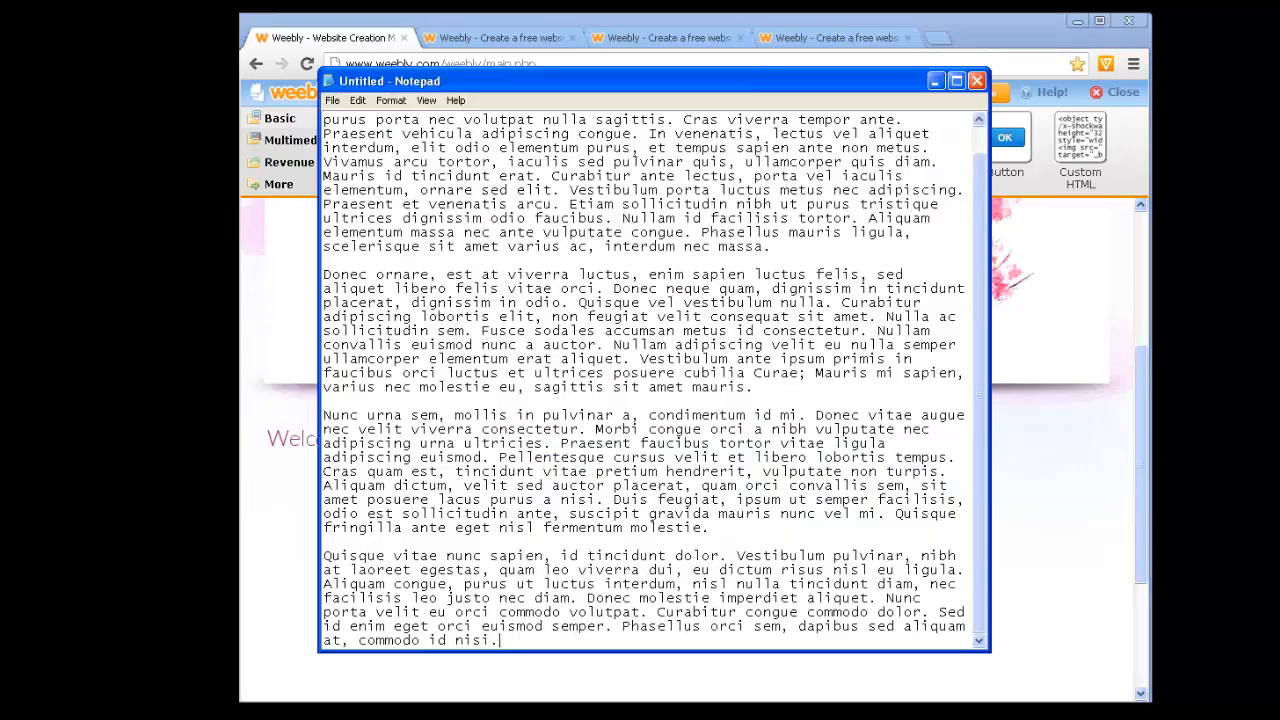
{"action": "left_click_drag", "start_coordinate": [539, 208], "coordinate": [703, 344]}
{"action": "key", "text": "ctrl+c"}
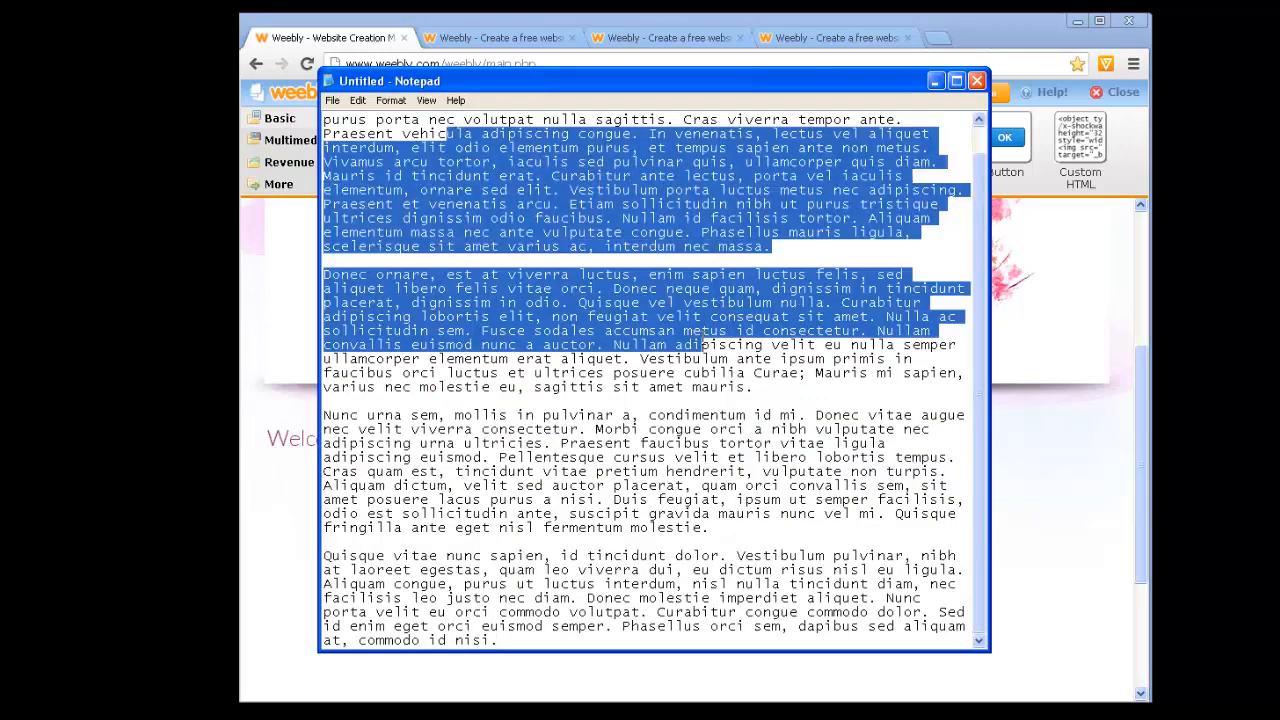
{"action": "left_click", "coordinate": [250, 224]}
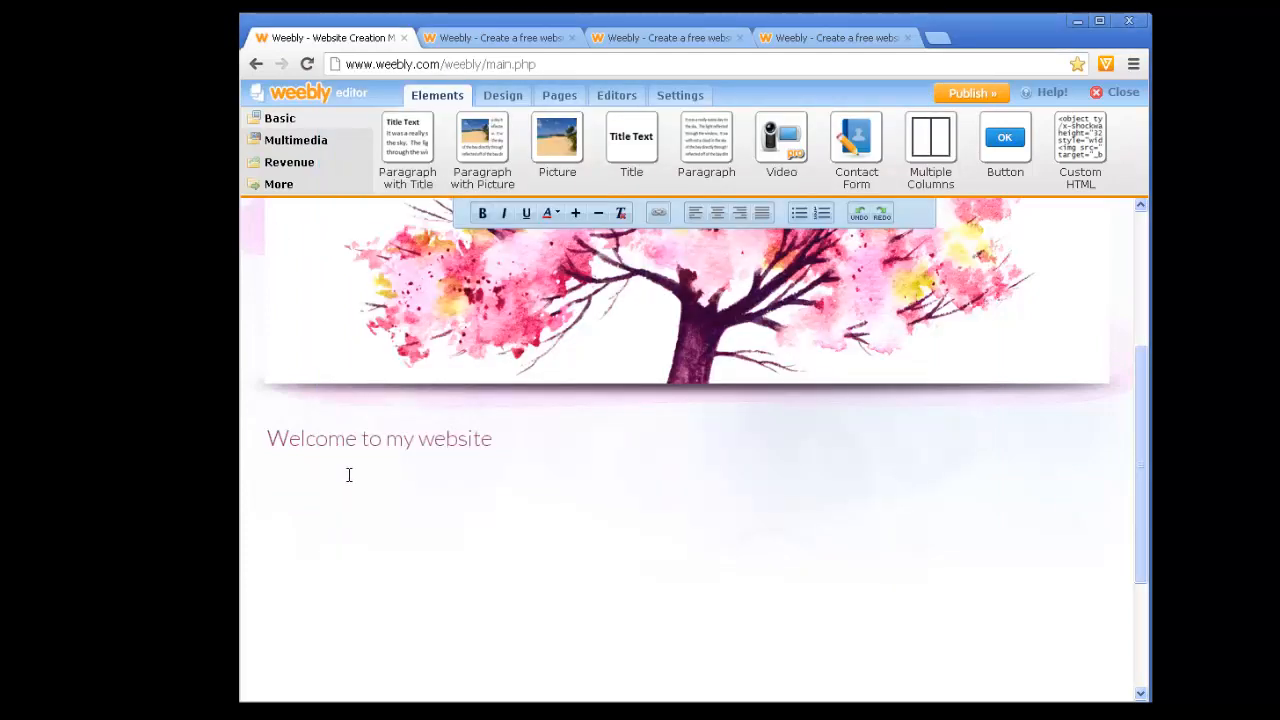
{"action": "left_click", "coordinate": [343, 506]}
{"action": "key", "text": "ctrl+v"}
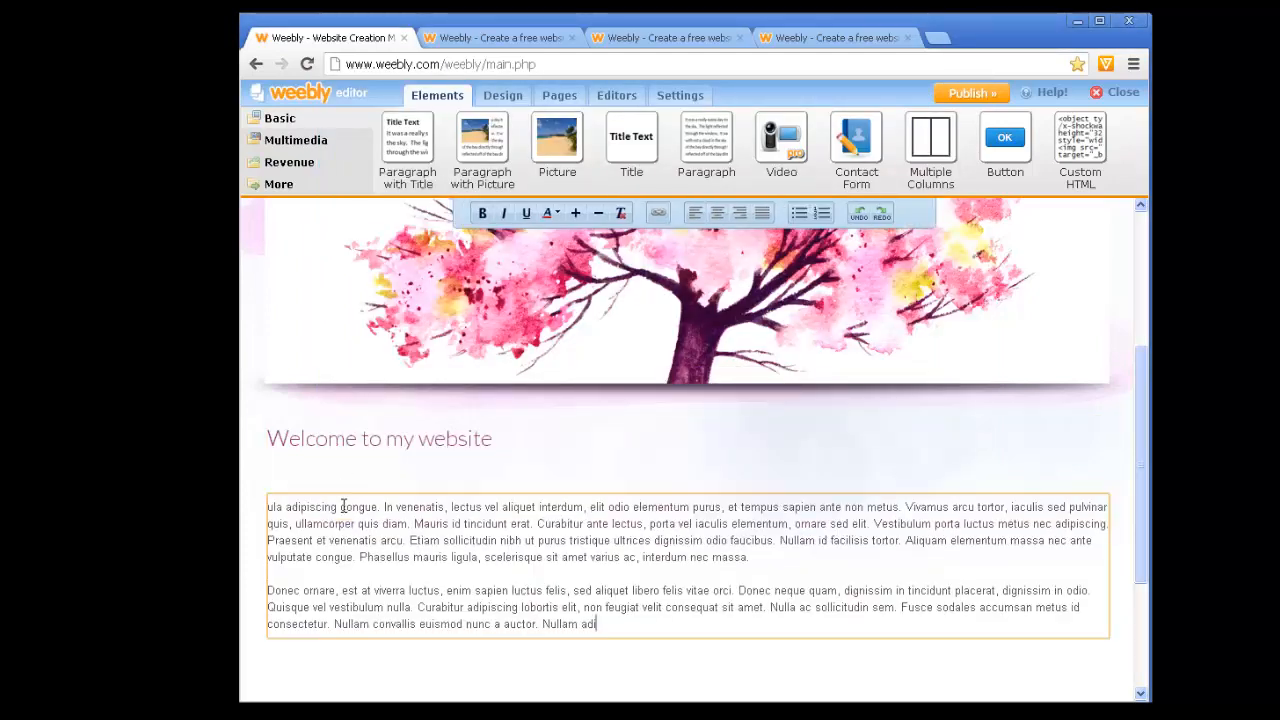
Add a Picture element above the "Welcome to my website" title and open its image selection.
{"action": "left_click", "coordinate": [443, 461]}
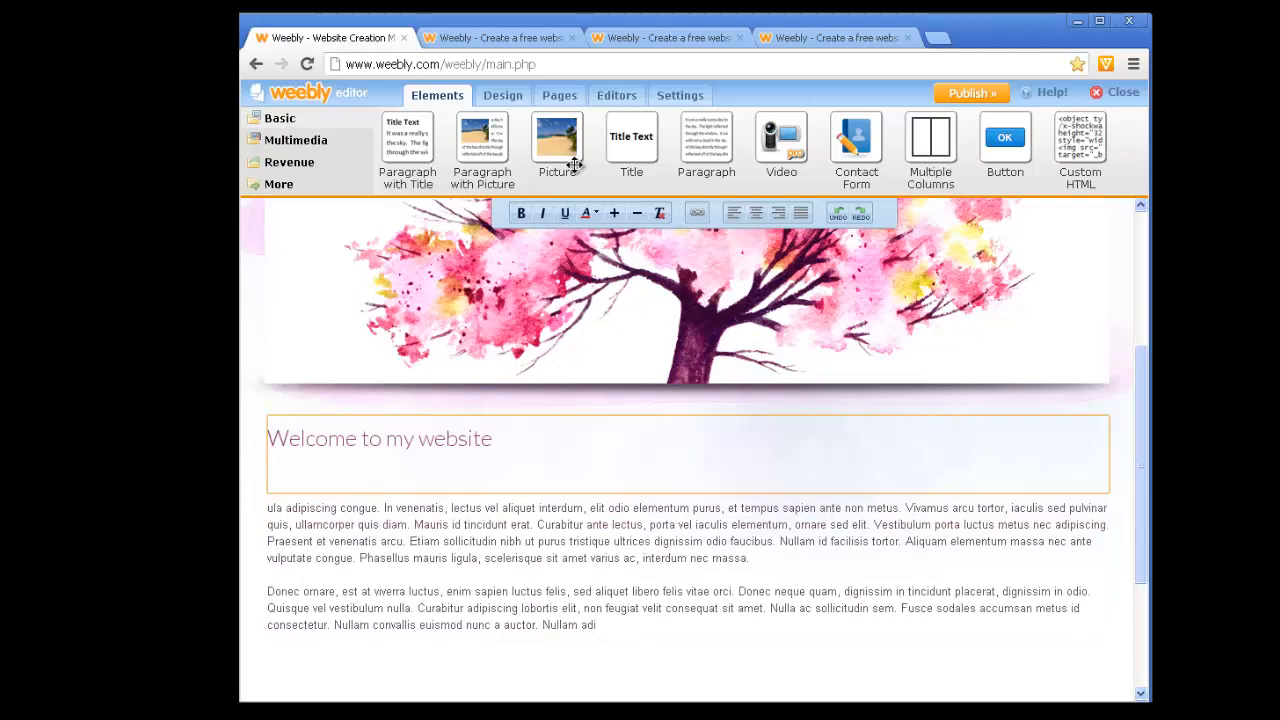
{"action": "left_click_drag", "start_coordinate": [563, 137], "coordinate": [756, 349]}
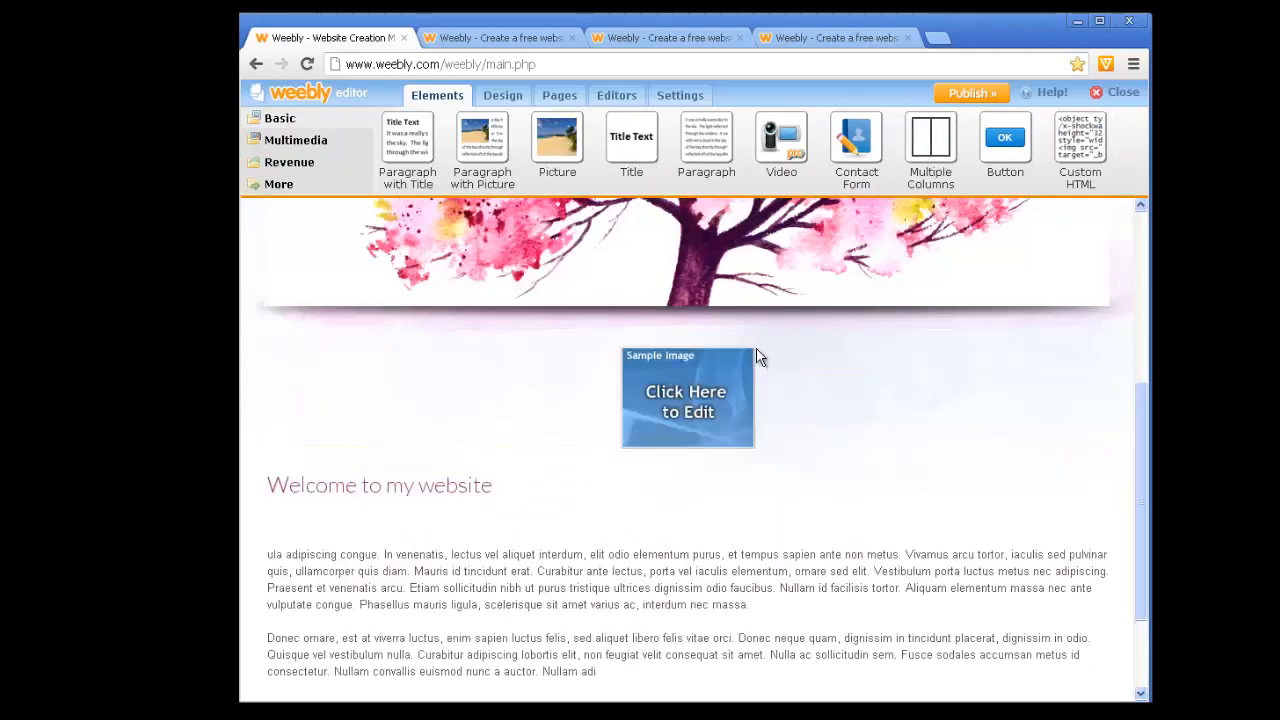
{"action": "left_click", "coordinate": [723, 386]}
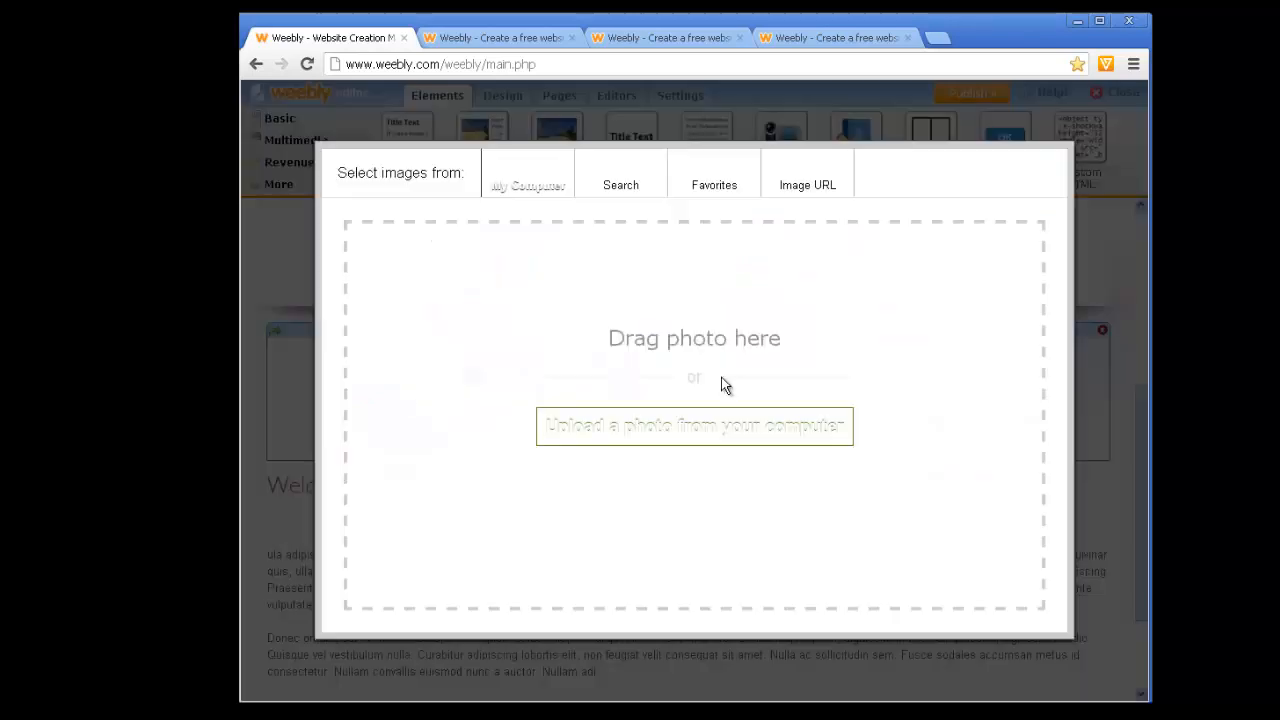
{"action": "left_click", "coordinate": [676, 428]}
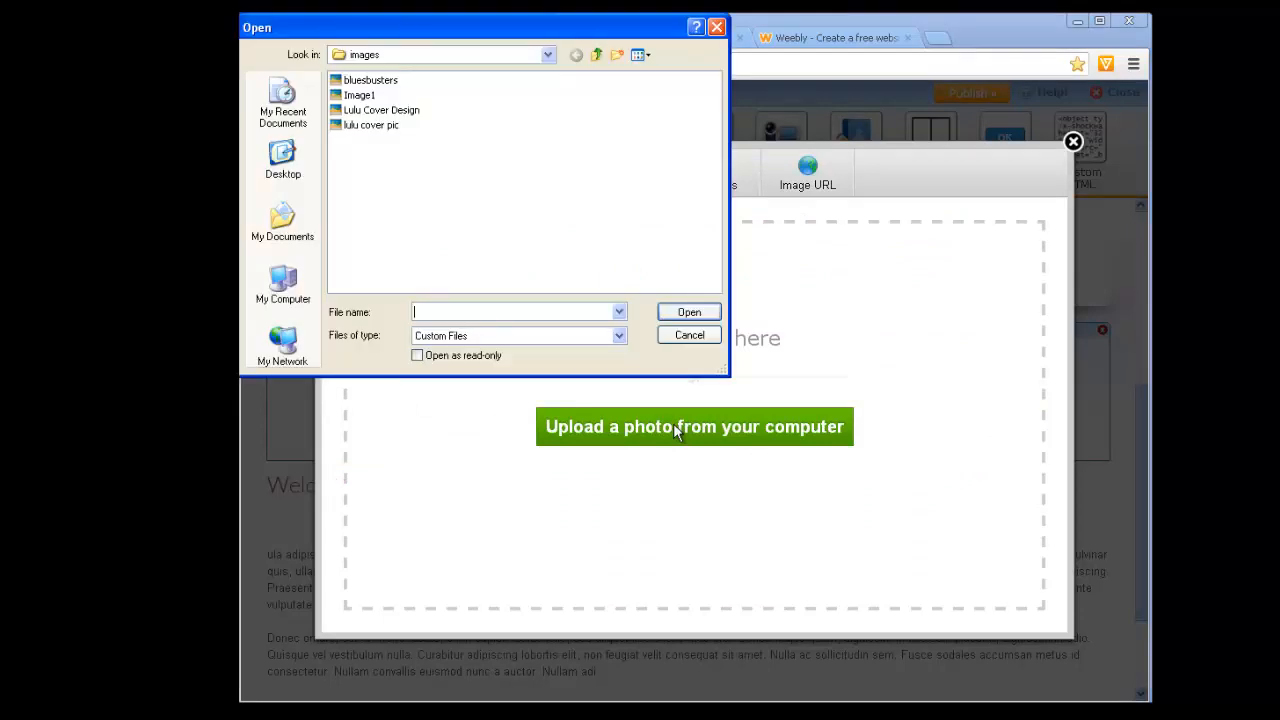
{"action": "left_click", "coordinate": [284, 160]}
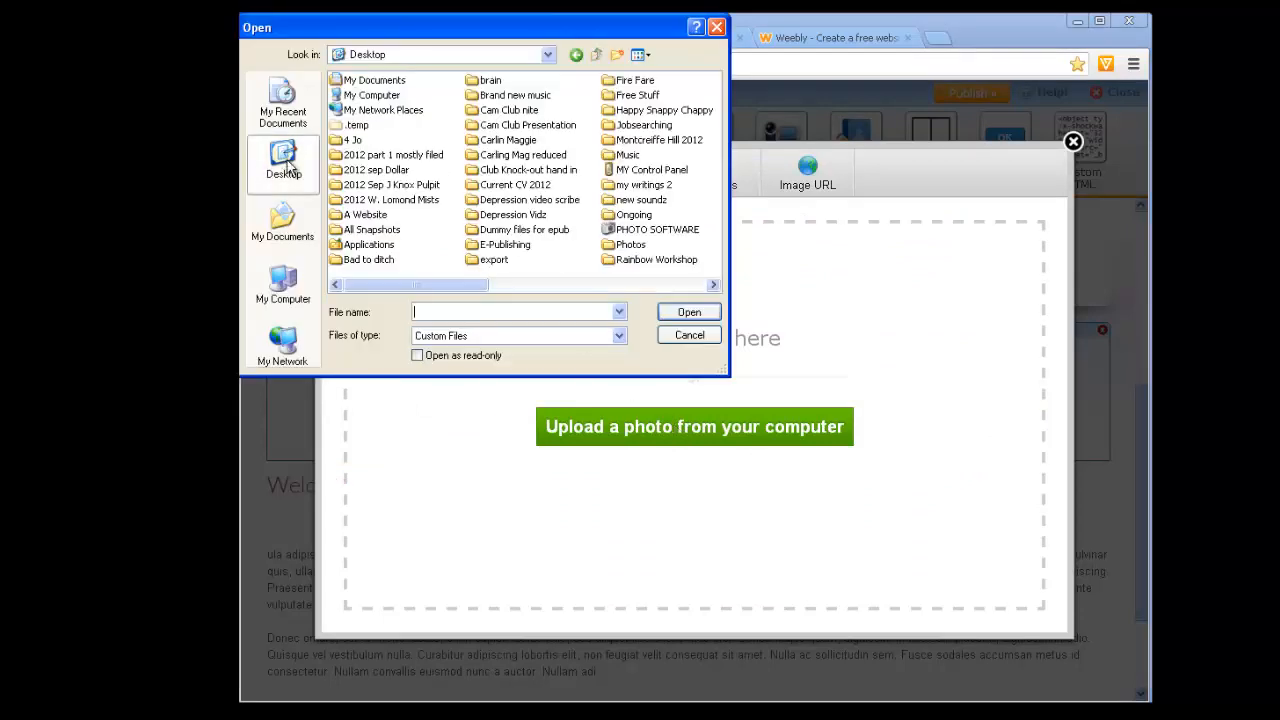
{"action": "double_click", "coordinate": [514, 172]}
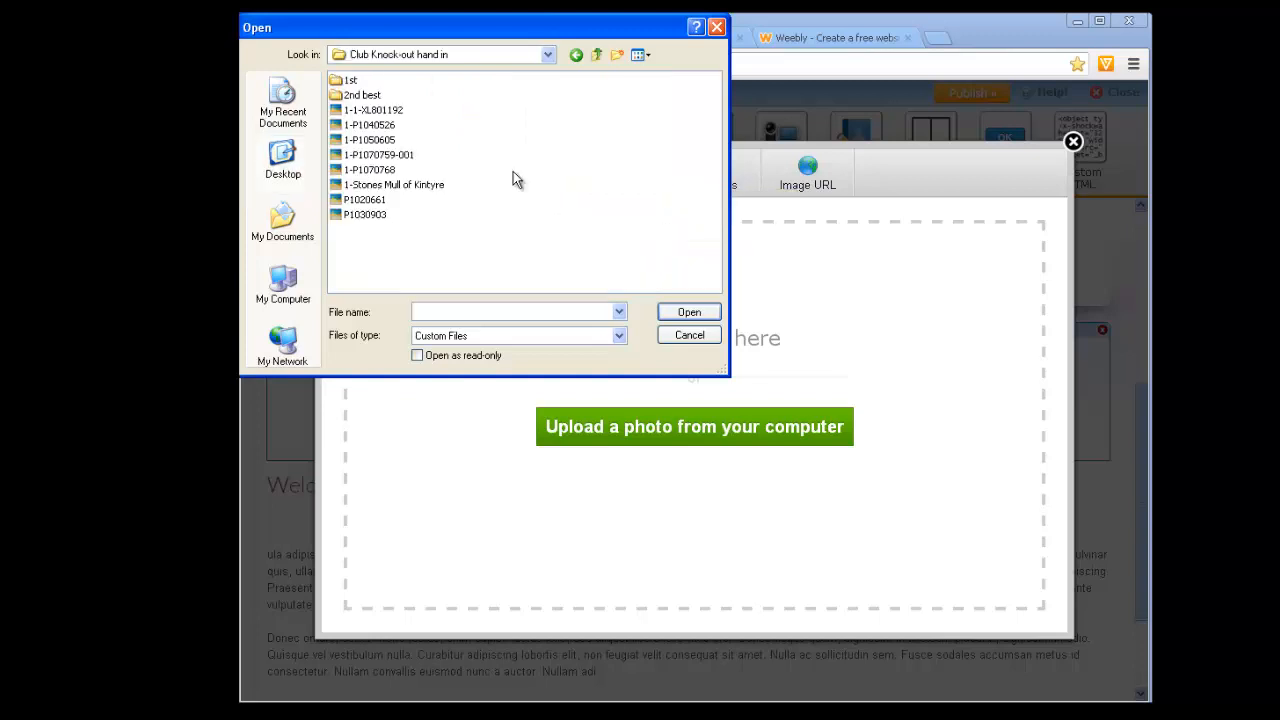
{"action": "left_click", "coordinate": [638, 55]}
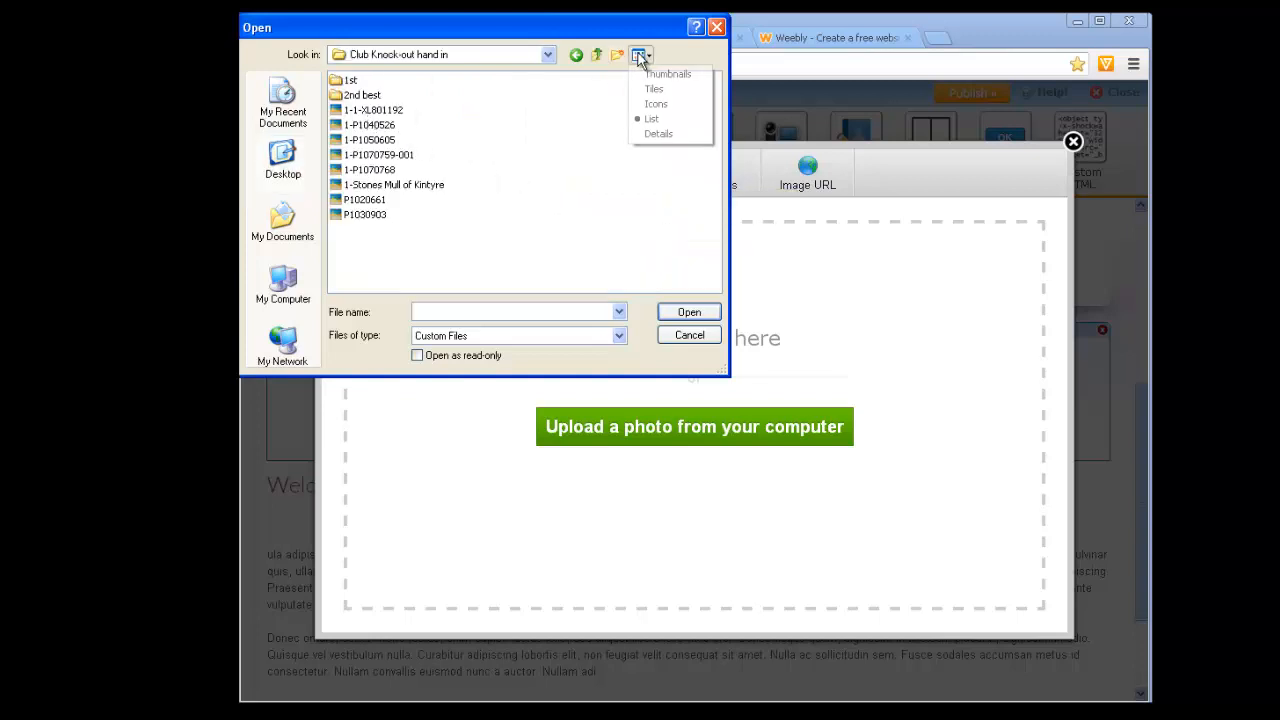
{"action": "left_click", "coordinate": [662, 75]}
{"action": "left_click", "coordinate": [596, 239]}
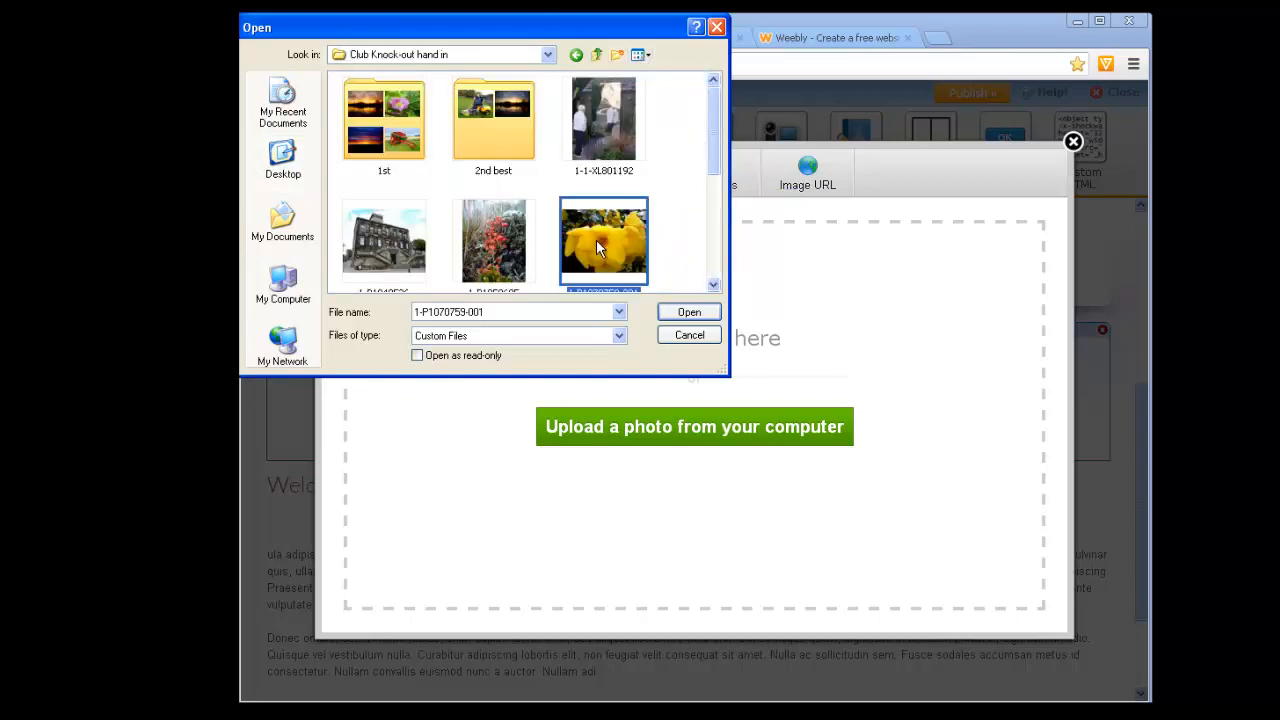
{"action": "left_click", "coordinate": [688, 313]}
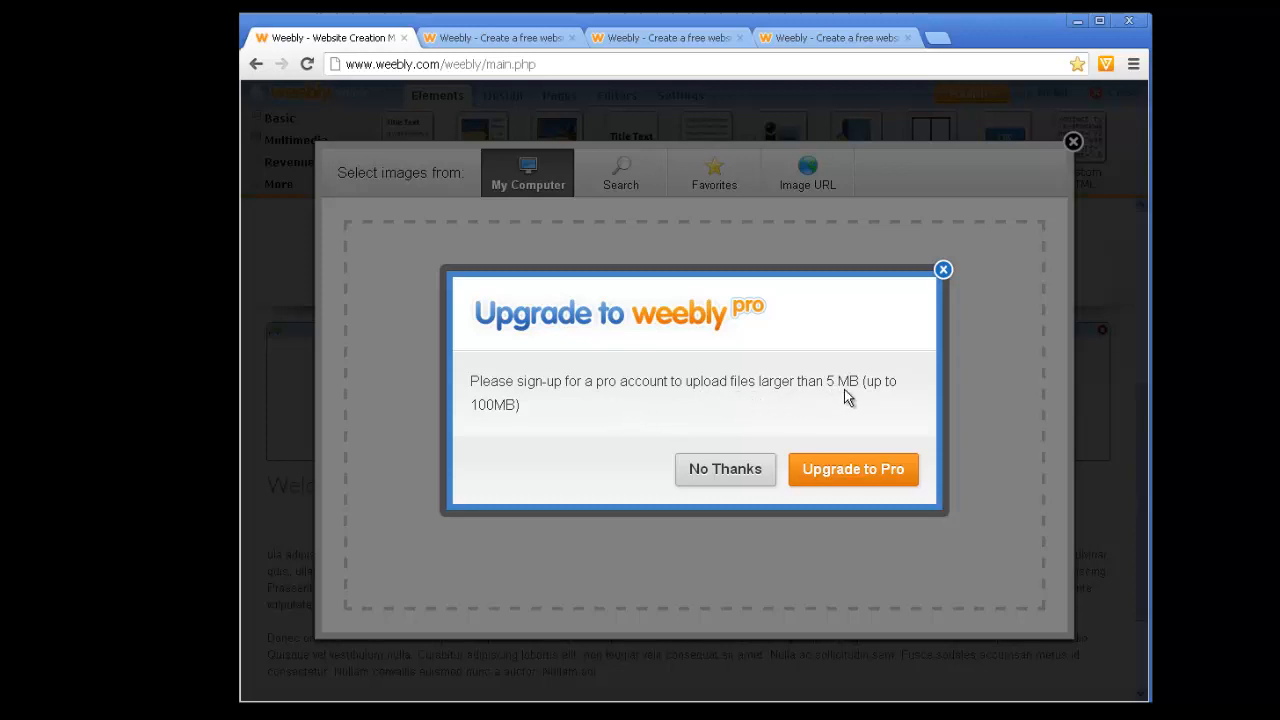
{"action": "left_click", "coordinate": [748, 476]}
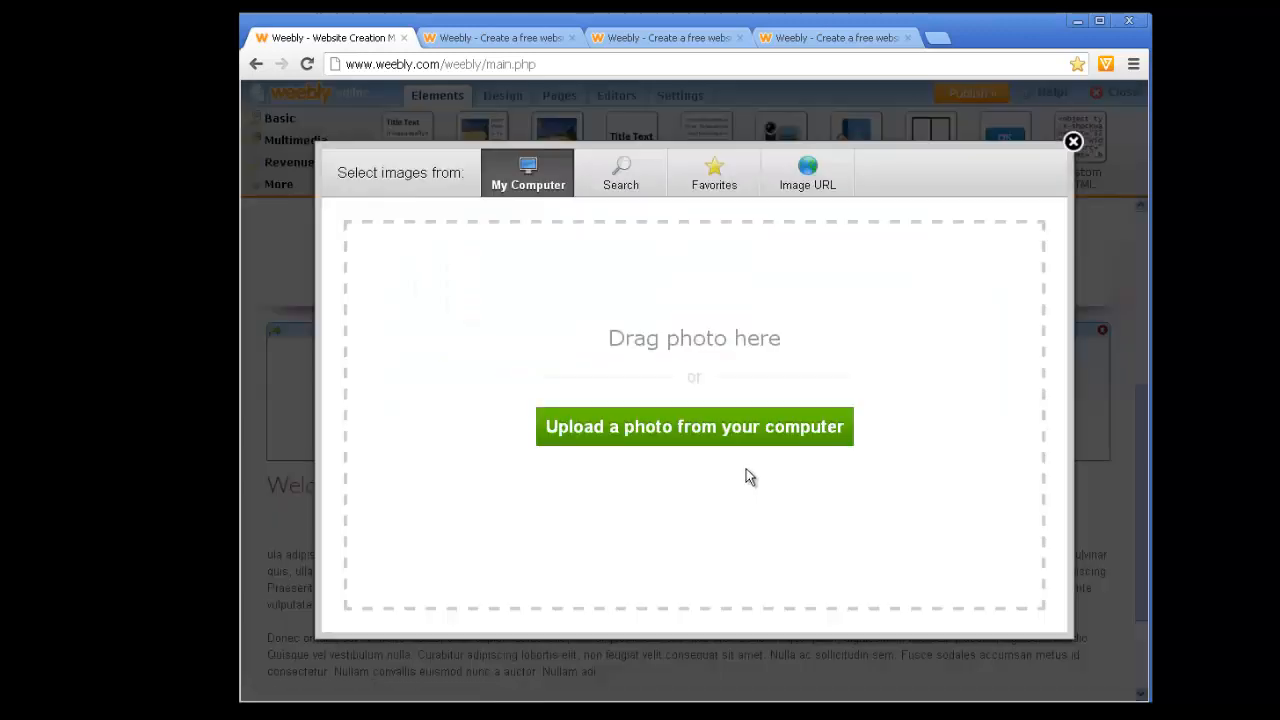
Put the Weebly and Notepad windows aside and look over the Fotosizer website's home page.
{"action": "left_click", "coordinate": [1078, 24]}
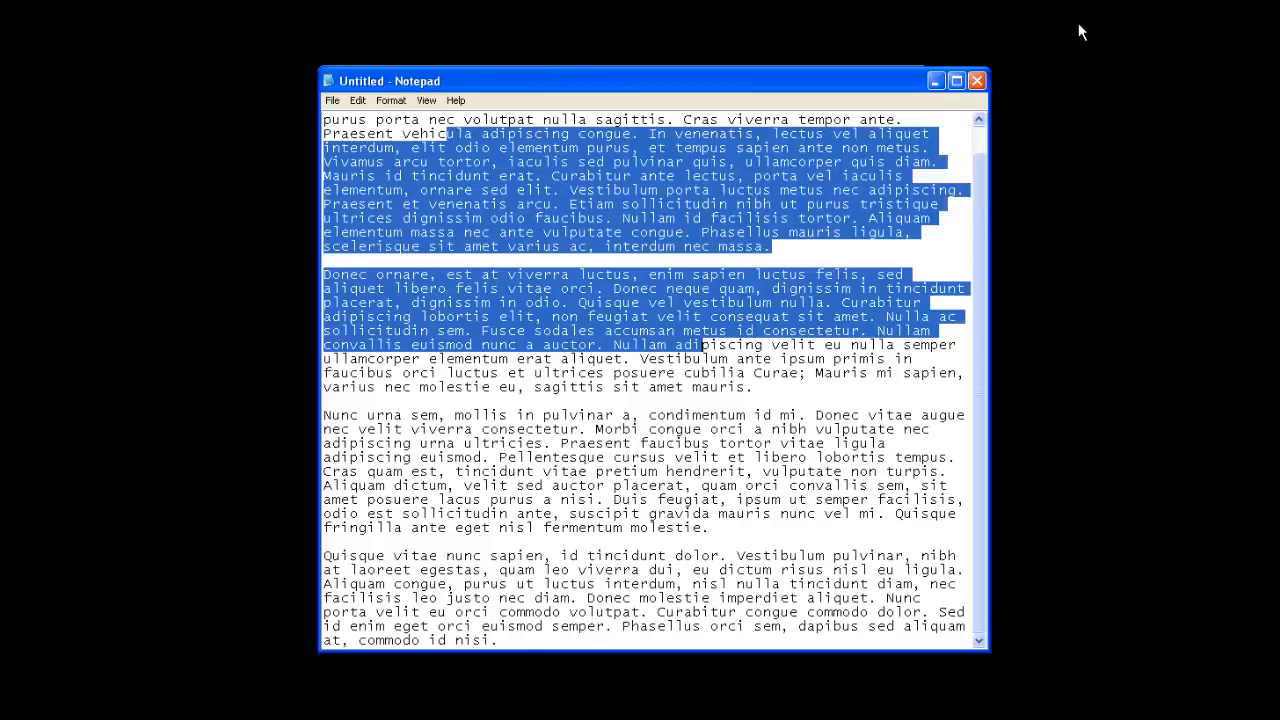
{"action": "left_click", "coordinate": [936, 82]}
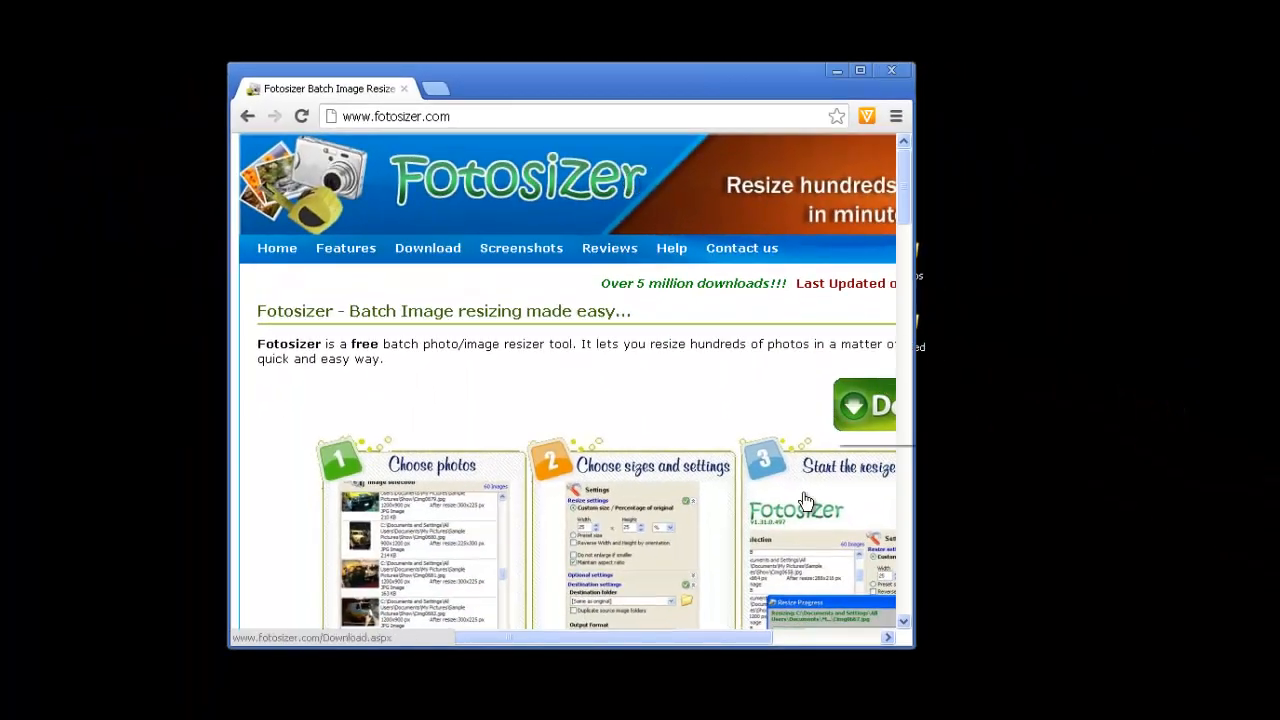
{"action": "left_click_drag", "start_coordinate": [740, 638], "coordinate": [848, 645]}
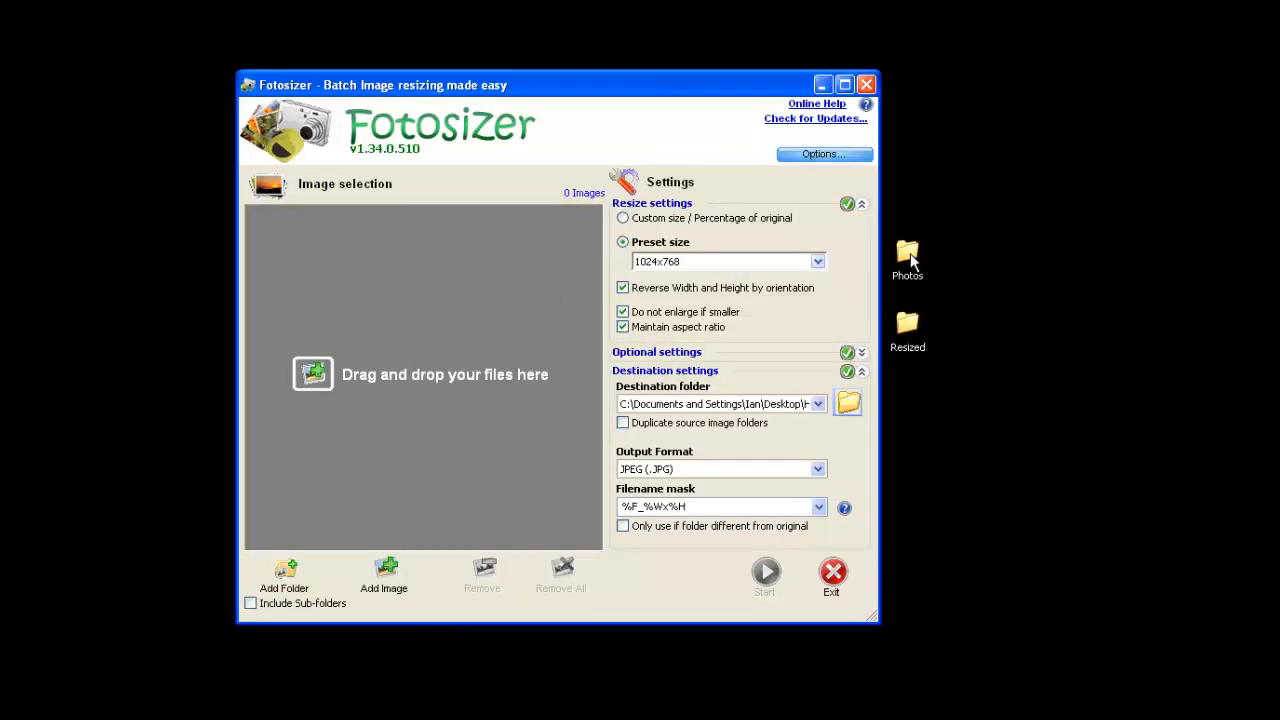
Look at the photo files in the desktop folder Photos and close the folder.
{"action": "double_click", "coordinate": [910, 258]}
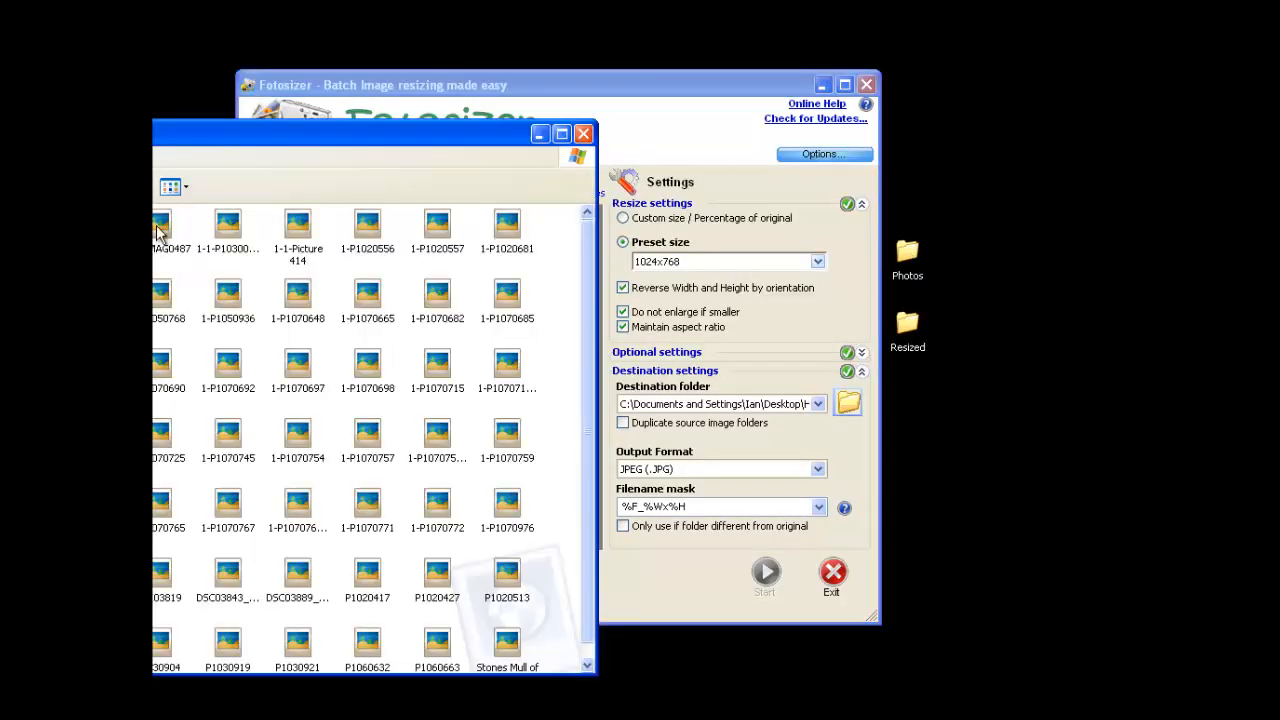
{"action": "left_click", "coordinate": [160, 230]}
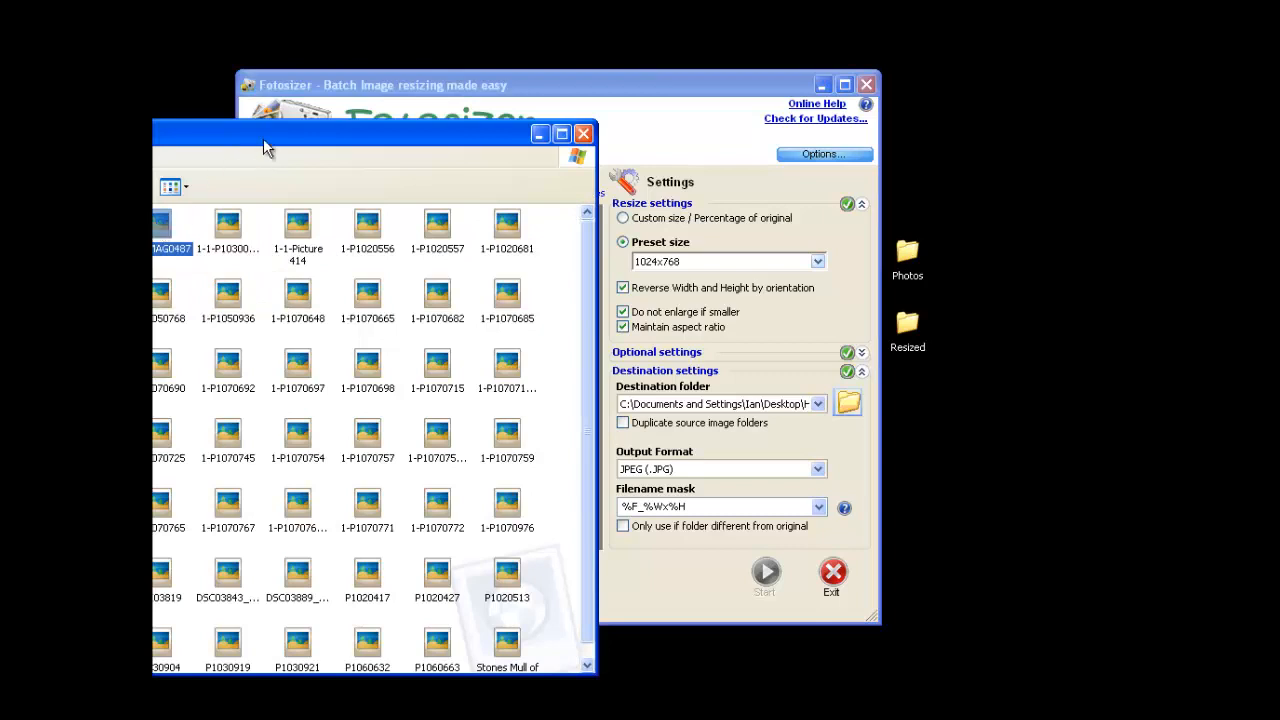
{"action": "left_click_drag", "start_coordinate": [265, 148], "coordinate": [27, 195]}
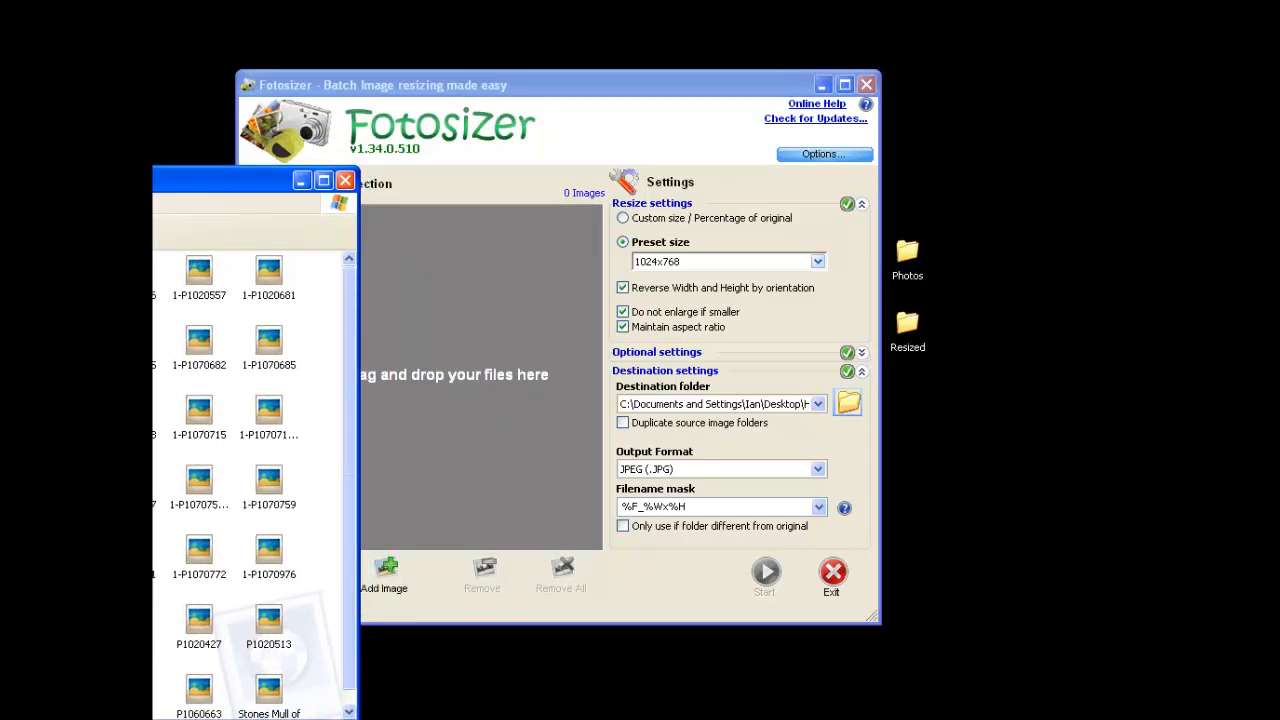
{"action": "left_click", "coordinate": [344, 180]}
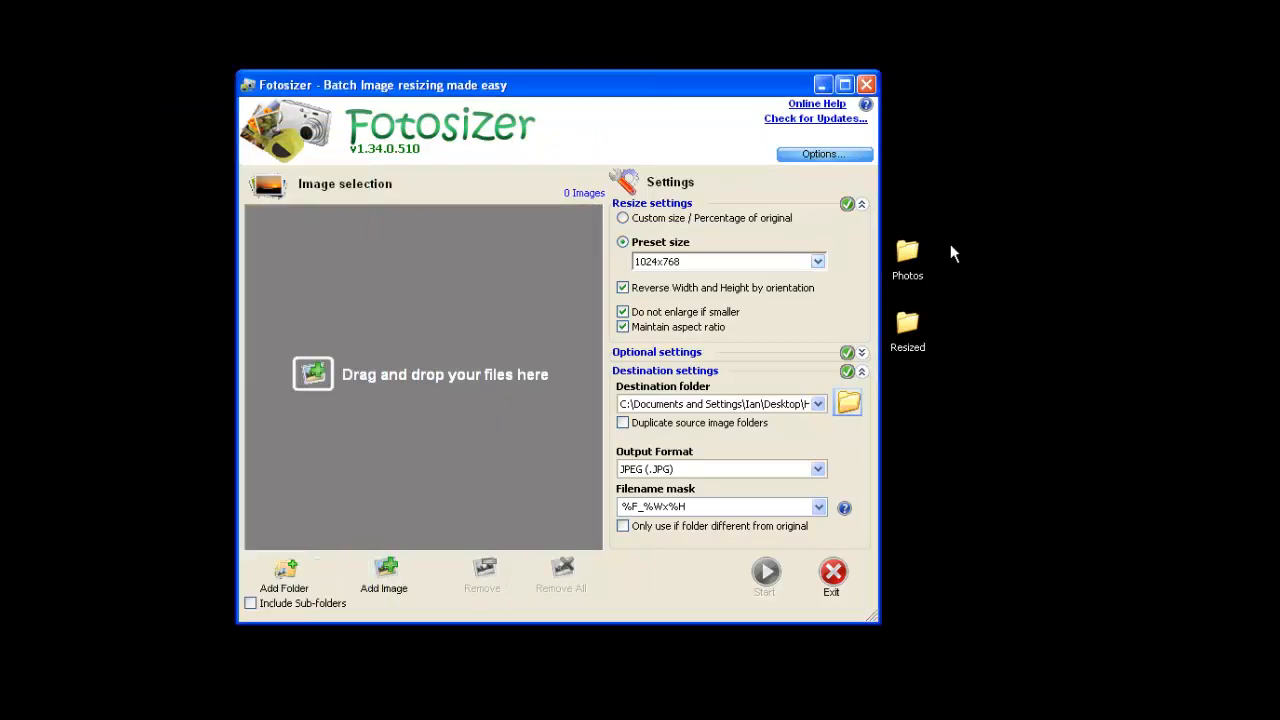
Add the desktop folder Photos to Fotosizer's image selection and choose the preset size 1024x768.
{"action": "left_click", "coordinate": [908, 258]}
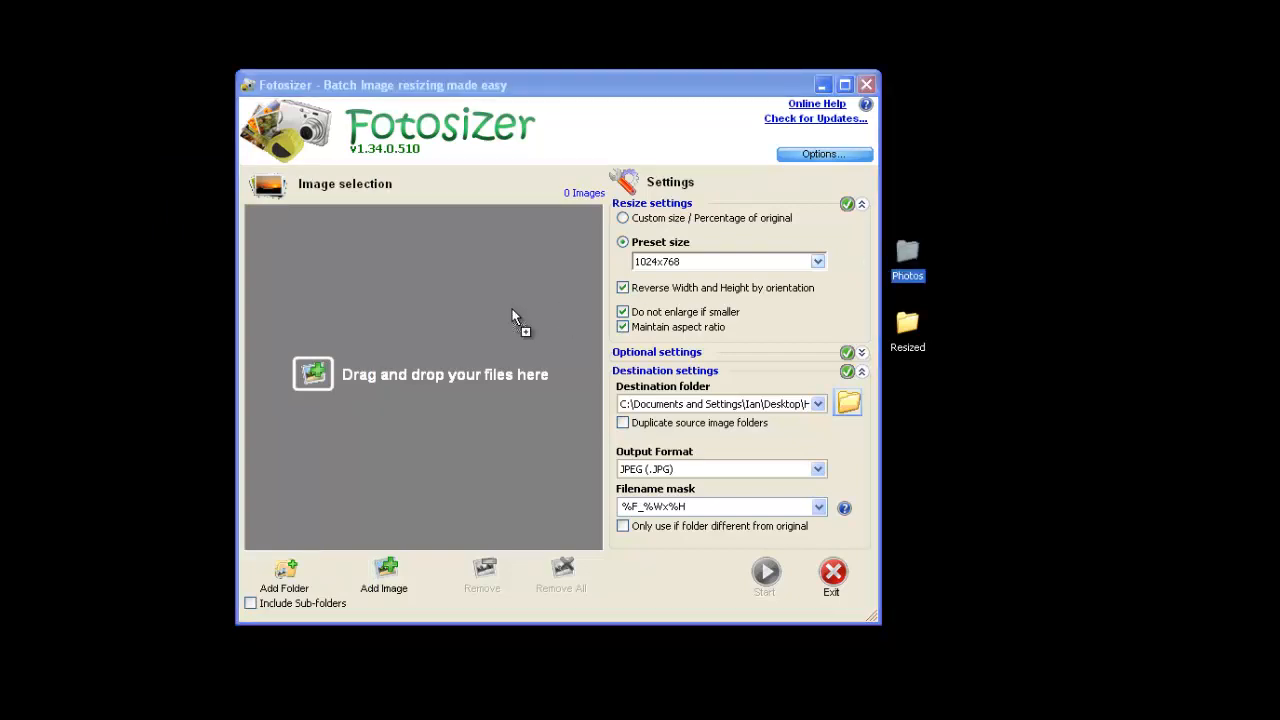
{"action": "left_click_drag", "start_coordinate": [512, 312], "coordinate": [476, 308]}
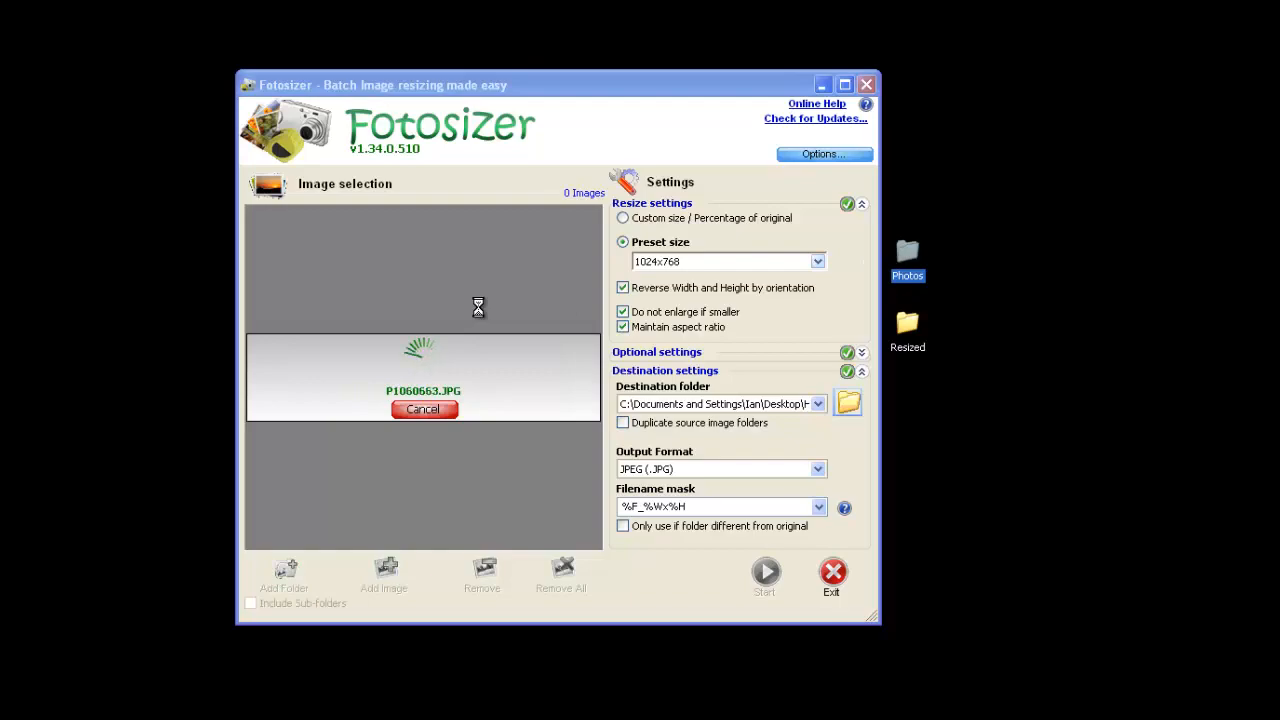
{"action": "left_click", "coordinate": [818, 262]}
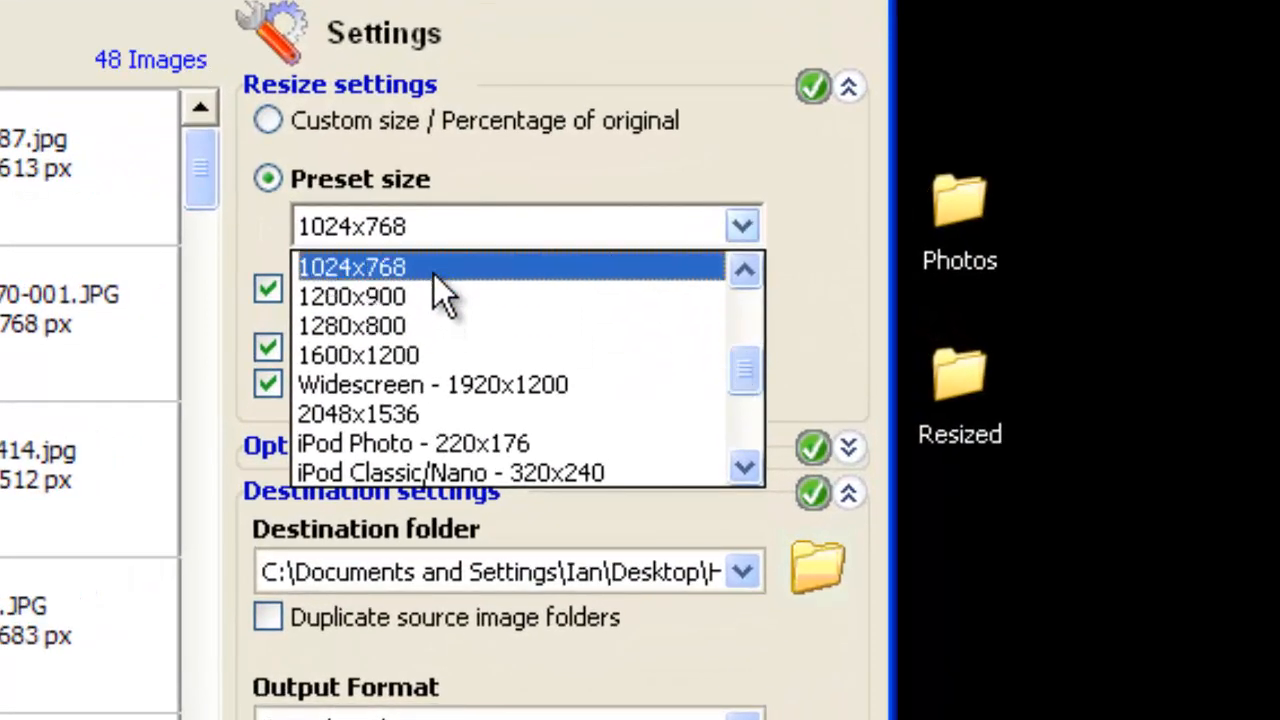
{"action": "left_click", "coordinate": [433, 269]}
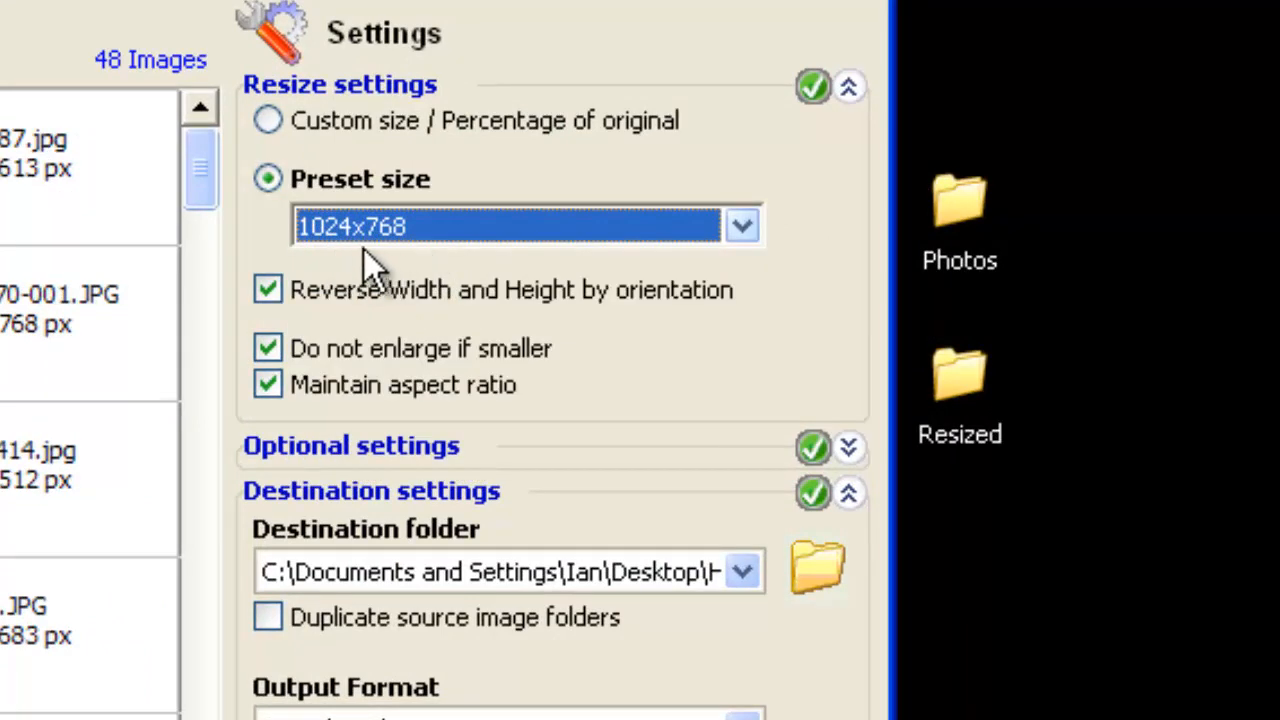
{"action": "left_click_drag", "start_coordinate": [197, 185], "coordinate": [187, 715]}
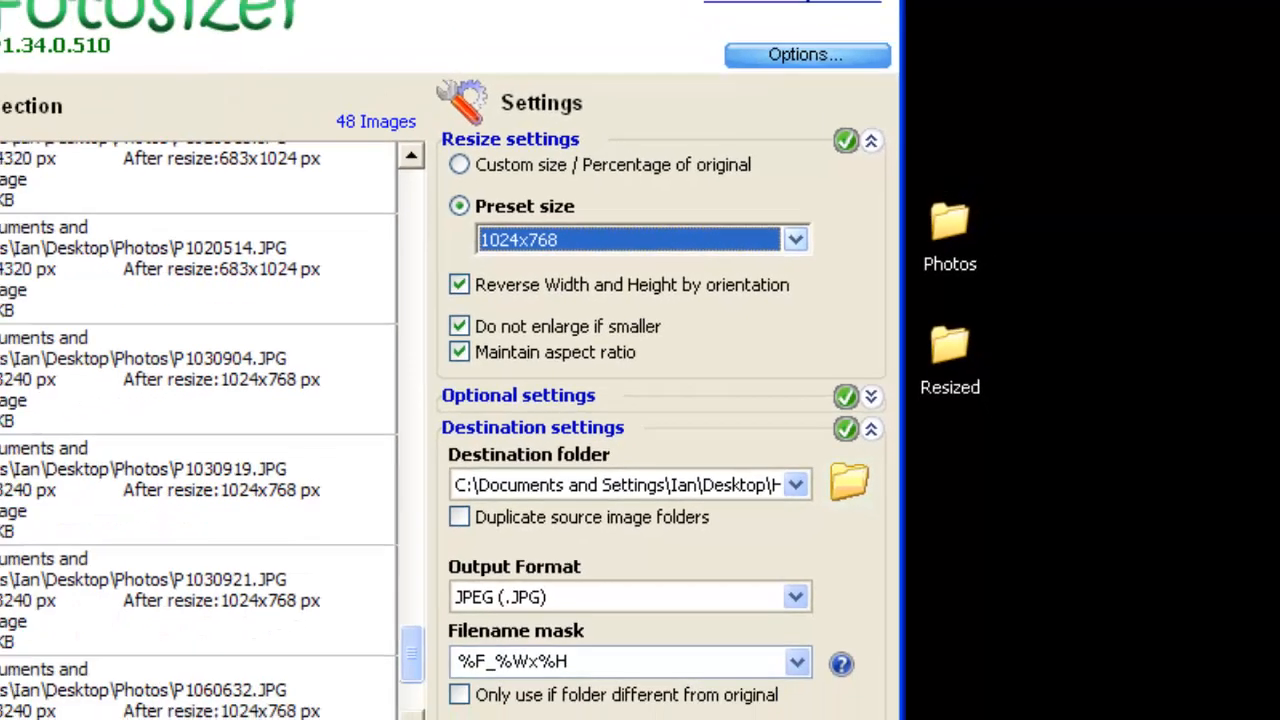
Set the destination folder to the desktop folder Resized and start the batch resize.
{"action": "left_click", "coordinate": [796, 570]}
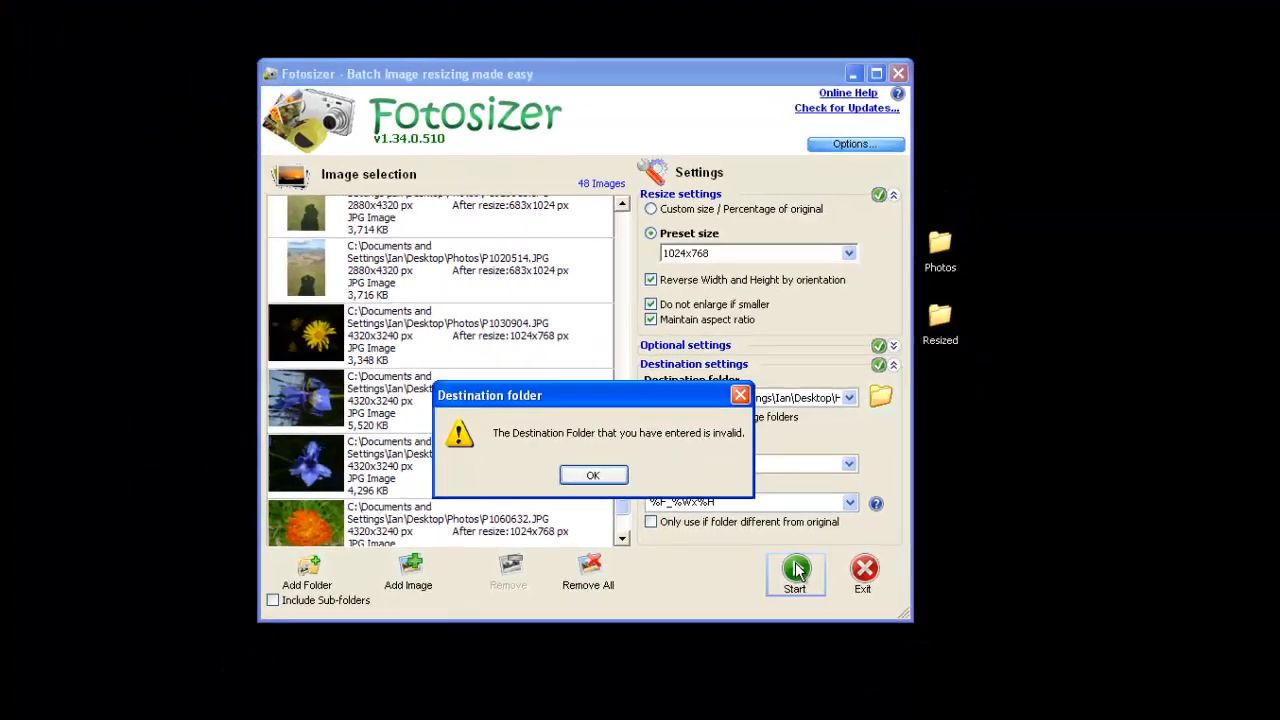
{"action": "left_click", "coordinate": [593, 475]}
{"action": "left_click", "coordinate": [880, 397]}
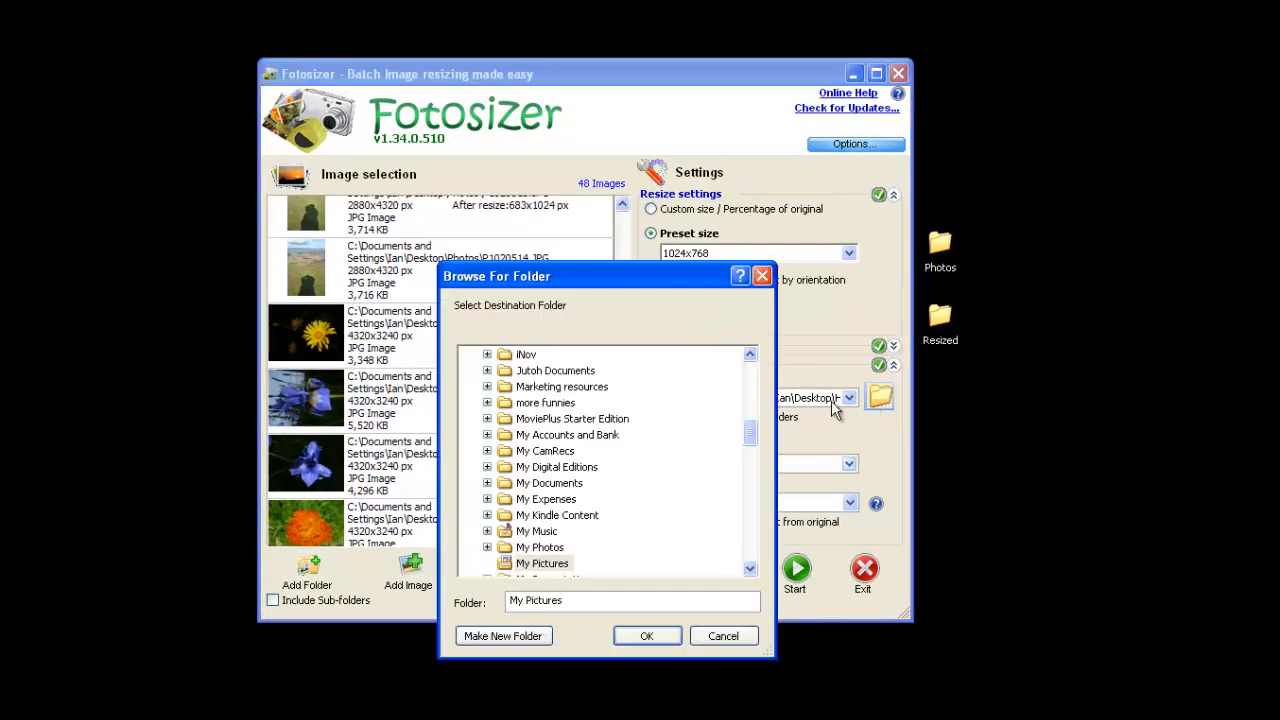
{"action": "left_click_drag", "start_coordinate": [752, 440], "coordinate": [752, 368]}
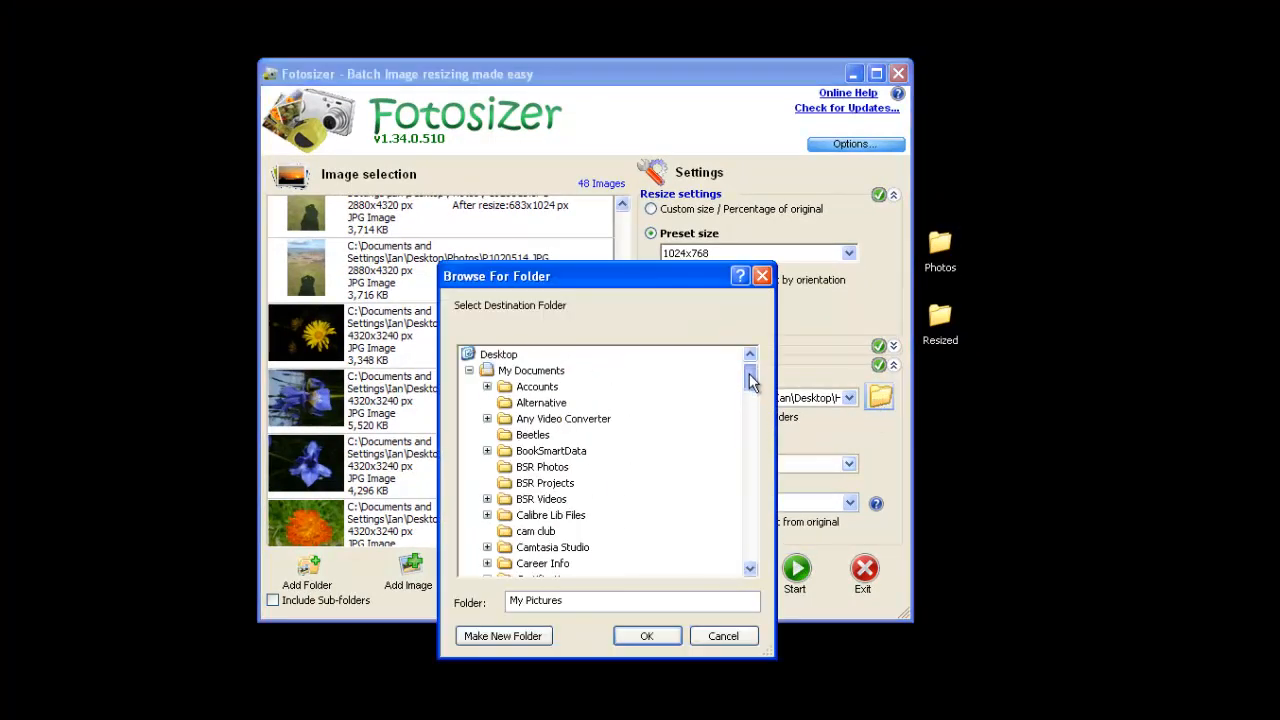
{"action": "left_click", "coordinate": [470, 371]}
{"action": "left_click_drag", "start_coordinate": [754, 394], "coordinate": [752, 535]}
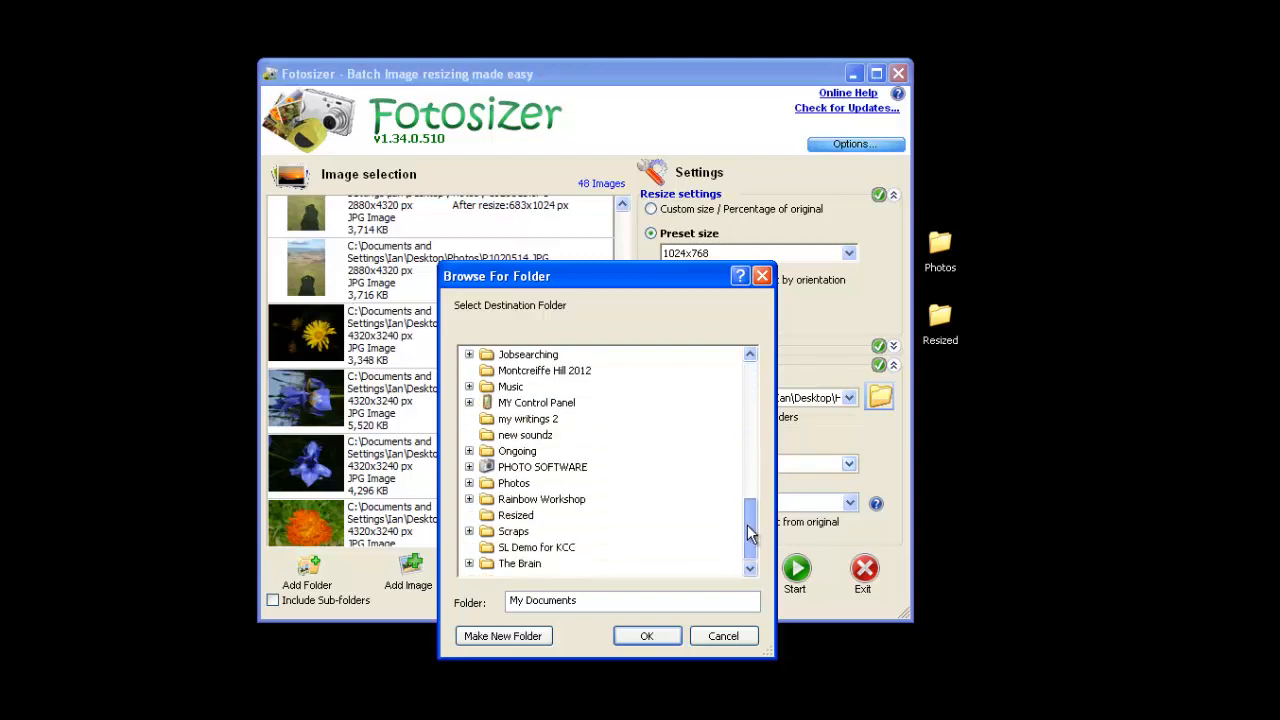
{"action": "left_click", "coordinate": [512, 516]}
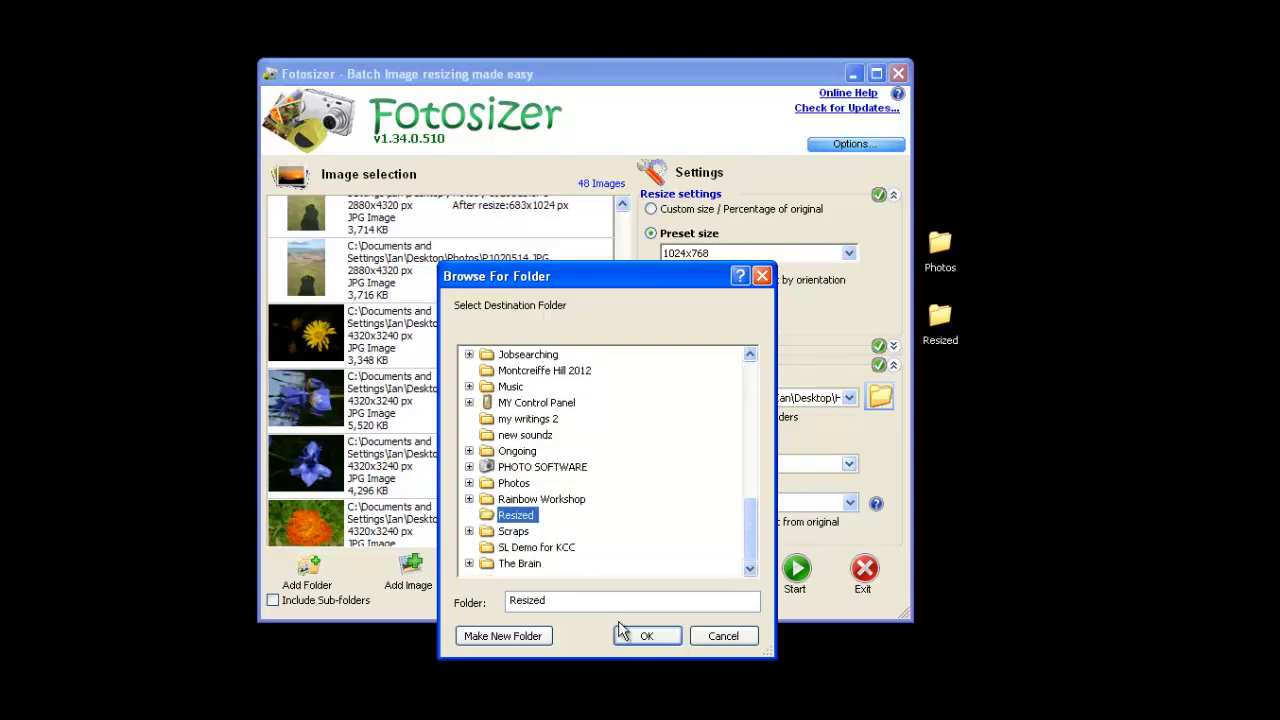
{"action": "left_click", "coordinate": [646, 637]}
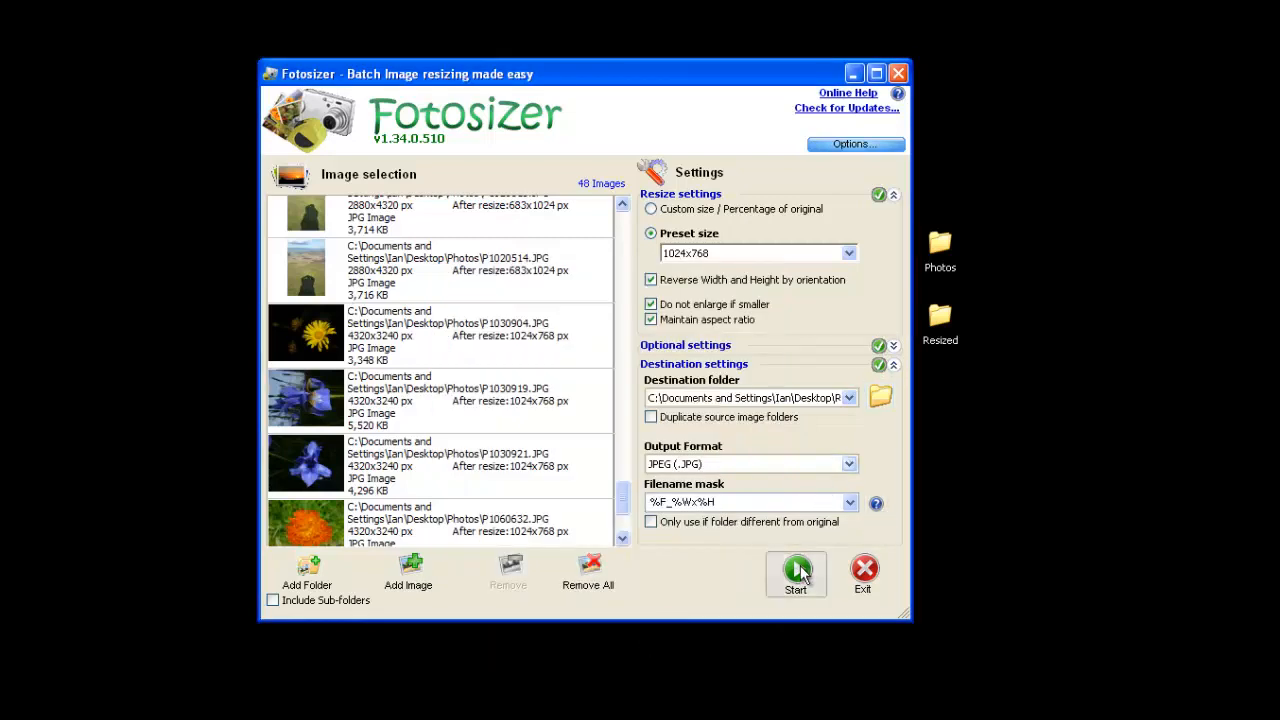
{"action": "left_click", "coordinate": [798, 572]}
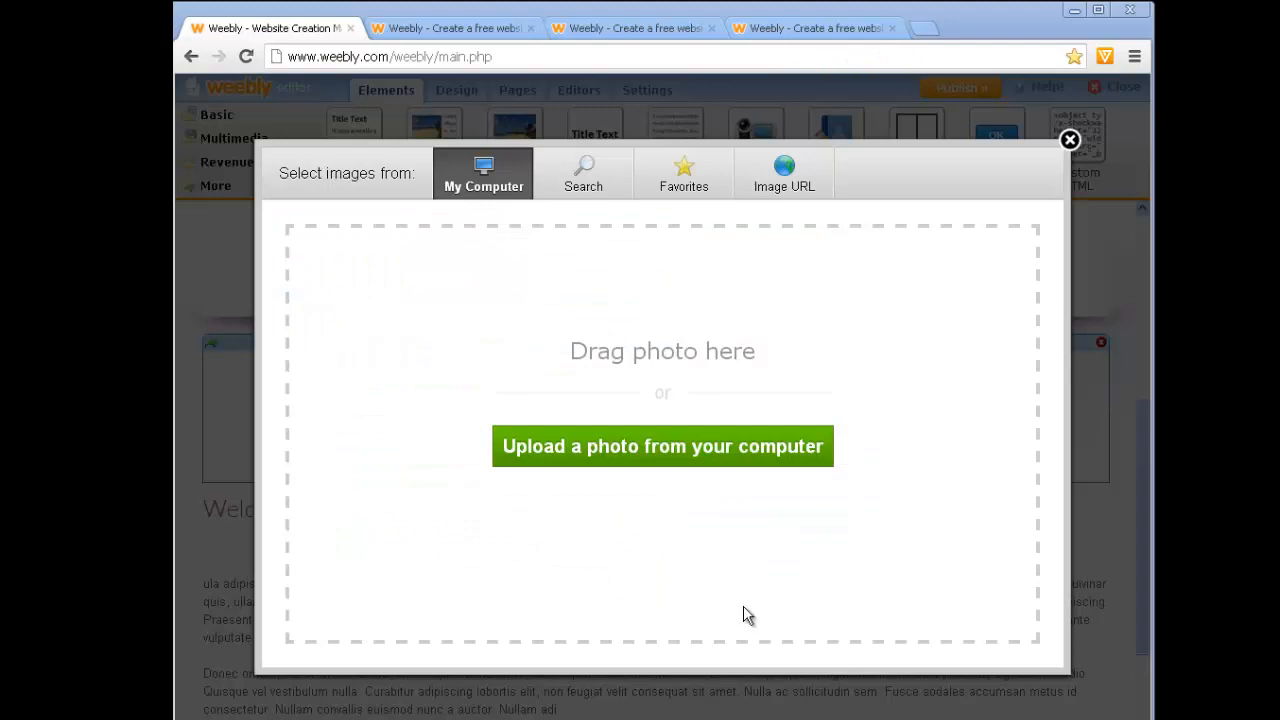
Switch to Weebly and upload the yellow field photo 1-P1020556_1024x683 from the desktop folder Resized, using thumbnails to pick it.
{"action": "left_click", "coordinate": [677, 457]}
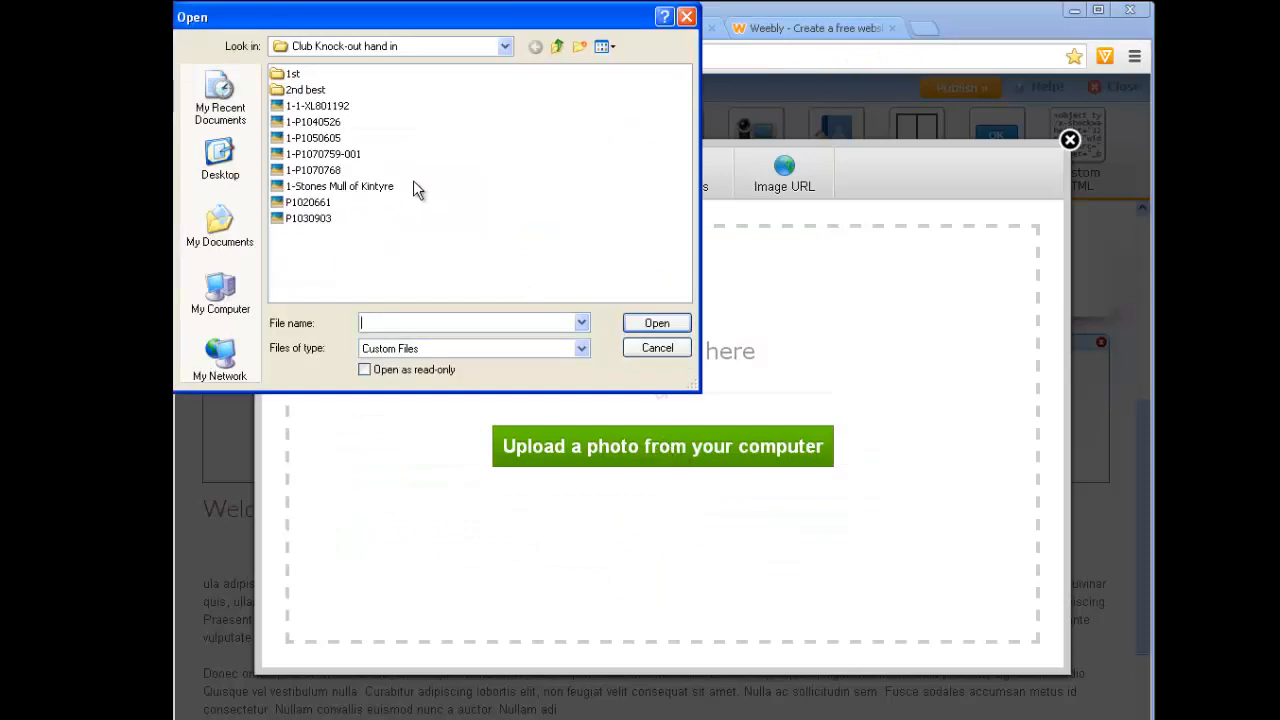
{"action": "left_click", "coordinate": [221, 162]}
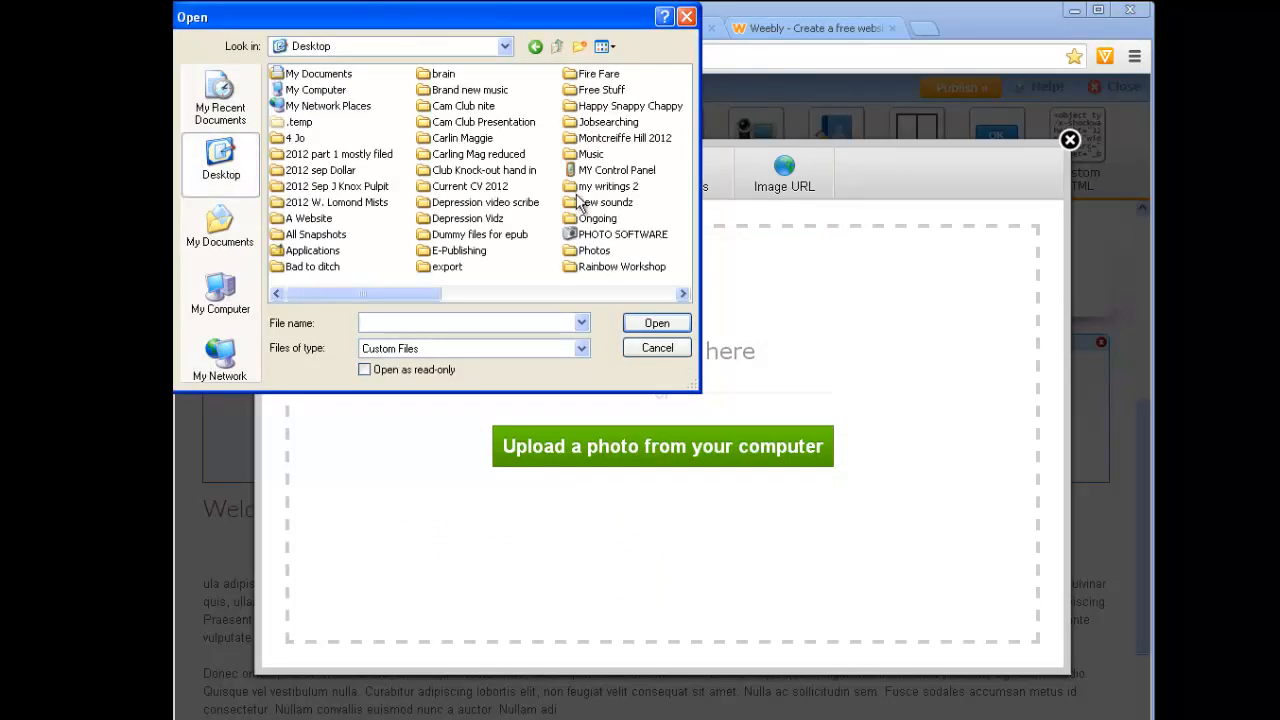
{"action": "left_click", "coordinate": [683, 294]}
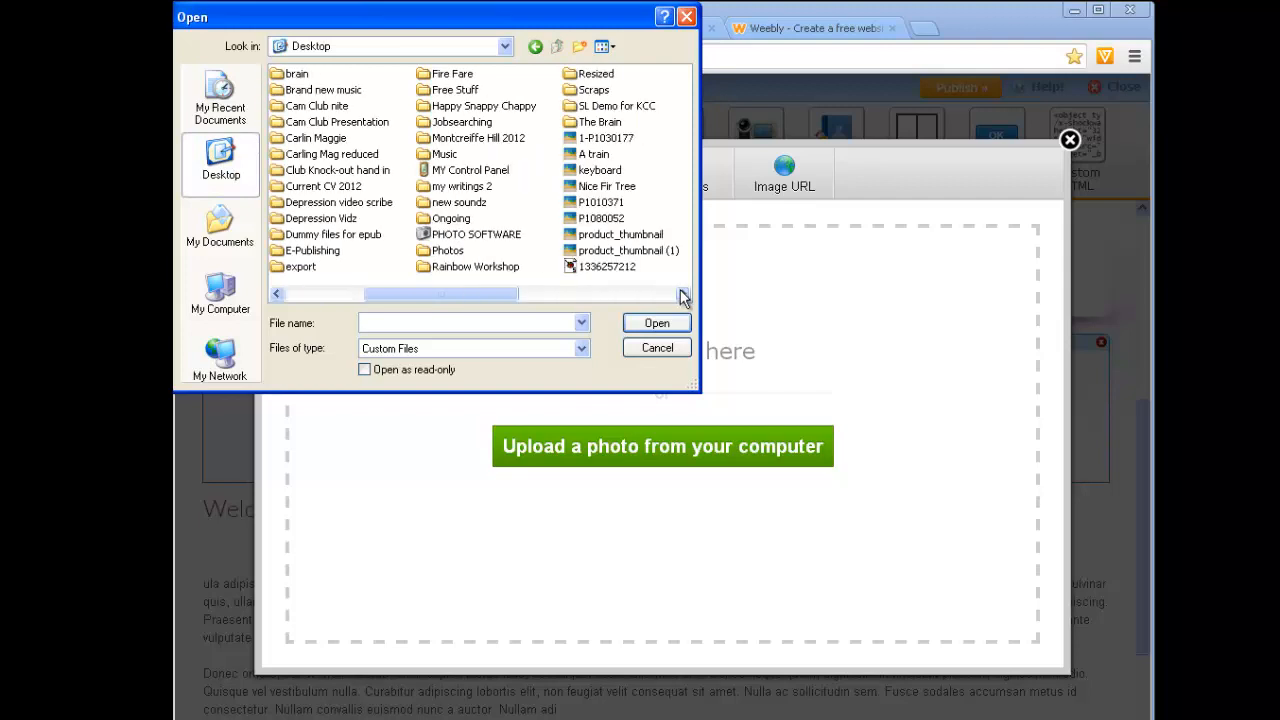
{"action": "double_click", "coordinate": [570, 75]}
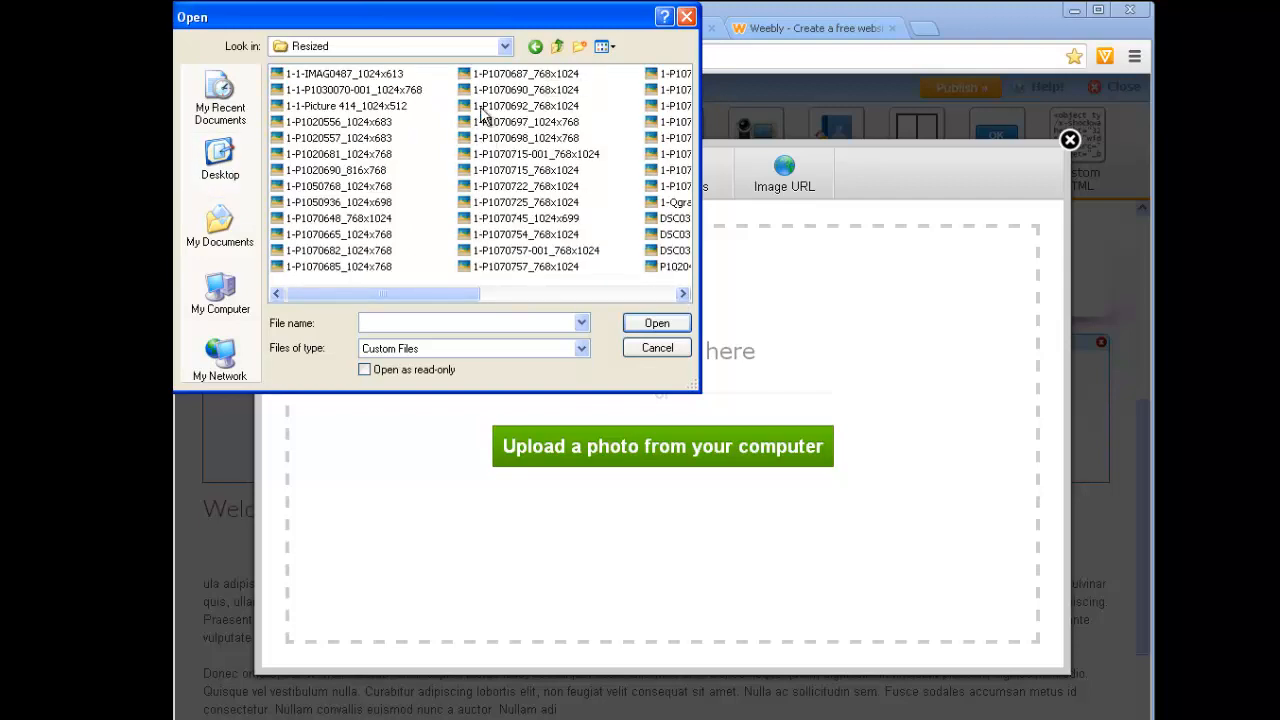
{"action": "left_click", "coordinate": [605, 48]}
{"action": "left_click", "coordinate": [625, 65]}
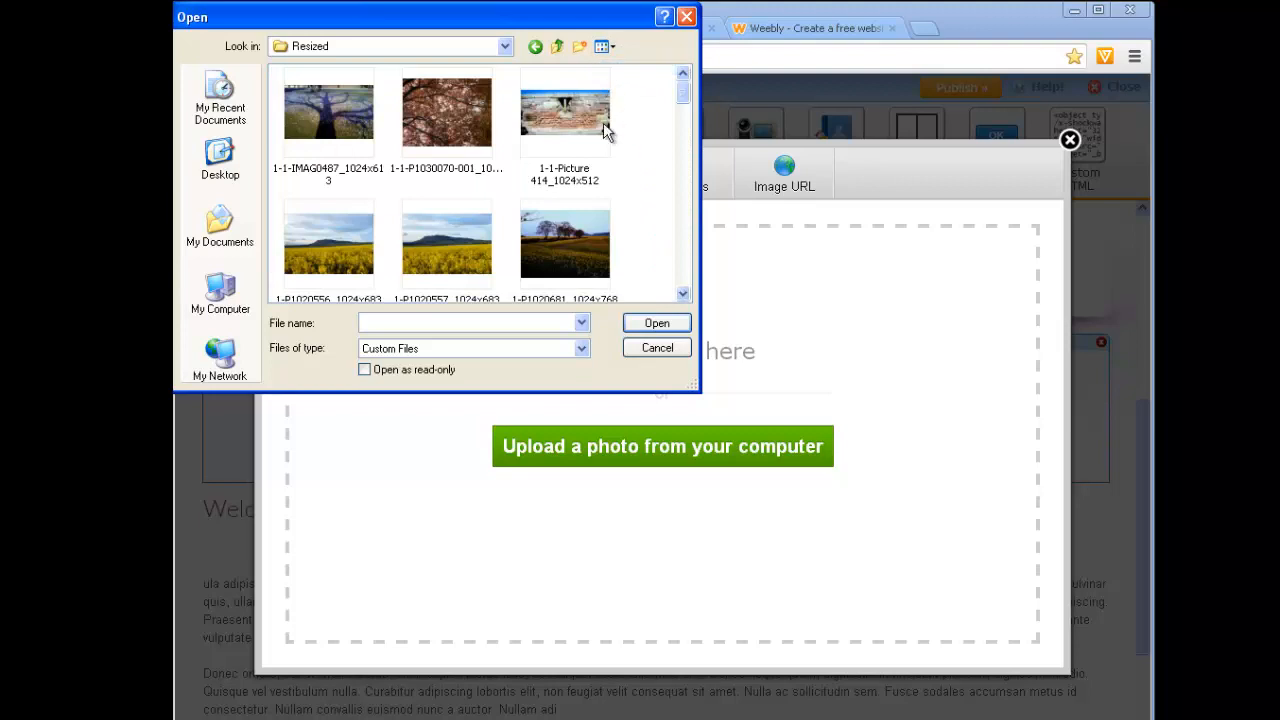
{"action": "left_click", "coordinate": [365, 248]}
{"action": "left_click", "coordinate": [651, 326]}
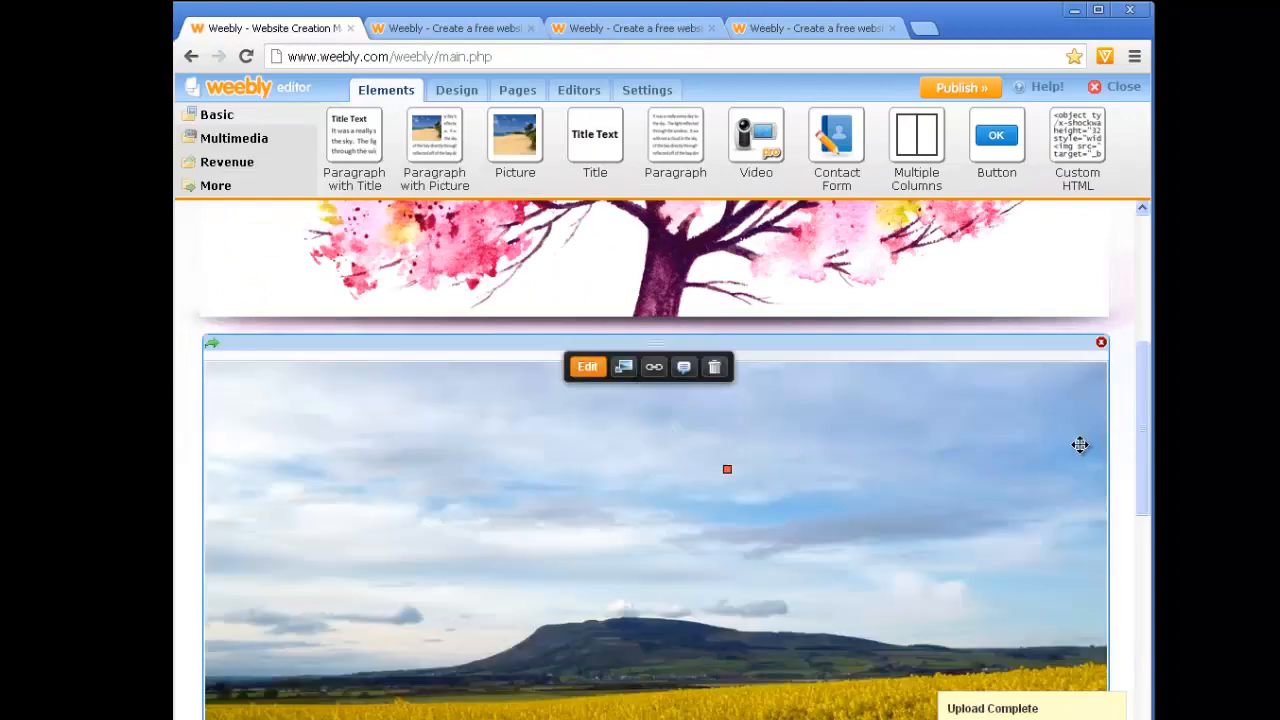
Shrink the yellow field picture proportionally to about two-thirds of its width.
{"action": "left_click_drag", "start_coordinate": [1139, 389], "coordinate": [1139, 518]}
{"action": "left_click", "coordinate": [1037, 455]}
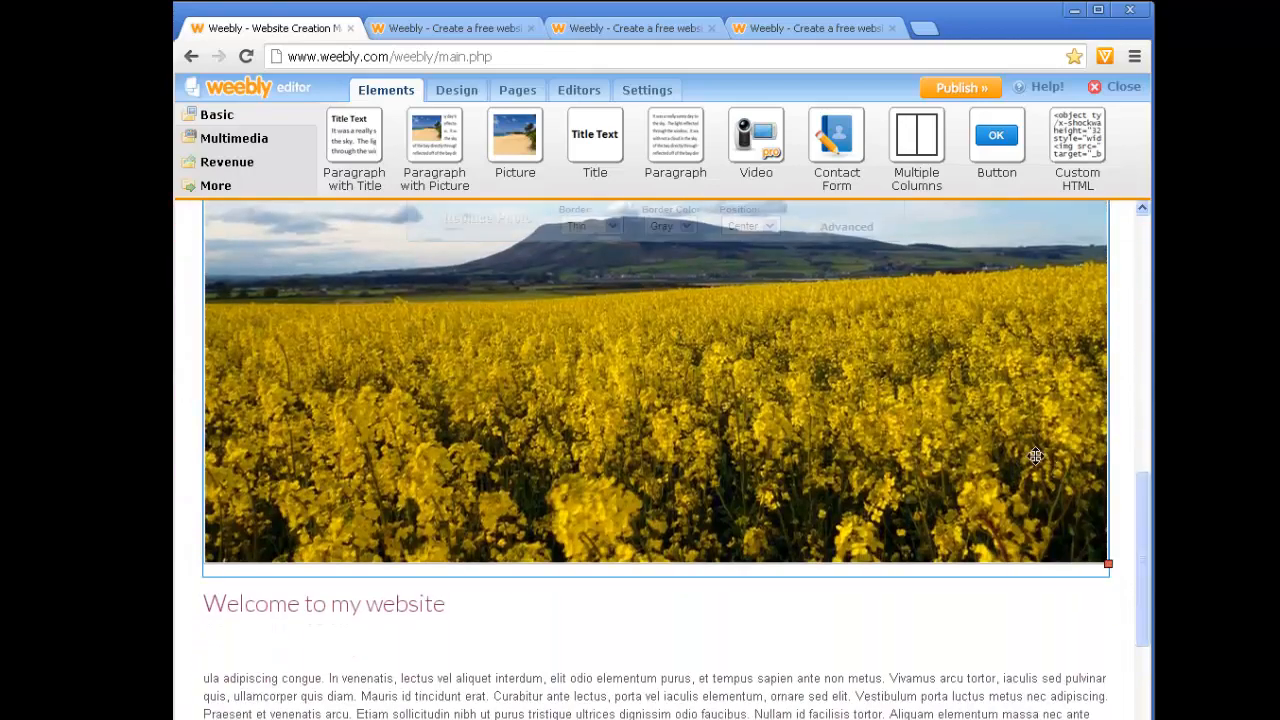
{"action": "left_click_drag", "start_coordinate": [1107, 565], "coordinate": [962, 368]}
{"action": "left_click_drag", "start_coordinate": [1145, 545], "coordinate": [1137, 517]}
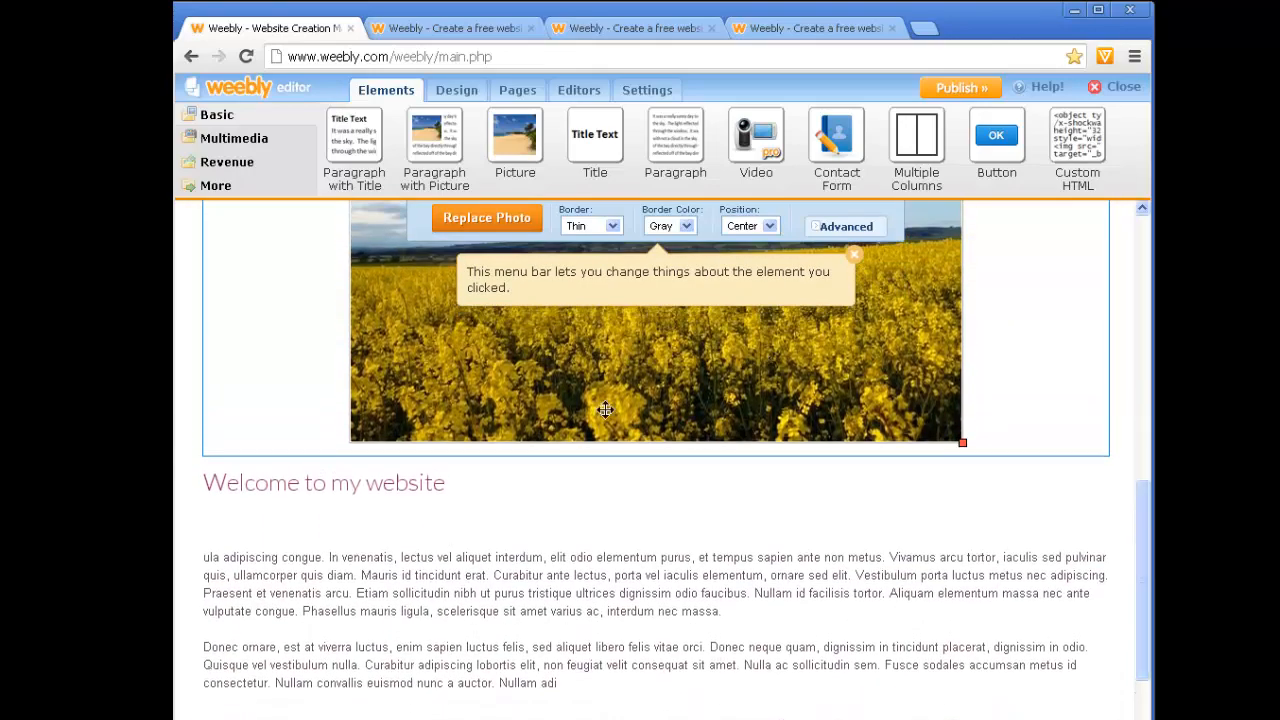
{"action": "left_click", "coordinate": [476, 550]}
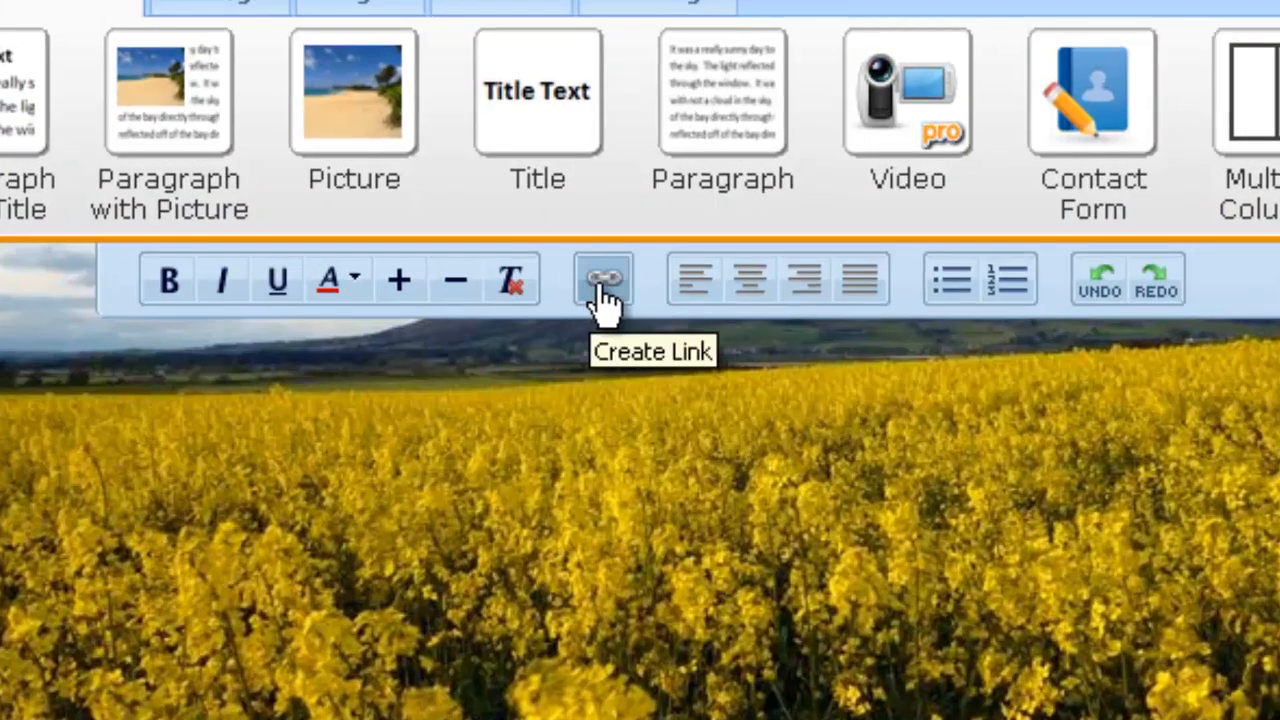
{"action": "left_click", "coordinate": [603, 298]}
{"action": "left_click", "coordinate": [444, 463]}
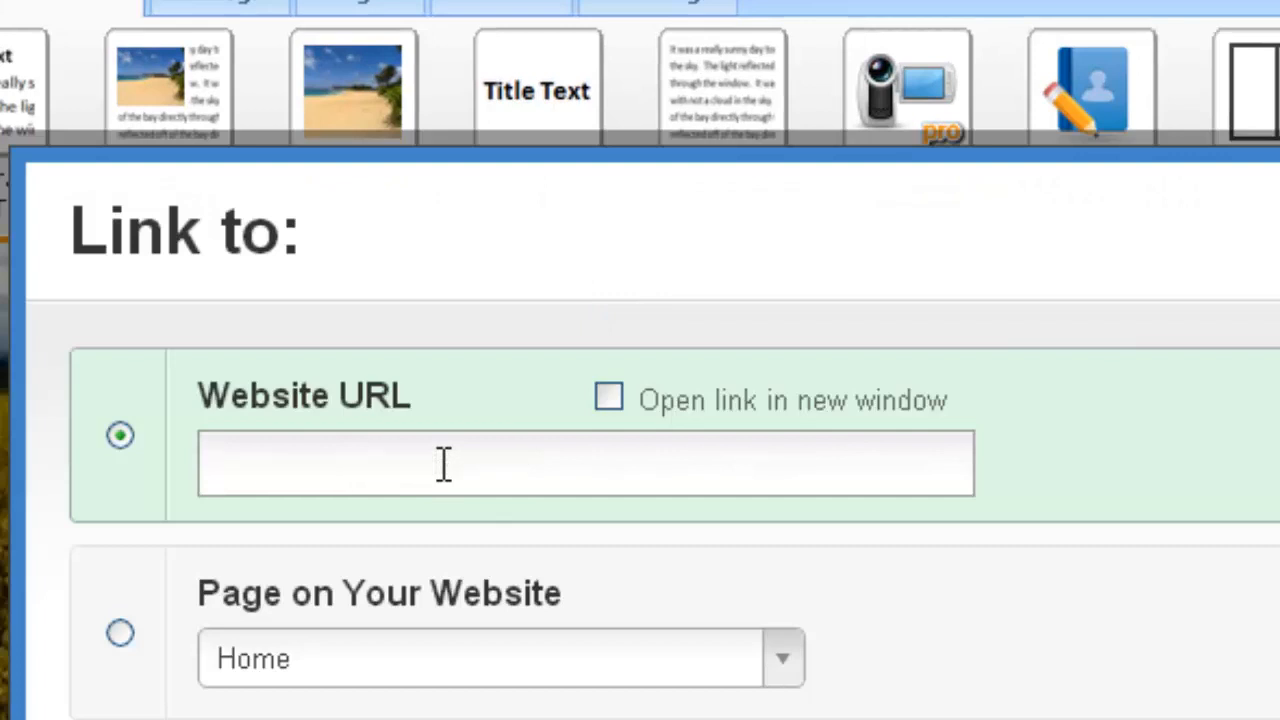
{"action": "type", "text": "happ"}
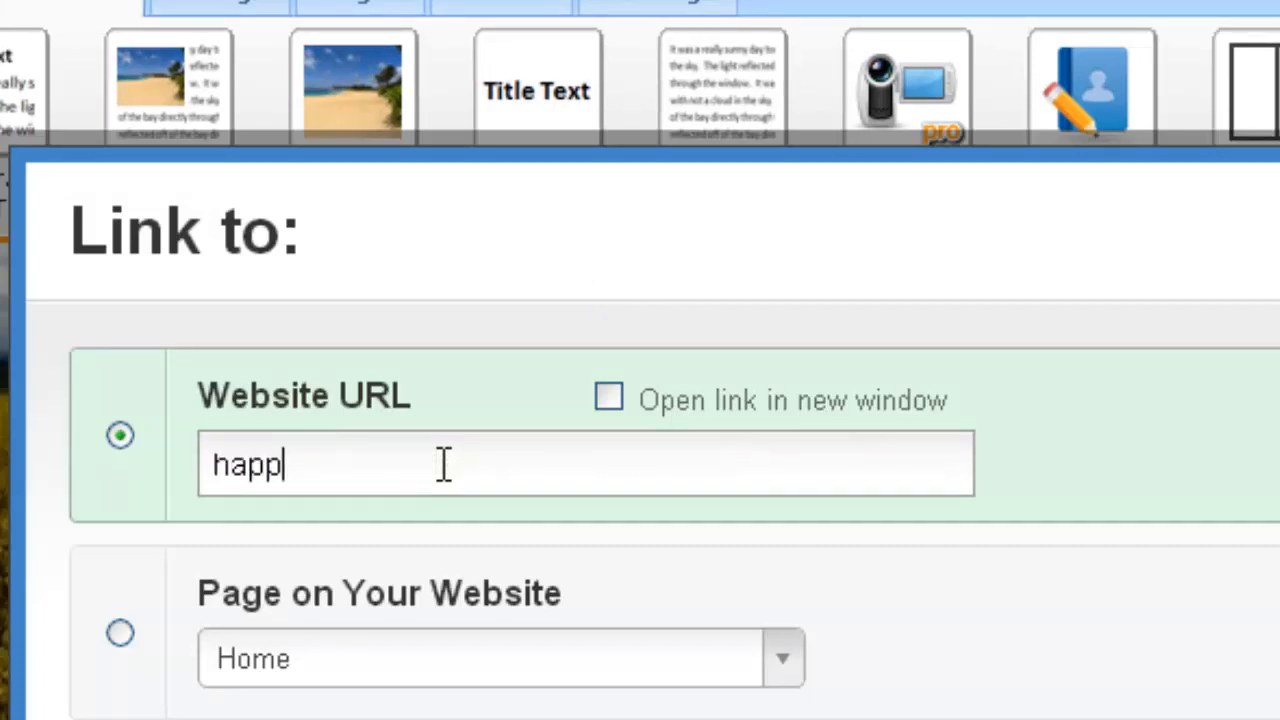
{"action": "type", "text": "y"}
{"action": "key", "text": "BackSpace"}
{"action": "key", "text": "BackSpace"}
{"action": "key", "text": "BackSpace"}
{"action": "key", "text": "BackSpace"}
{"action": "key", "text": "BackSpace"}
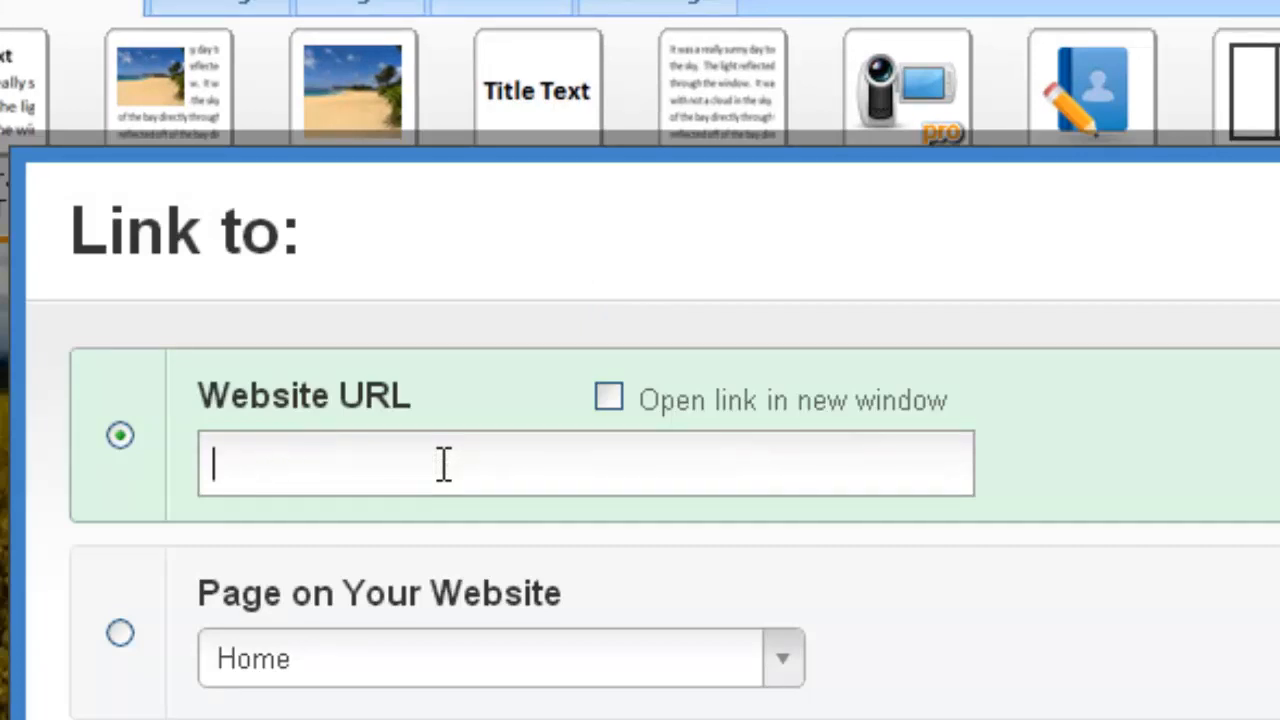
{"action": "type", "text": "www.happysna"}
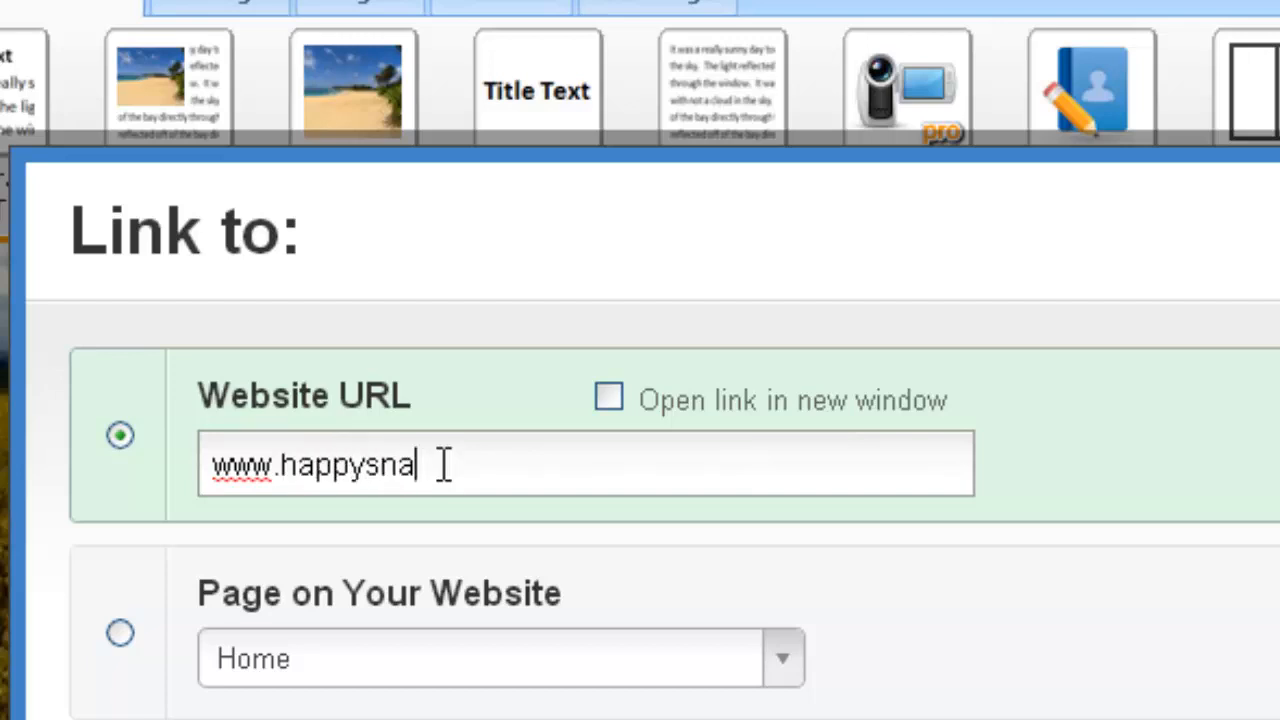
{"action": "type", "text": "ppychappy.com"}
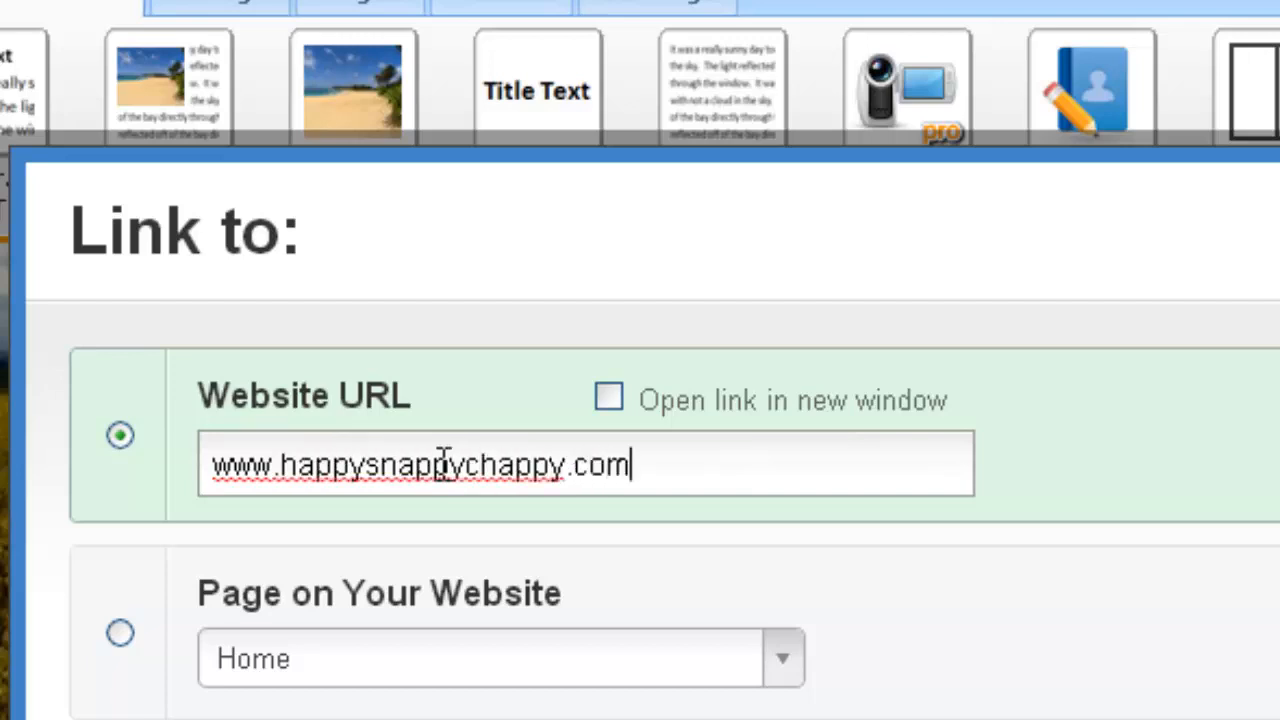
Set the link to open in a new window, check which site pages can be linked, and save the link.
{"action": "left_click", "coordinate": [609, 396]}
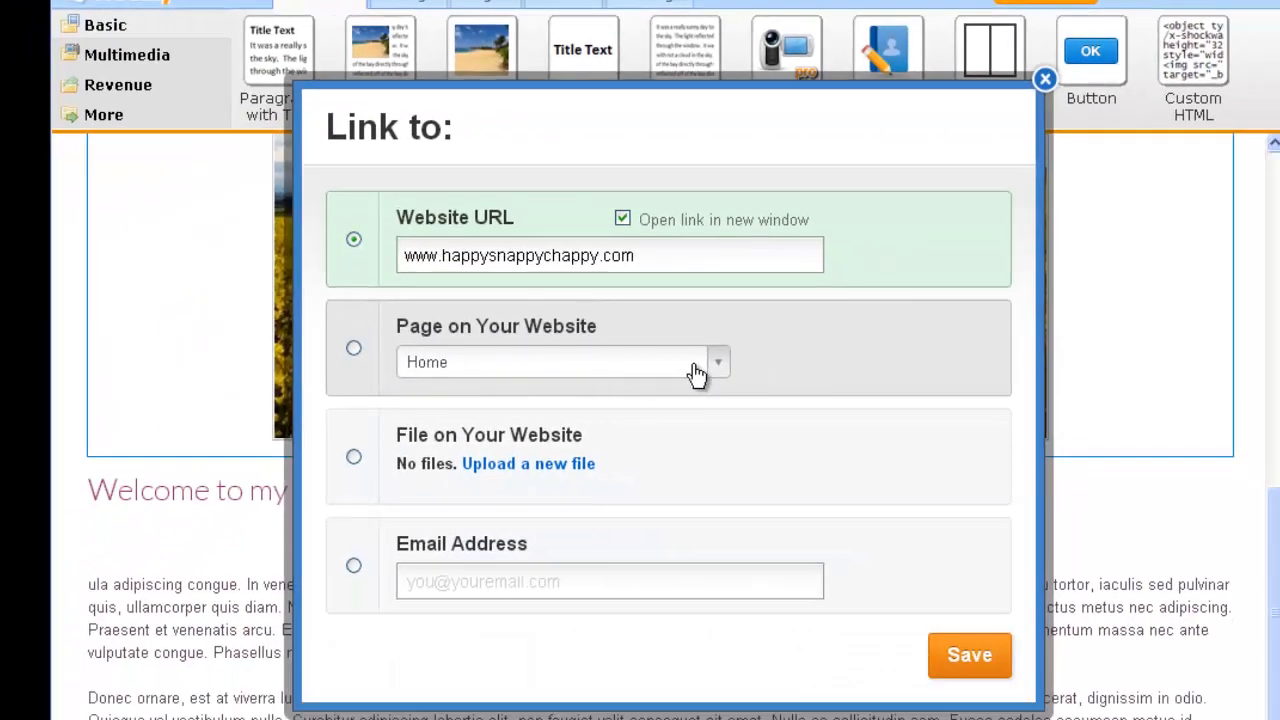
{"action": "left_click", "coordinate": [719, 370]}
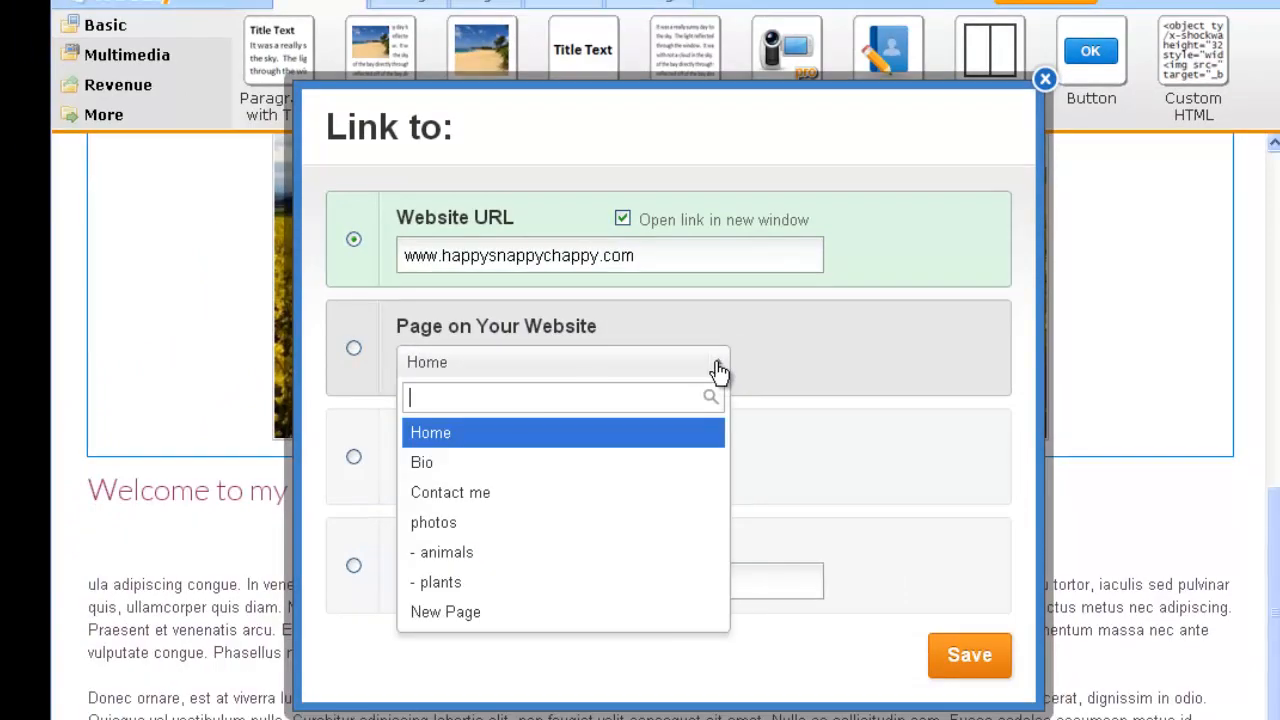
{"action": "left_click", "coordinate": [788, 350]}
{"action": "left_click", "coordinate": [982, 656]}
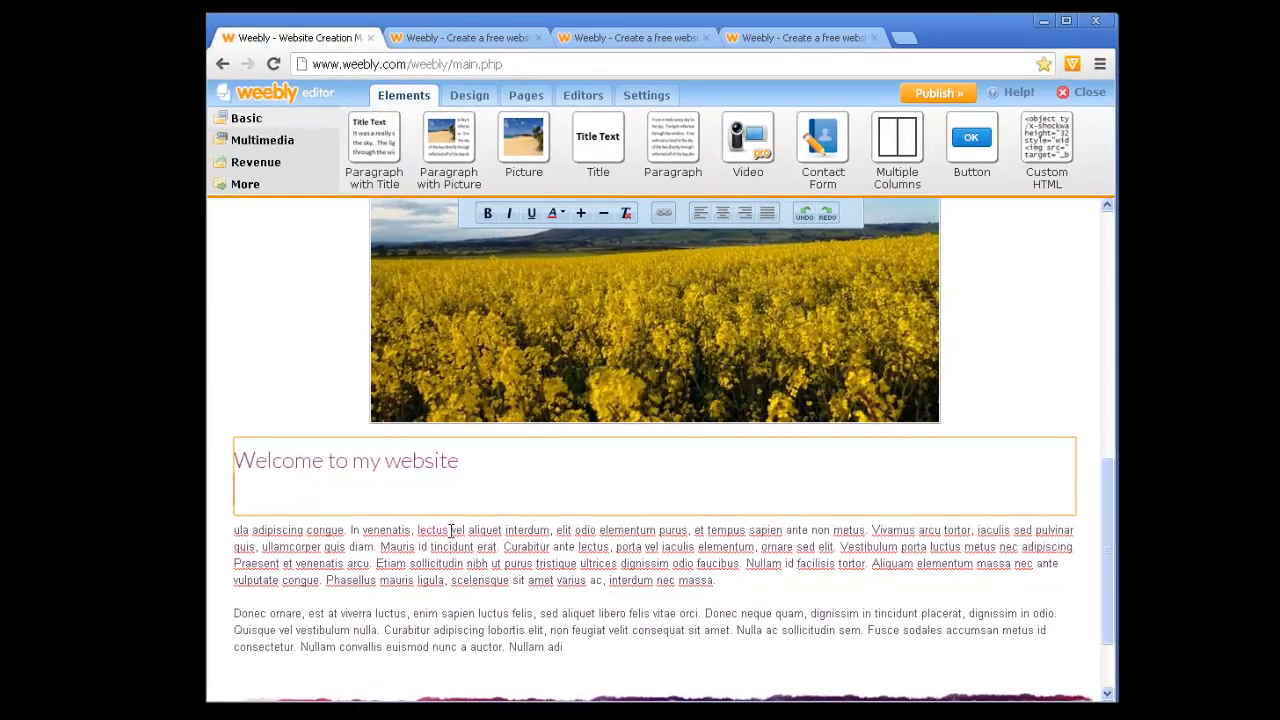
Make the linked word "lectus" bold and black, and increase its font size.
{"action": "left_click_drag", "start_coordinate": [451, 531], "coordinate": [419, 530]}
{"action": "left_click", "coordinate": [474, 490]}
{"action": "double_click", "coordinate": [447, 530]}
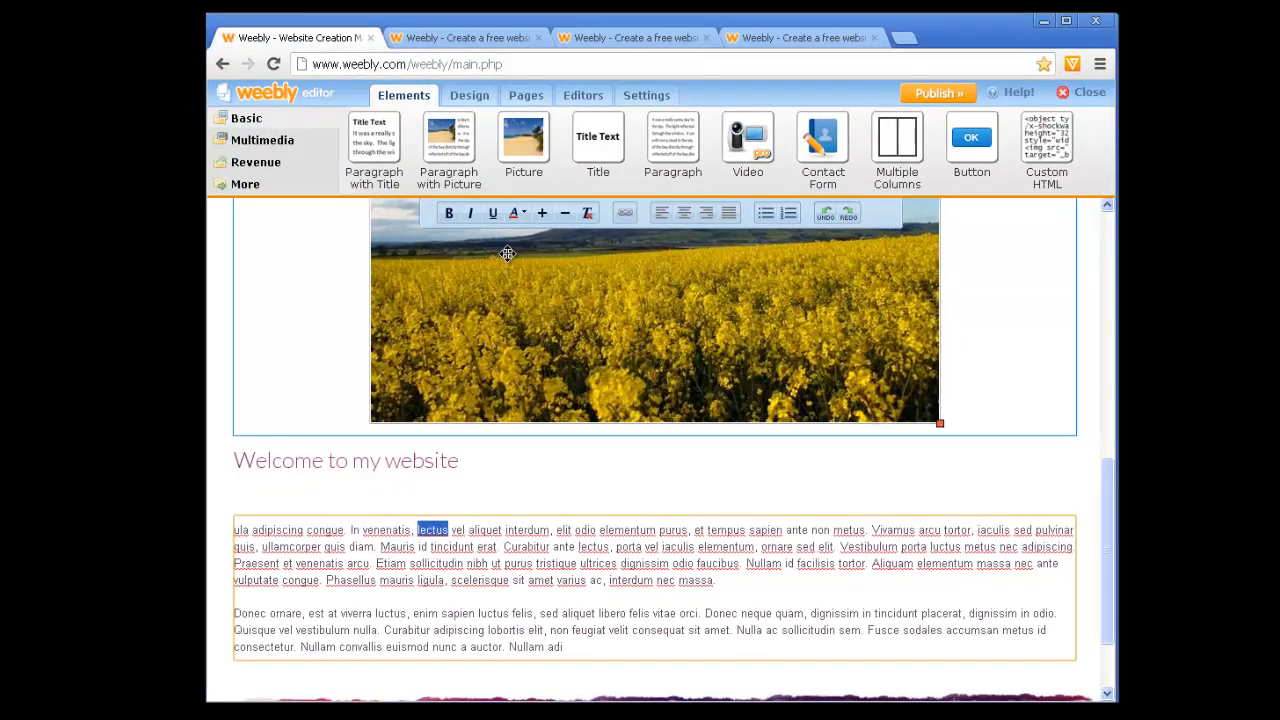
{"action": "left_click", "coordinate": [518, 214]}
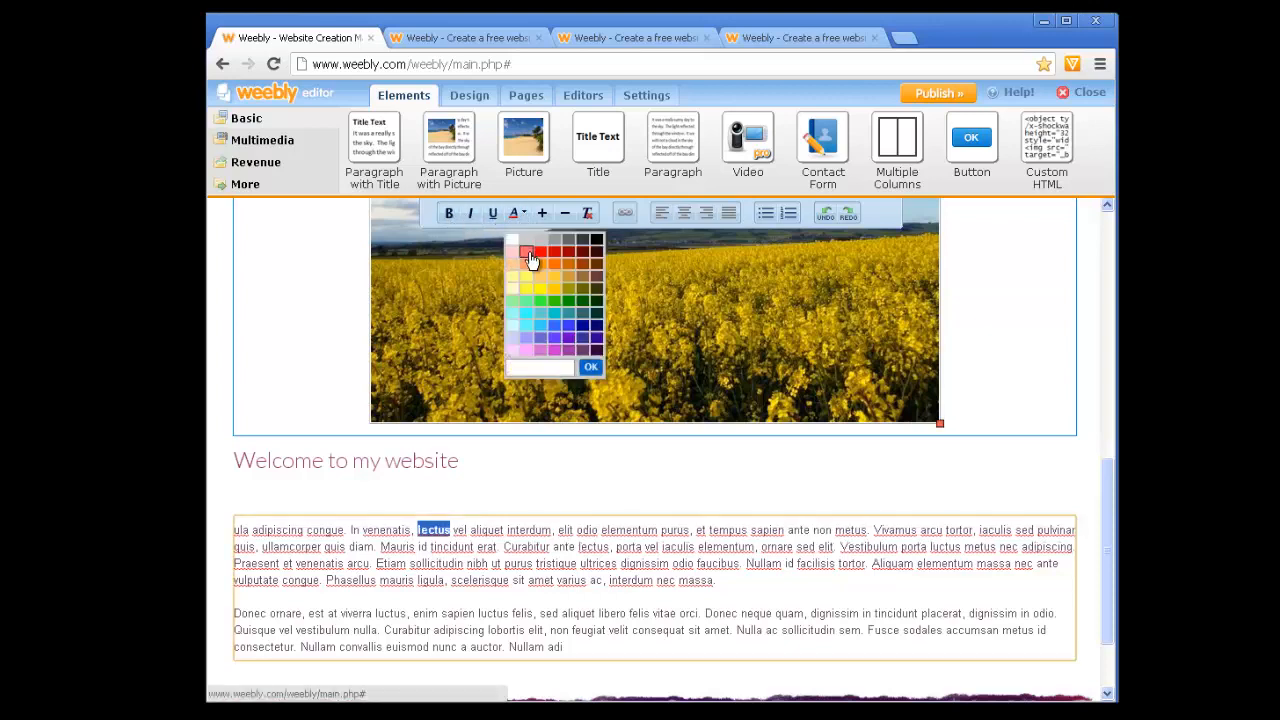
{"action": "left_click", "coordinate": [596, 244]}
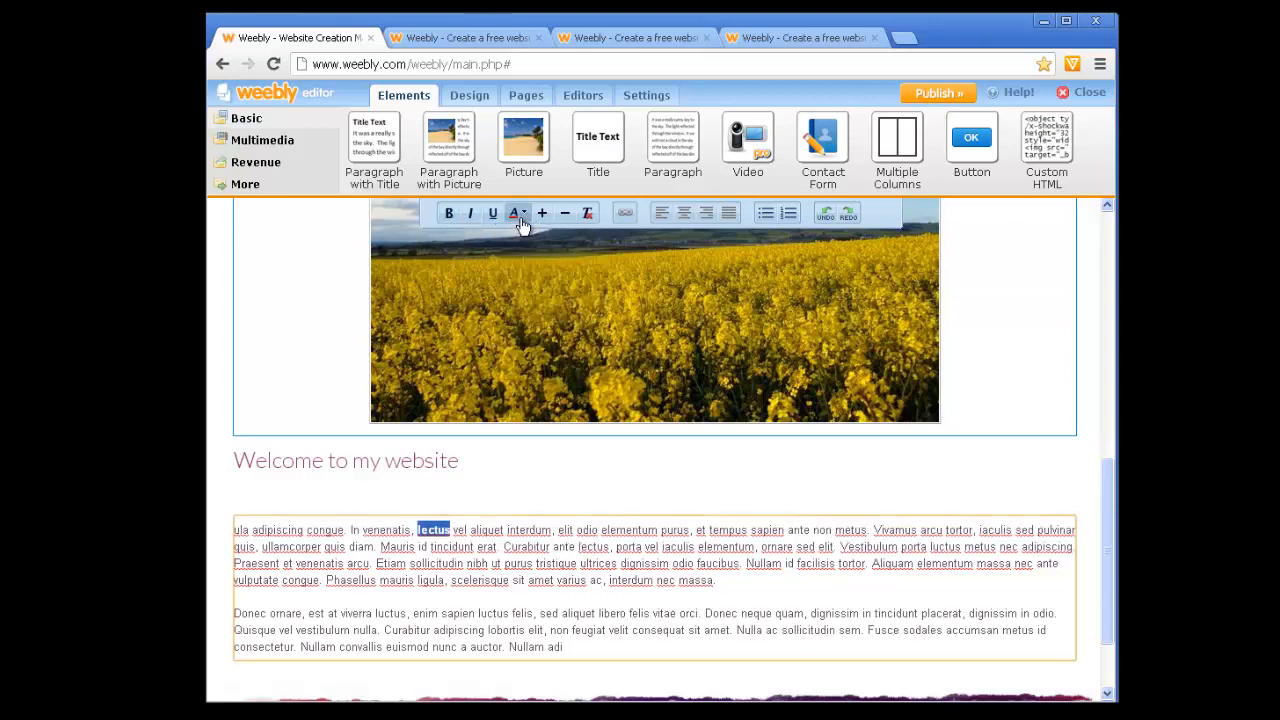
{"action": "left_click", "coordinate": [542, 214]}
{"action": "left_click", "coordinate": [571, 466]}
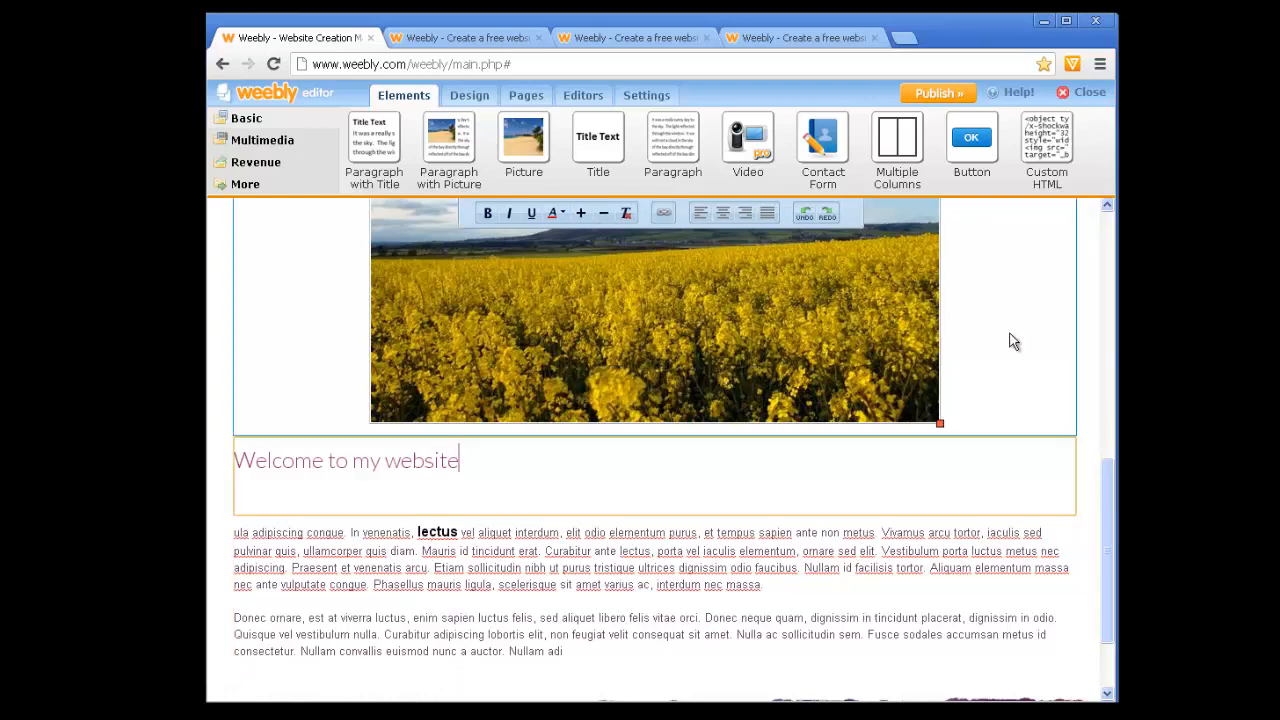
List the Multimedia elements, and copy the share link of YouTube's "Leonard Cohen - I'm Your Man" in a new browser tab, pausing its playback.
{"action": "scroll", "coordinate": [1012, 337], "scroll_direction": "up", "scroll_amount": 10}
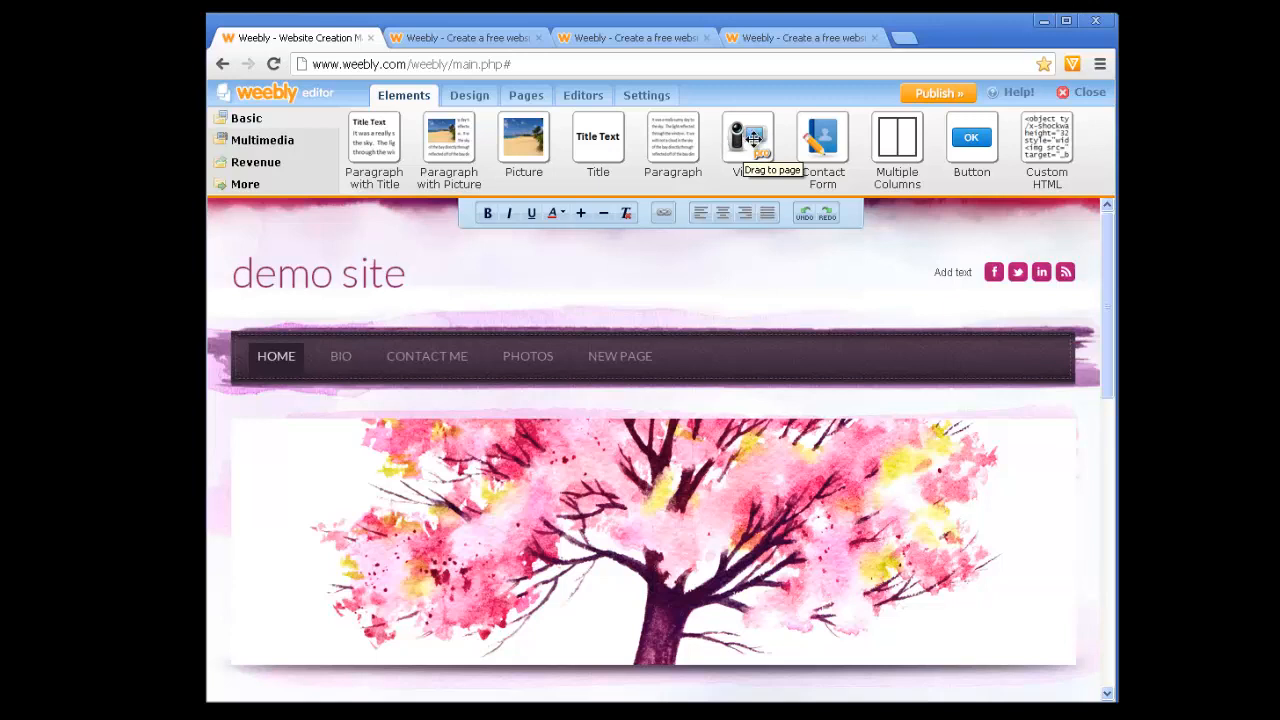
{"action": "left_click", "coordinate": [262, 141]}
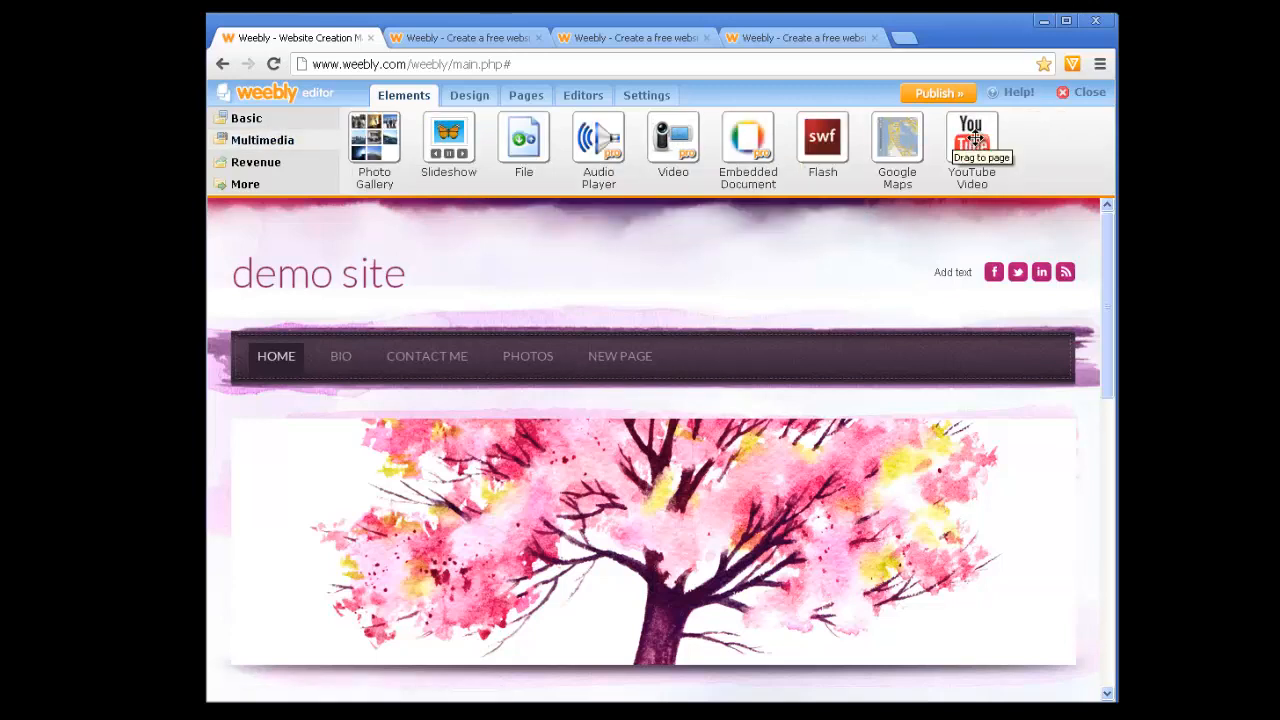
{"action": "left_click", "coordinate": [905, 39]}
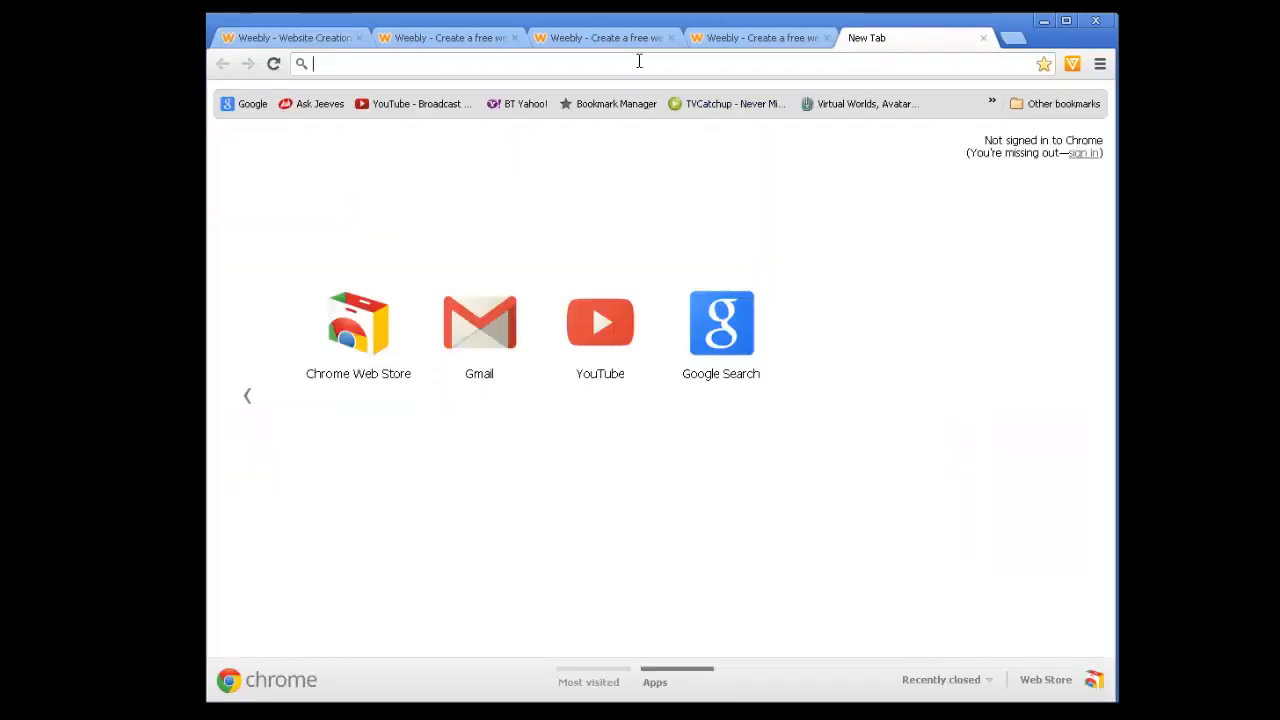
{"action": "left_click", "coordinate": [440, 104]}
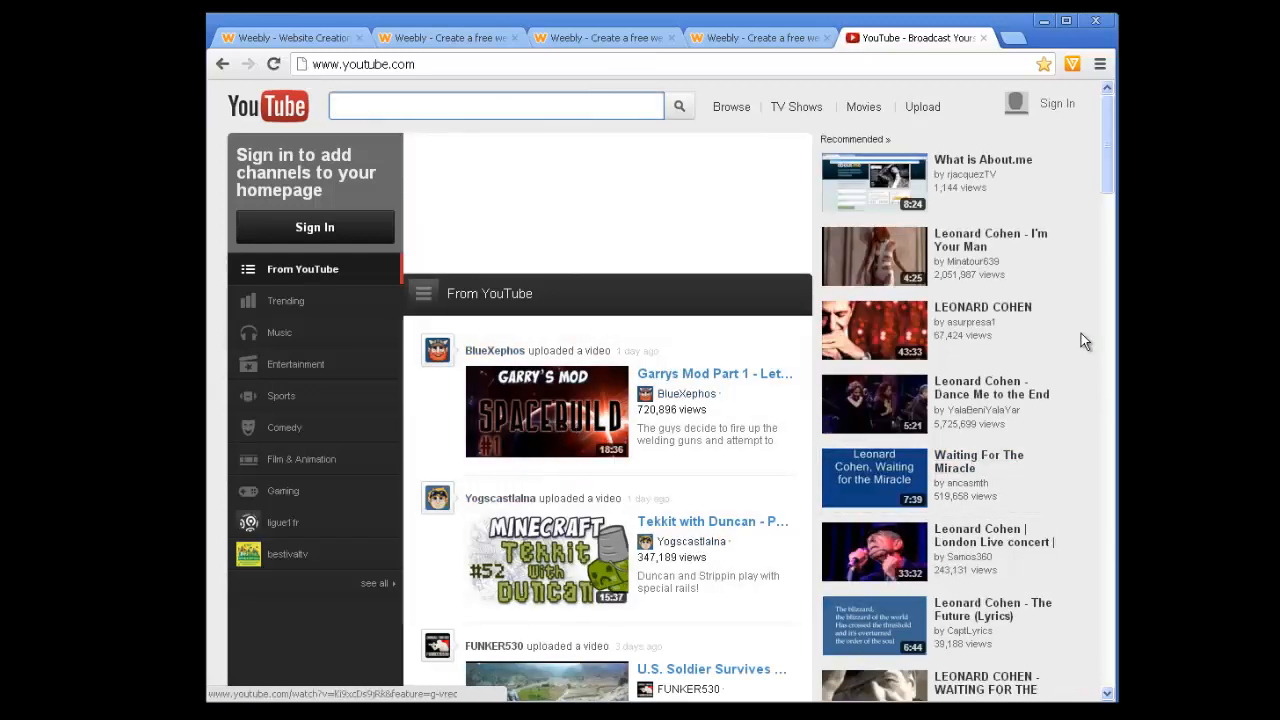
{"action": "left_click", "coordinate": [847, 277]}
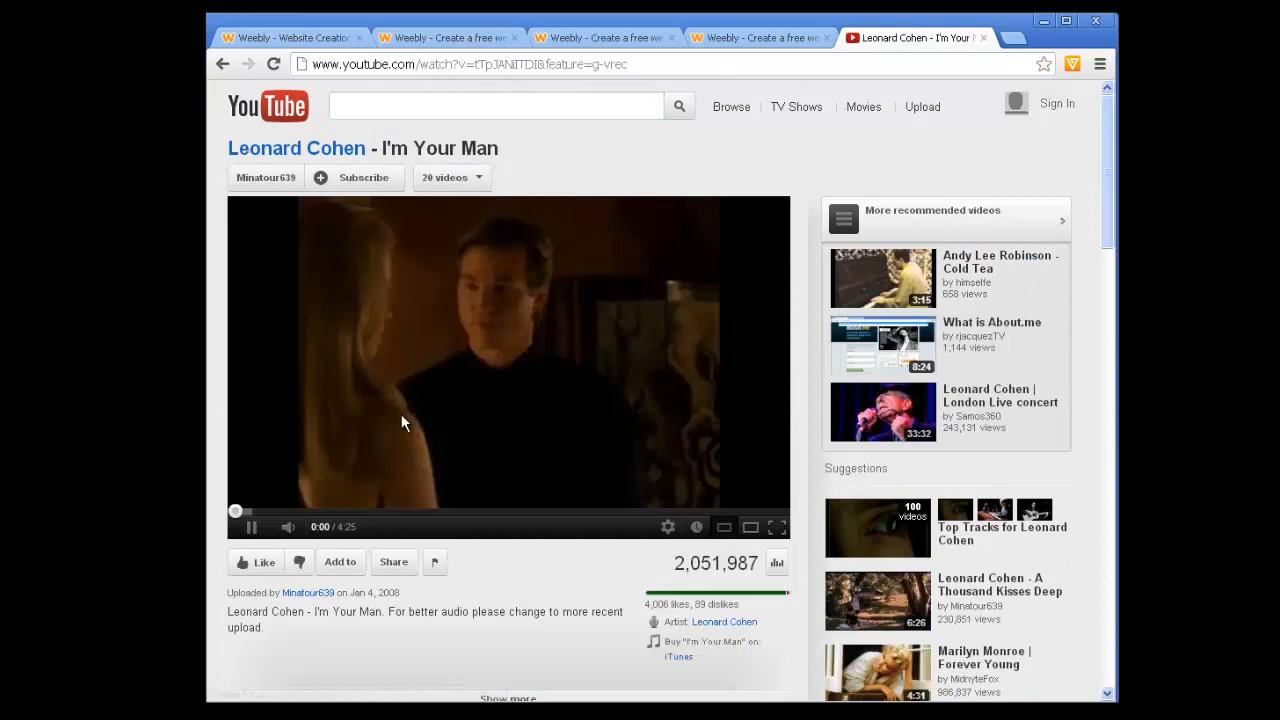
{"action": "left_click", "coordinate": [394, 562]}
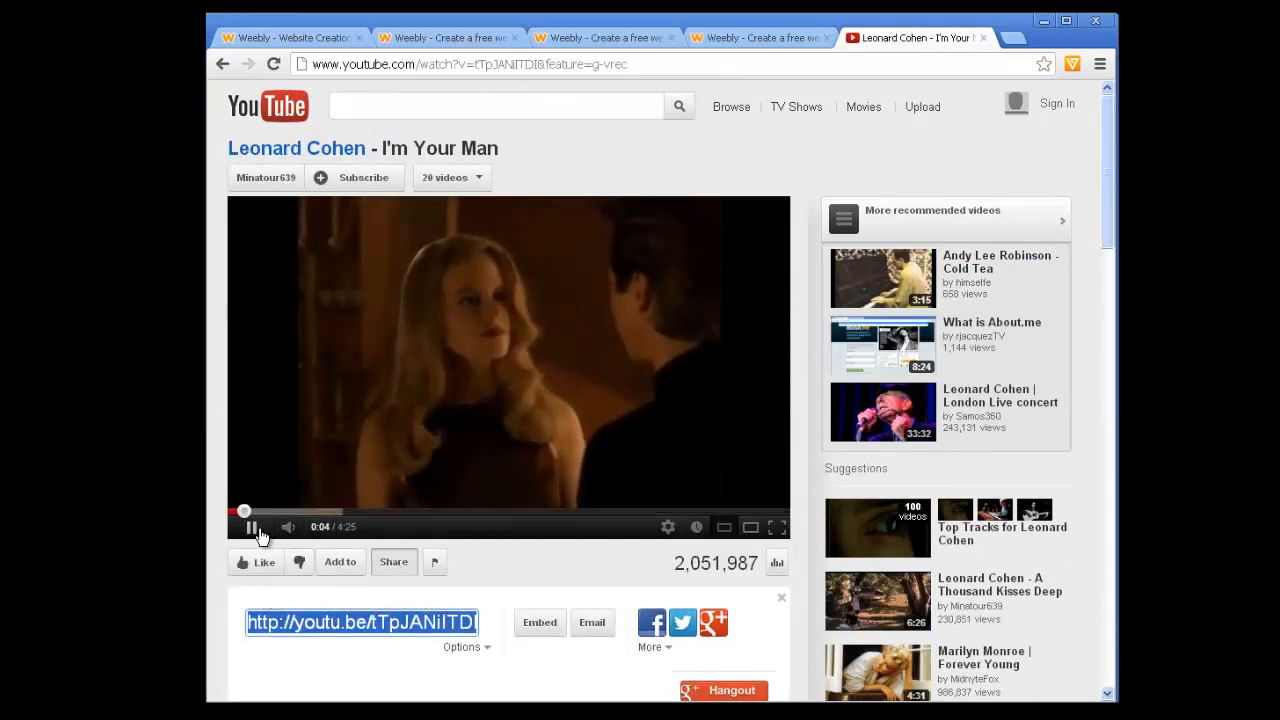
{"action": "left_click", "coordinate": [255, 530]}
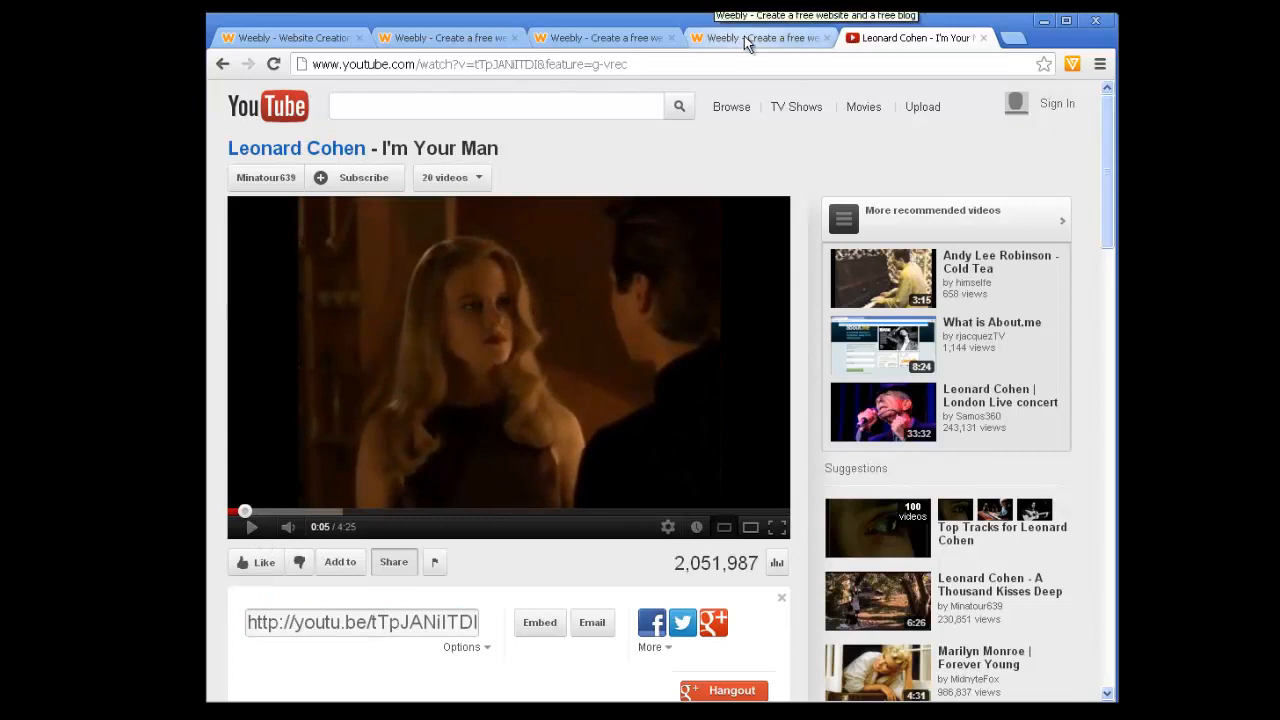
Return to the Weebly editor and add a YouTube Video element above the yellow field picture, using the copied share link.
{"action": "left_click", "coordinate": [285, 46]}
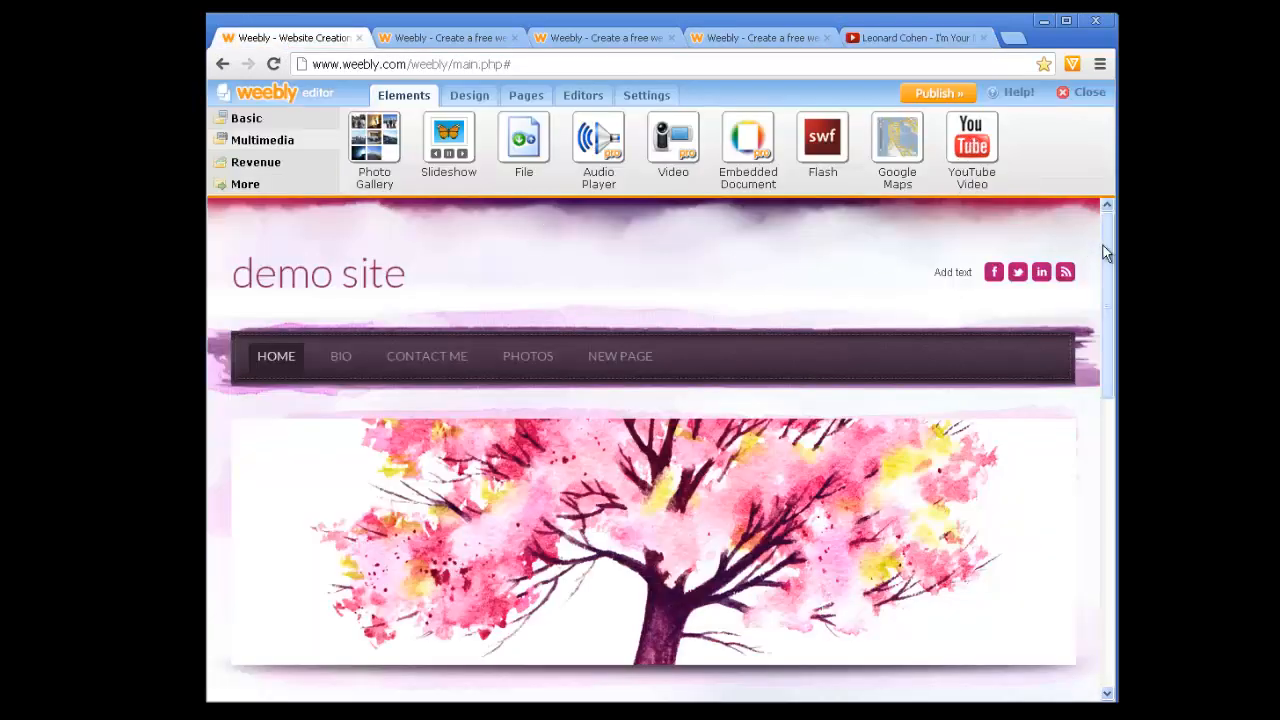
{"action": "left_click_drag", "start_coordinate": [1105, 255], "coordinate": [1104, 385]}
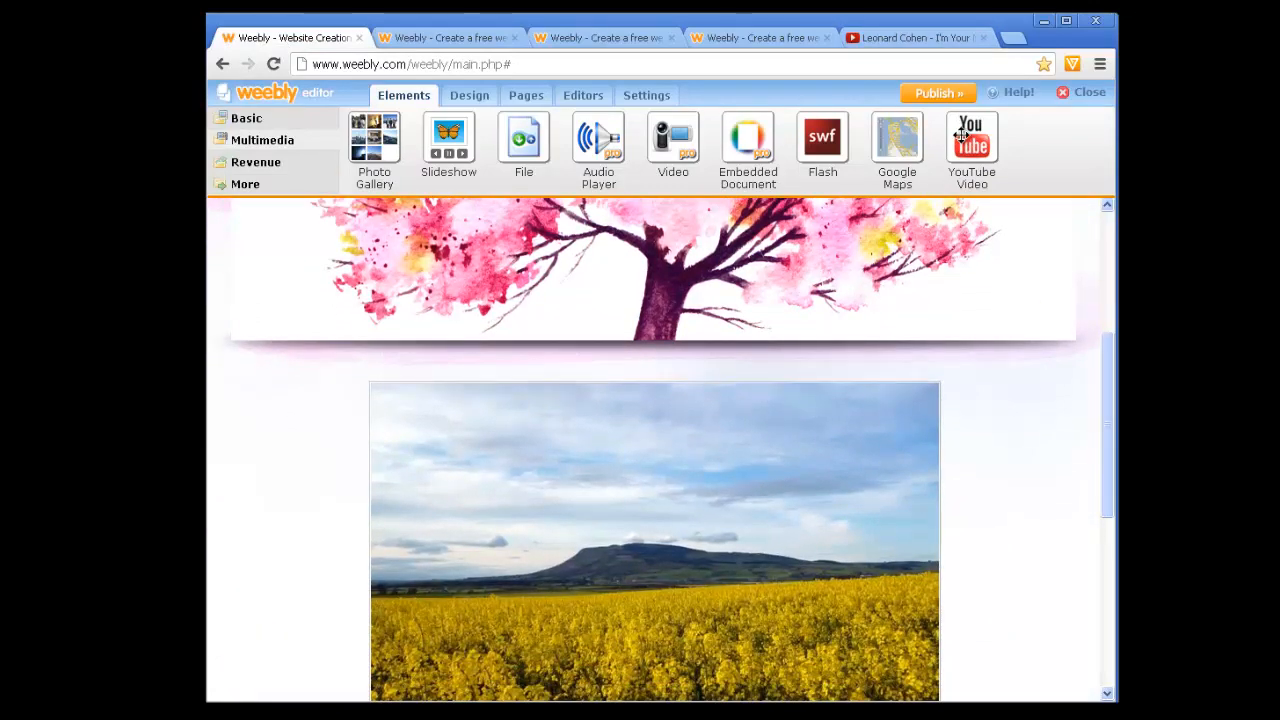
{"action": "left_click_drag", "start_coordinate": [967, 137], "coordinate": [868, 391]}
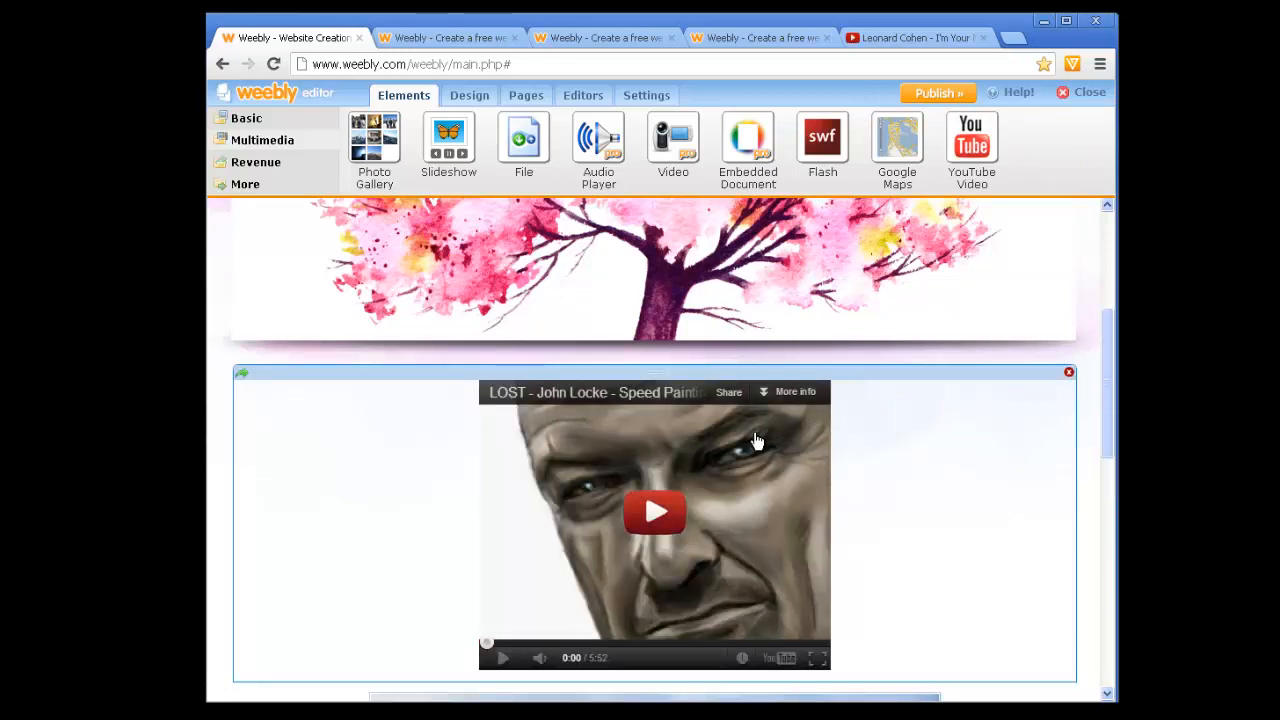
{"action": "left_click", "coordinate": [757, 442]}
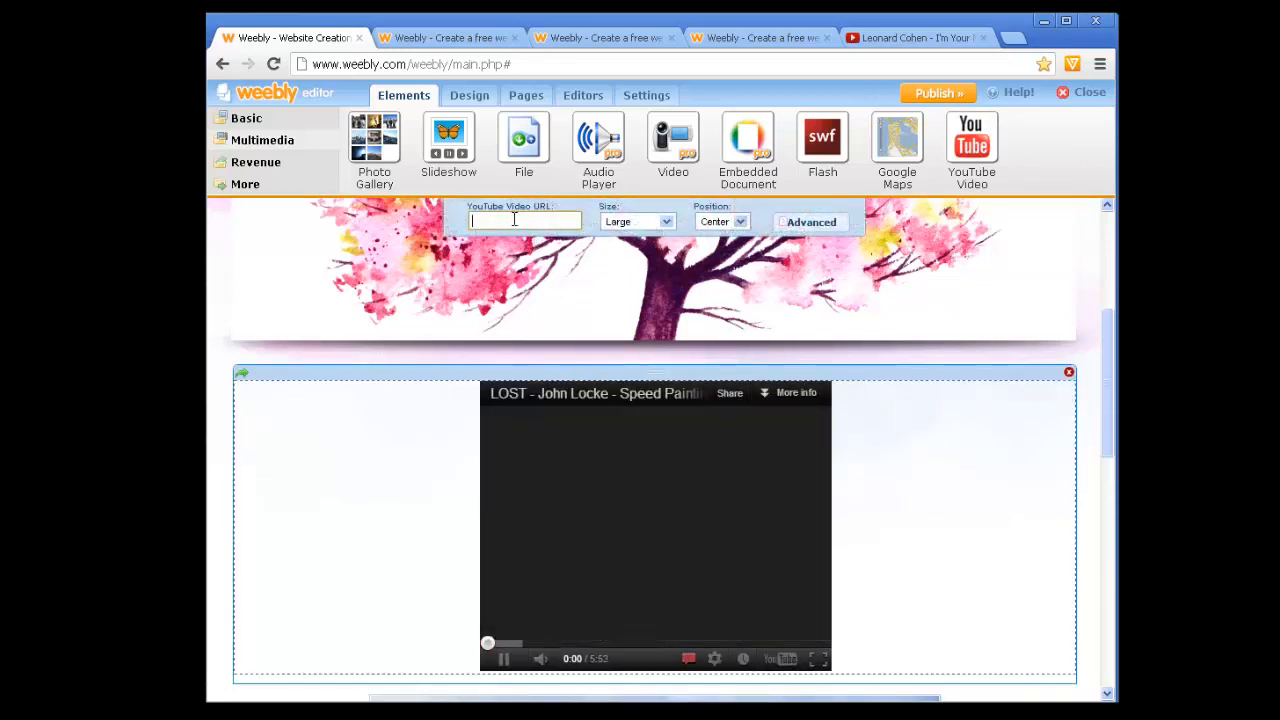
{"action": "type", "text": "http://youtu.be/tTpJANlTDI"}
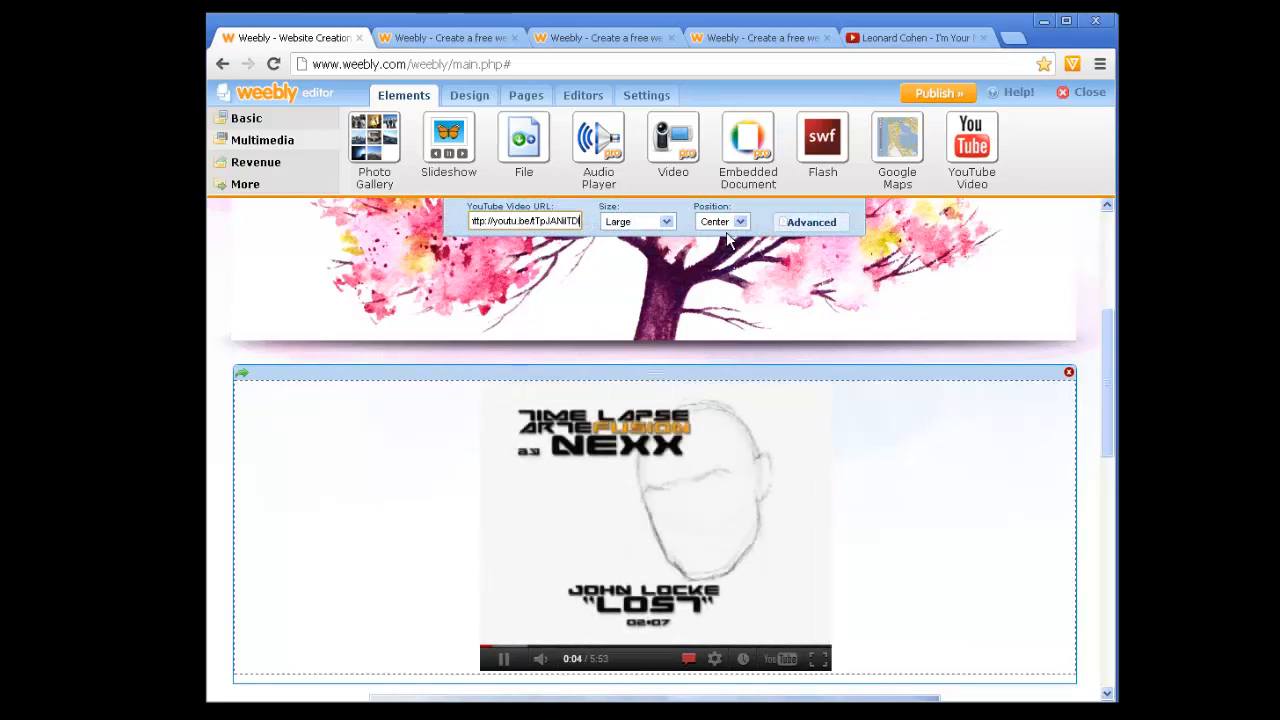
{"action": "left_click", "coordinate": [1087, 437]}
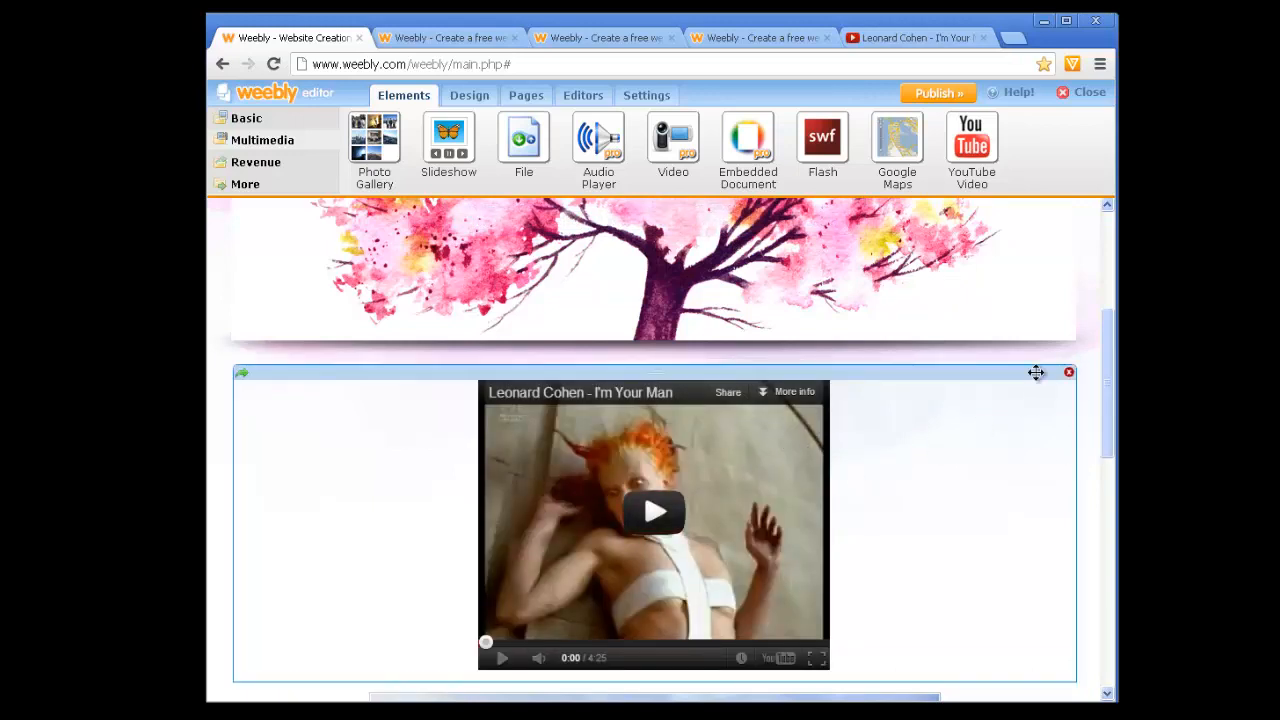
Add a two-column Multiple Columns element between the header image and the YouTube video.
{"action": "mouse_move", "coordinate": [1103, 343]}
{"action": "left_mouse_down"}
{"action": "mouse_move", "coordinate": [1103, 374]}
{"action": "mouse_move", "coordinate": [1103, 354]}
{"action": "left_mouse_up"}
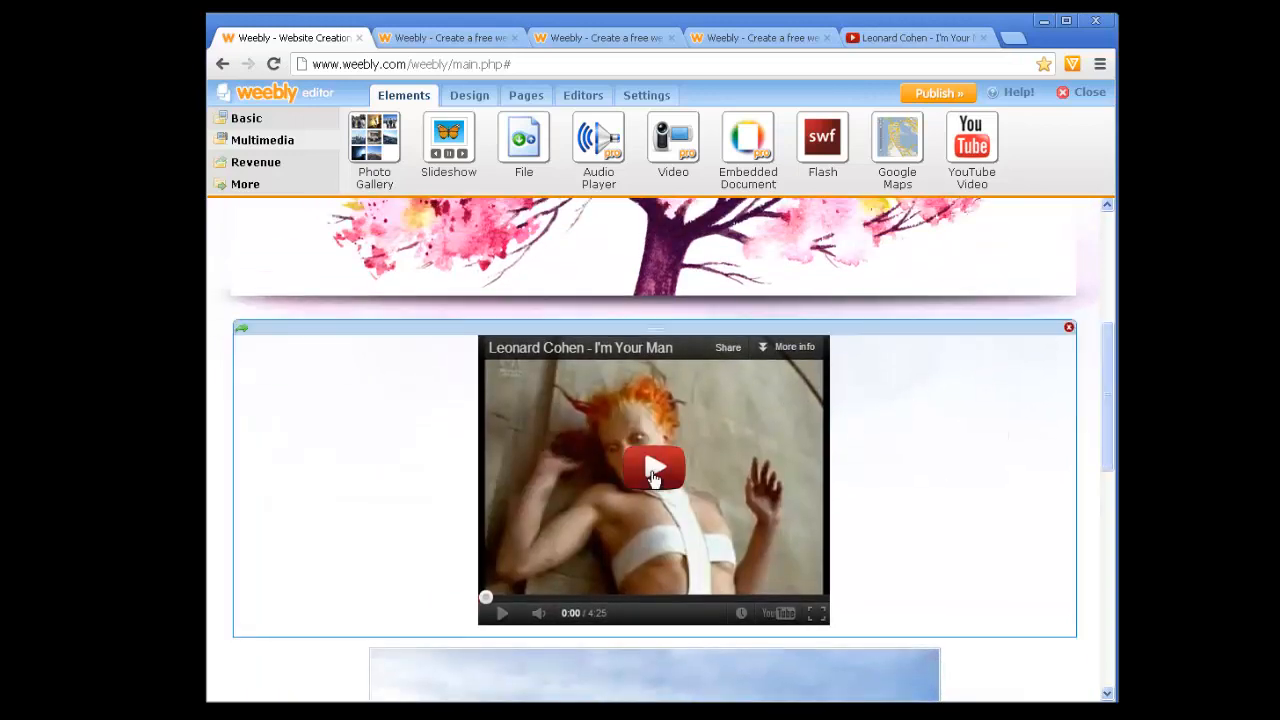
{"action": "left_click_drag", "start_coordinate": [1108, 415], "coordinate": [1106, 388]}
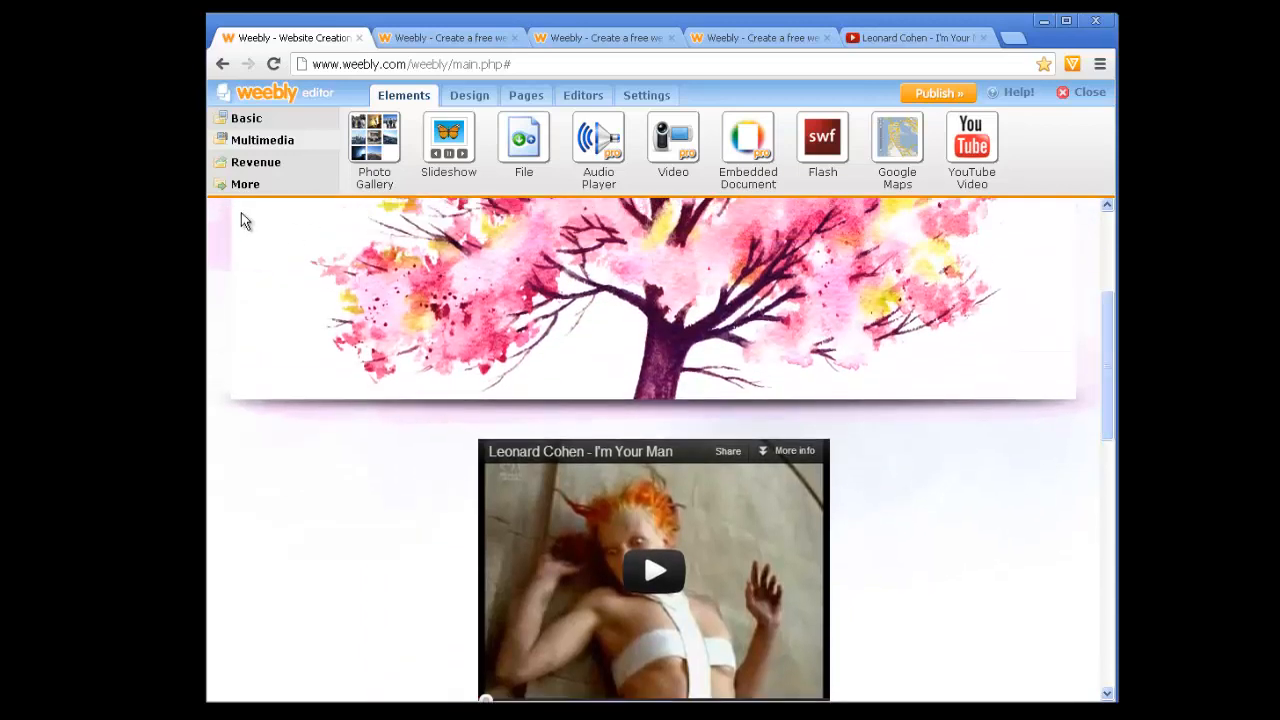
{"action": "left_click", "coordinate": [246, 120]}
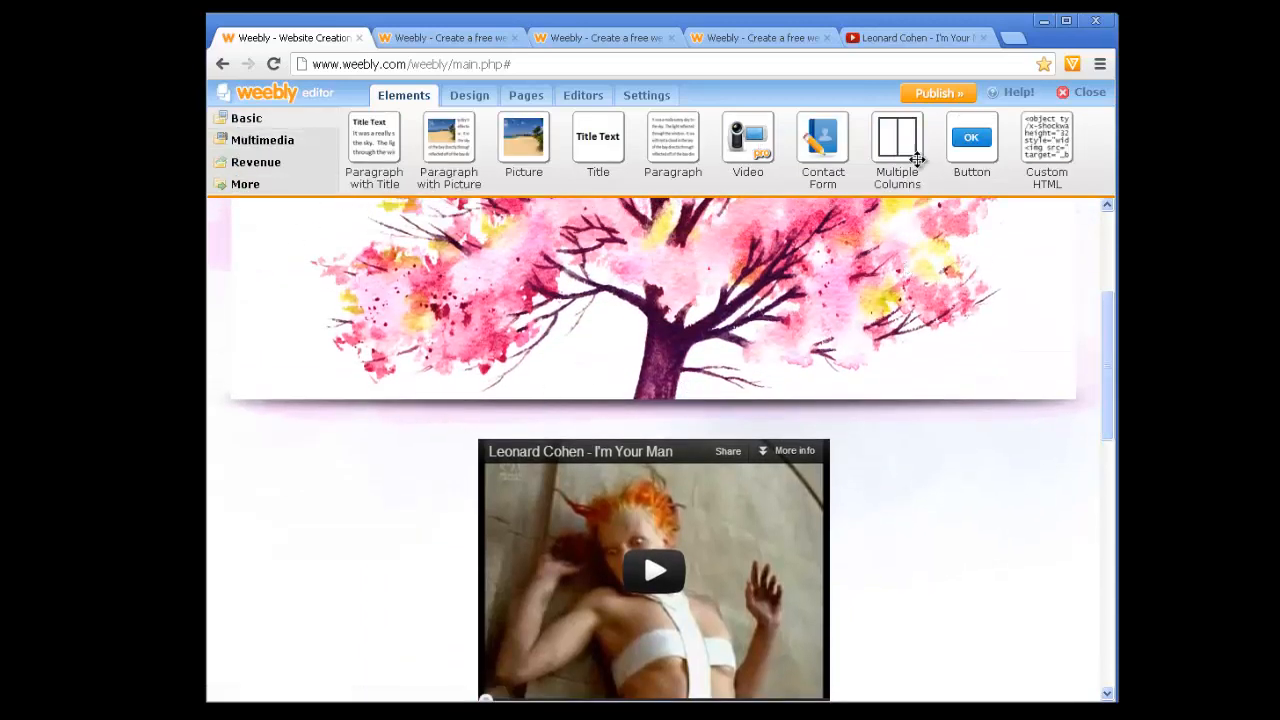
{"action": "left_click_drag", "start_coordinate": [897, 145], "coordinate": [846, 445]}
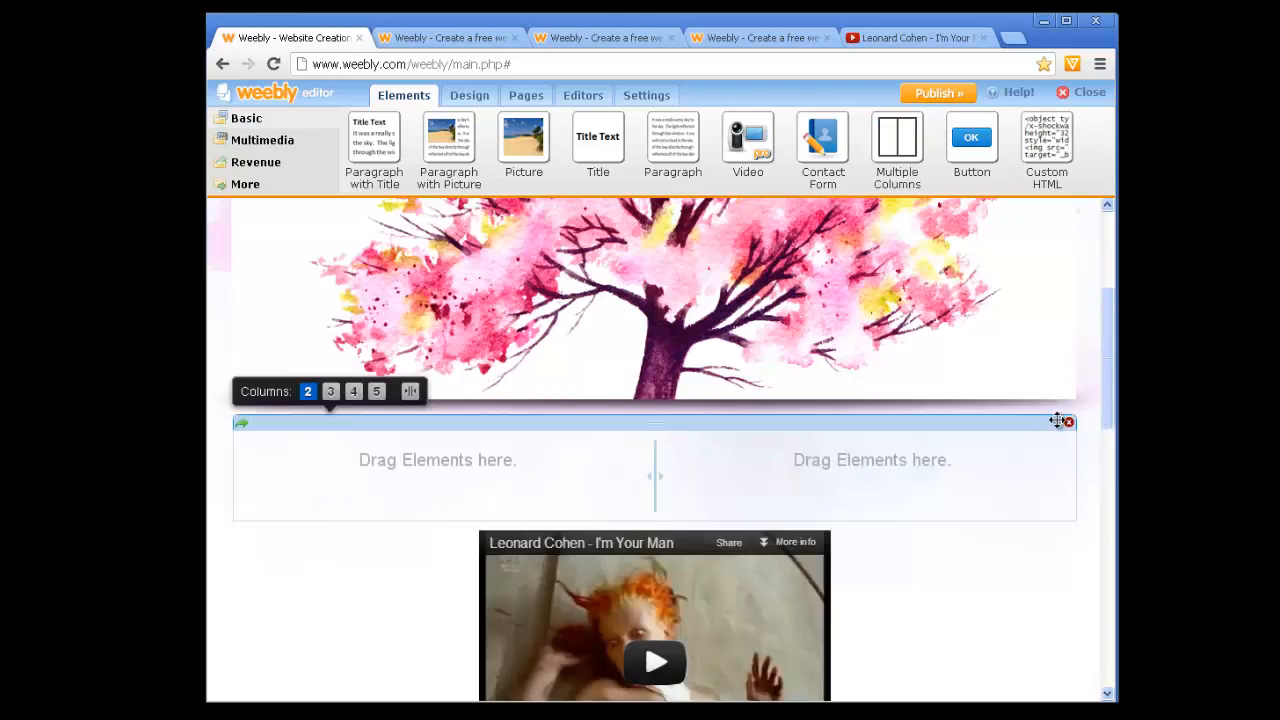
Move the YouTube video into the right column and the yellow field picture into the left column.
{"action": "scroll", "coordinate": [1105, 390], "scroll_direction": "down", "scroll_amount": 2}
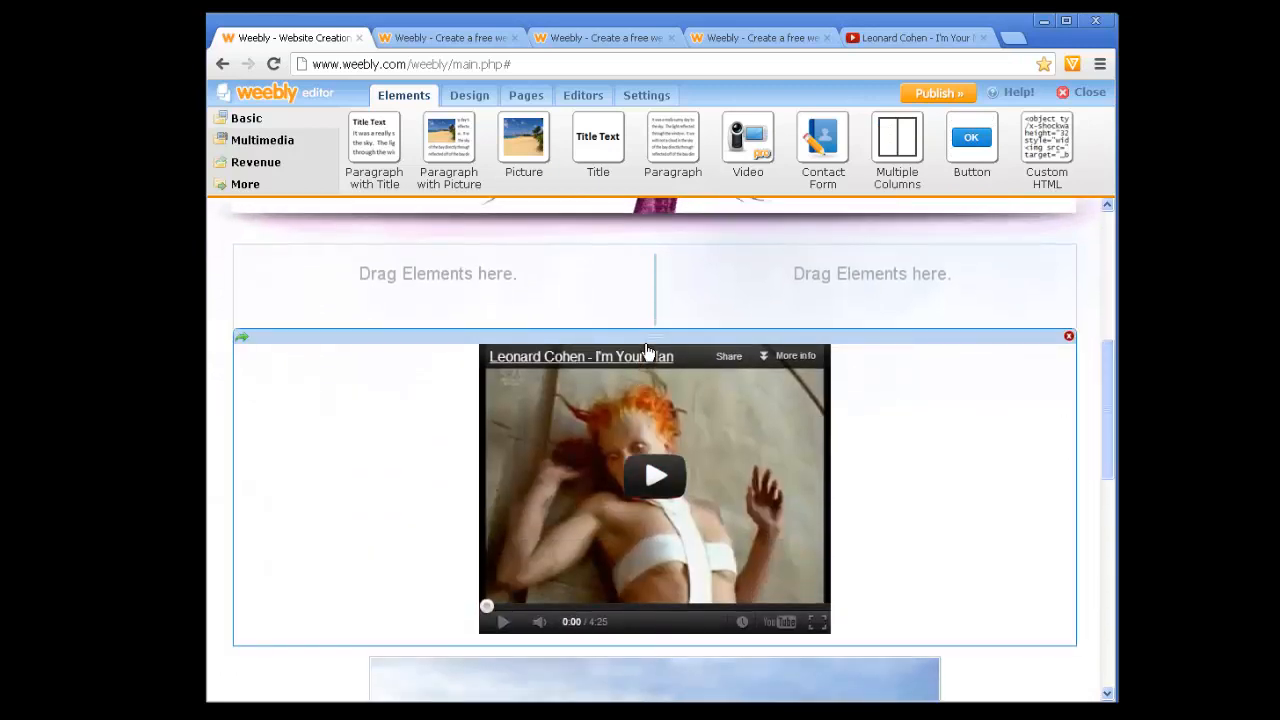
{"action": "left_click_drag", "start_coordinate": [651, 337], "coordinate": [812, 281]}
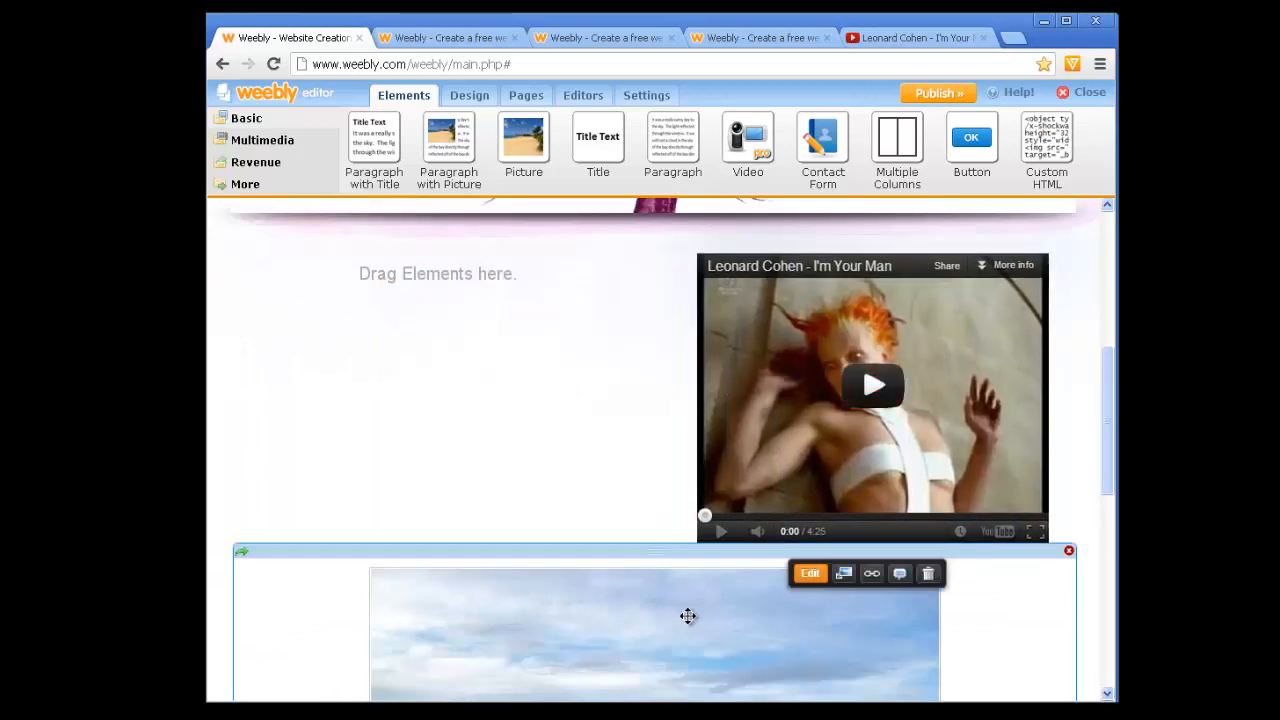
{"action": "left_click_drag", "start_coordinate": [698, 557], "coordinate": [626, 300]}
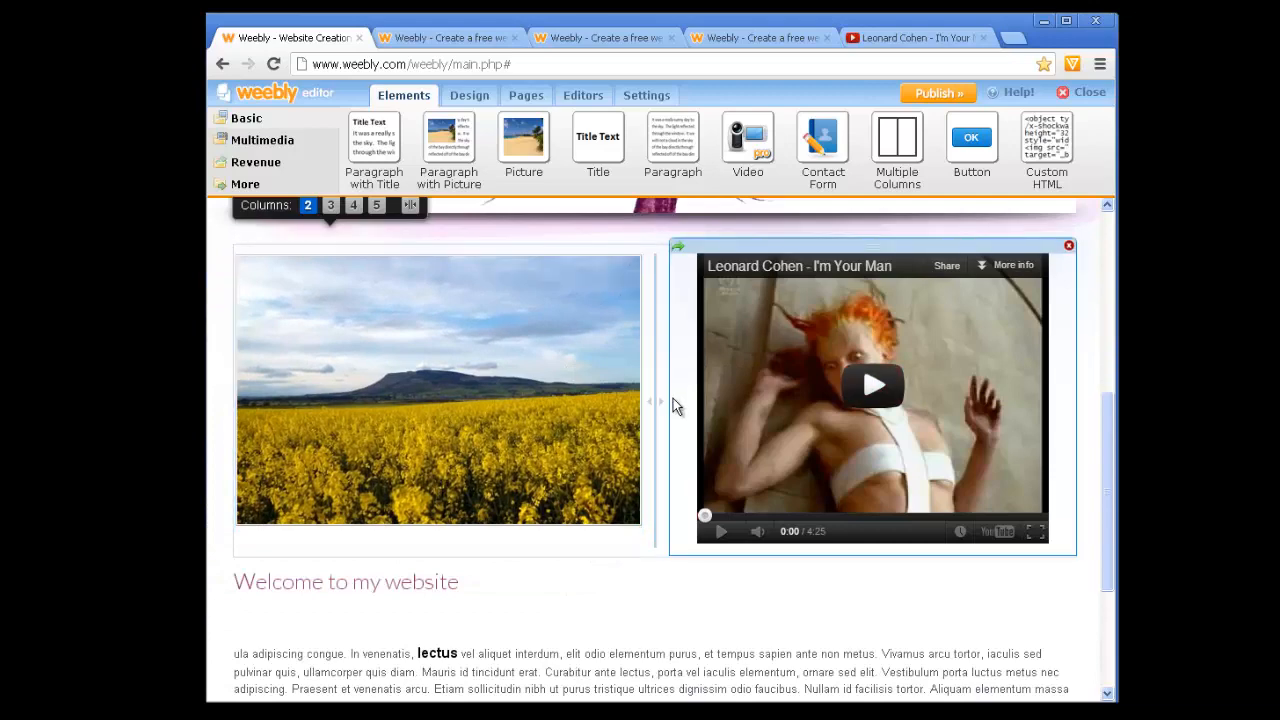
Widen the left column slightly so the yellow field picture is larger beside the video.
{"action": "left_click_drag", "start_coordinate": [660, 399], "coordinate": [689, 399]}
{"action": "left_click_drag", "start_coordinate": [1110, 417], "coordinate": [1089, 396]}
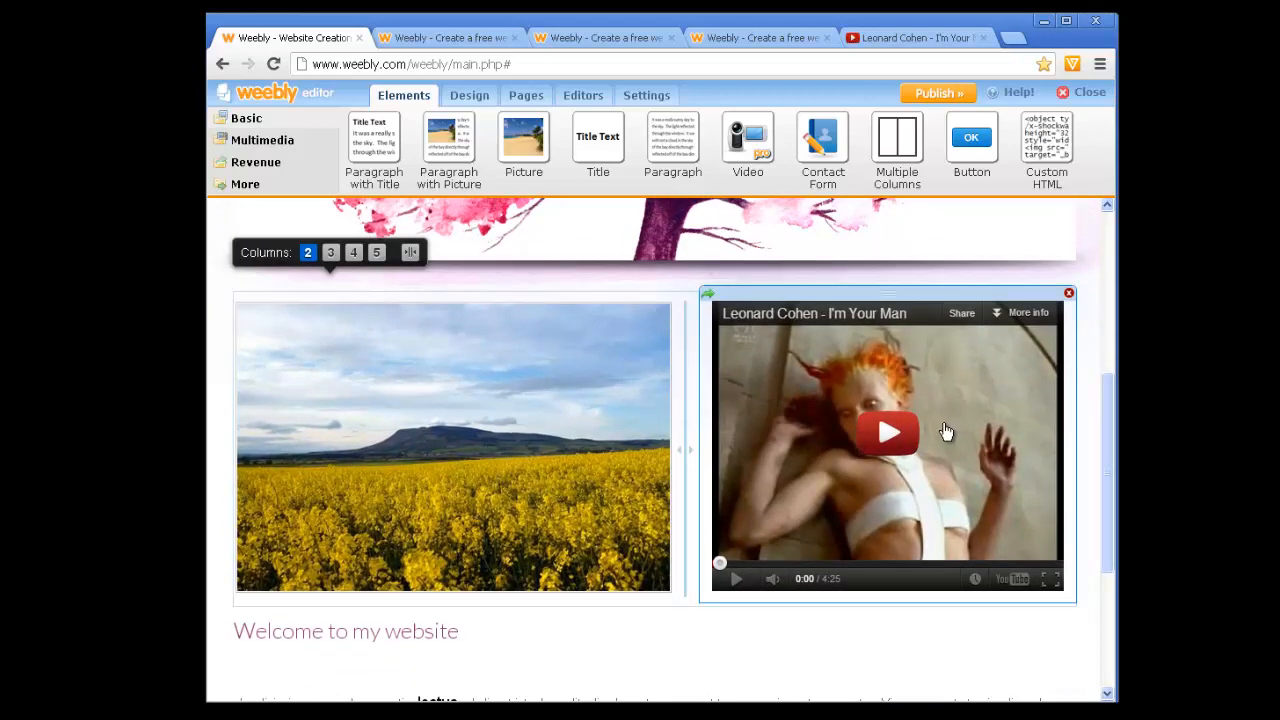
{"action": "mouse_move", "coordinate": [1108, 420]}
{"action": "left_mouse_down"}
{"action": "mouse_move", "coordinate": [1104, 283]}
{"action": "mouse_move", "coordinate": [1105, 437]}
{"action": "left_mouse_up"}
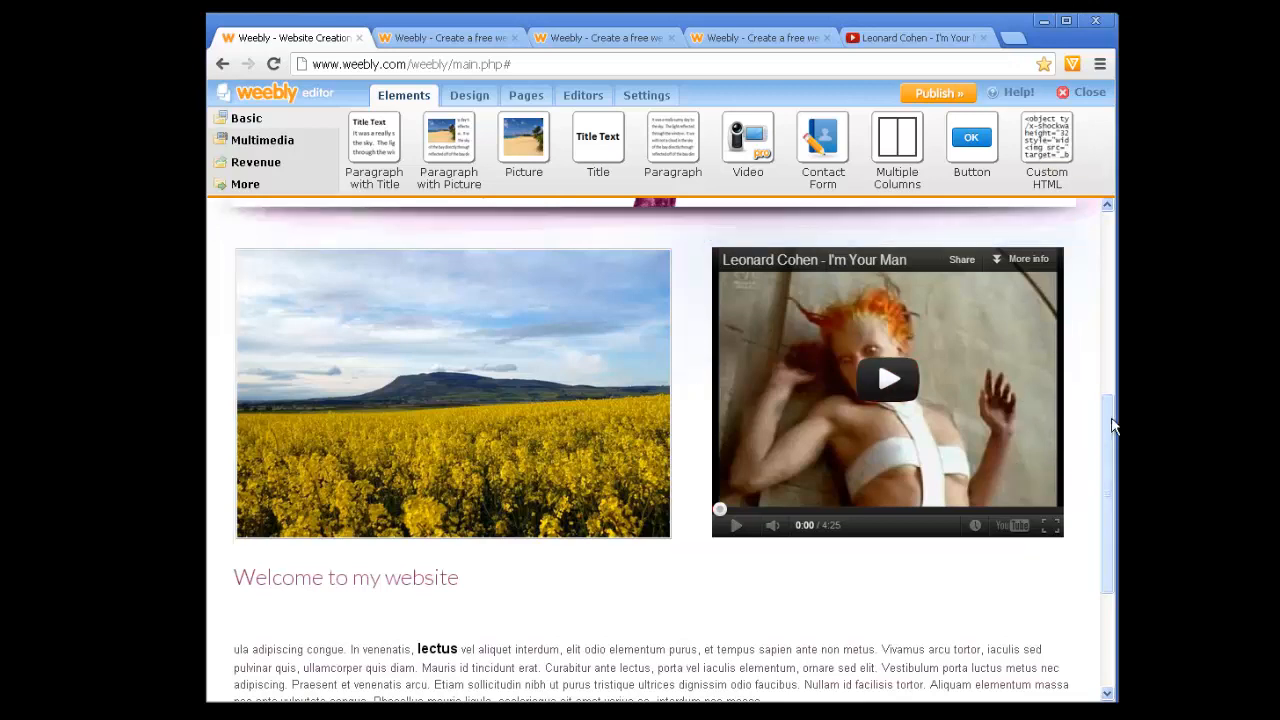
Open the Photos page and add a Photo Gallery element to its empty content area.
{"action": "mouse_move", "coordinate": [1105, 430]}
{"action": "left_mouse_down"}
{"action": "mouse_move", "coordinate": [1105, 262]}
{"action": "mouse_move", "coordinate": [1106, 441]}
{"action": "mouse_move", "coordinate": [1107, 401]}
{"action": "mouse_move", "coordinate": [1107, 427]}
{"action": "left_mouse_up"}
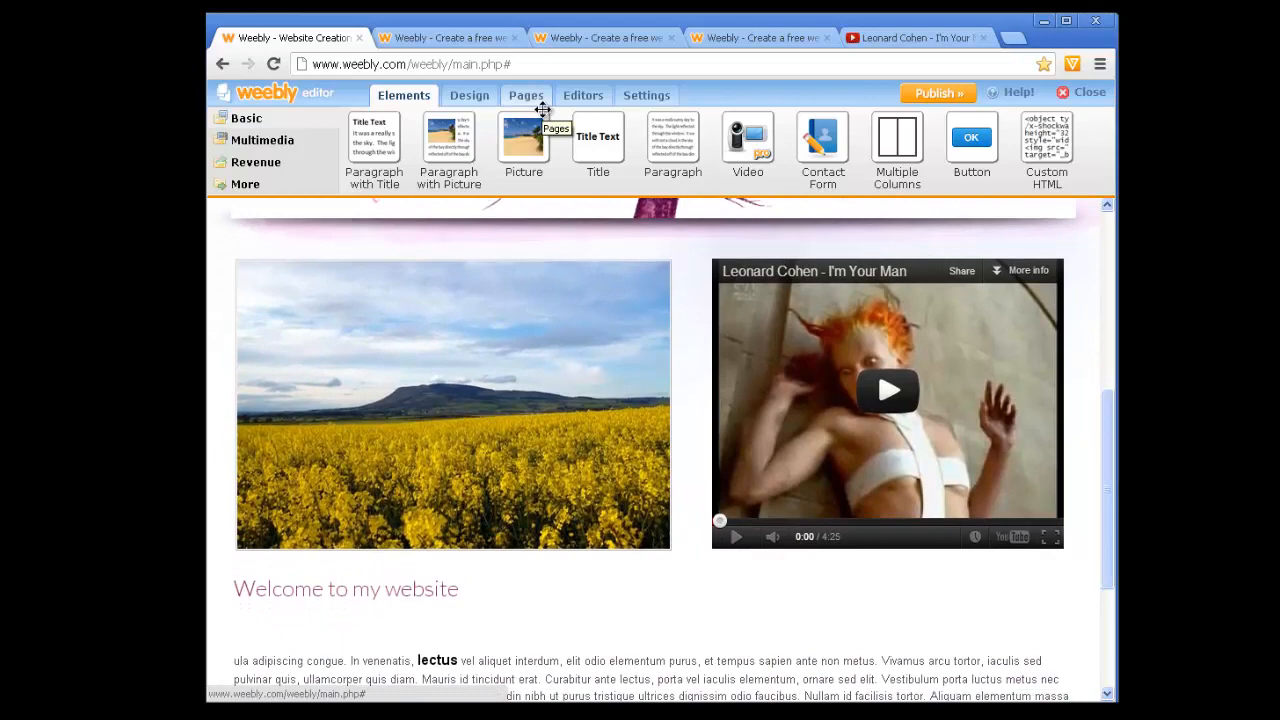
{"action": "left_click_drag", "start_coordinate": [1107, 447], "coordinate": [1110, 262]}
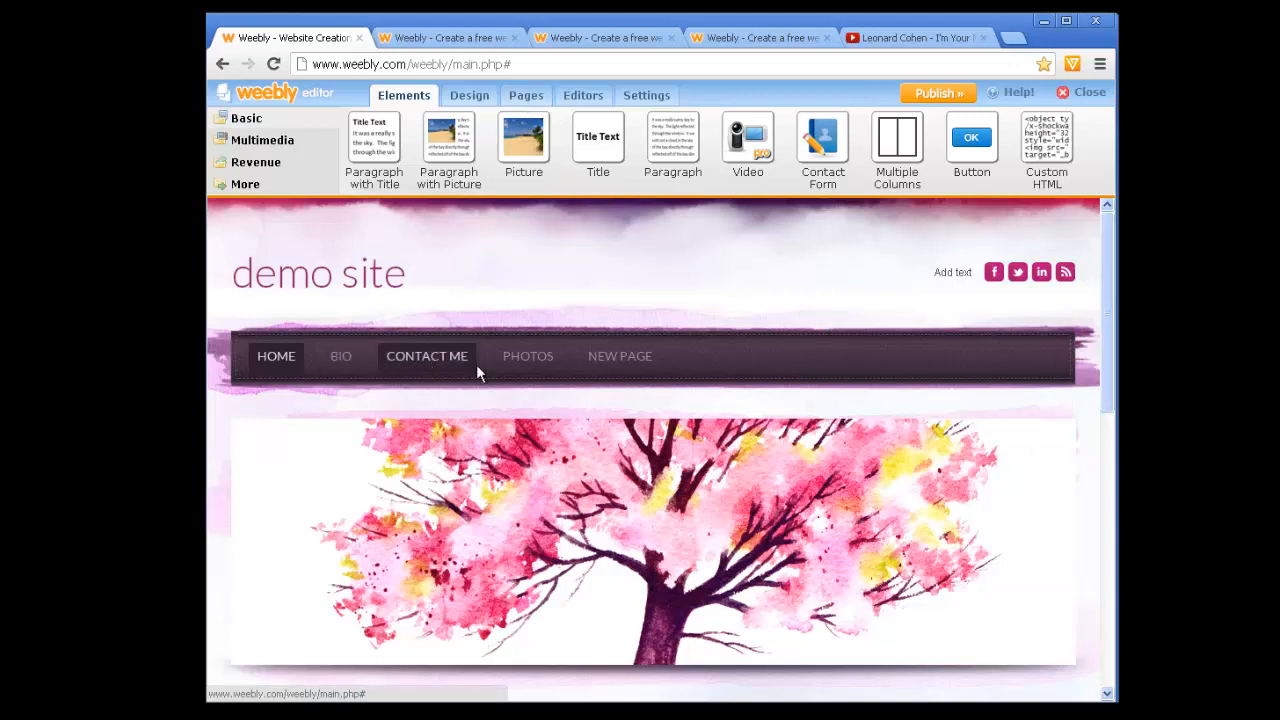
{"action": "left_click", "coordinate": [528, 360]}
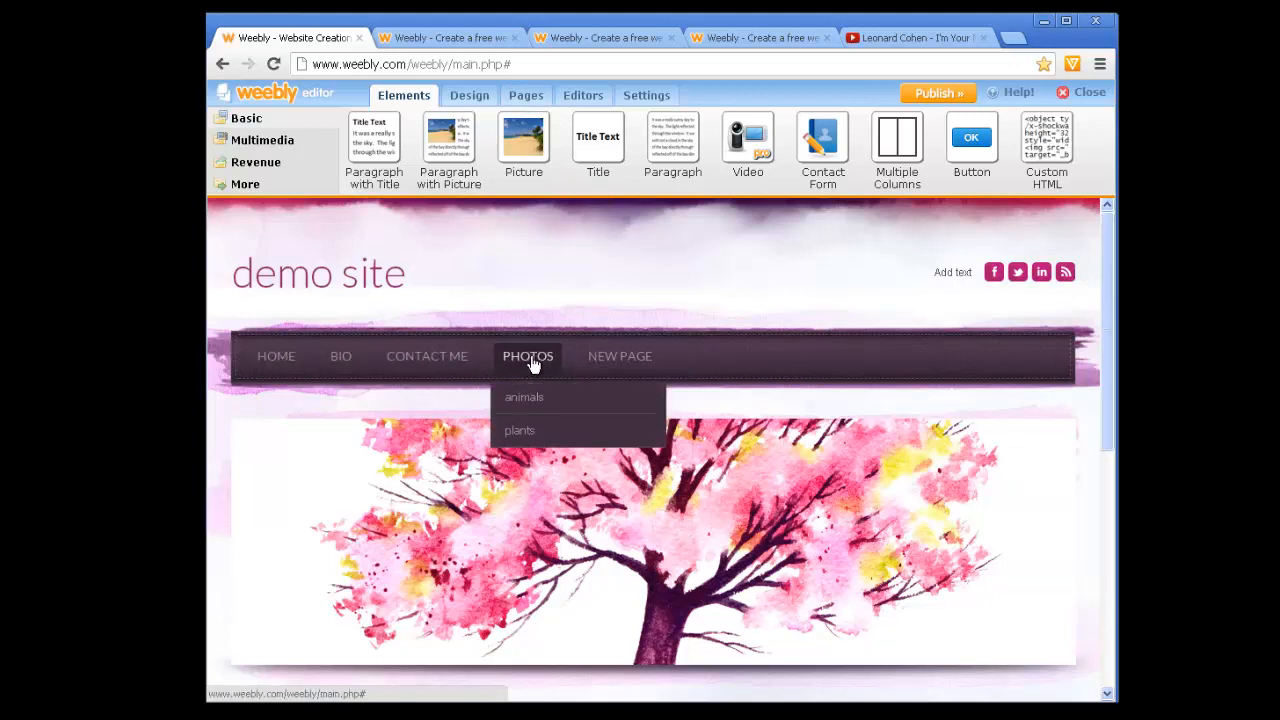
{"action": "left_click_drag", "start_coordinate": [1110, 337], "coordinate": [1114, 451]}
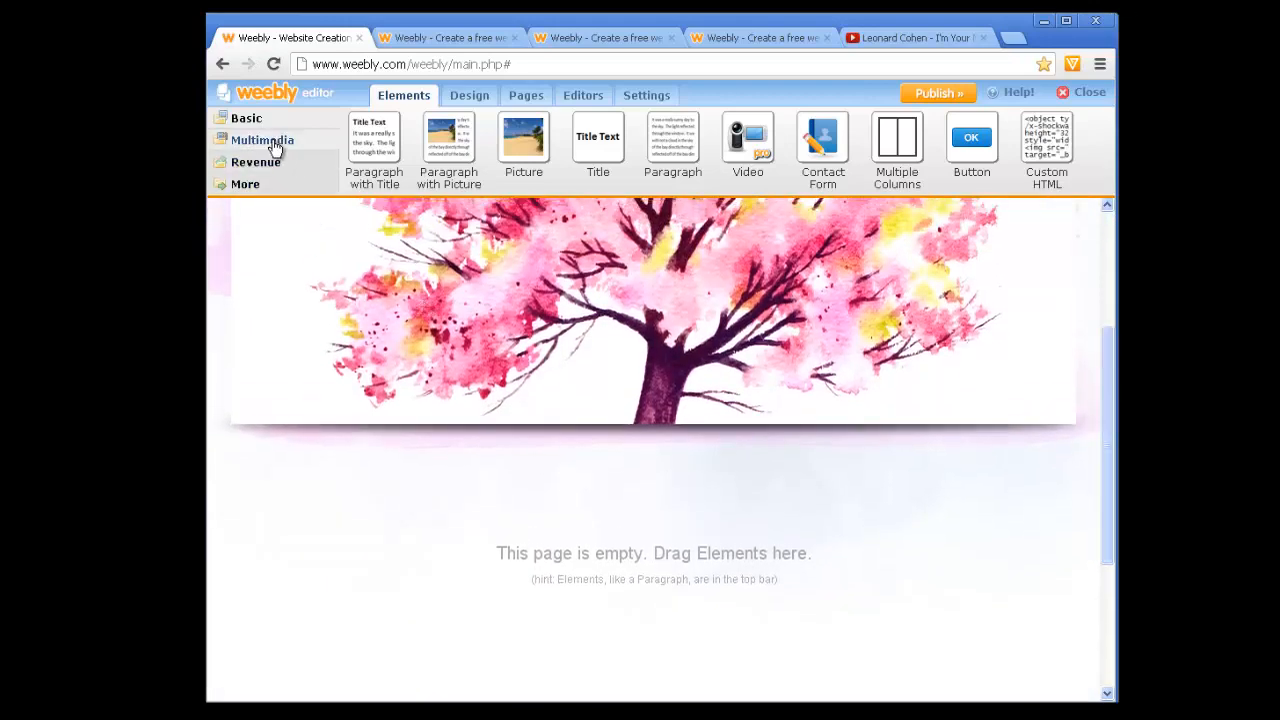
{"action": "left_click", "coordinate": [276, 148]}
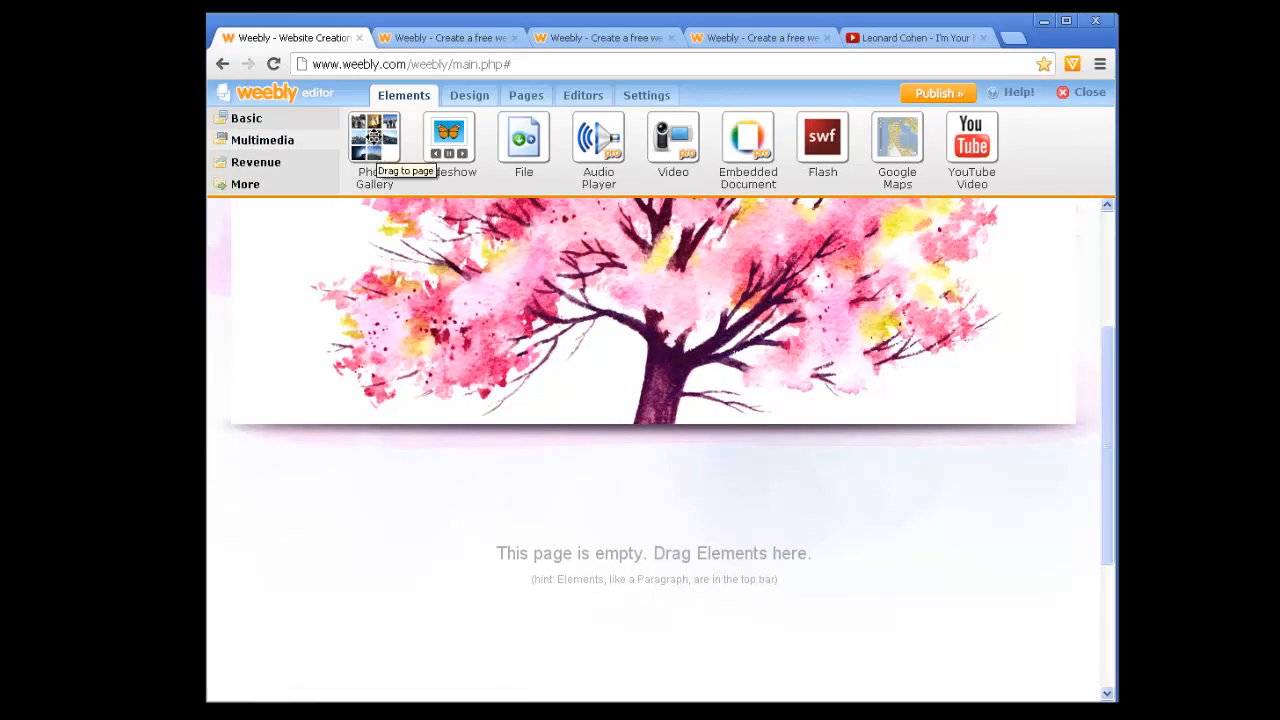
{"action": "left_click_drag", "start_coordinate": [374, 138], "coordinate": [534, 527]}
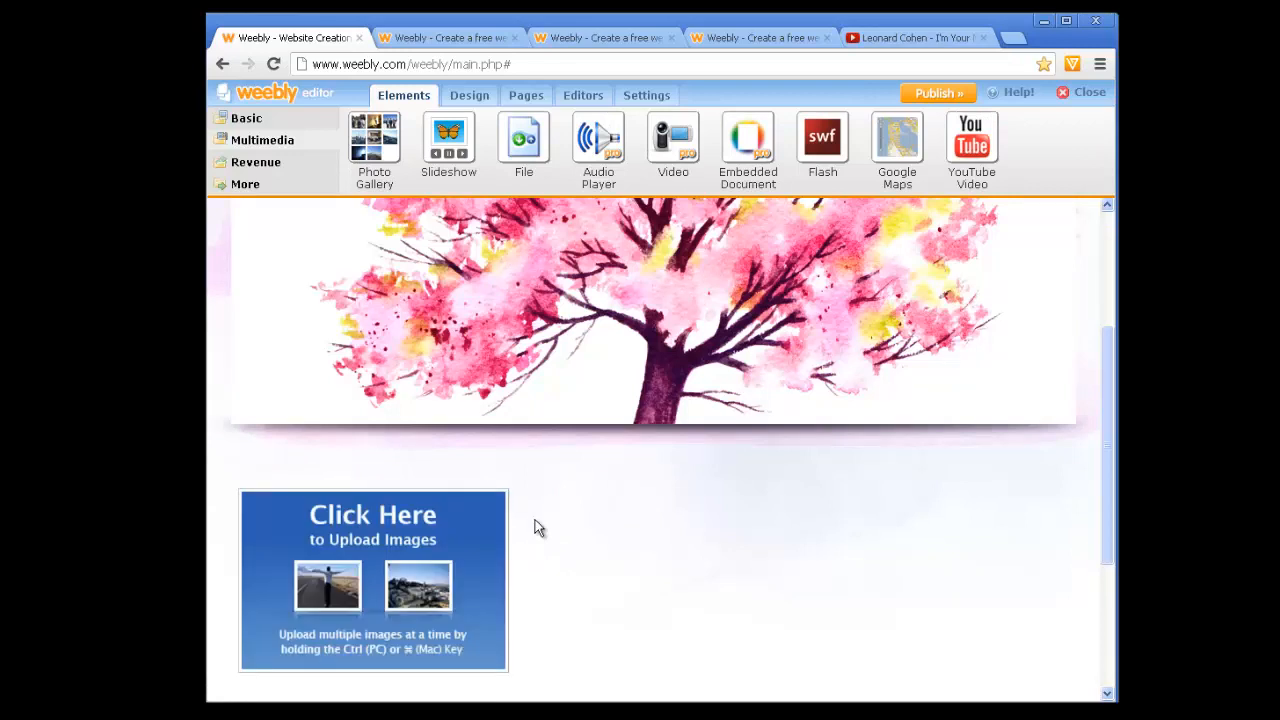
Show the Resized folder's files as thumbnails and upload all of its pictures to the photo gallery.
{"action": "left_click", "coordinate": [482, 532]}
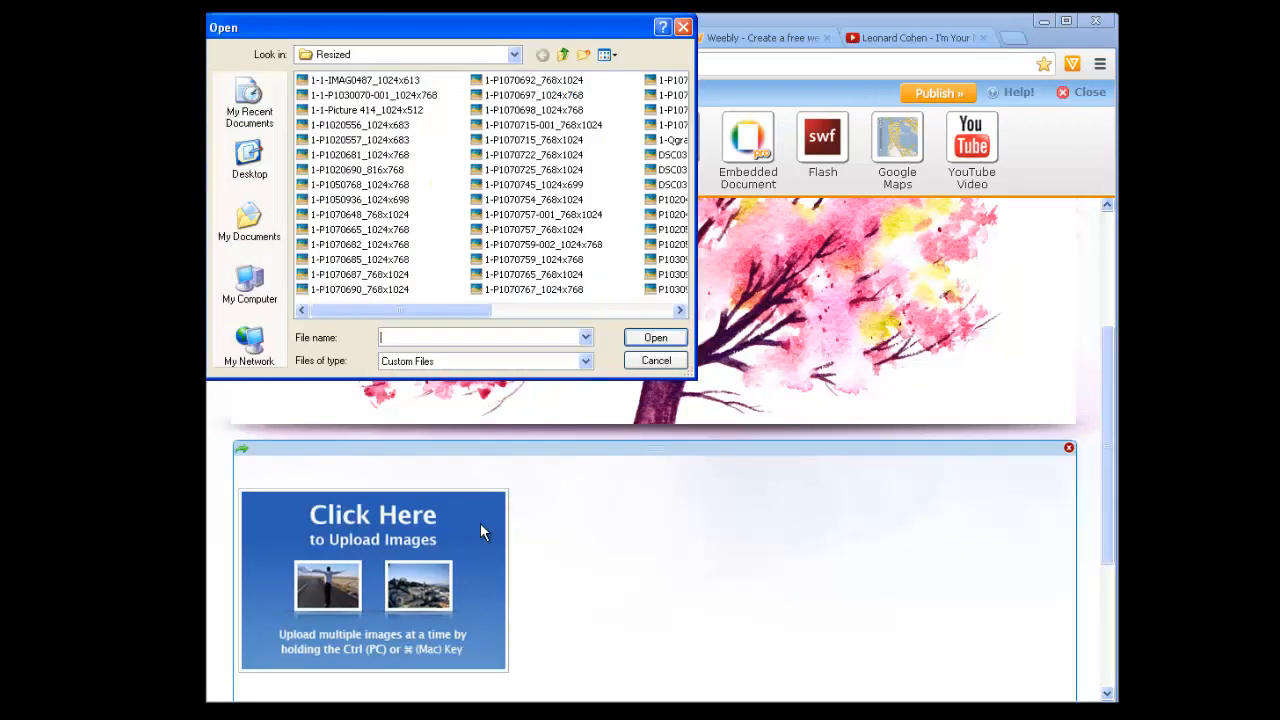
{"action": "left_click", "coordinate": [605, 56]}
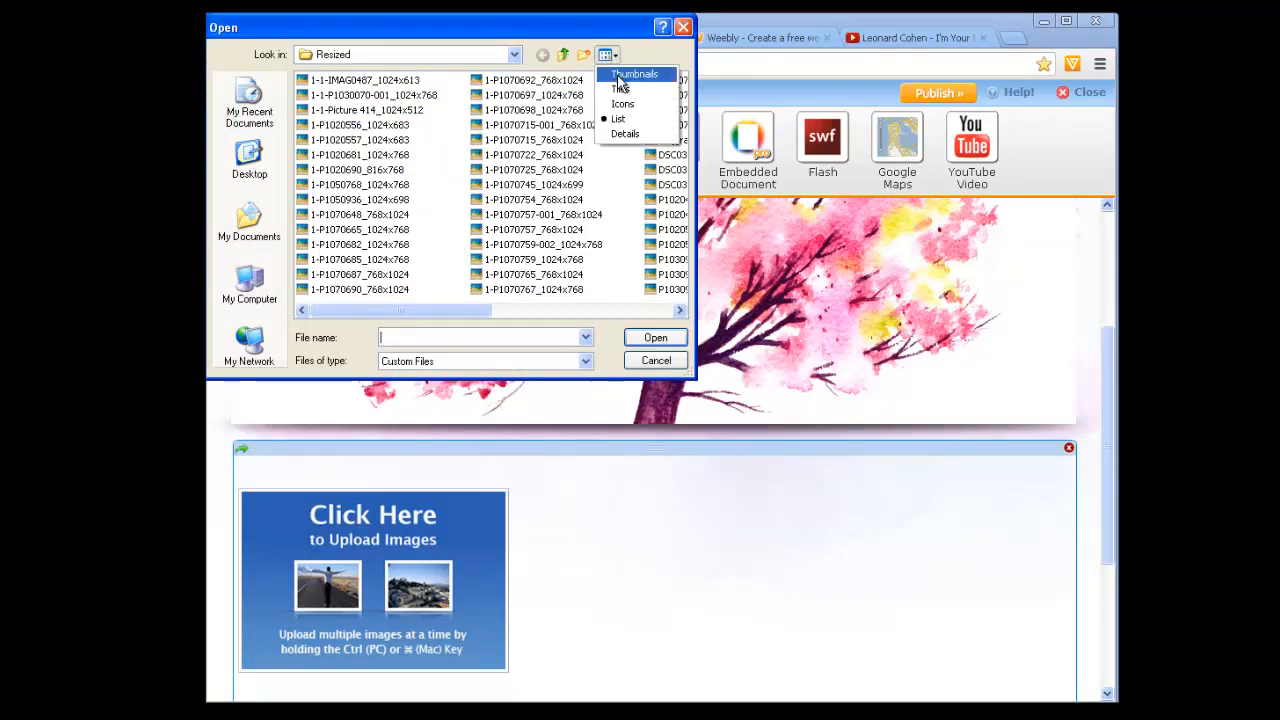
{"action": "left_click", "coordinate": [625, 74]}
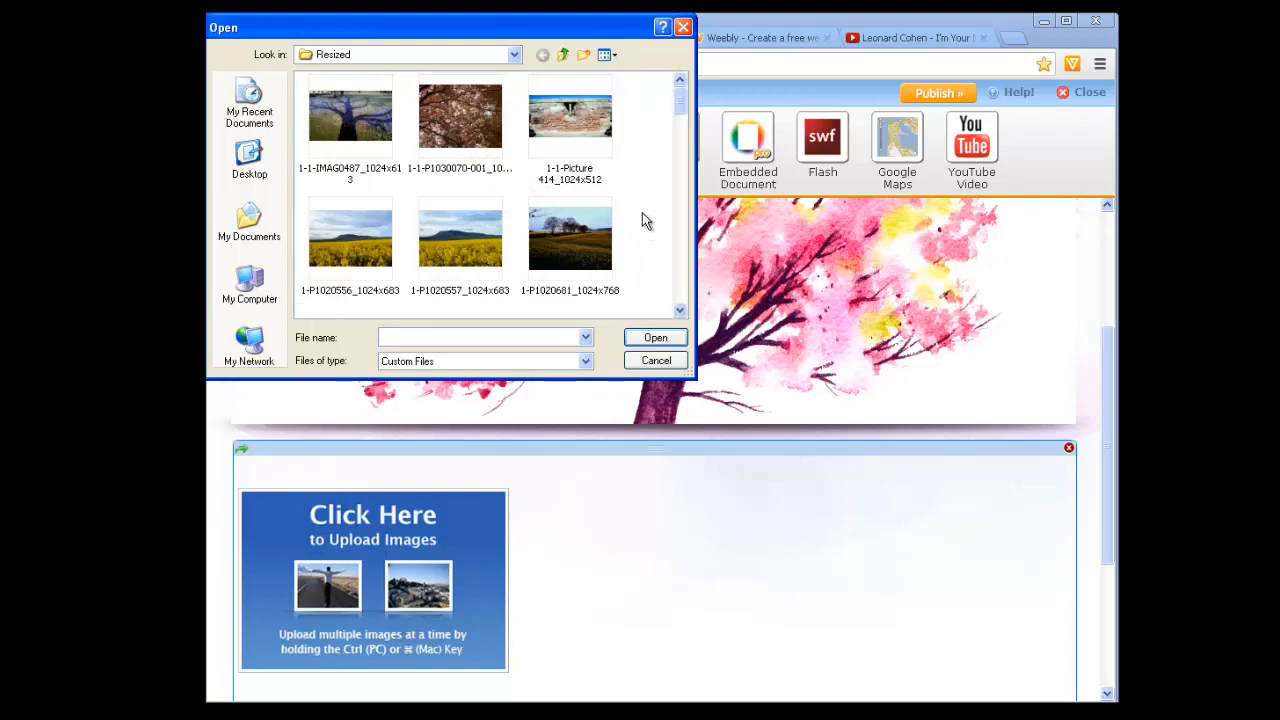
{"action": "left_click", "coordinate": [642, 214]}
{"action": "key", "text": "ctrl+a"}
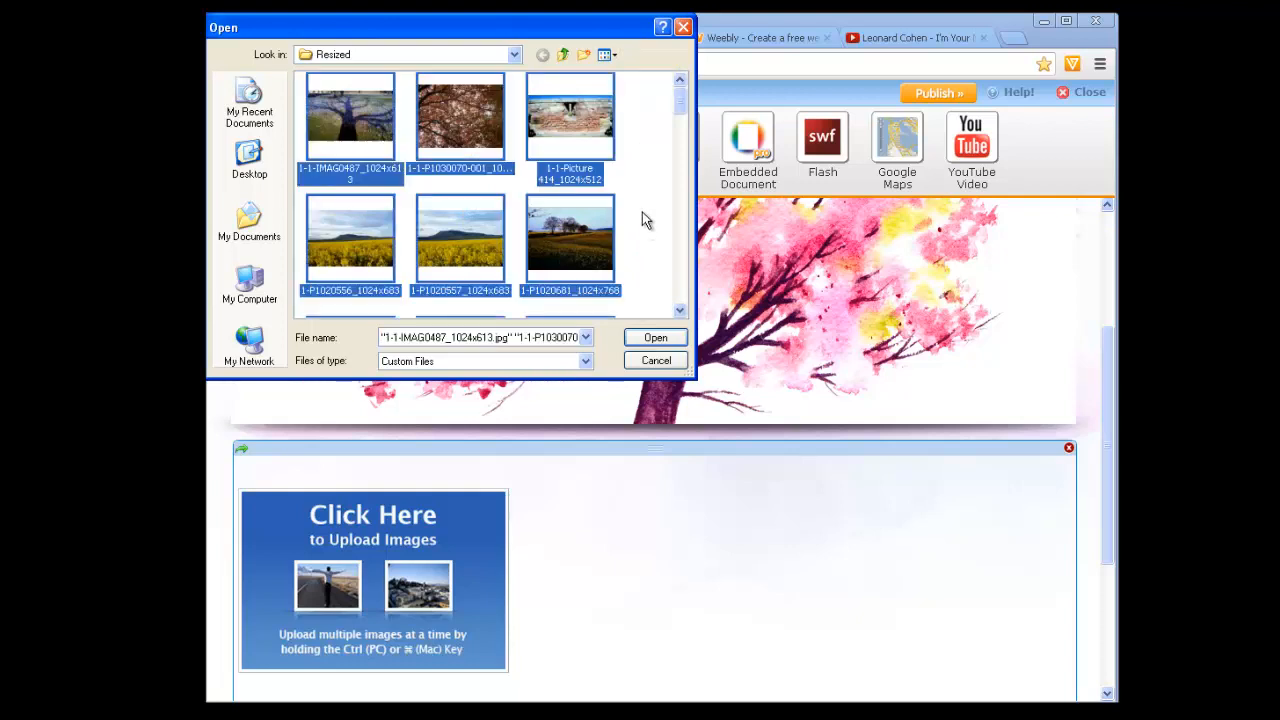
{"action": "left_click", "coordinate": [655, 339]}
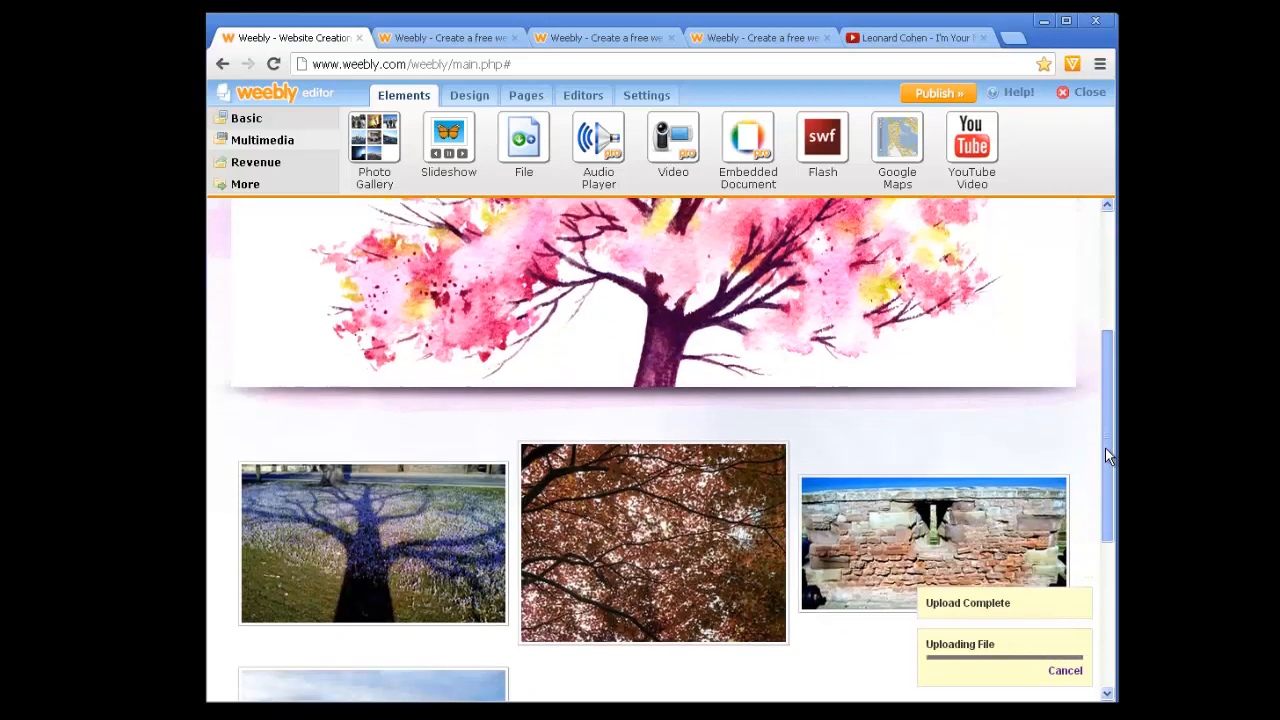
Check the pictures already in the gallery and cancel the remaining file upload.
{"action": "left_click_drag", "start_coordinate": [1105, 447], "coordinate": [1105, 585]}
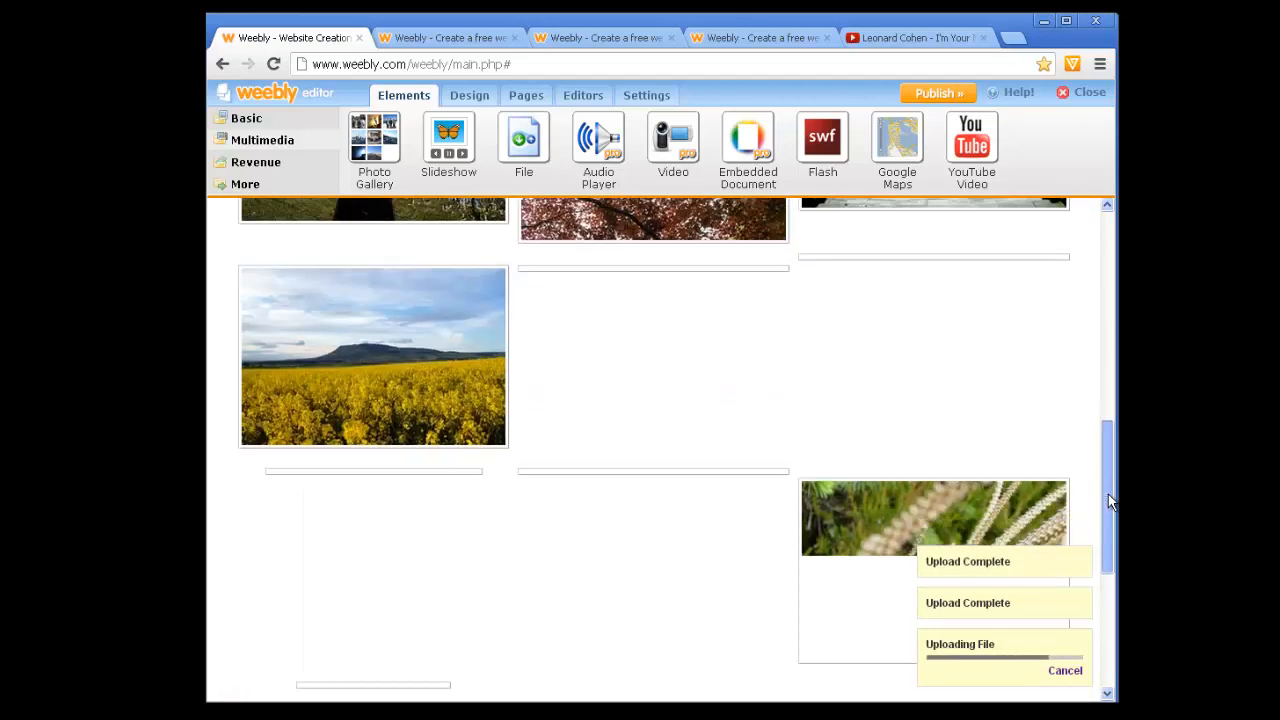
{"action": "left_click_drag", "start_coordinate": [1108, 494], "coordinate": [1108, 463]}
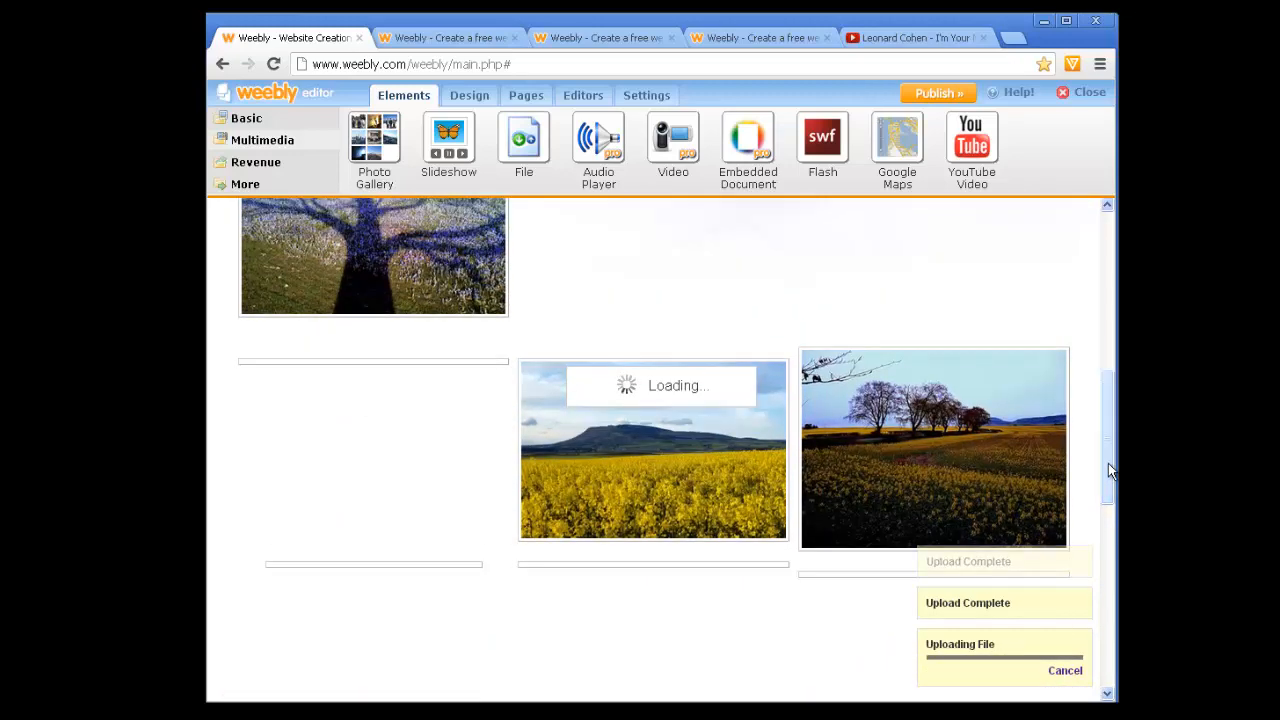
{"action": "left_click", "coordinate": [1060, 672]}
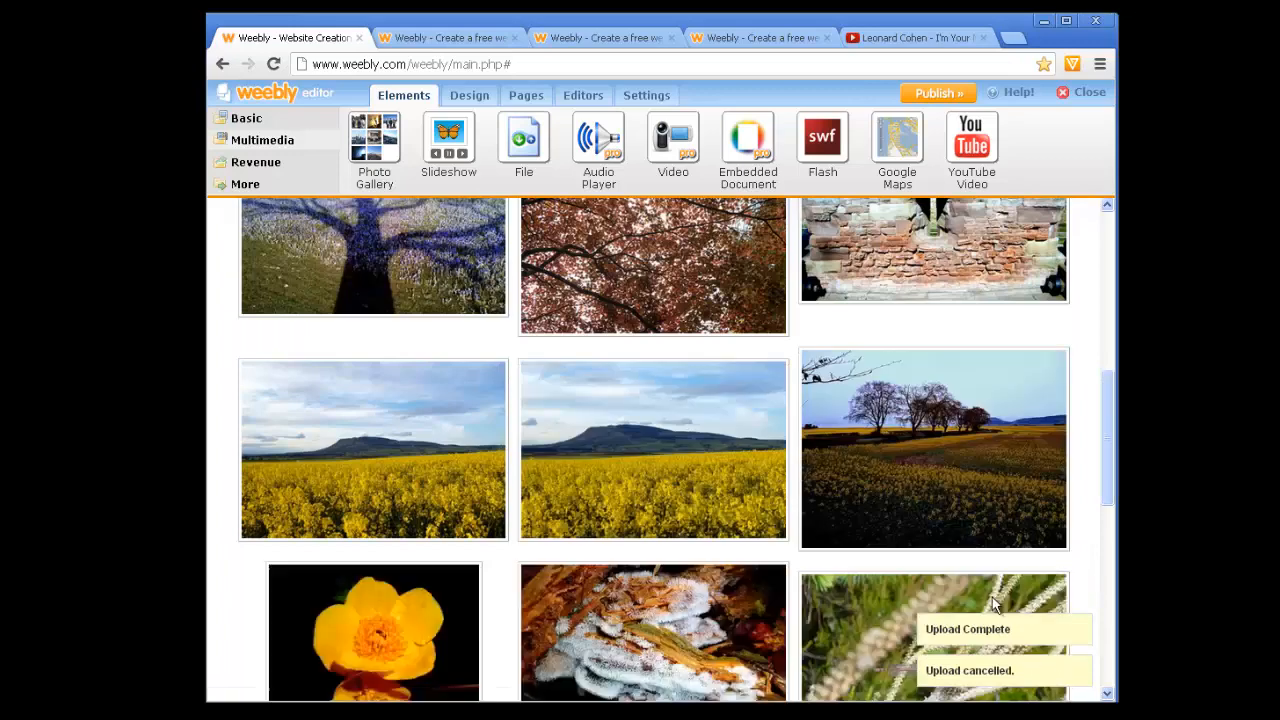
Move the stone wall picture from the gallery's first row to the middle of the second row.
{"action": "left_click_drag", "start_coordinate": [1108, 450], "coordinate": [1107, 371]}
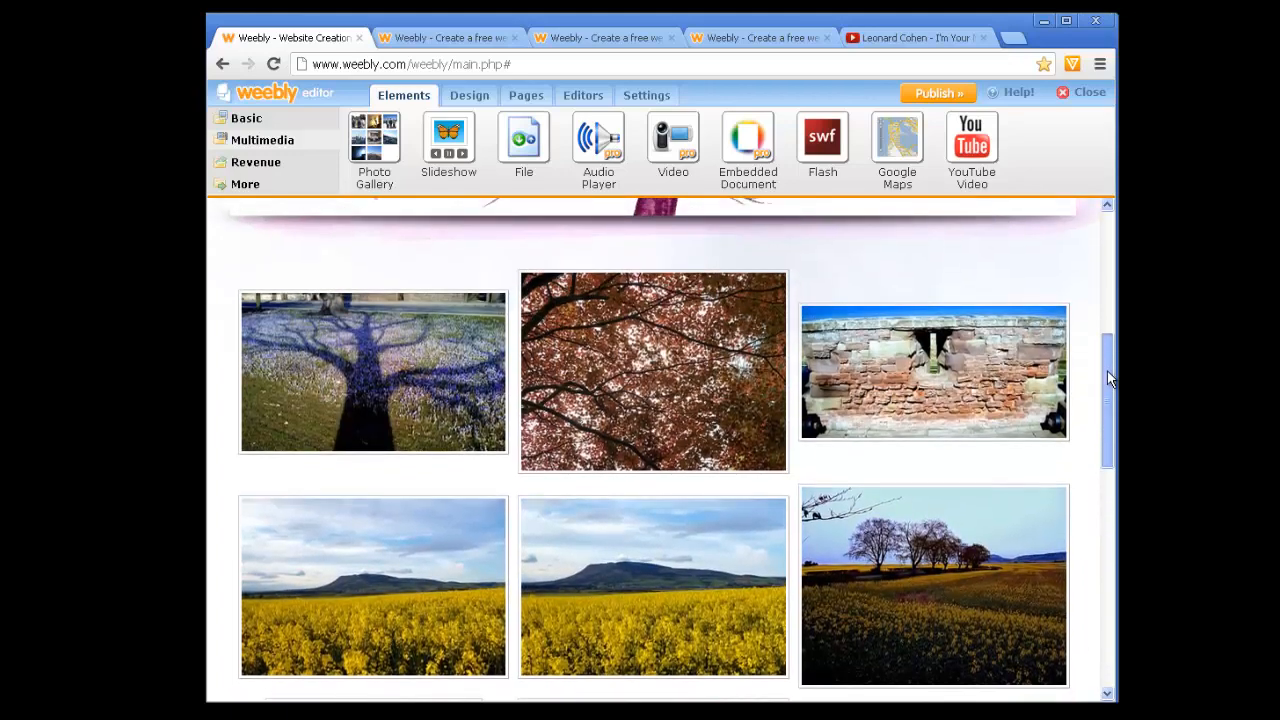
{"action": "left_click", "coordinate": [937, 385]}
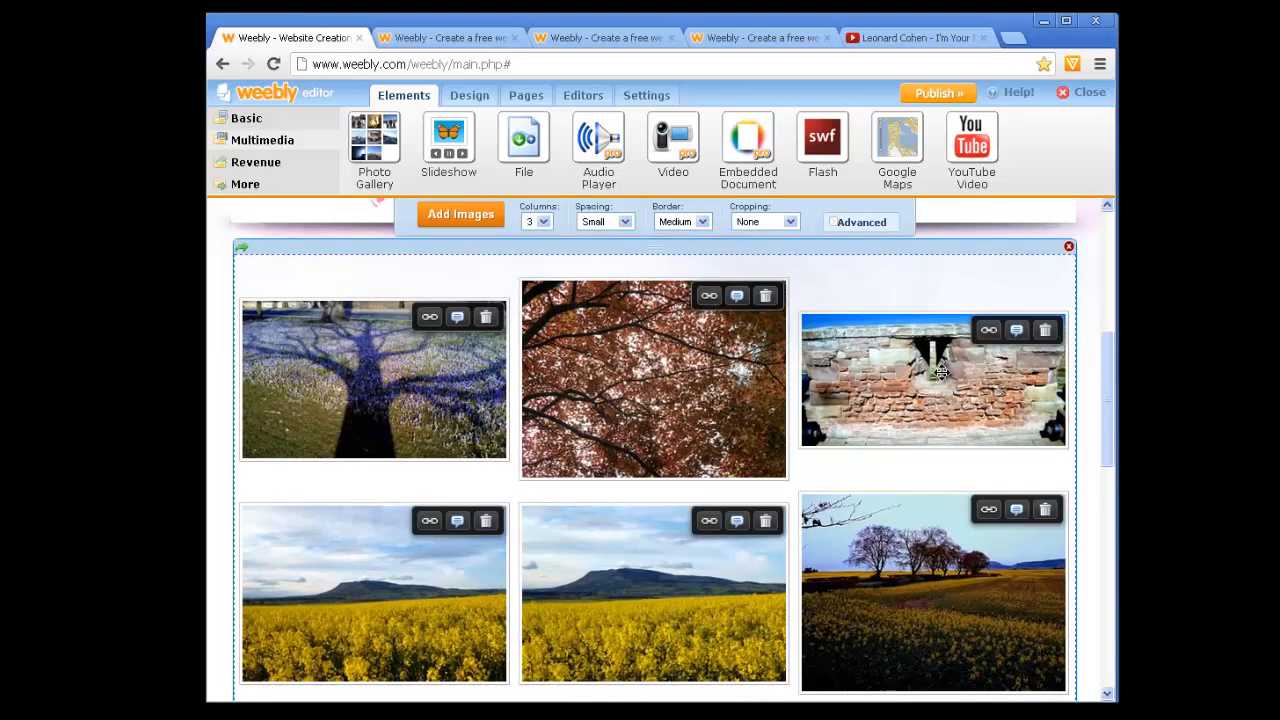
{"action": "left_click_drag", "start_coordinate": [941, 372], "coordinate": [655, 590]}
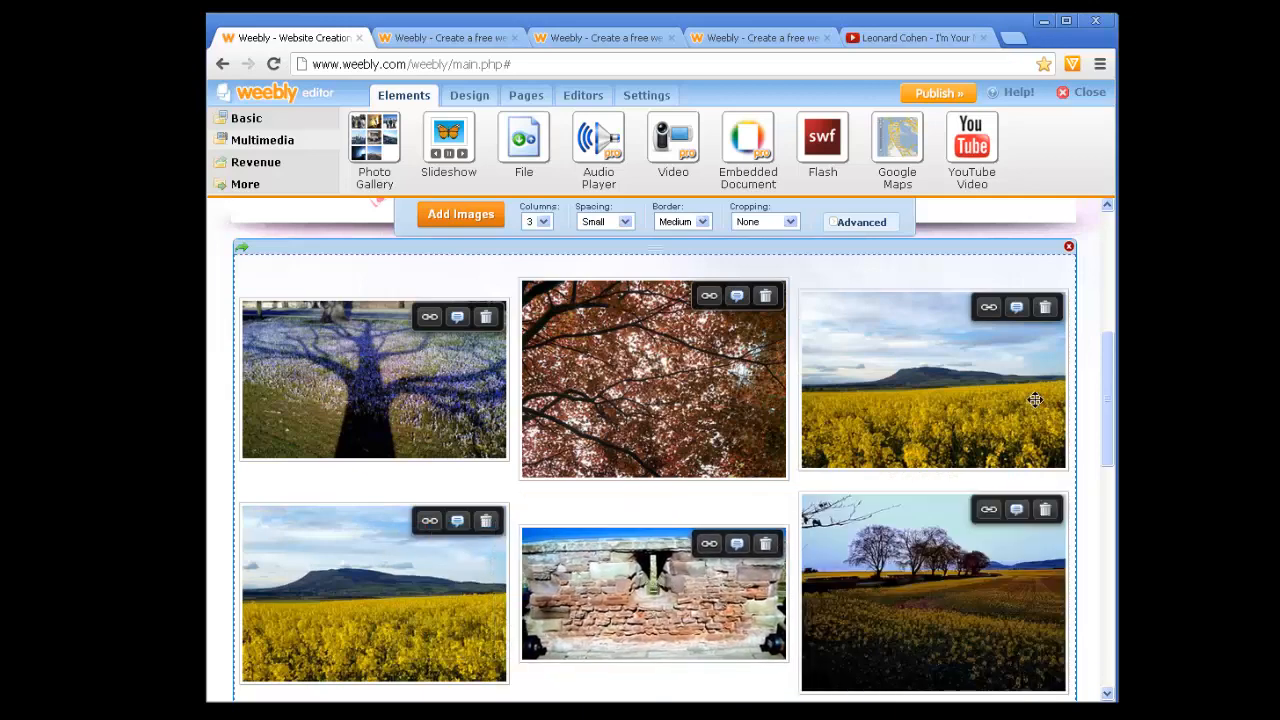
Open the animals subpage under Photos and add a Slideshow element in the Thumbnails on Bottom style.
{"action": "left_click_drag", "start_coordinate": [1106, 367], "coordinate": [1104, 218]}
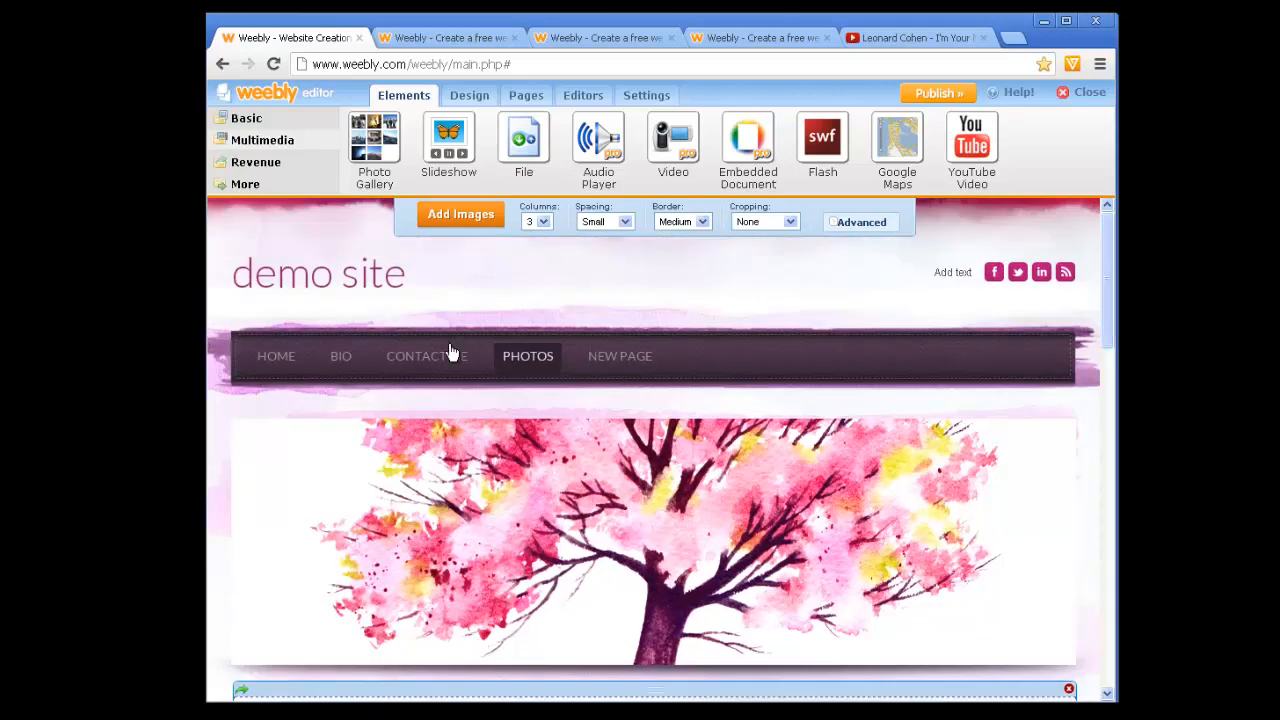
{"action": "mouse_move", "coordinate": [531, 363]}
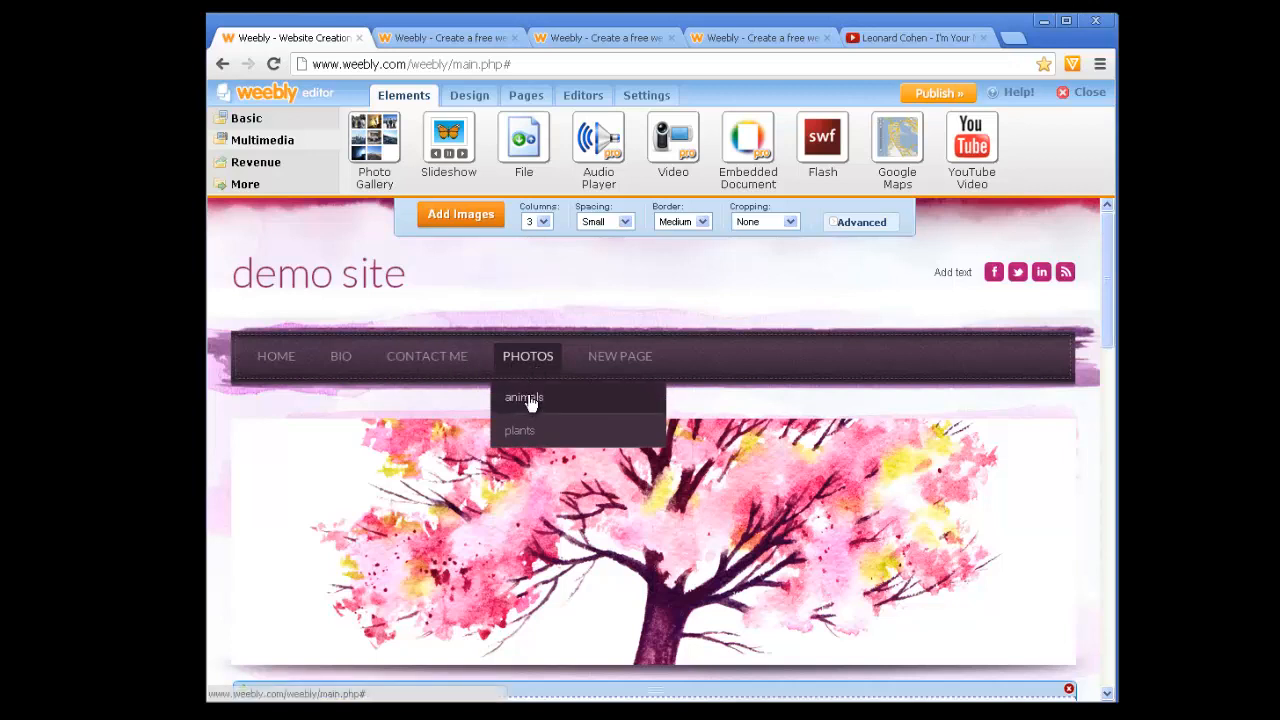
{"action": "left_click", "coordinate": [526, 399]}
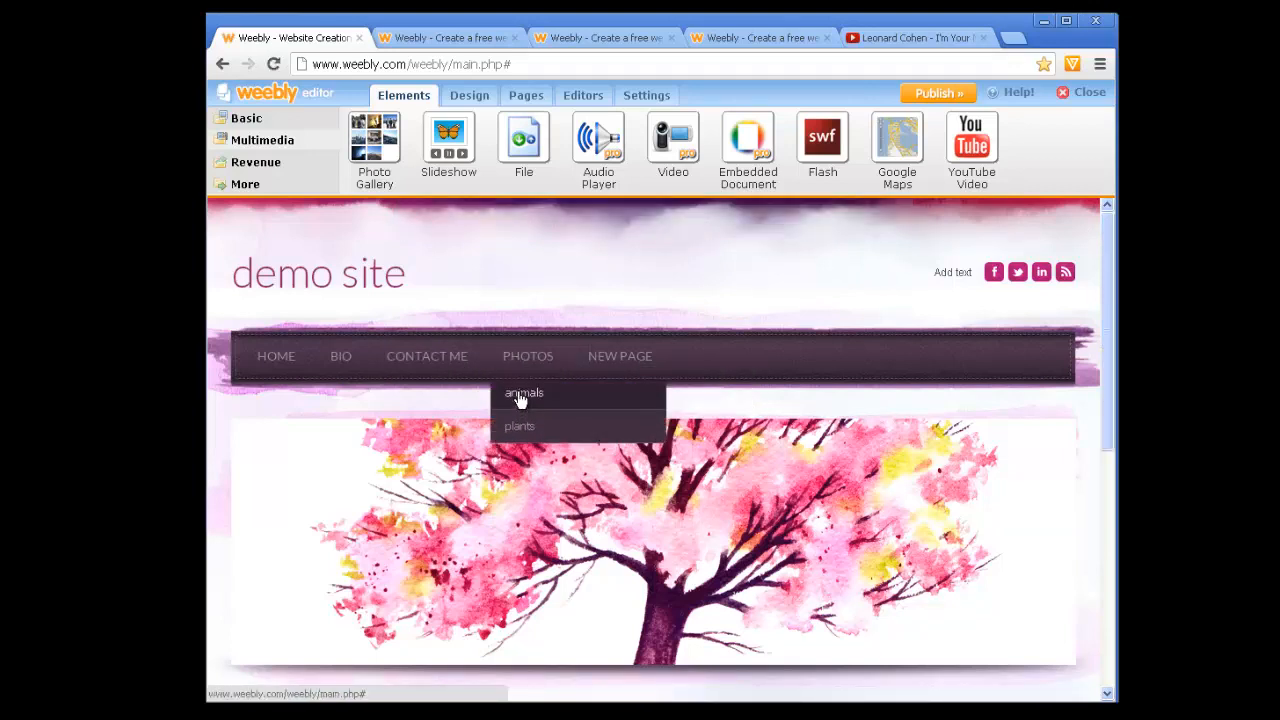
{"action": "left_click_drag", "start_coordinate": [1107, 275], "coordinate": [1109, 415]}
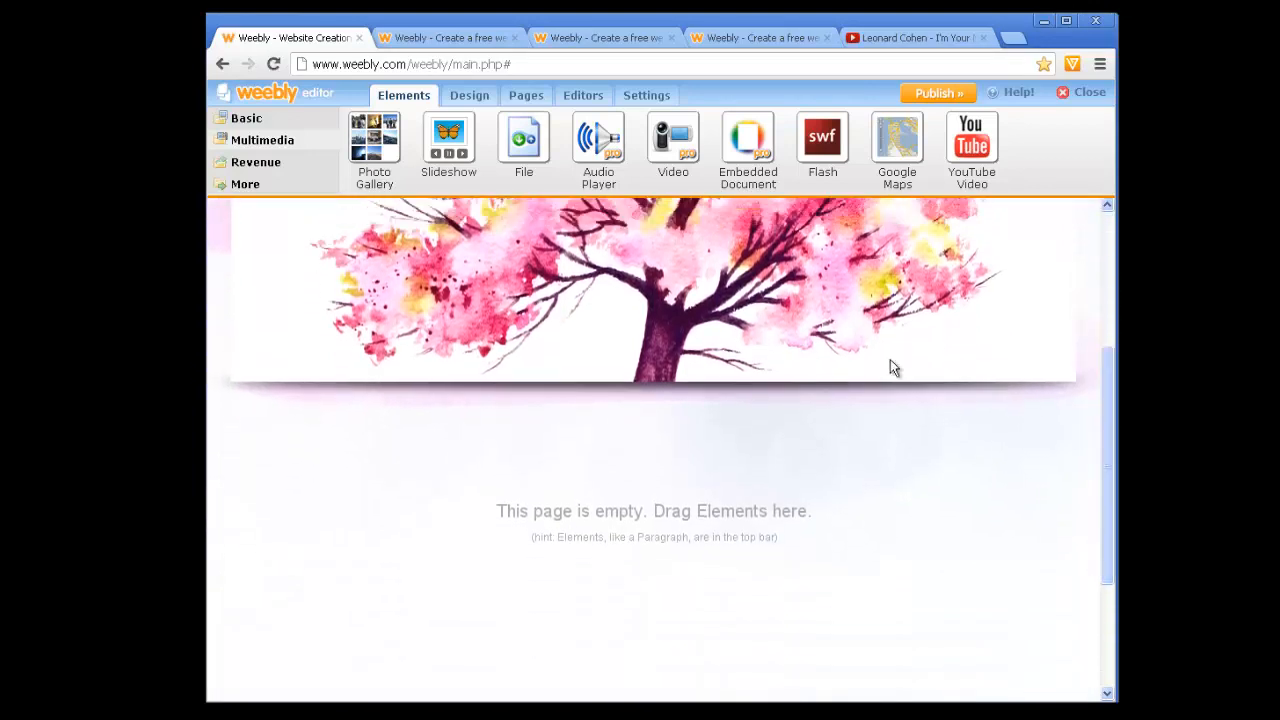
{"action": "left_click_drag", "start_coordinate": [450, 133], "coordinate": [540, 478]}
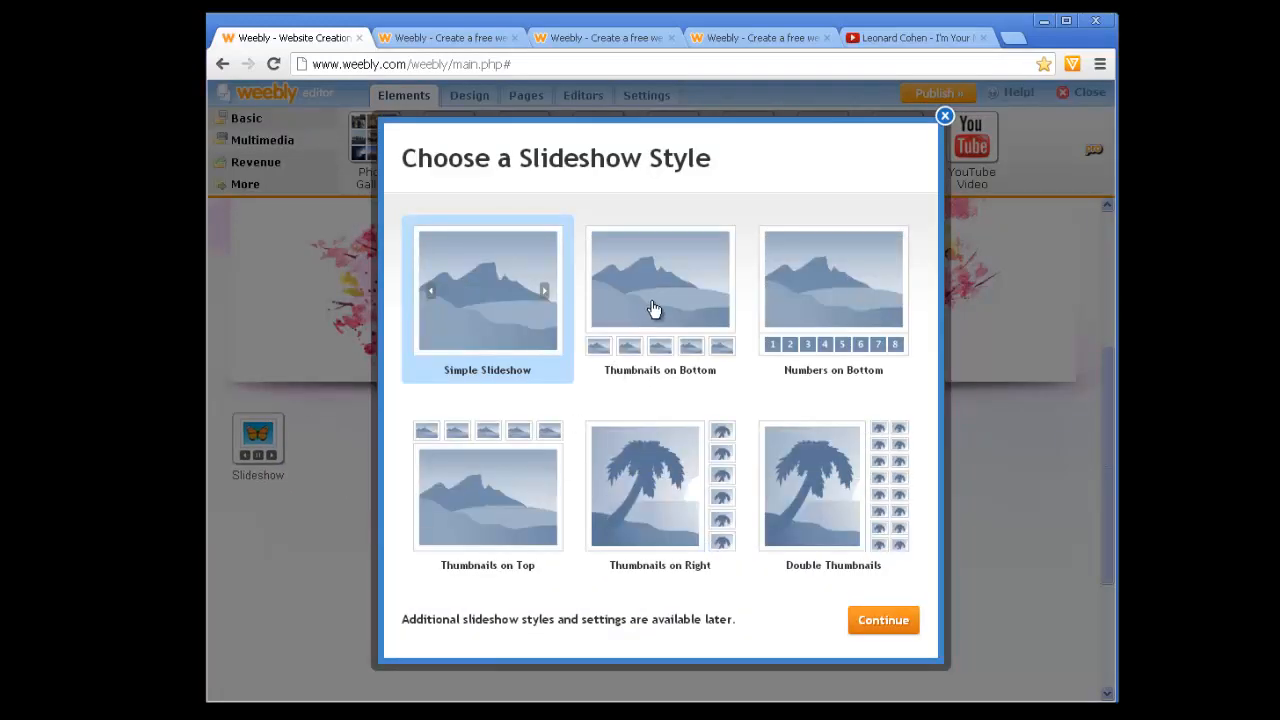
{"action": "left_click", "coordinate": [655, 306]}
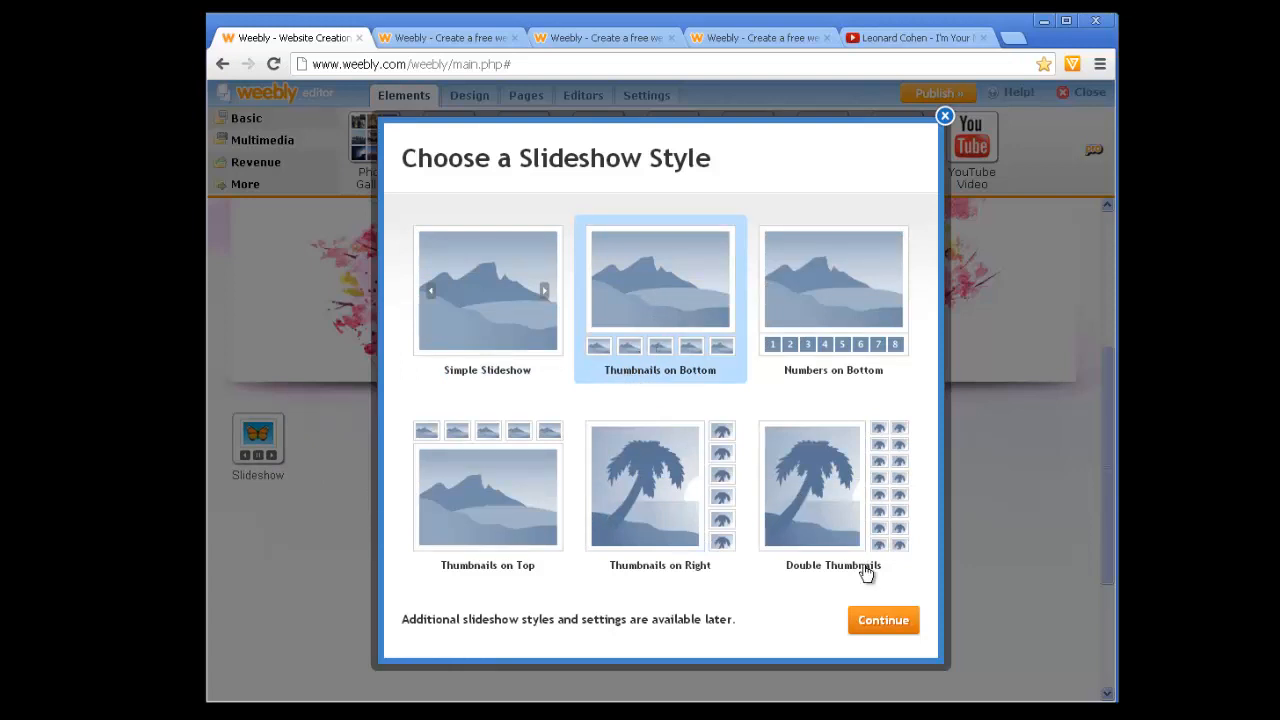
{"action": "left_click", "coordinate": [881, 621]}
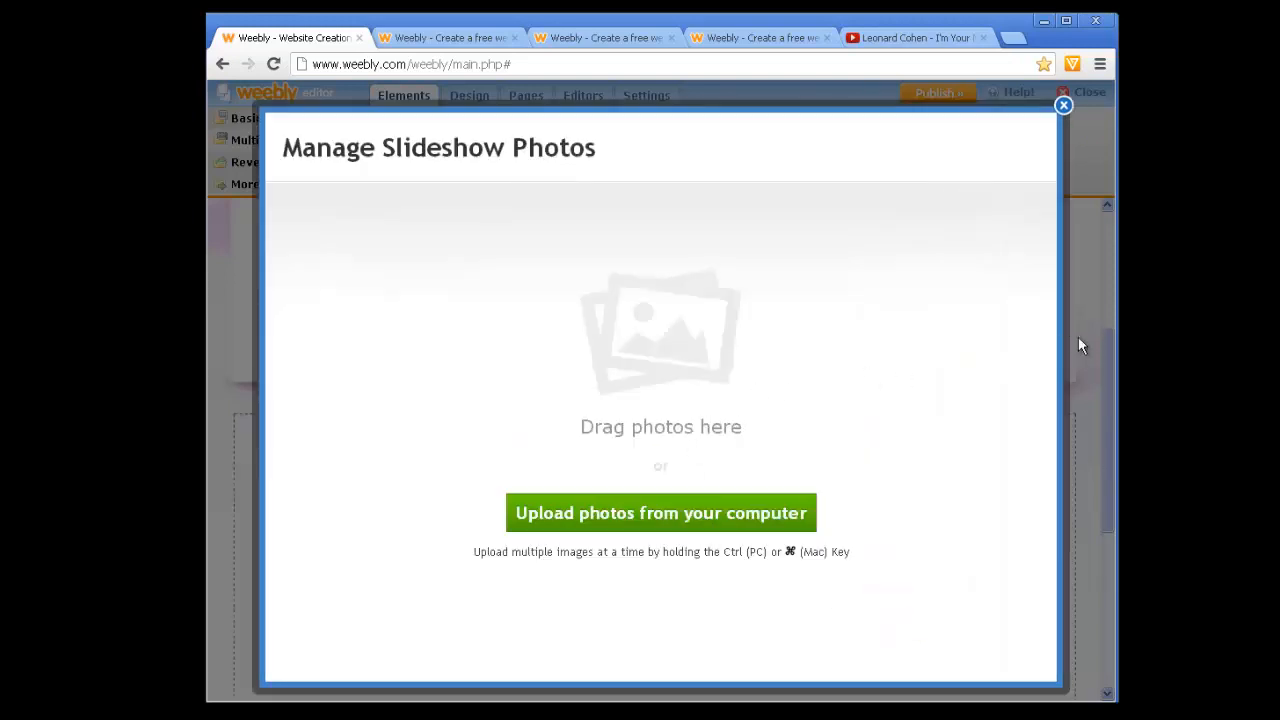
Add a group of photos from the desktop's Resized folder to the slideshow, restore the browser's width and save the slideshow.
{"action": "left_click_drag", "start_coordinate": [1118, 323], "coordinate": [871, 321]}
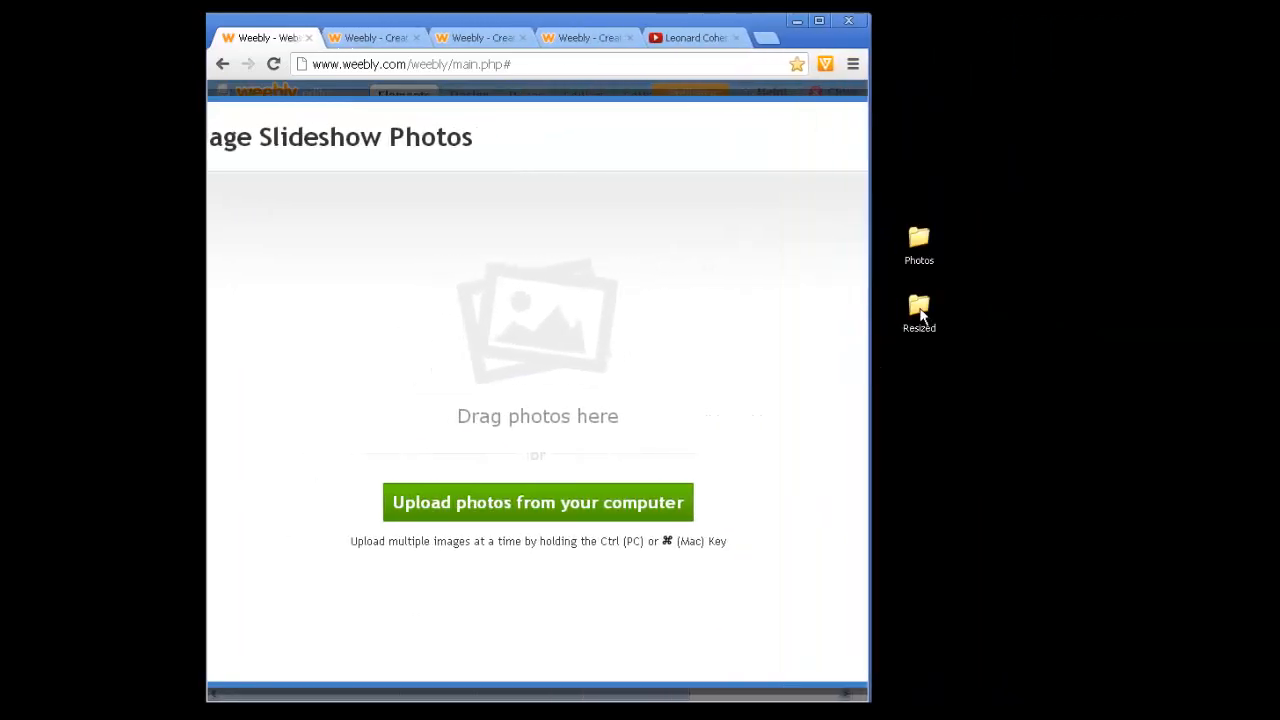
{"action": "double_click", "coordinate": [920, 314]}
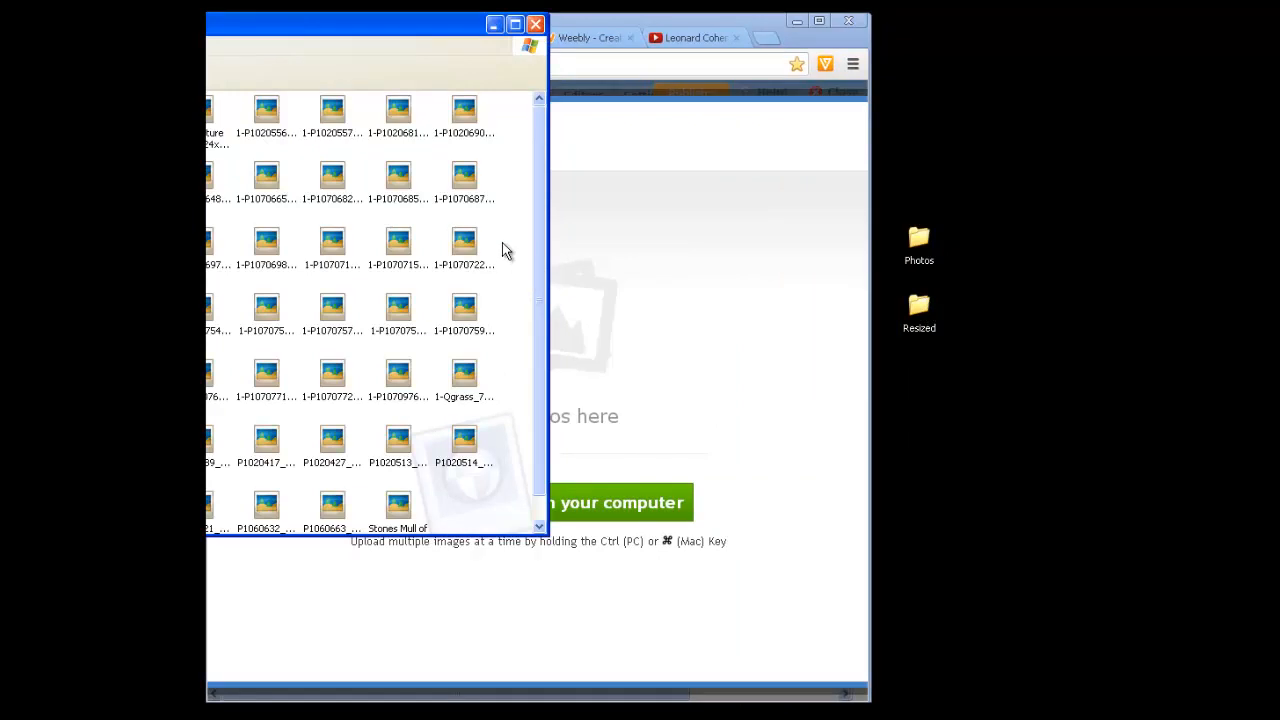
{"action": "left_click_drag", "start_coordinate": [511, 464], "coordinate": [215, 150]}
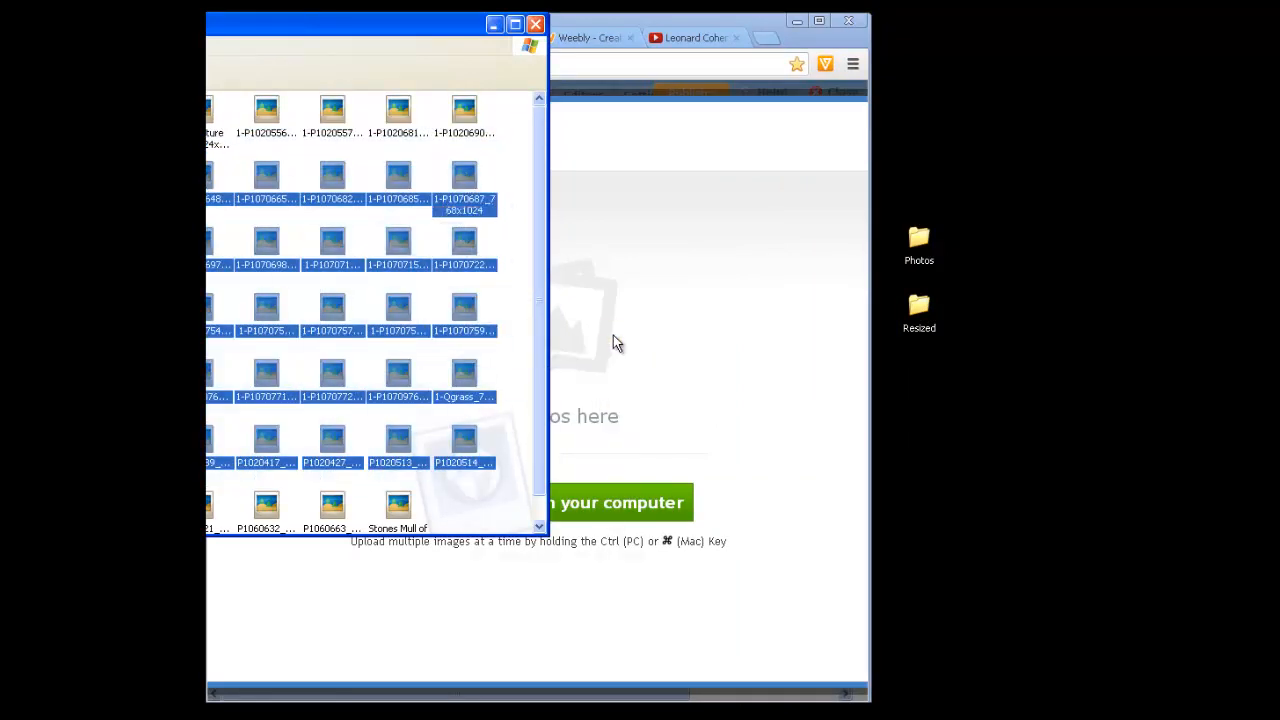
{"action": "left_click", "coordinate": [536, 24]}
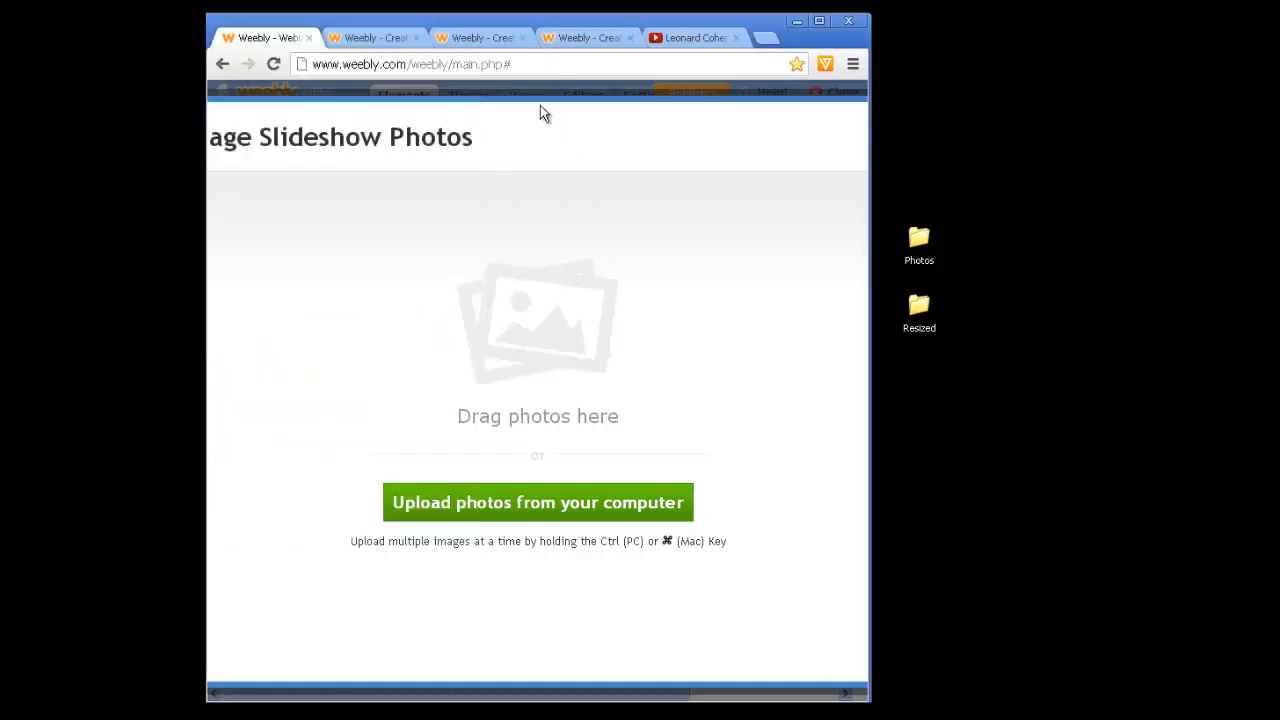
{"action": "double_click", "coordinate": [920, 312]}
{"action": "left_click_drag", "start_coordinate": [503, 408], "coordinate": [577, 358]}
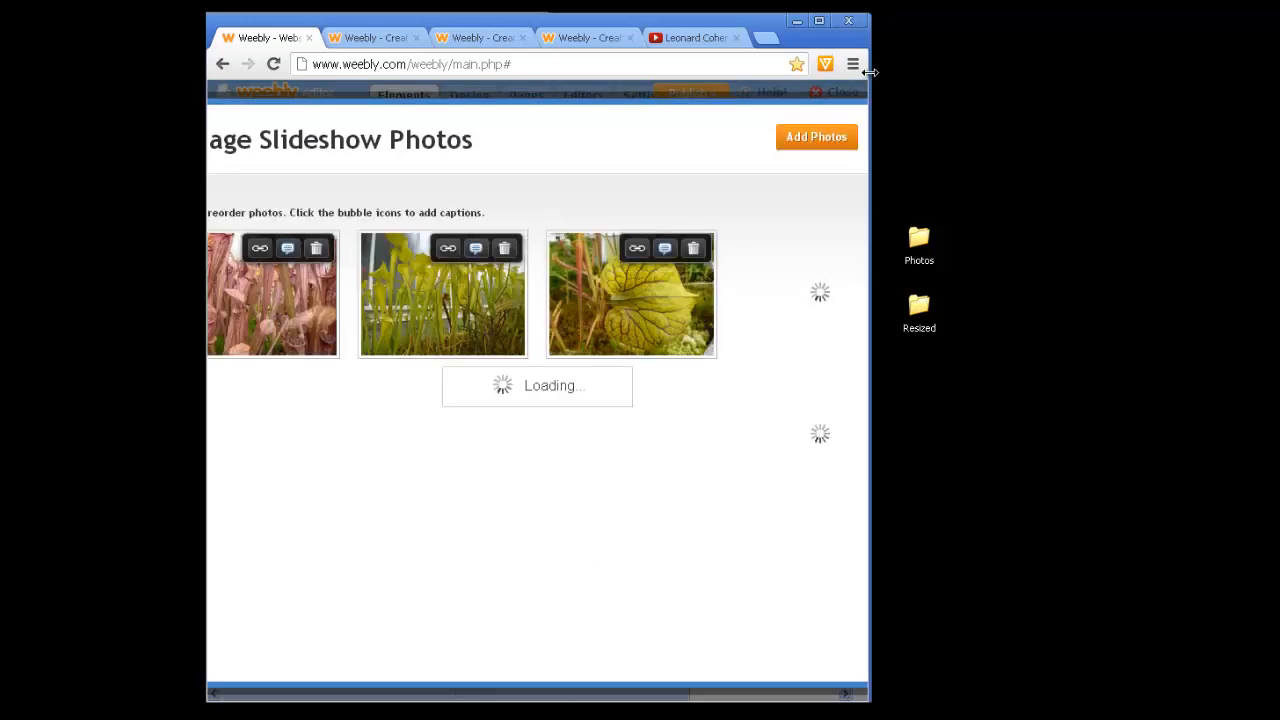
{"action": "left_click_drag", "start_coordinate": [871, 66], "coordinate": [1122, 75]}
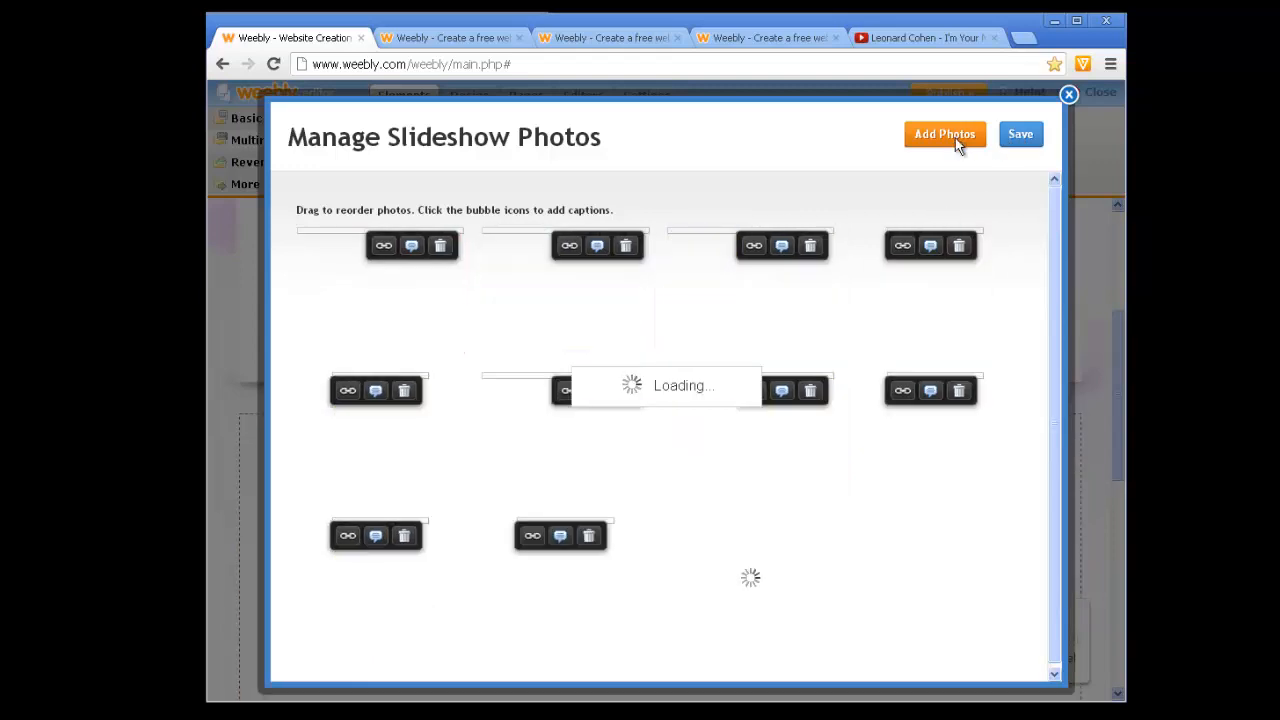
{"action": "left_click", "coordinate": [1021, 136]}
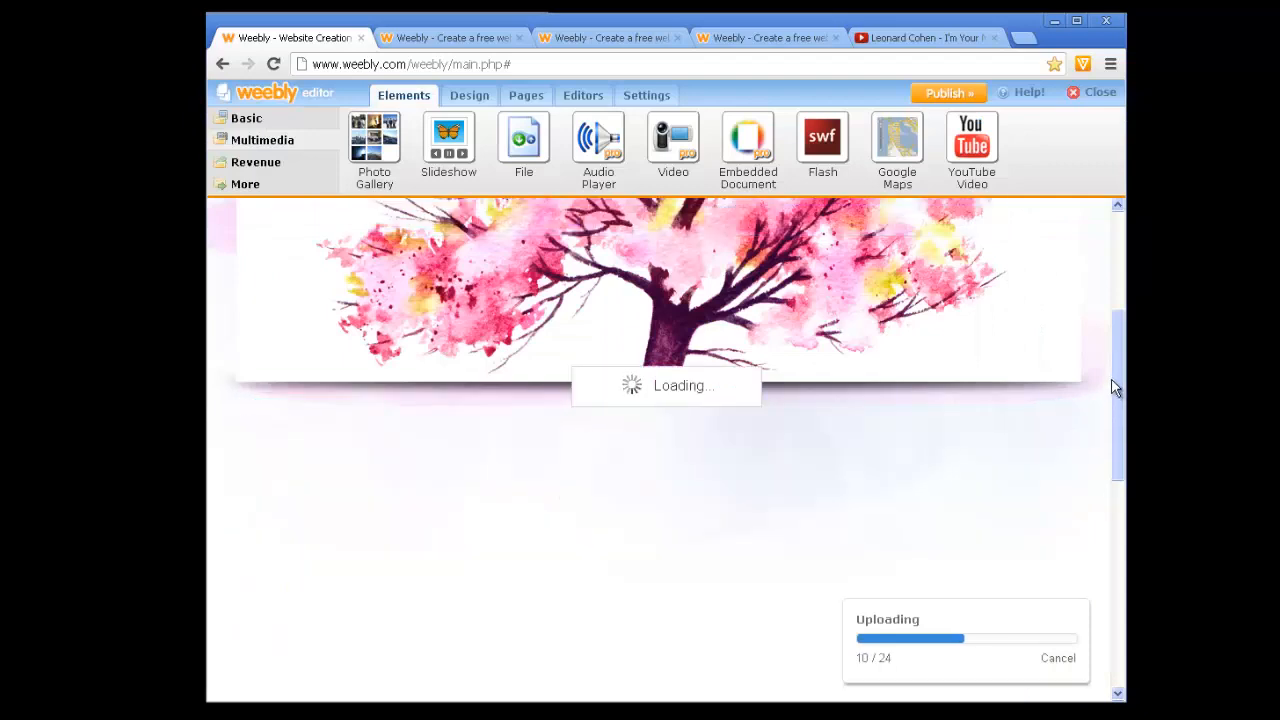
Preview several photos in the animals page's slideshow using its thumbnails.
{"action": "left_click_drag", "start_coordinate": [1114, 379], "coordinate": [1116, 529]}
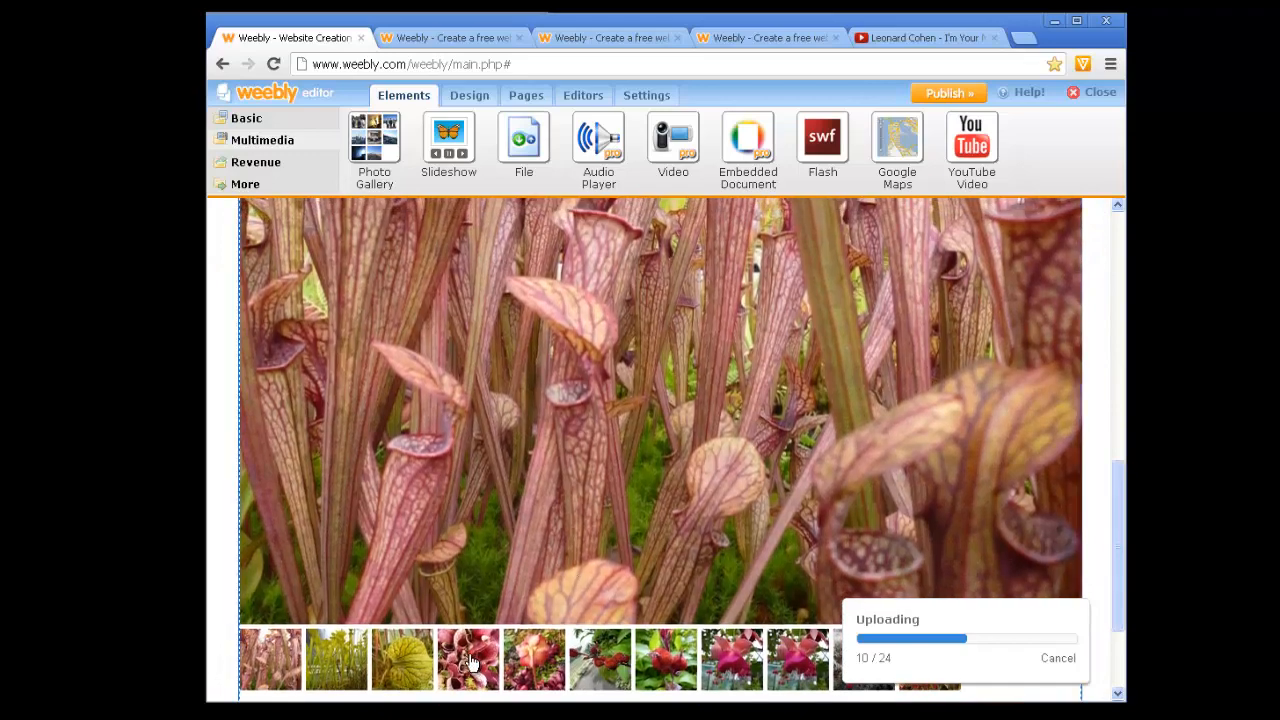
{"action": "left_click", "coordinate": [470, 665]}
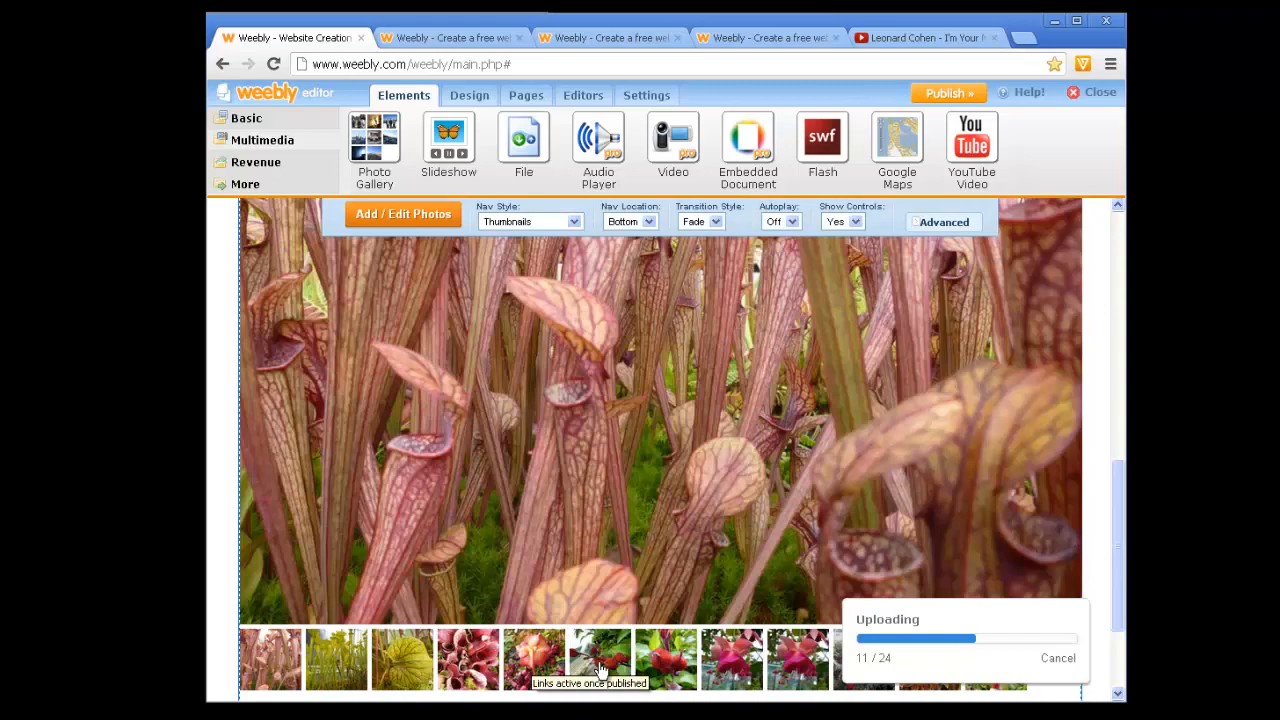
{"action": "left_click", "coordinate": [600, 665]}
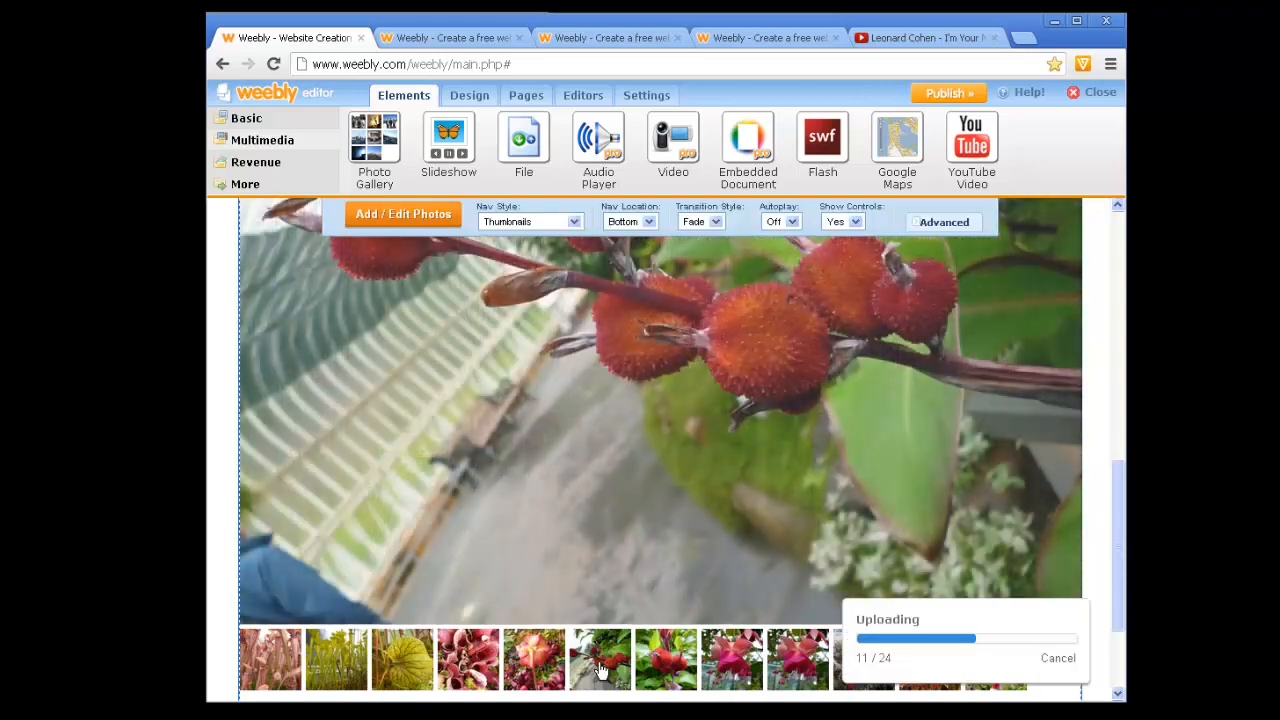
{"action": "left_click", "coordinate": [660, 665]}
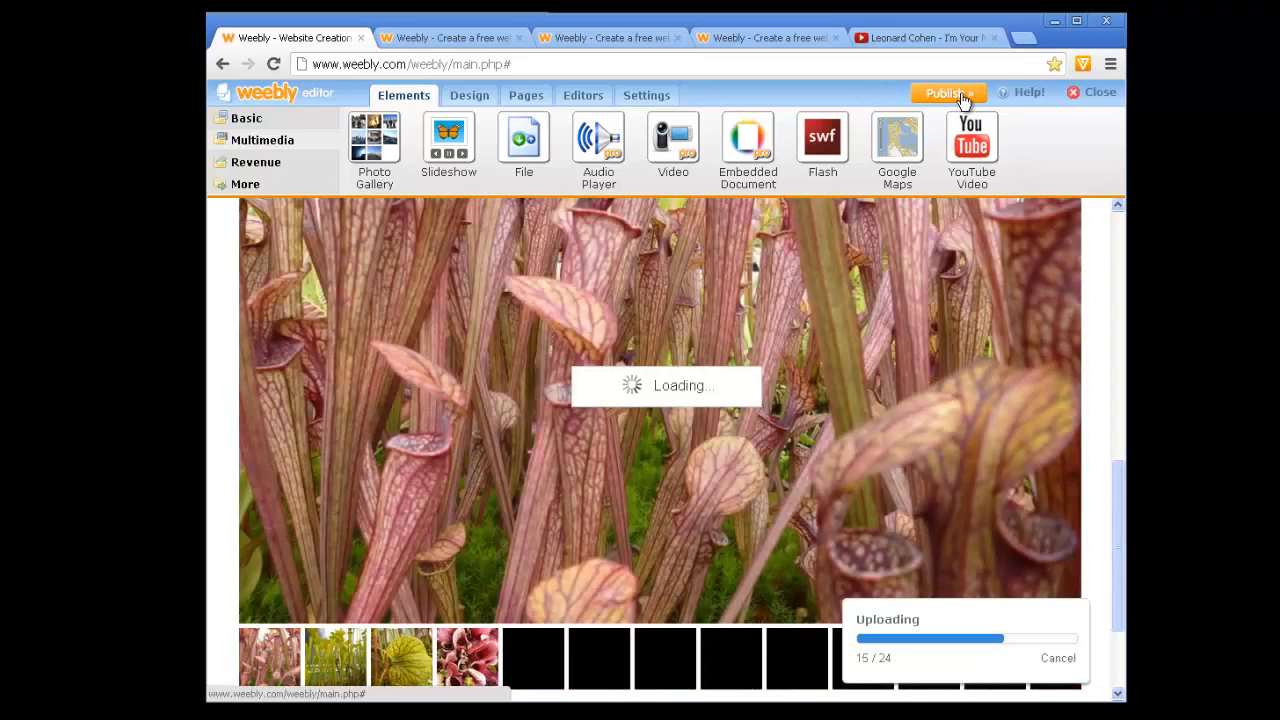
Publish the website on its chosen Weebly.com subdomain and dismiss the publishing confirmation.
{"action": "left_click", "coordinate": [963, 101]}
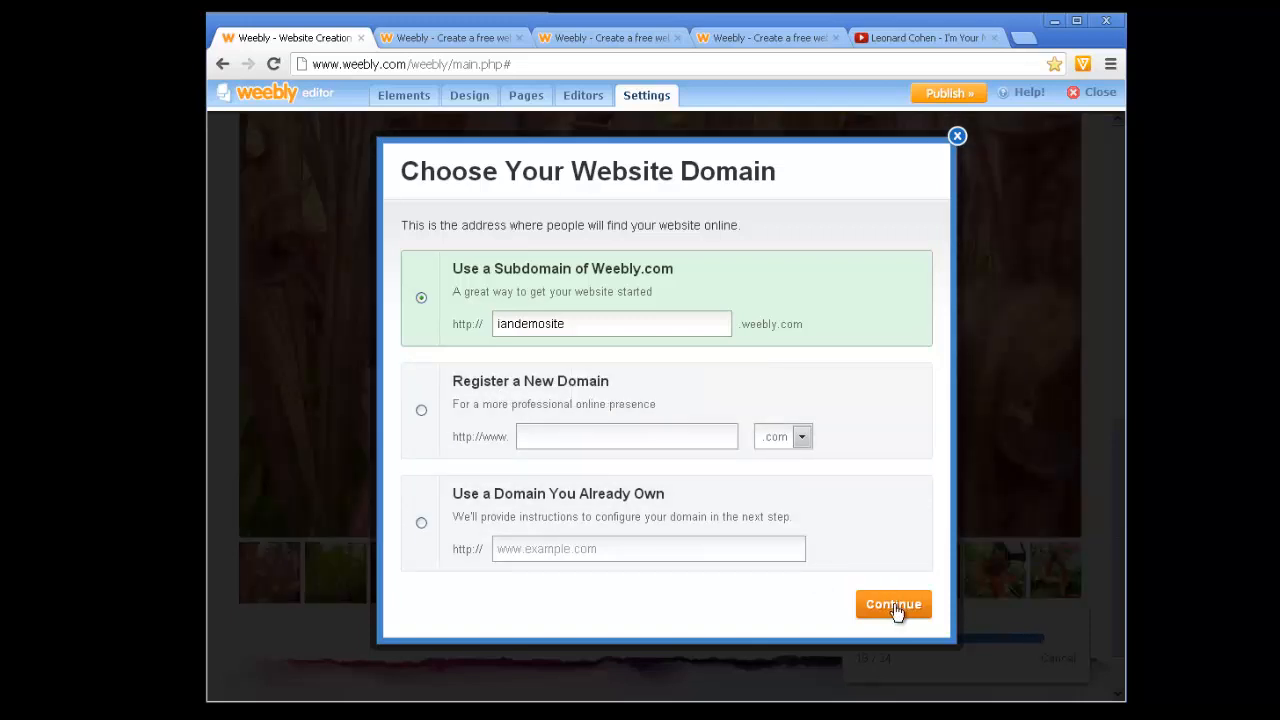
{"action": "left_click", "coordinate": [895, 607]}
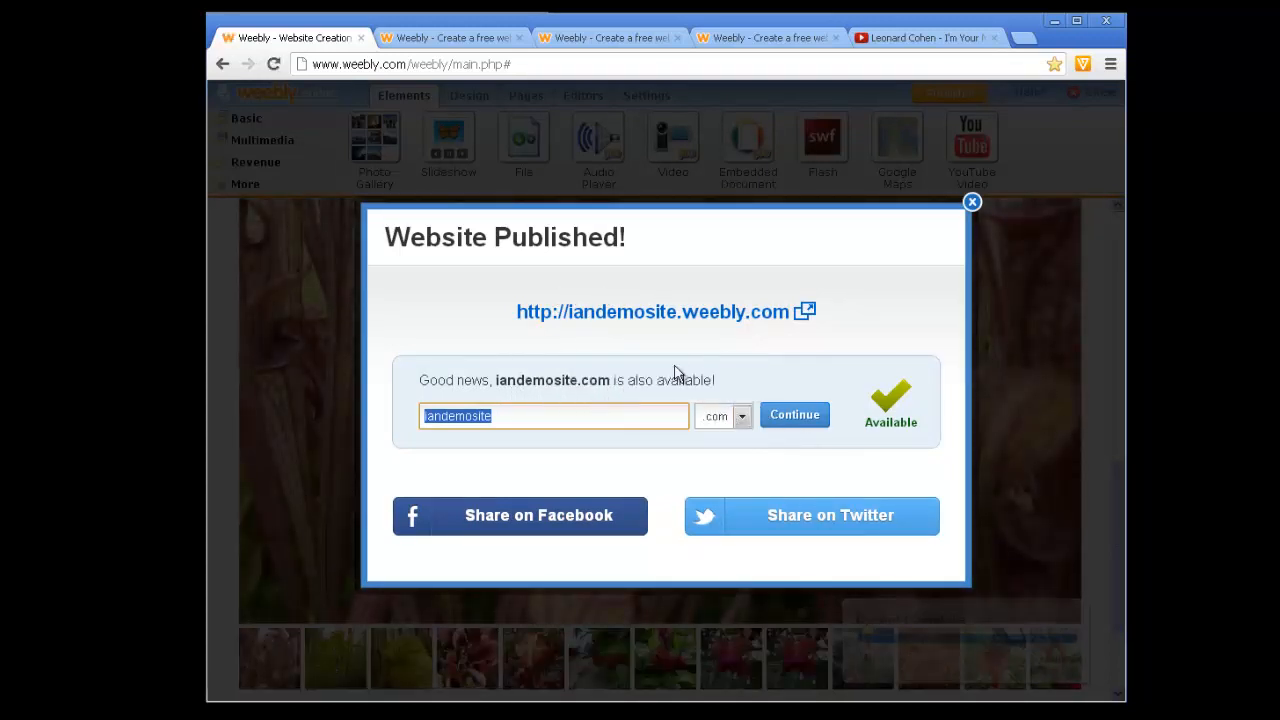
{"action": "left_click", "coordinate": [972, 204]}
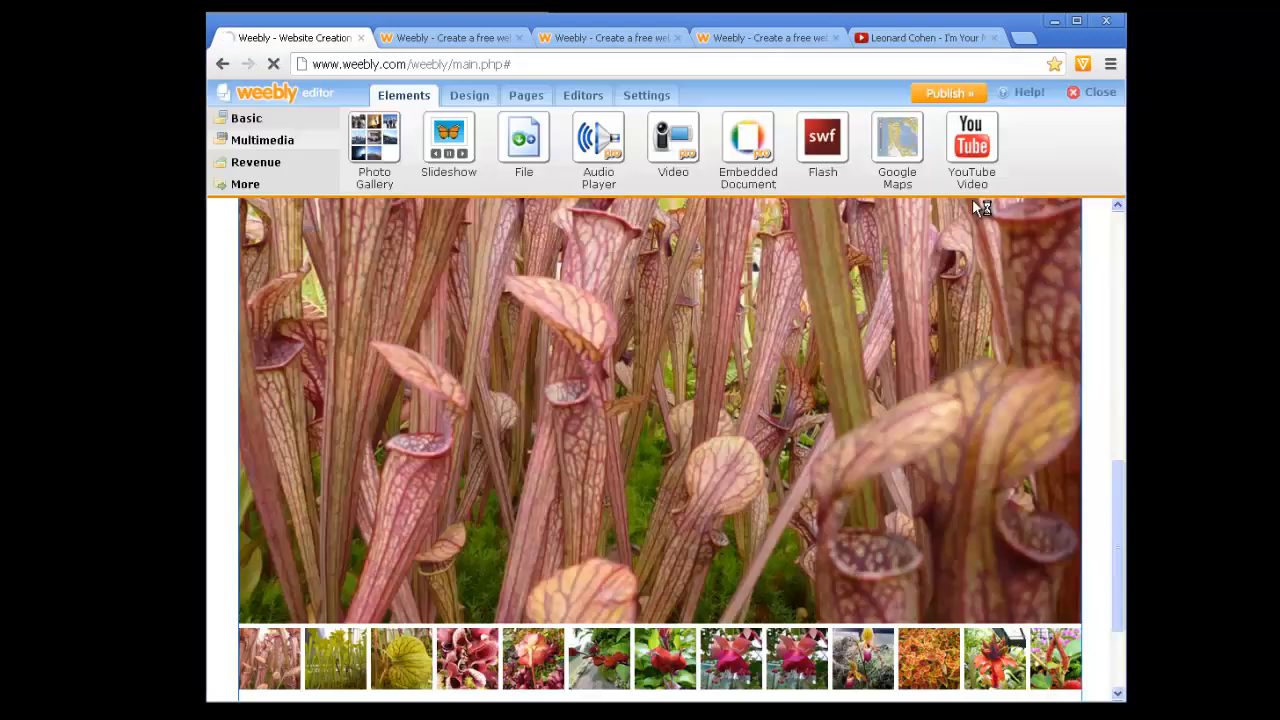
Leave the site editor and open the published demo site in a new browser tab.
{"action": "left_click", "coordinate": [1099, 97]}
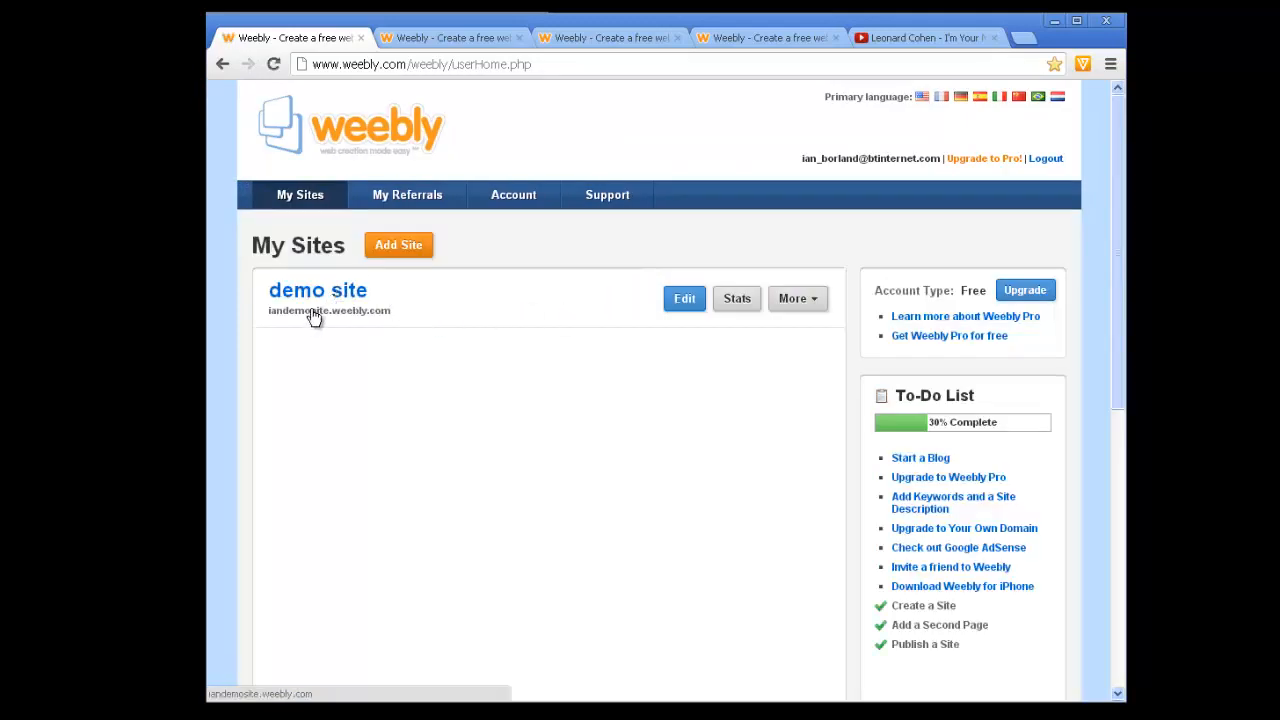
{"action": "right_click", "coordinate": [313, 317]}
{"action": "left_click", "coordinate": [344, 321]}
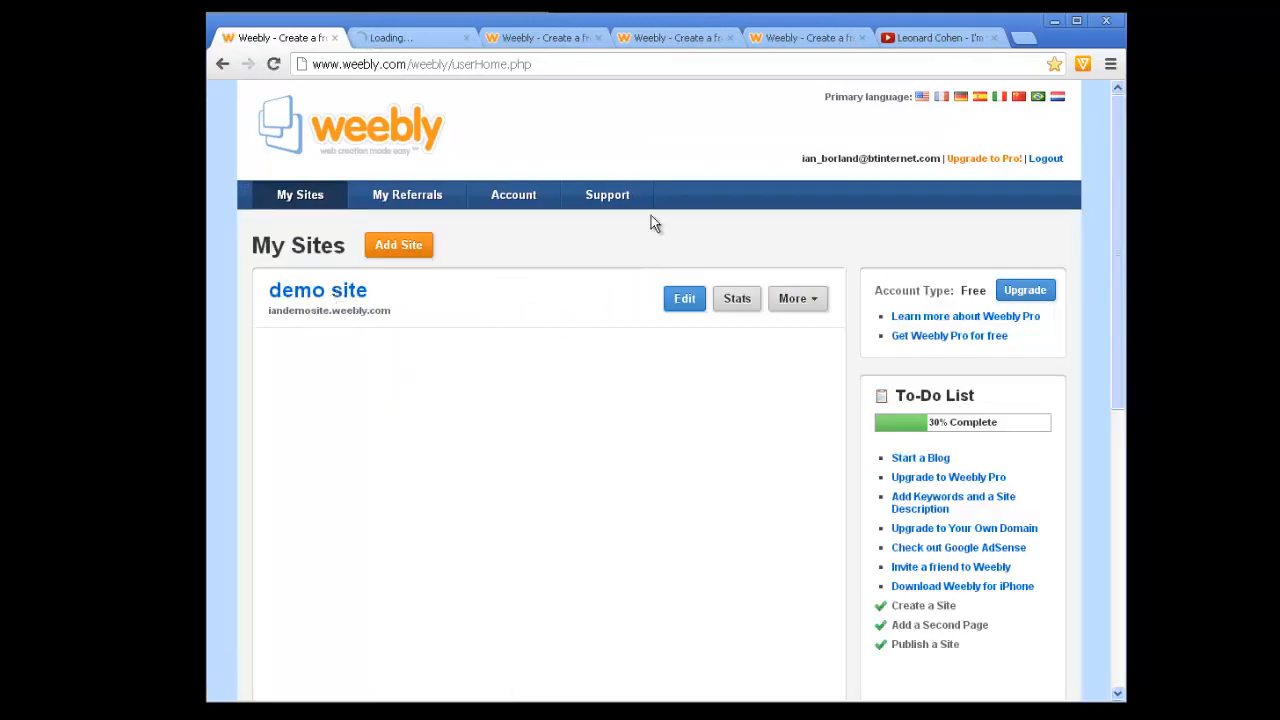
{"action": "left_click", "coordinate": [395, 38]}
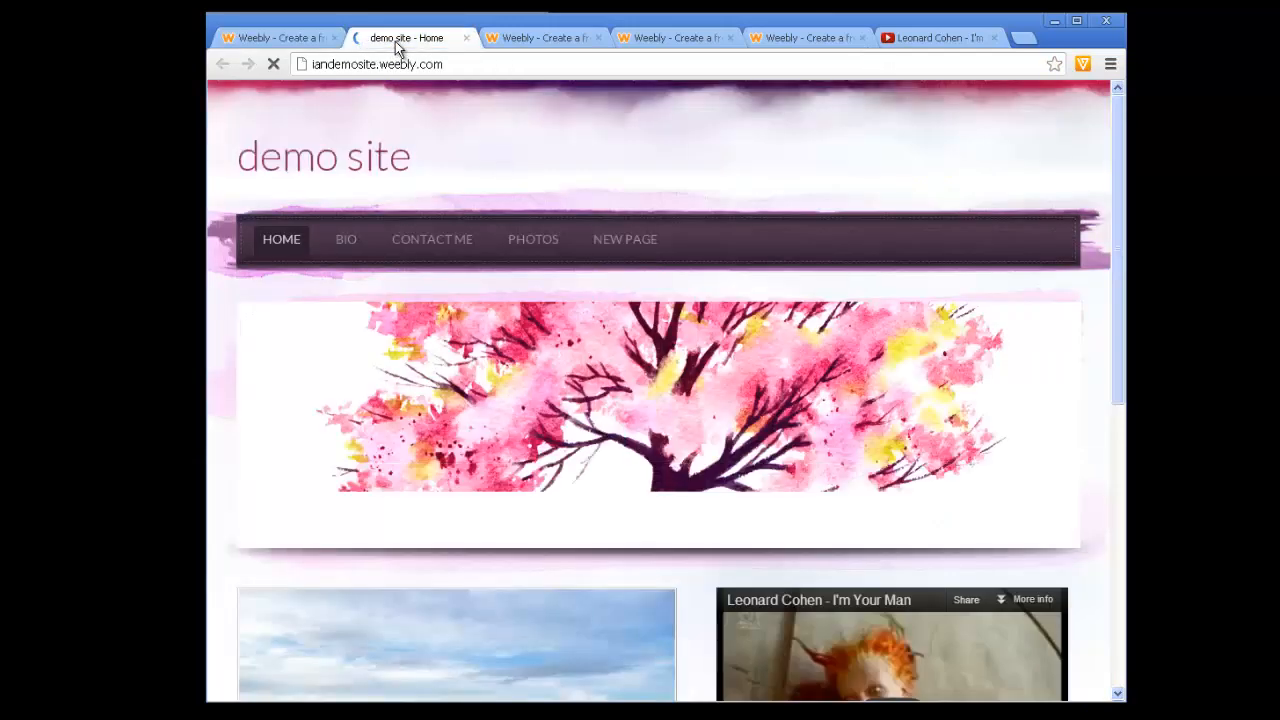
Look over the published Home and Photos pages, ending on the plants subpage.
{"action": "mouse_move", "coordinate": [1117, 185]}
{"action": "left_mouse_down"}
{"action": "mouse_move", "coordinate": [1108, 473]}
{"action": "mouse_move", "coordinate": [1109, 172]}
{"action": "left_mouse_up"}
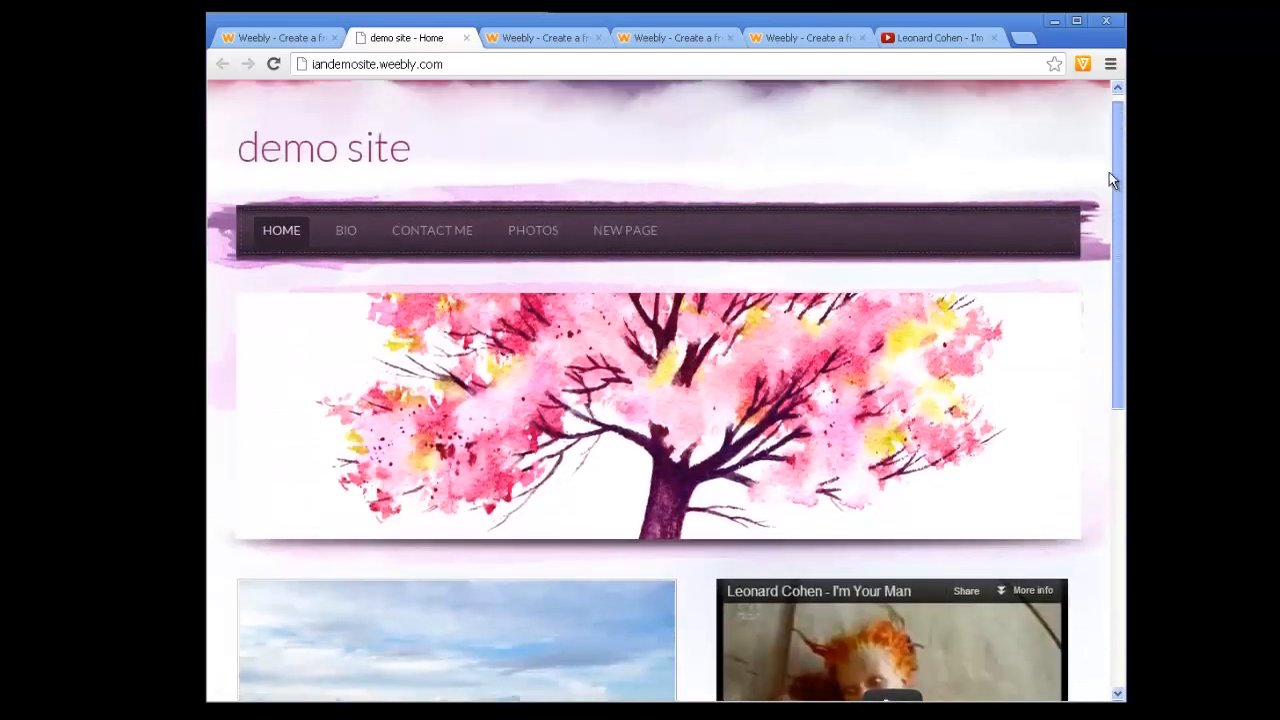
{"action": "mouse_move", "coordinate": [549, 237]}
{"action": "left_click", "coordinate": [540, 270]}
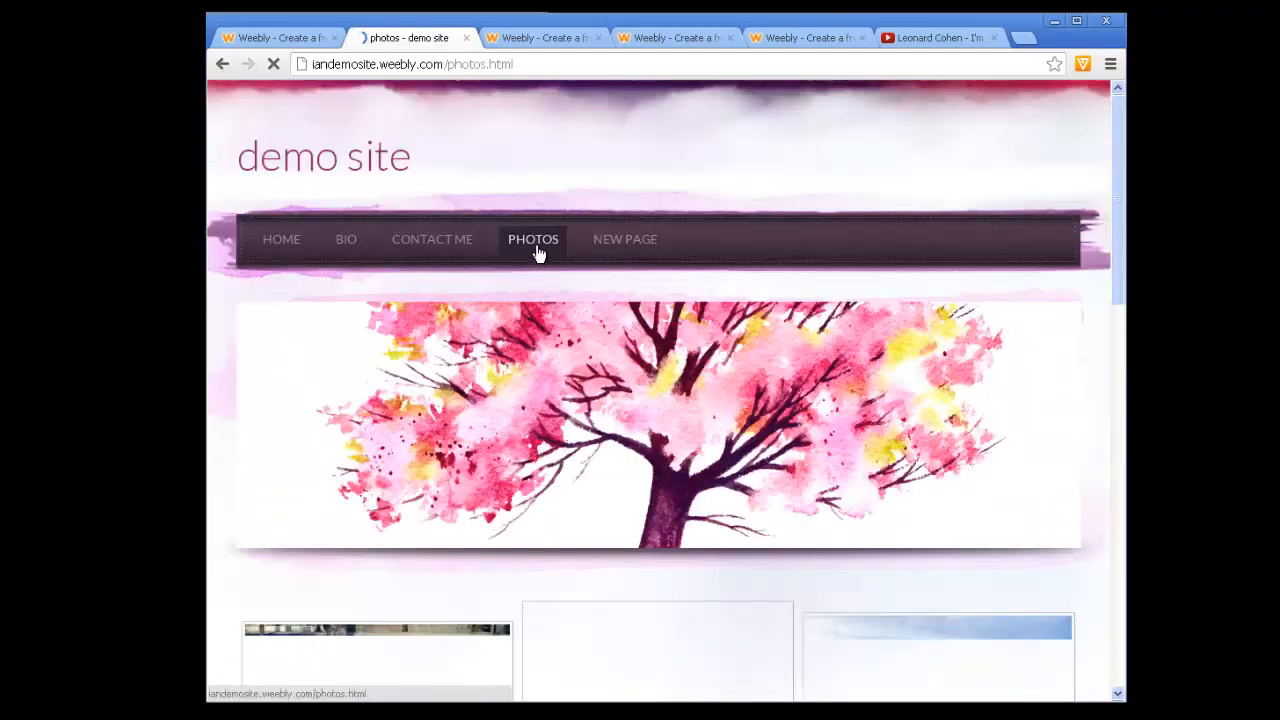
{"action": "mouse_move", "coordinate": [1116, 256]}
{"action": "left_mouse_down"}
{"action": "mouse_move", "coordinate": [1122, 356]}
{"action": "mouse_move", "coordinate": [1120, 237]}
{"action": "left_mouse_up"}
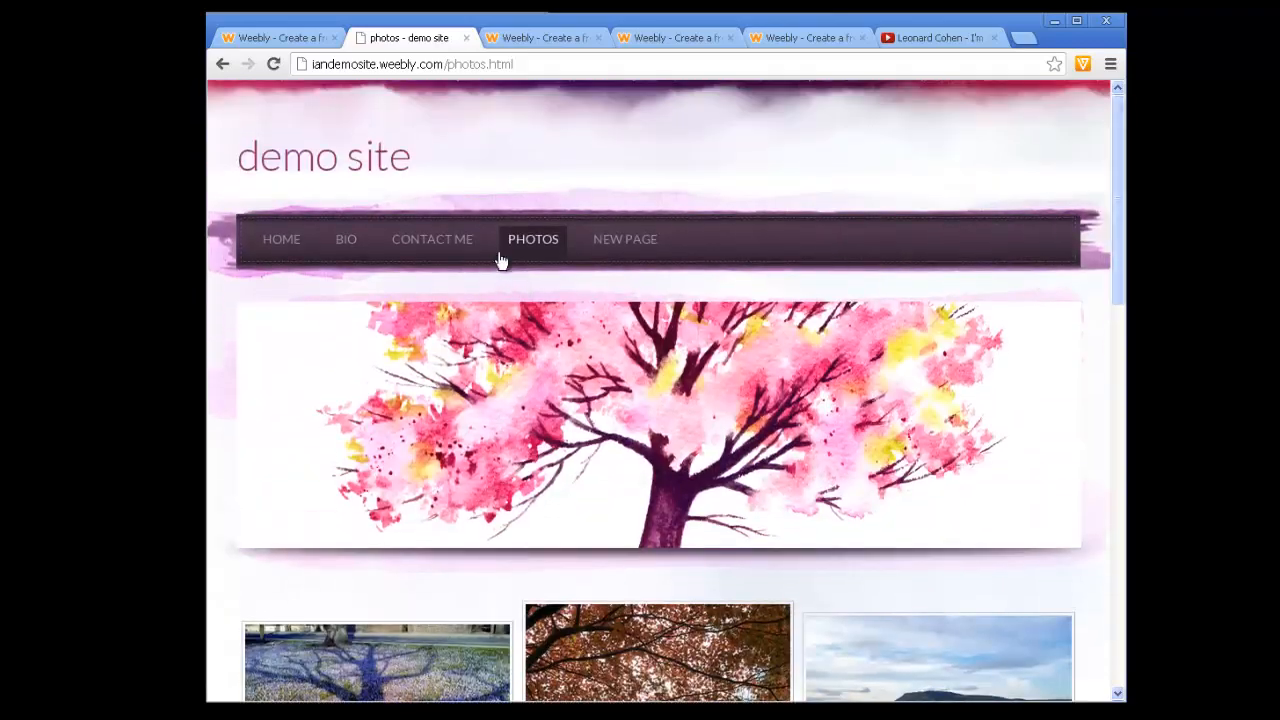
{"action": "mouse_move", "coordinate": [505, 258]}
{"action": "left_click", "coordinate": [538, 319]}
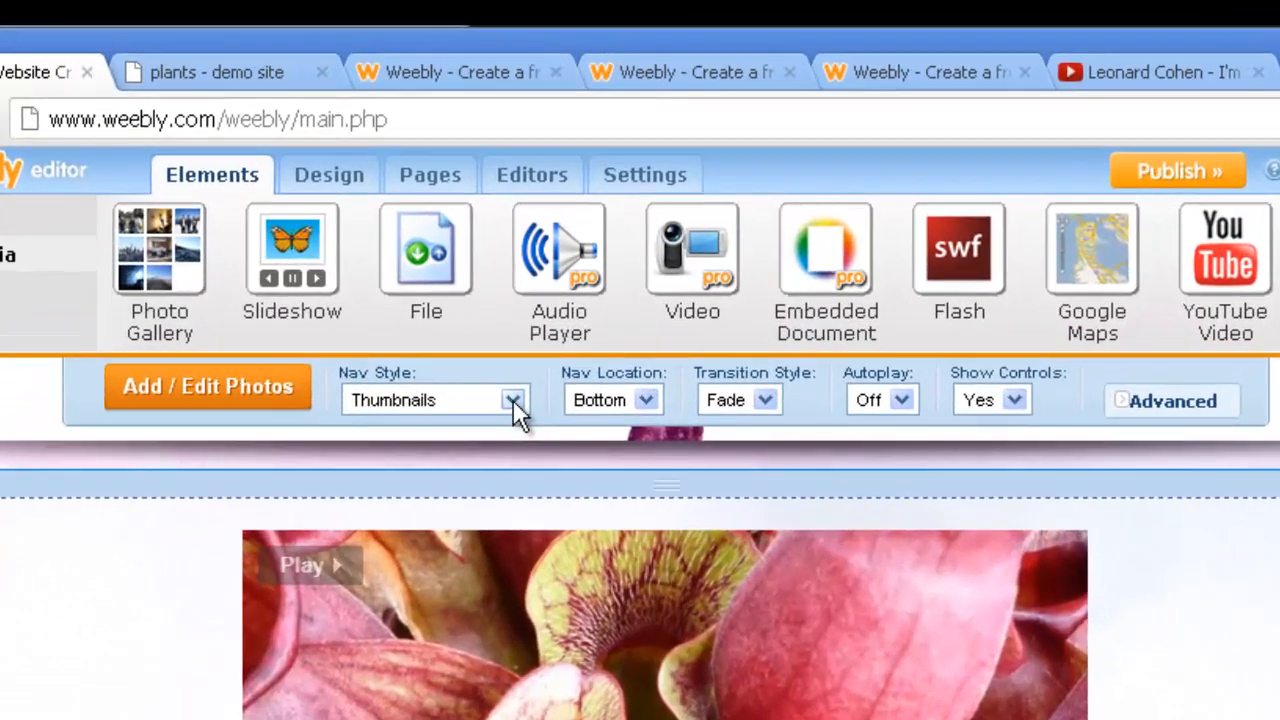
Set the plants slideshow's navigation location to Left, transition style to Slide, autoplay to On and show controls to Yes.
{"action": "left_click", "coordinate": [572, 221]}
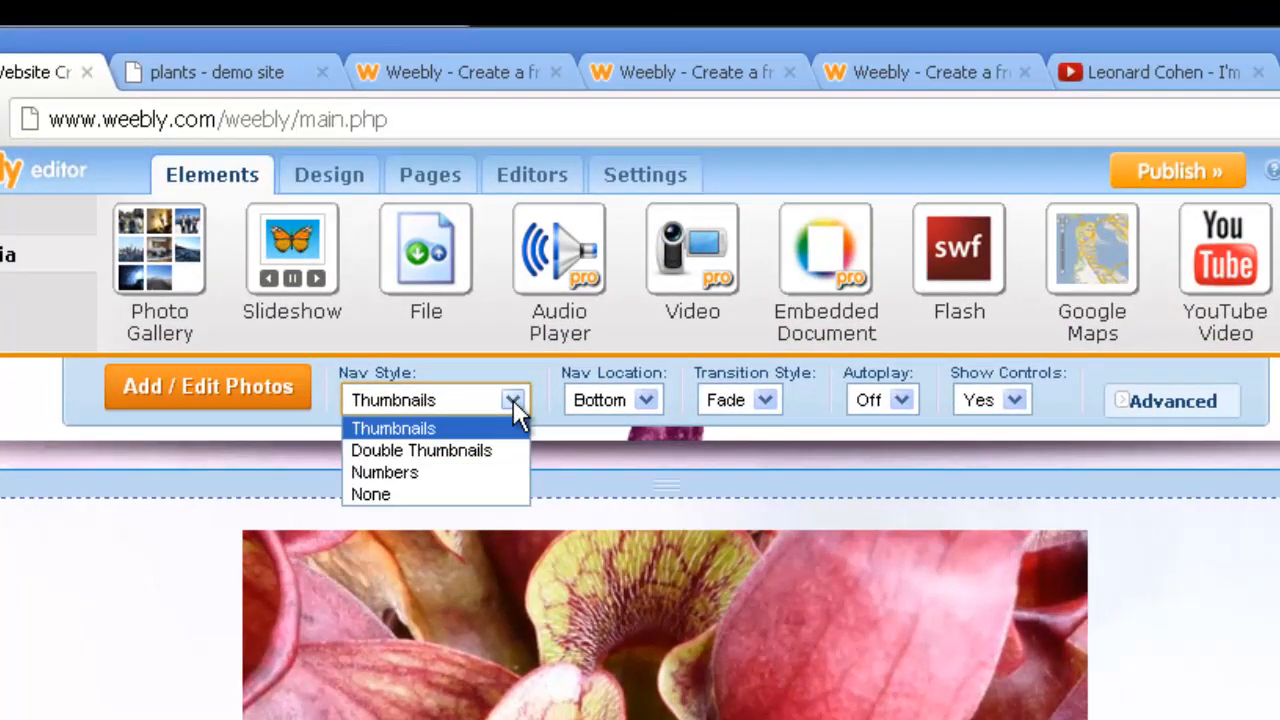
{"action": "left_click", "coordinate": [646, 399]}
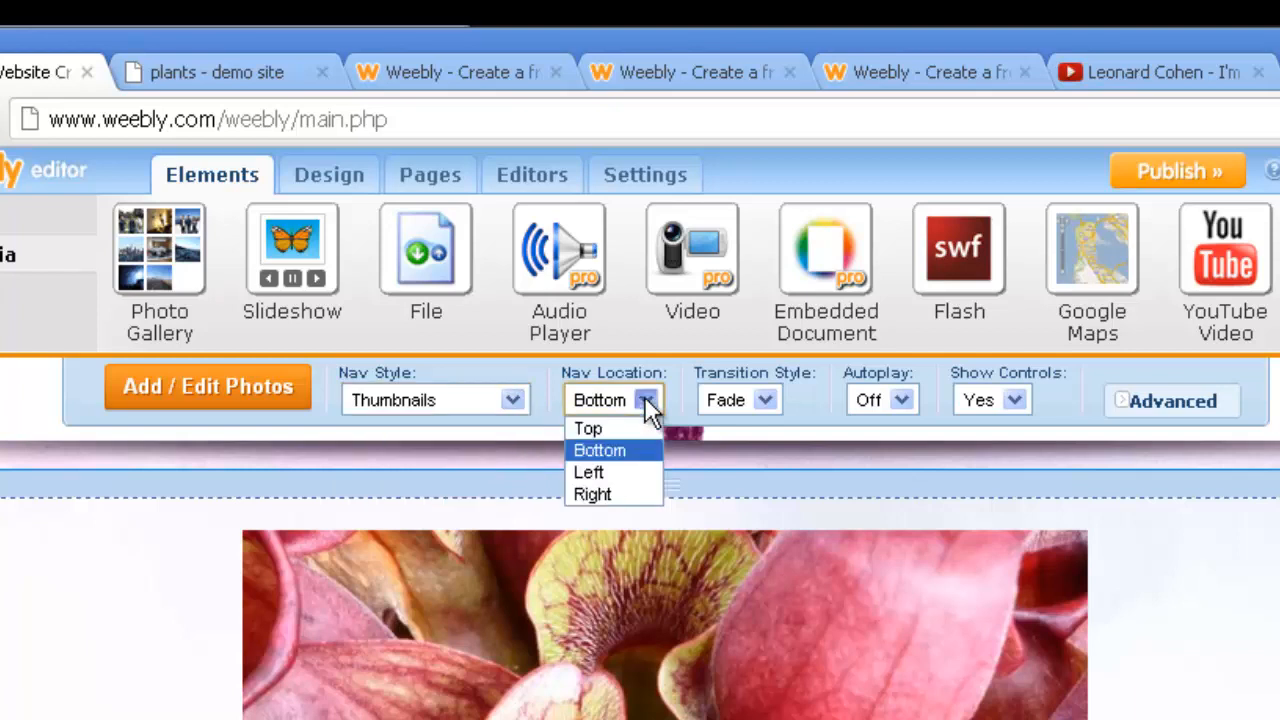
{"action": "left_click", "coordinate": [612, 474]}
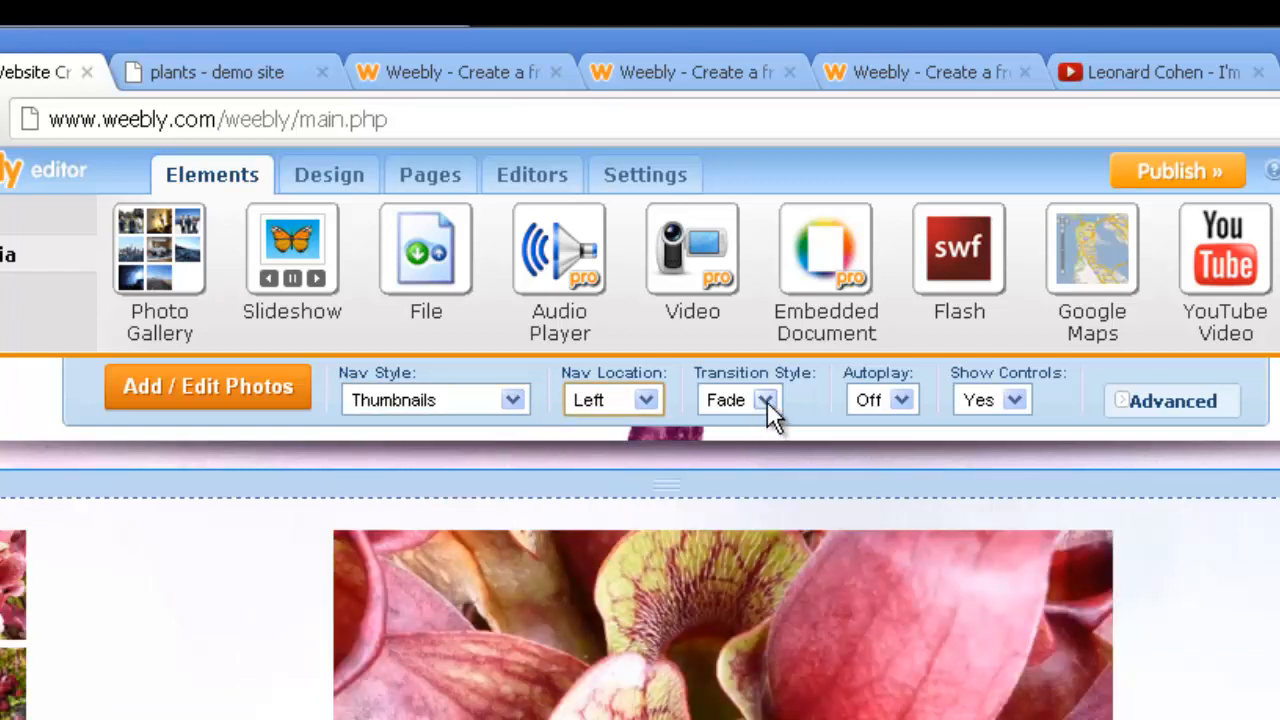
{"action": "left_click", "coordinate": [767, 401]}
{"action": "left_click", "coordinate": [755, 447]}
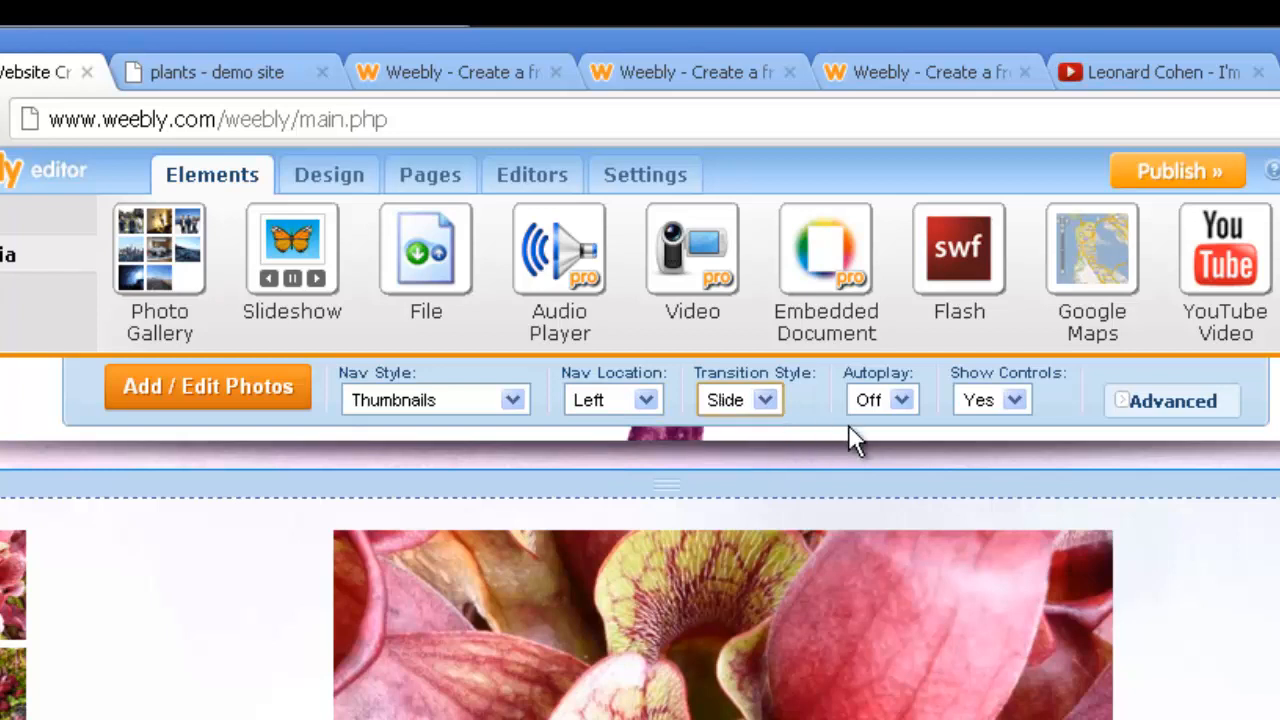
{"action": "left_click", "coordinate": [903, 399]}
{"action": "left_click", "coordinate": [886, 428]}
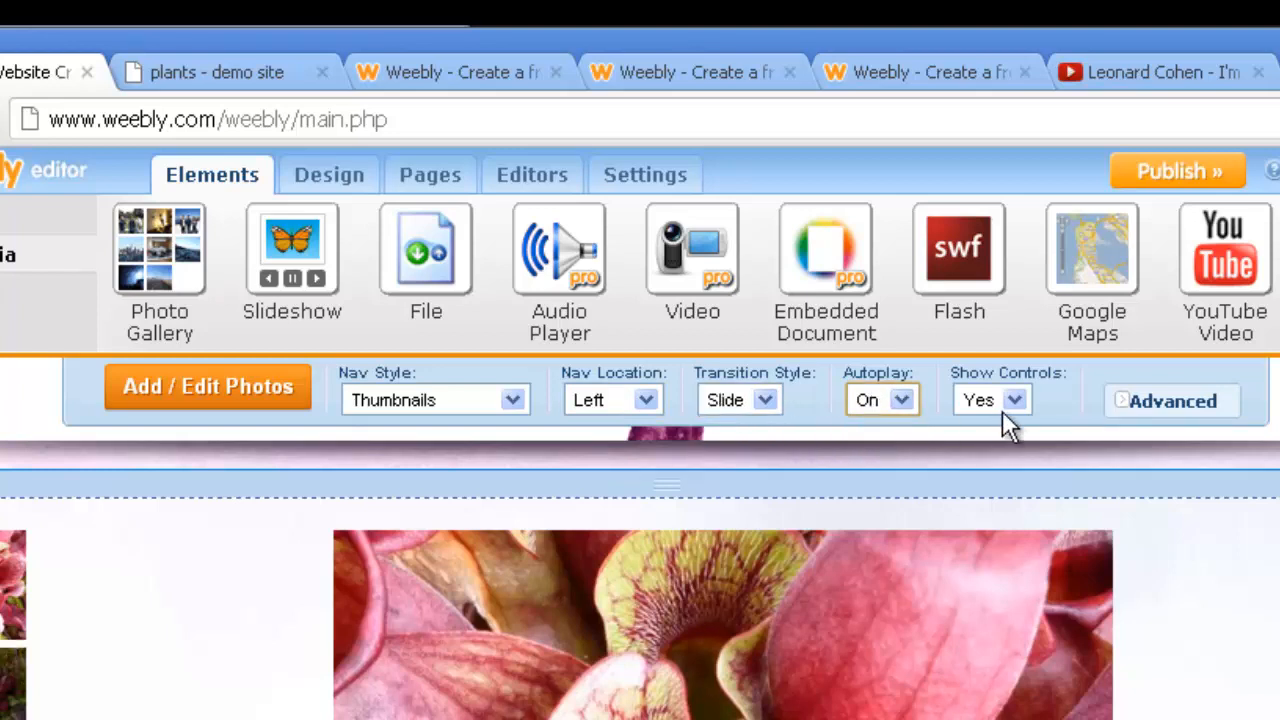
{"action": "left_click", "coordinate": [1013, 400]}
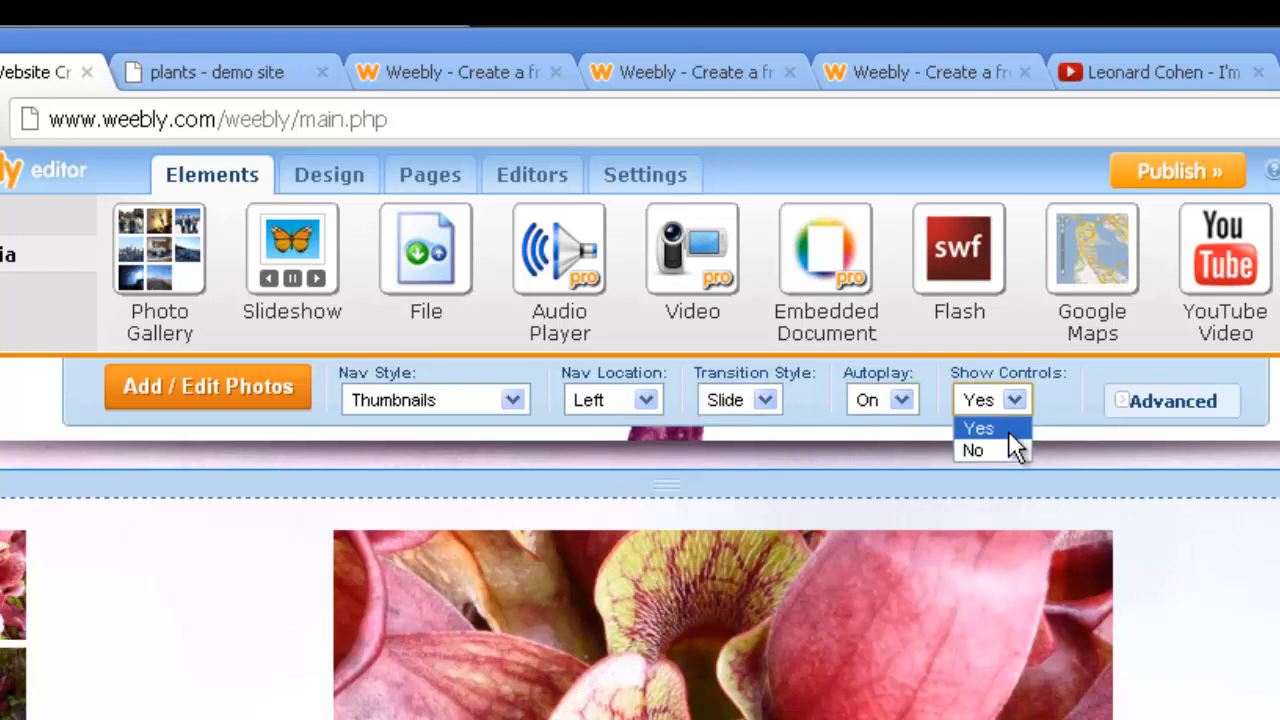
{"action": "left_click", "coordinate": [1006, 428]}
Set the plants slideshow's speed to 3 seconds in its advanced options.
{"action": "left_click", "coordinate": [1152, 400]}
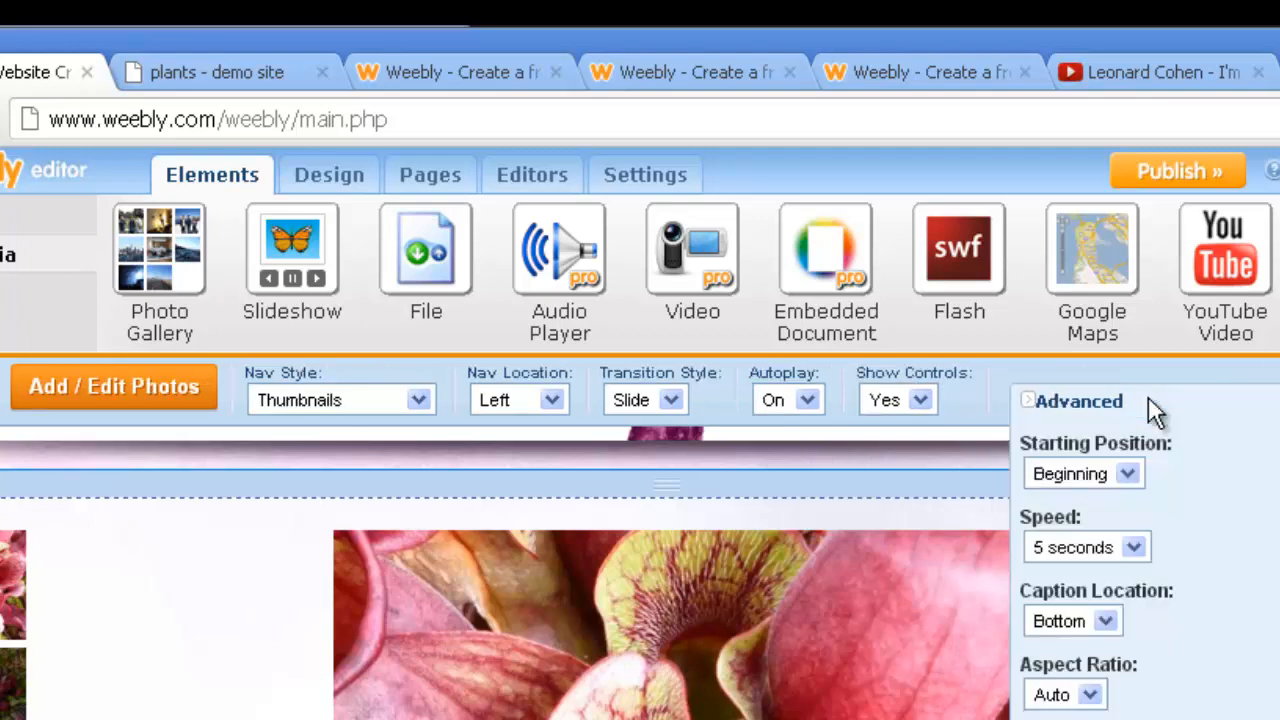
{"action": "left_click", "coordinate": [1135, 549]}
{"action": "left_click", "coordinate": [1070, 573]}
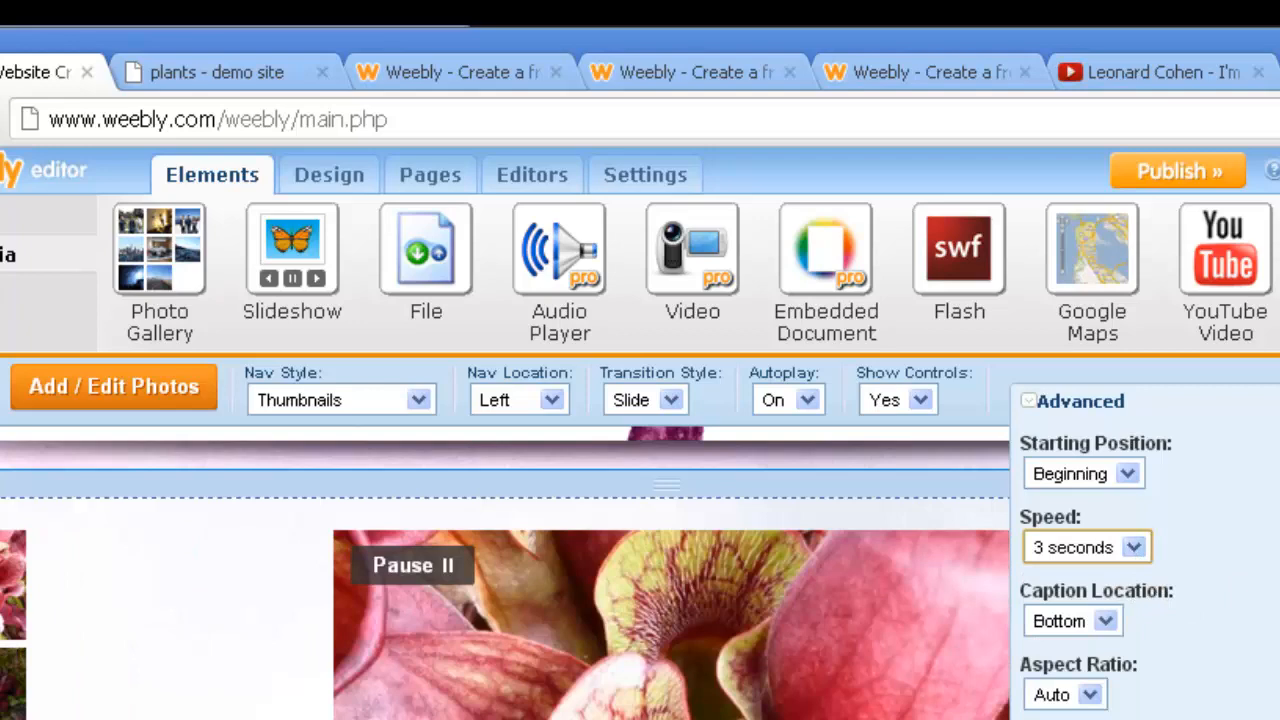
{"action": "left_click", "coordinate": [1272, 705]}
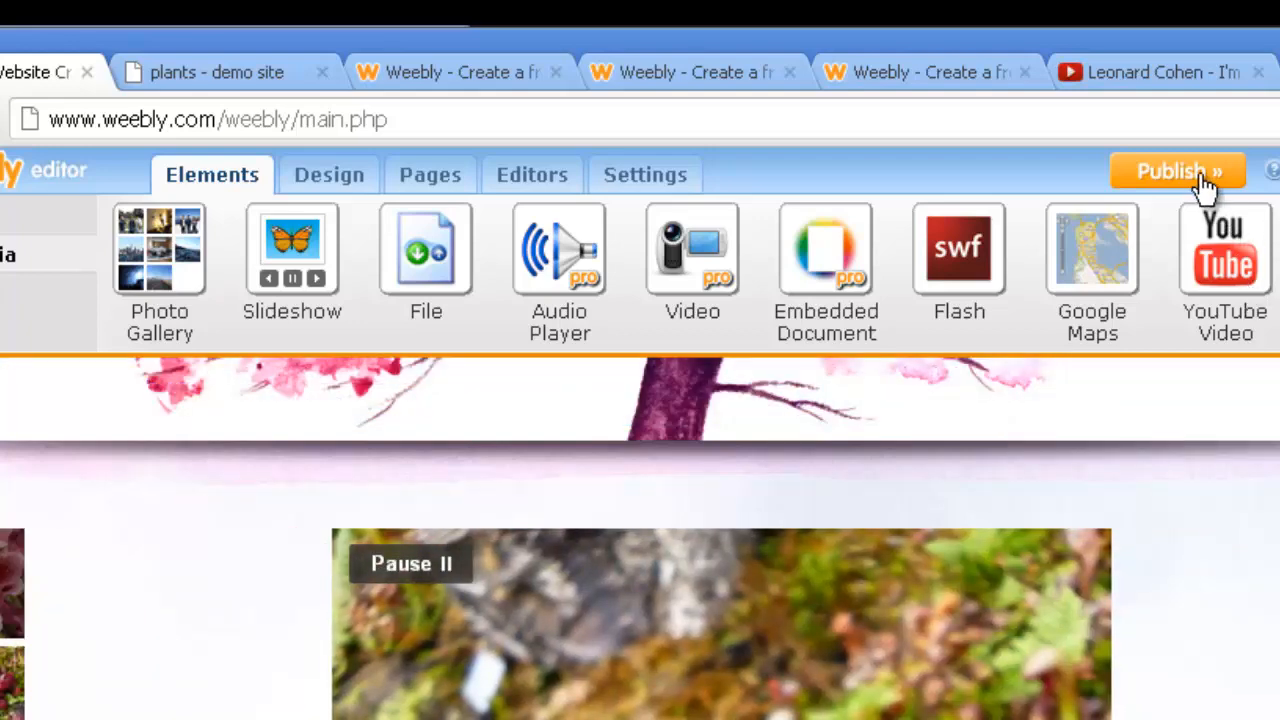
Publish the website again and reload the live plants page to check its slideshow.
{"action": "left_click", "coordinate": [1200, 178]}
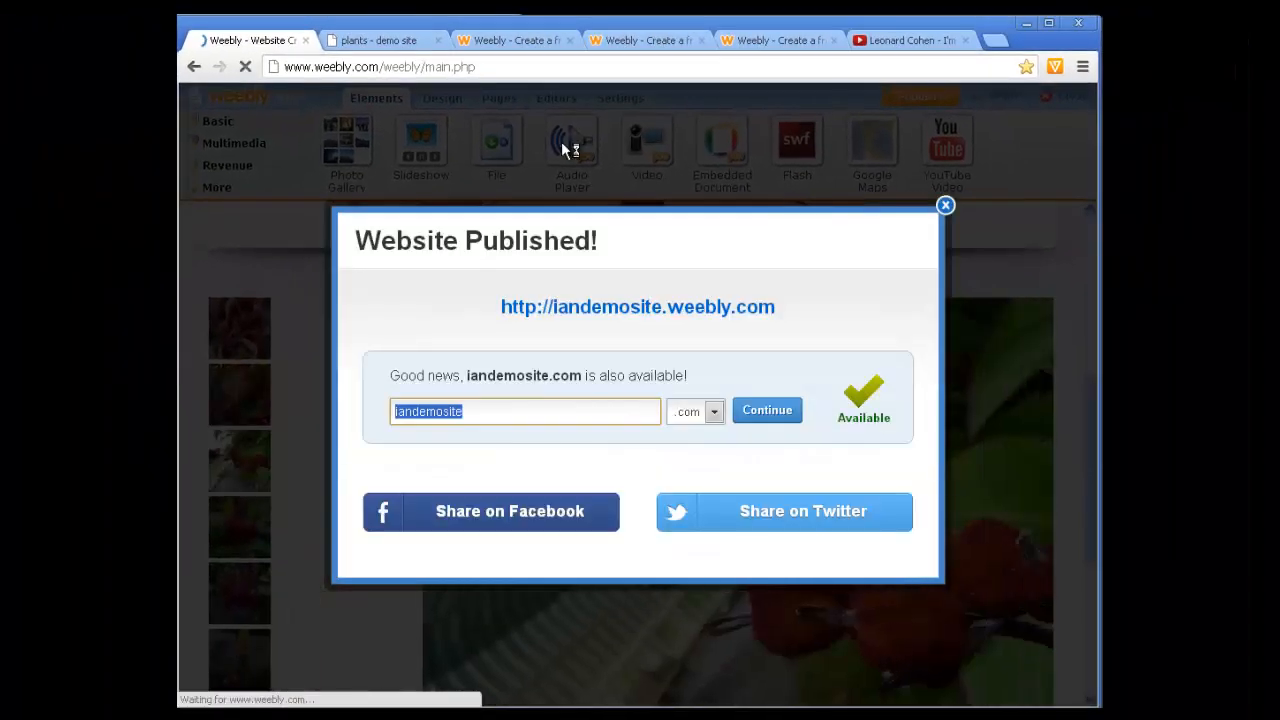
{"action": "left_click", "coordinate": [945, 207]}
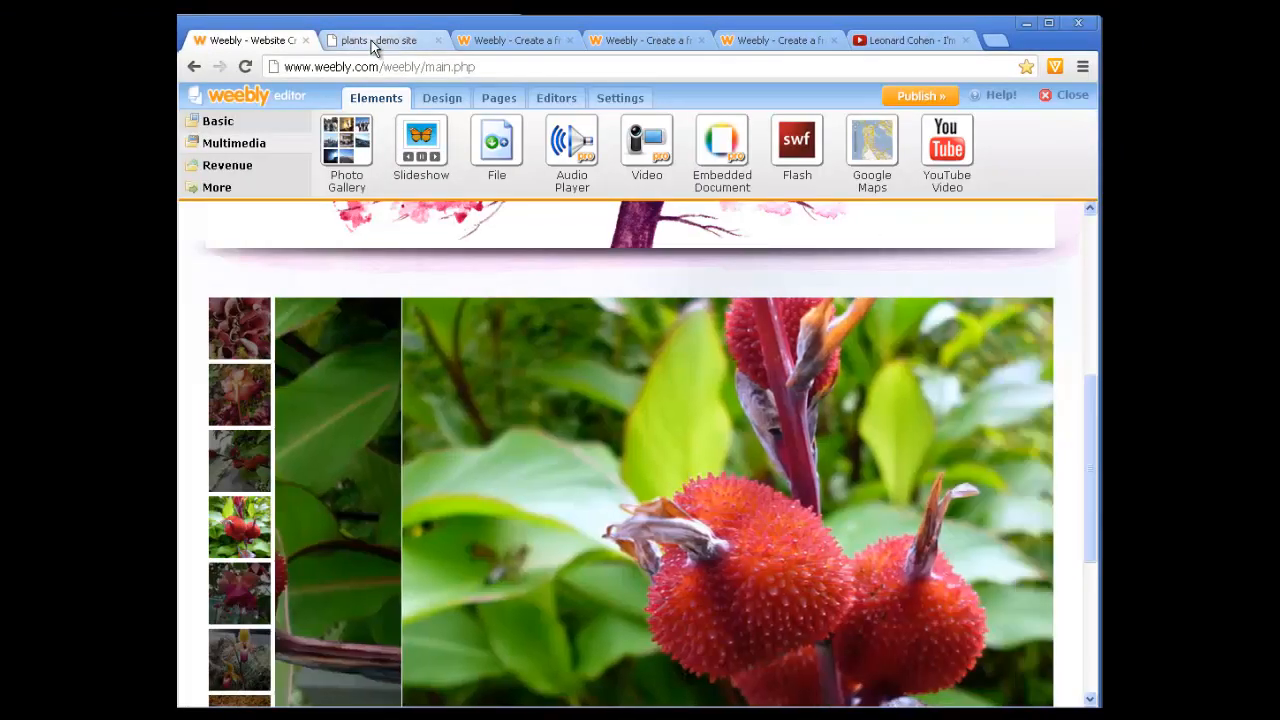
{"action": "left_click", "coordinate": [371, 40]}
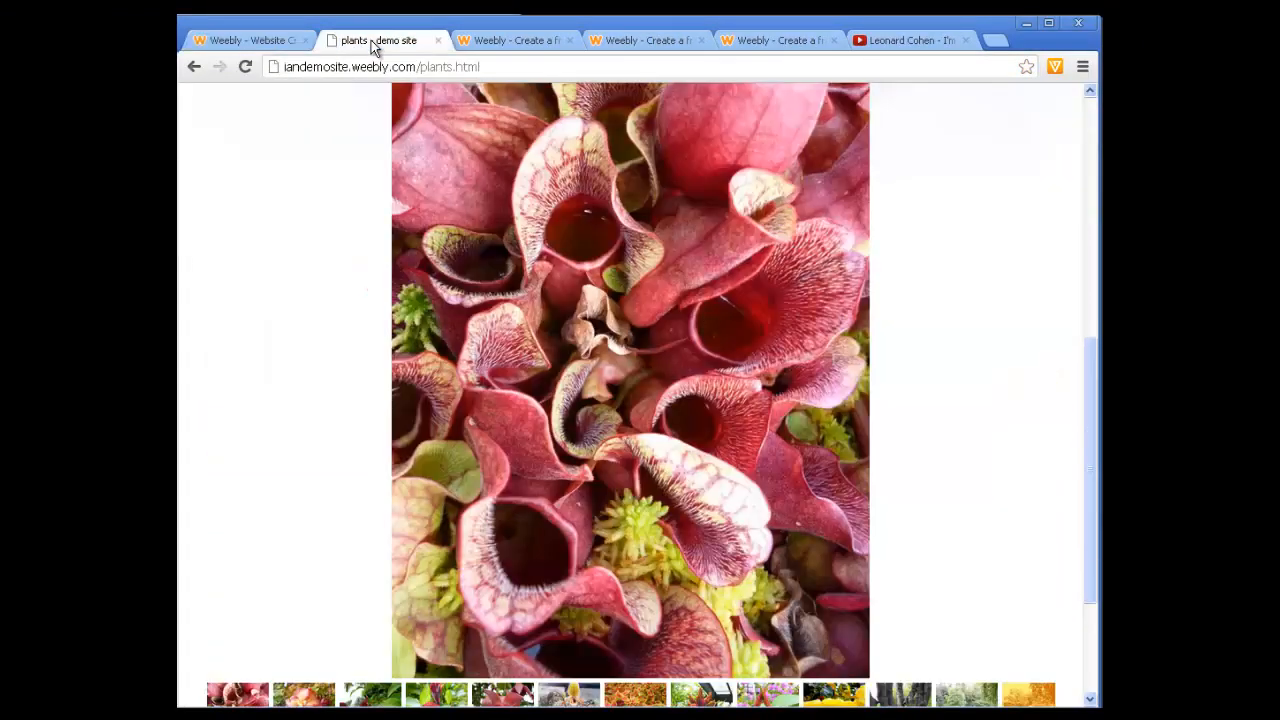
{"action": "key", "text": "F5"}
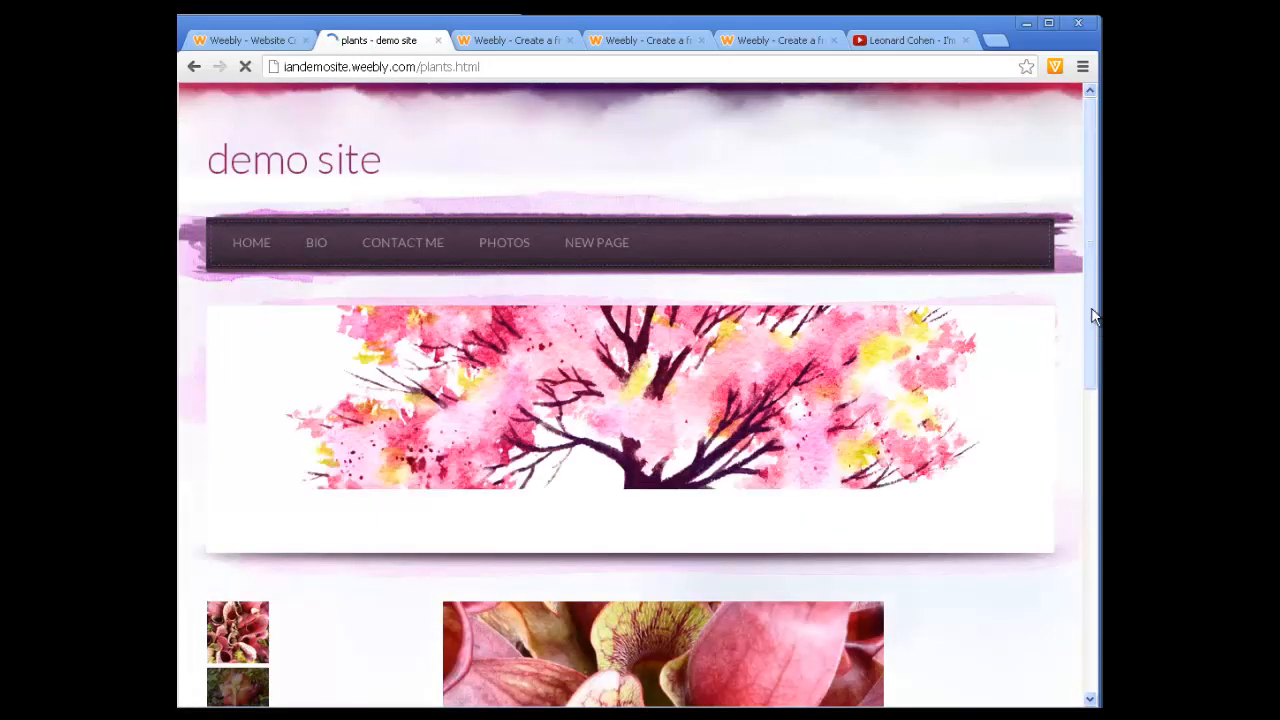
{"action": "scroll", "coordinate": [1089, 290], "scroll_direction": "down", "scroll_amount": 5}
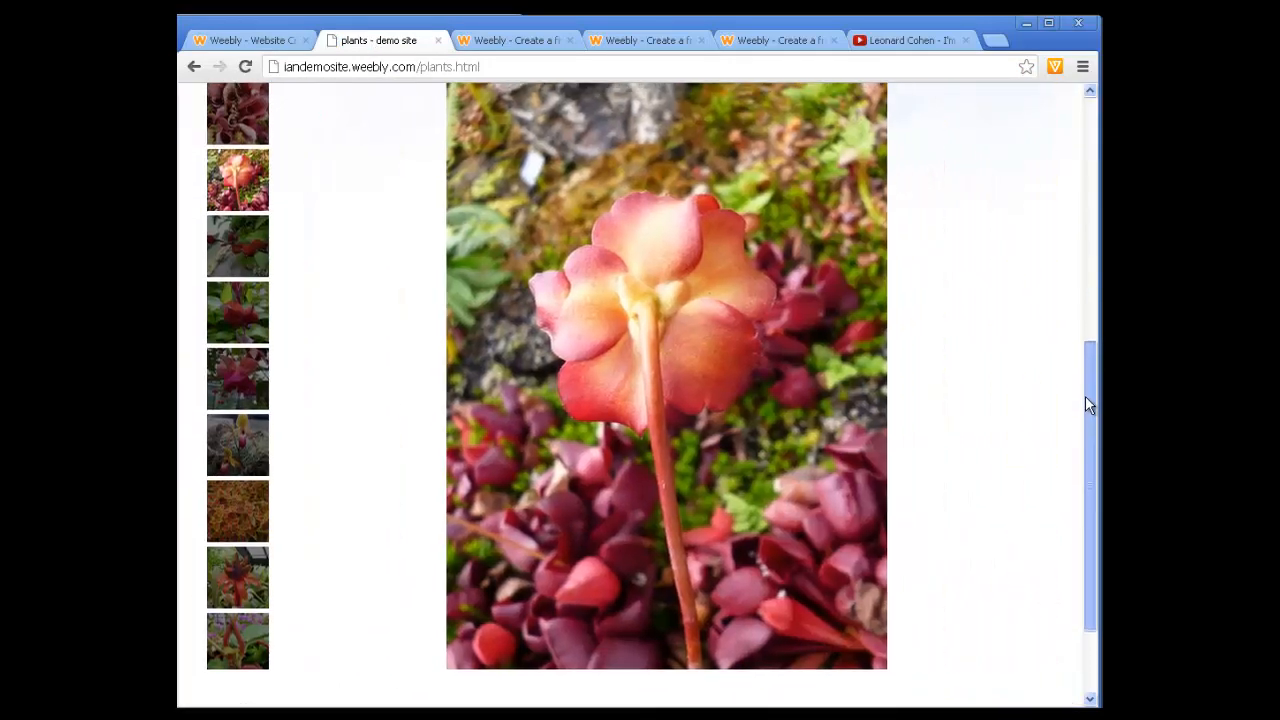
{"action": "left_click_drag", "start_coordinate": [1086, 396], "coordinate": [1088, 209]}
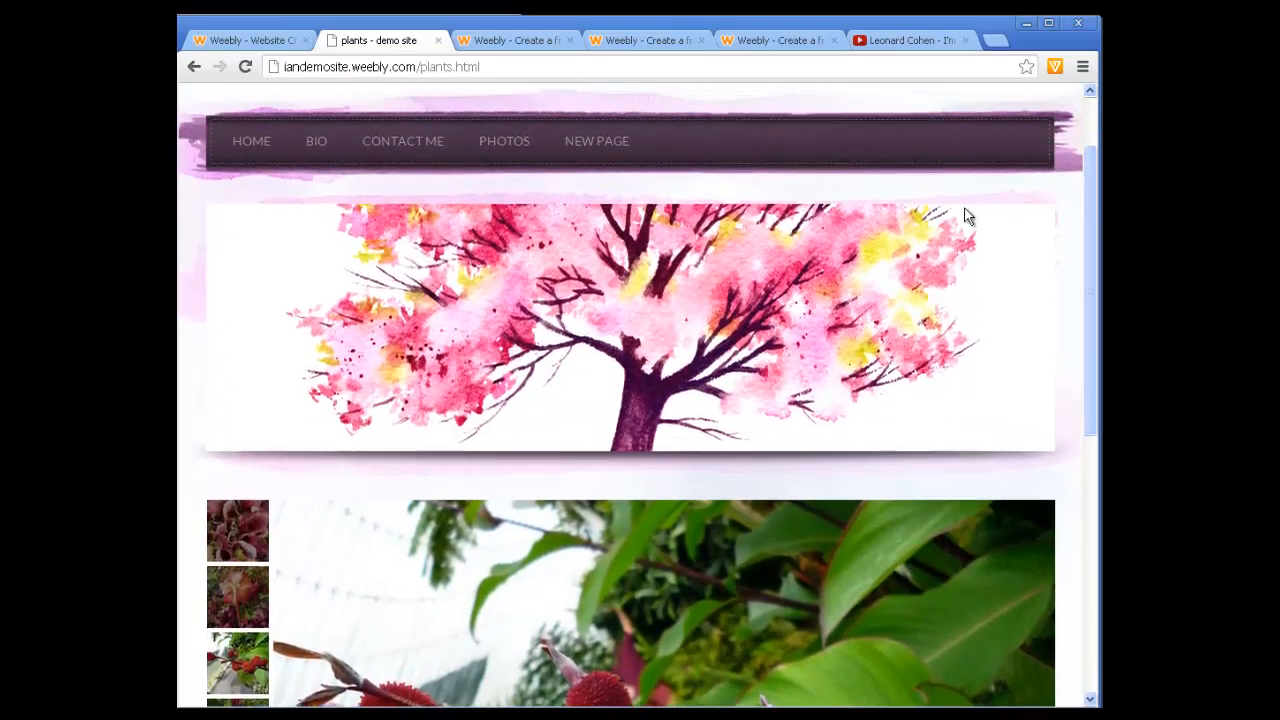
Review the published Home page and test its Leonard Cohen video by playing it, skipping ahead to about 1:16 and pausing.
{"action": "left_click", "coordinate": [258, 143]}
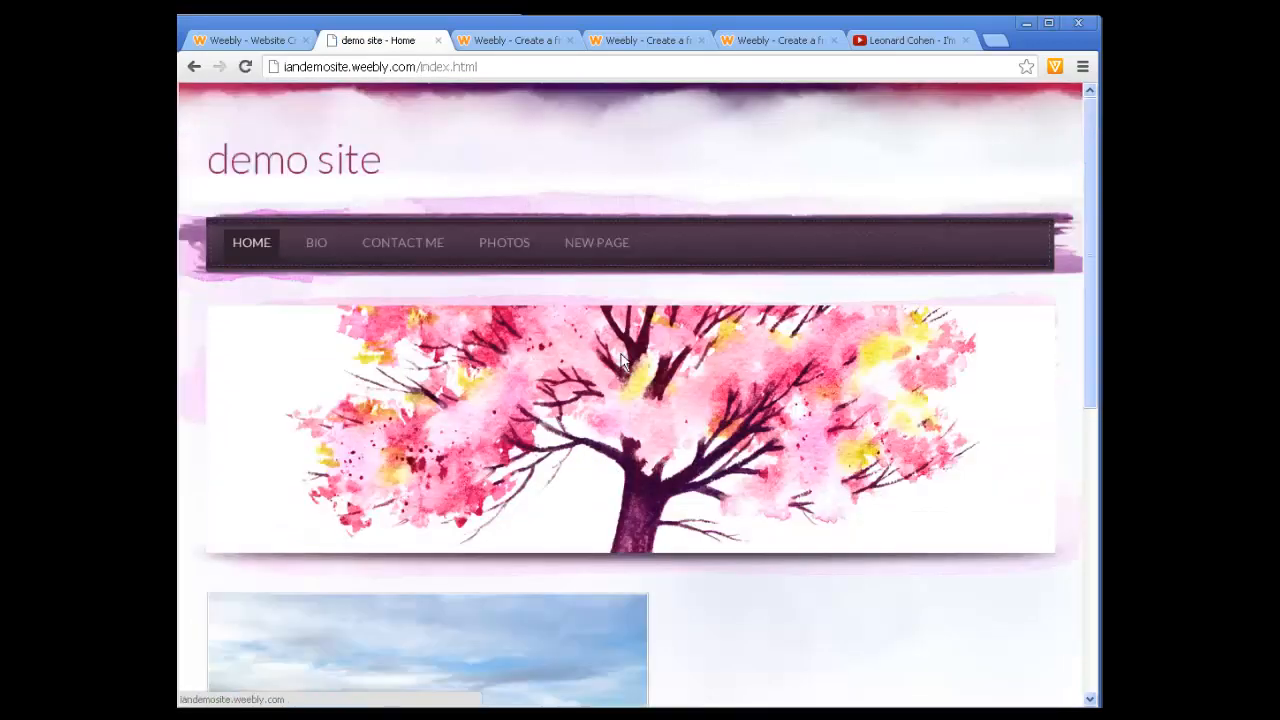
{"action": "scroll", "coordinate": [870, 340], "scroll_direction": "down", "scroll_amount": 5}
{"action": "scroll", "coordinate": [870, 340], "scroll_direction": "up", "scroll_amount": 3}
{"action": "scroll", "coordinate": [870, 340], "scroll_direction": "down", "scroll_amount": 3}
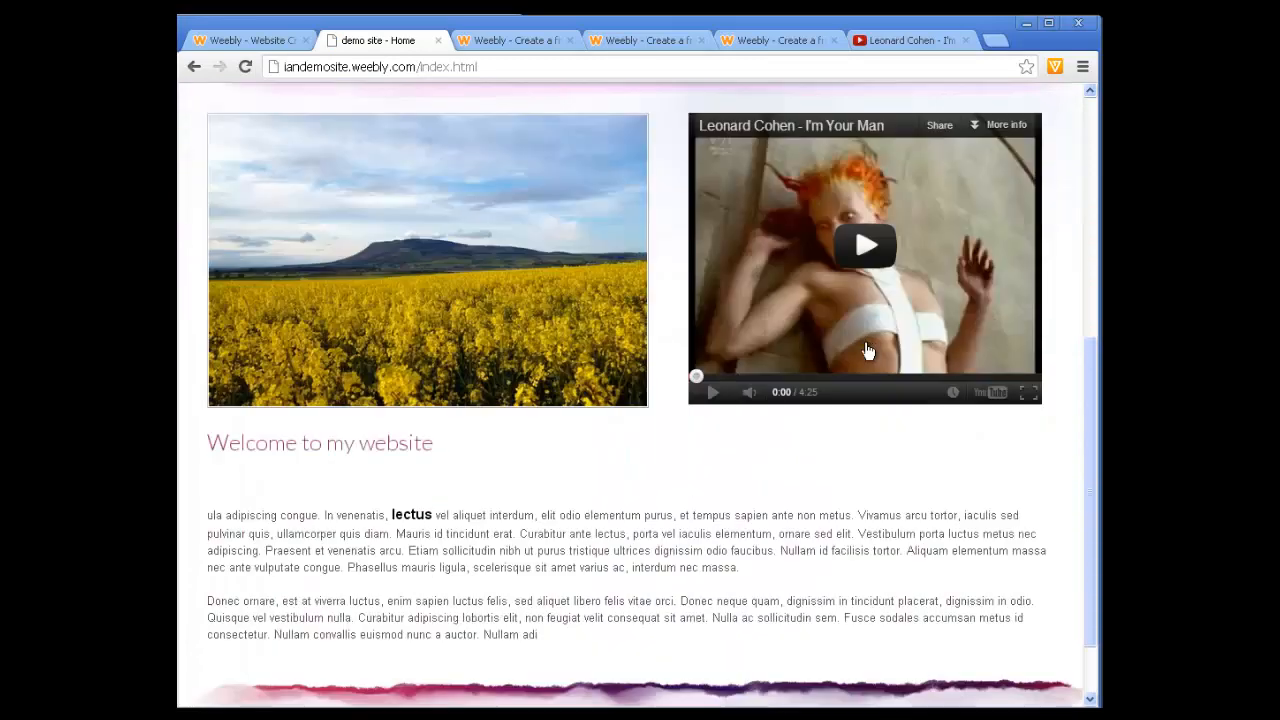
{"action": "left_click", "coordinate": [866, 248]}
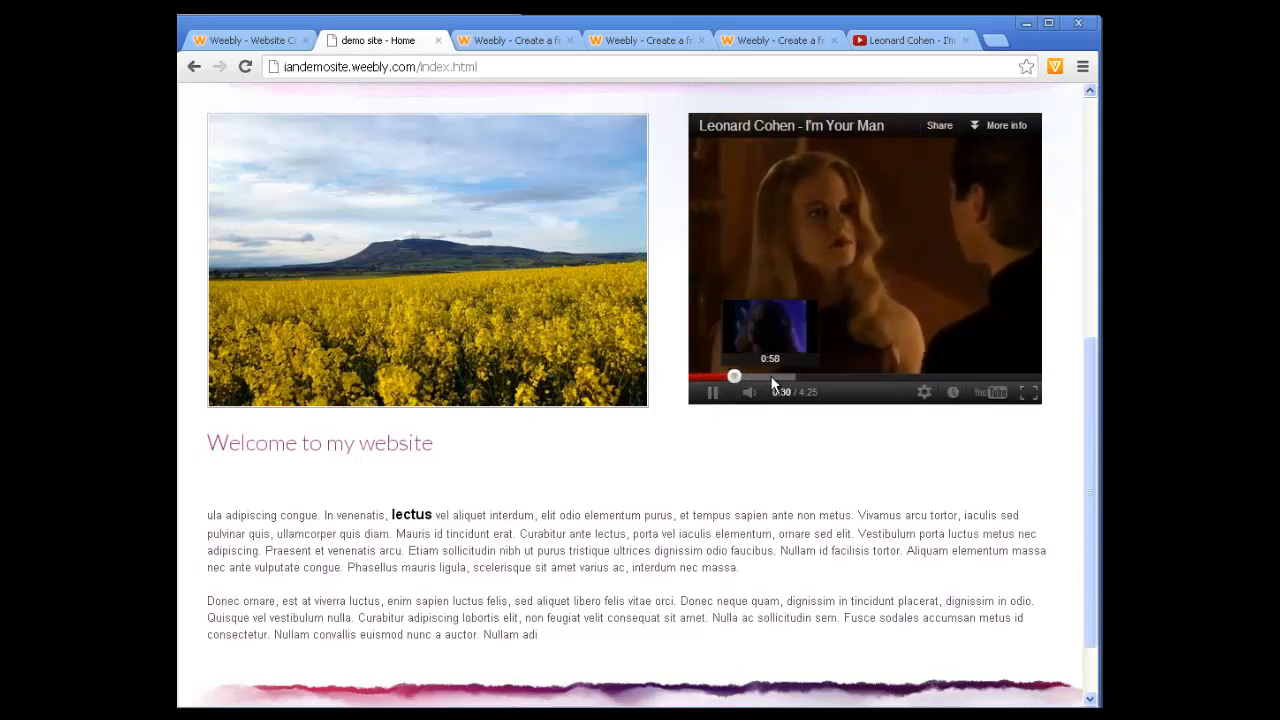
{"action": "left_click_drag", "start_coordinate": [770, 376], "coordinate": [794, 379]}
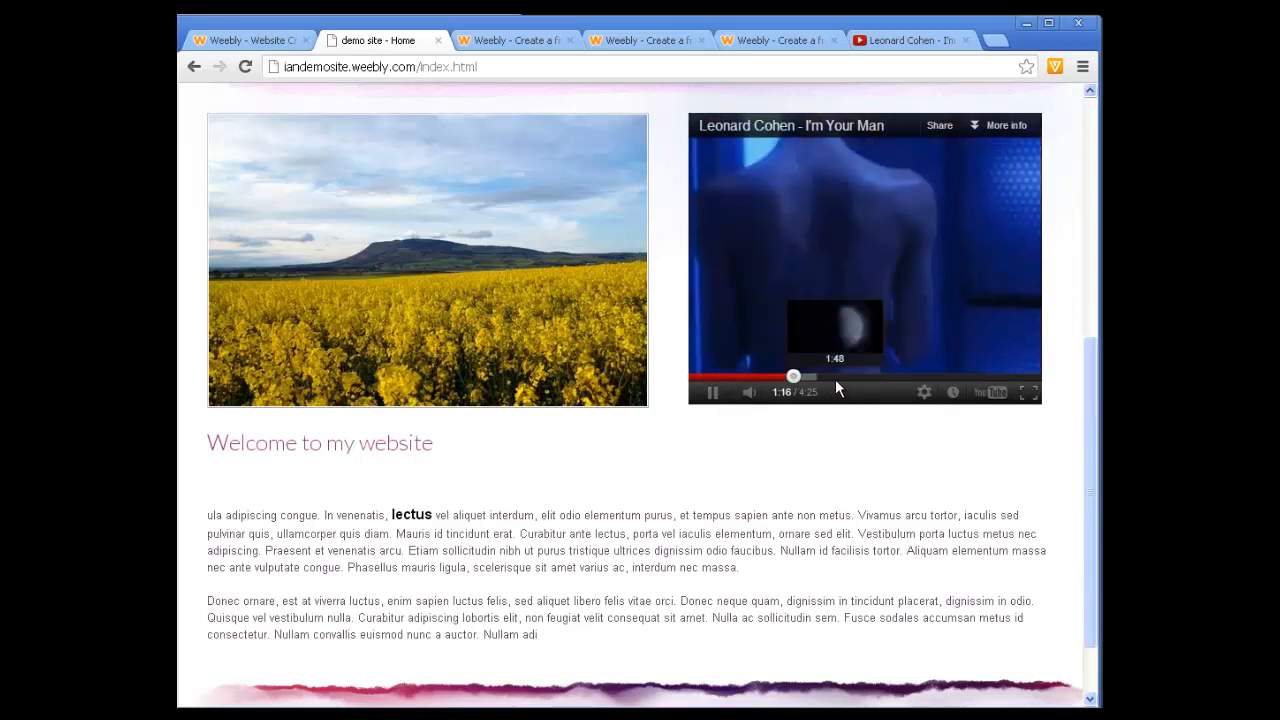
{"action": "left_click", "coordinate": [713, 393]}
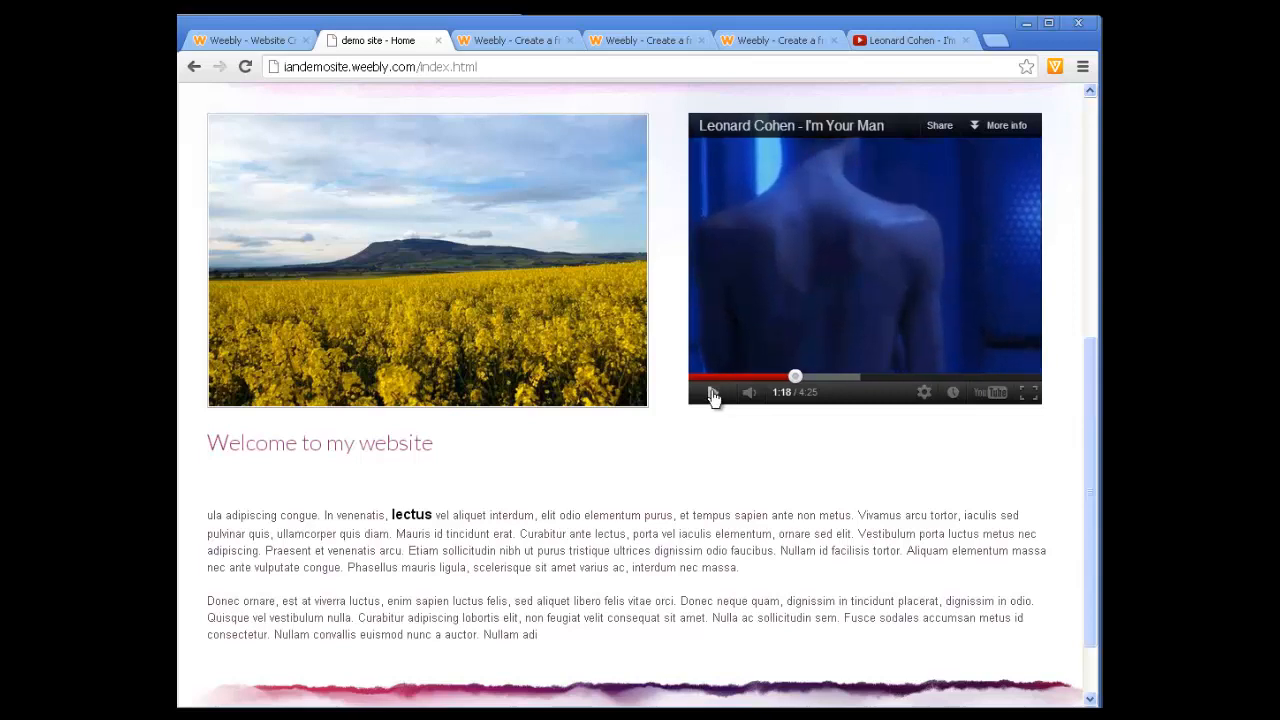
{"action": "scroll", "coordinate": [900, 430], "scroll_direction": "up", "scroll_amount": 1}
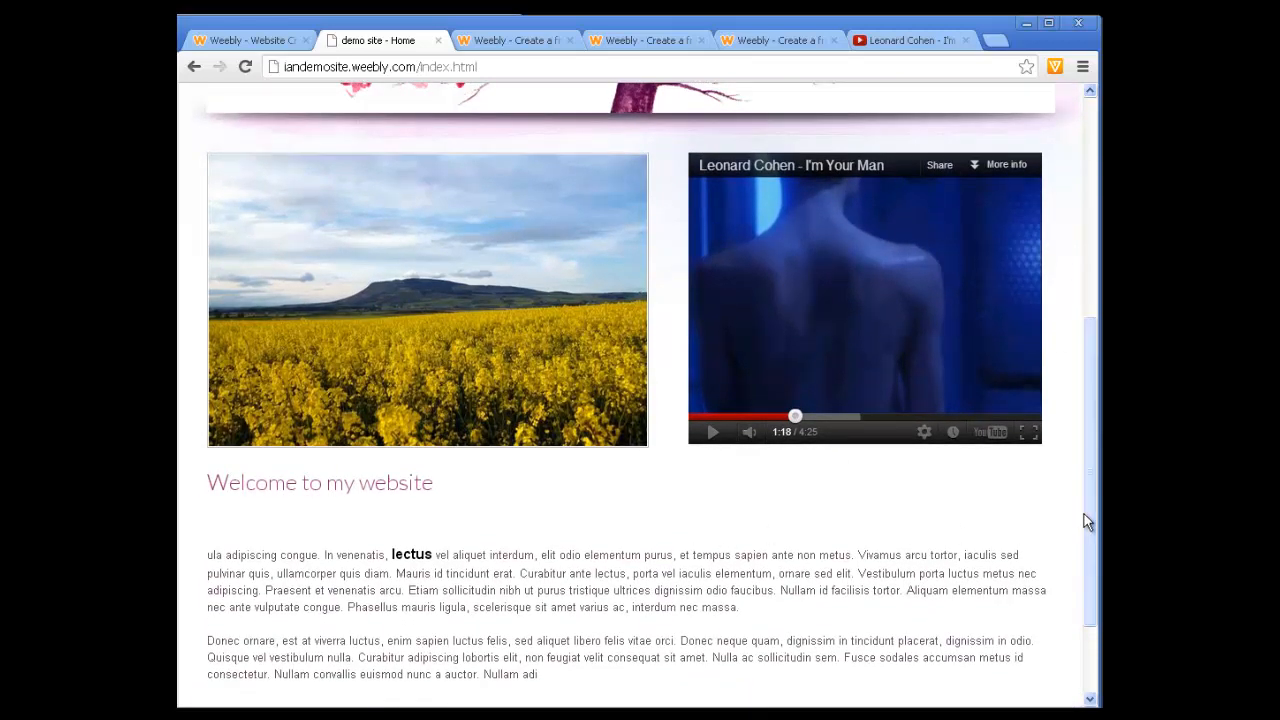
{"action": "left_click_drag", "start_coordinate": [1088, 520], "coordinate": [988, 296]}
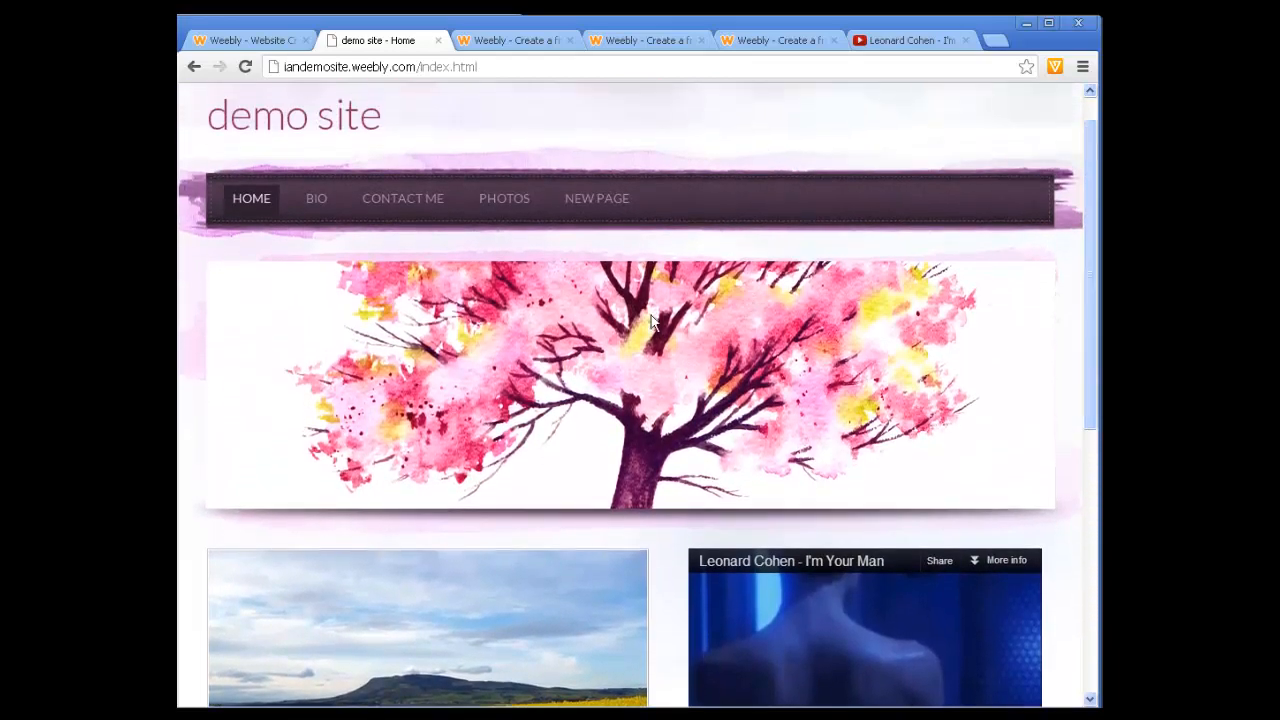
Return to the Weebly editor, change the Home page's layout to the short header version and review the page.
{"action": "left_click", "coordinate": [250, 40]}
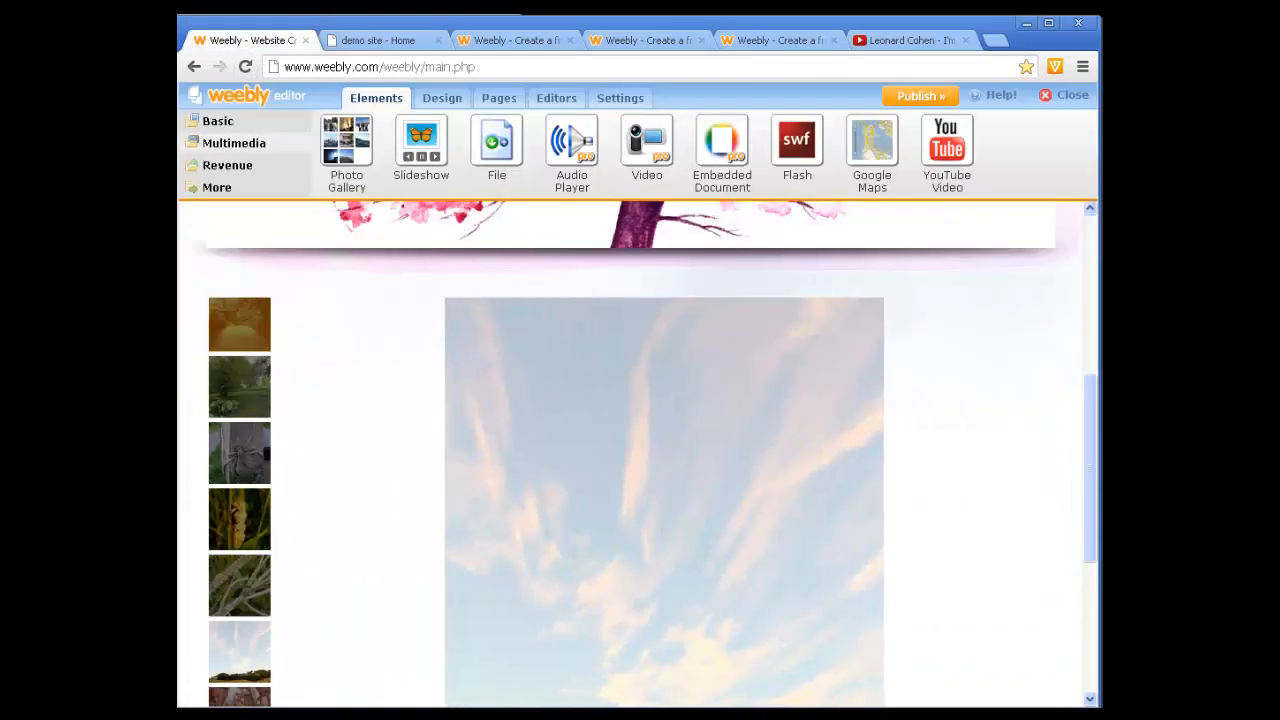
{"action": "left_click_drag", "start_coordinate": [1091, 402], "coordinate": [1088, 230]}
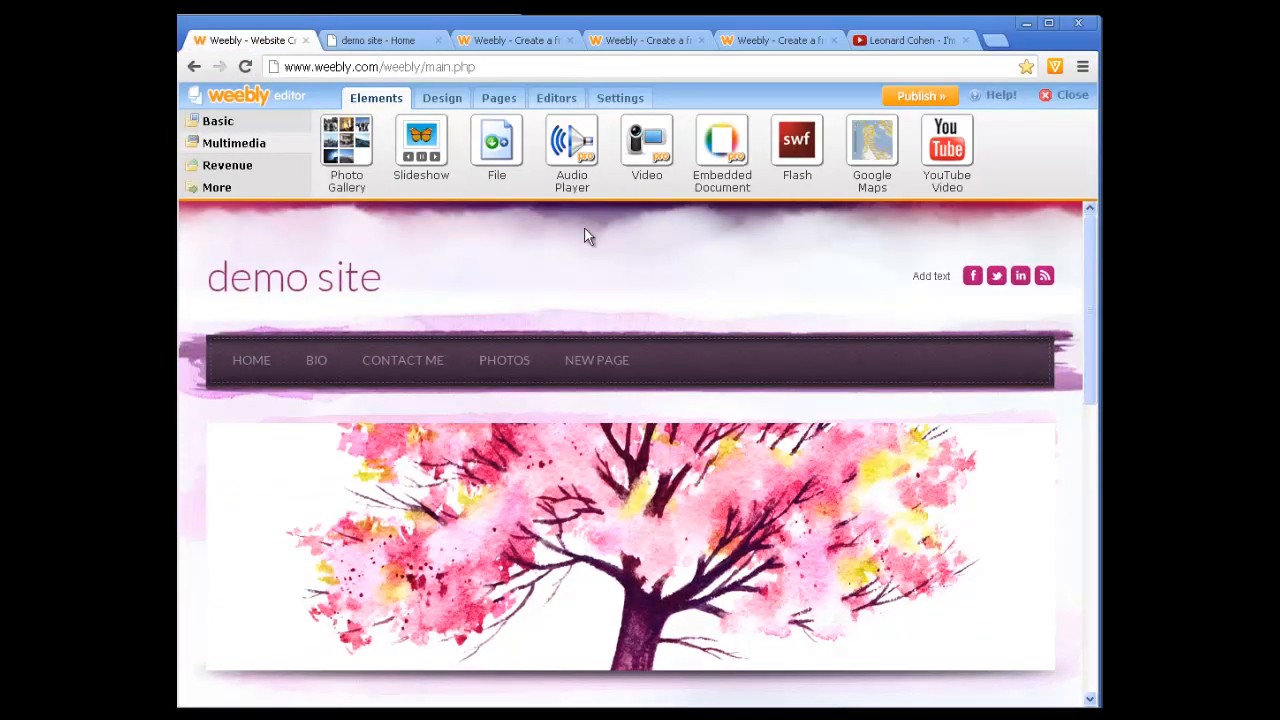
{"action": "left_click", "coordinate": [502, 99]}
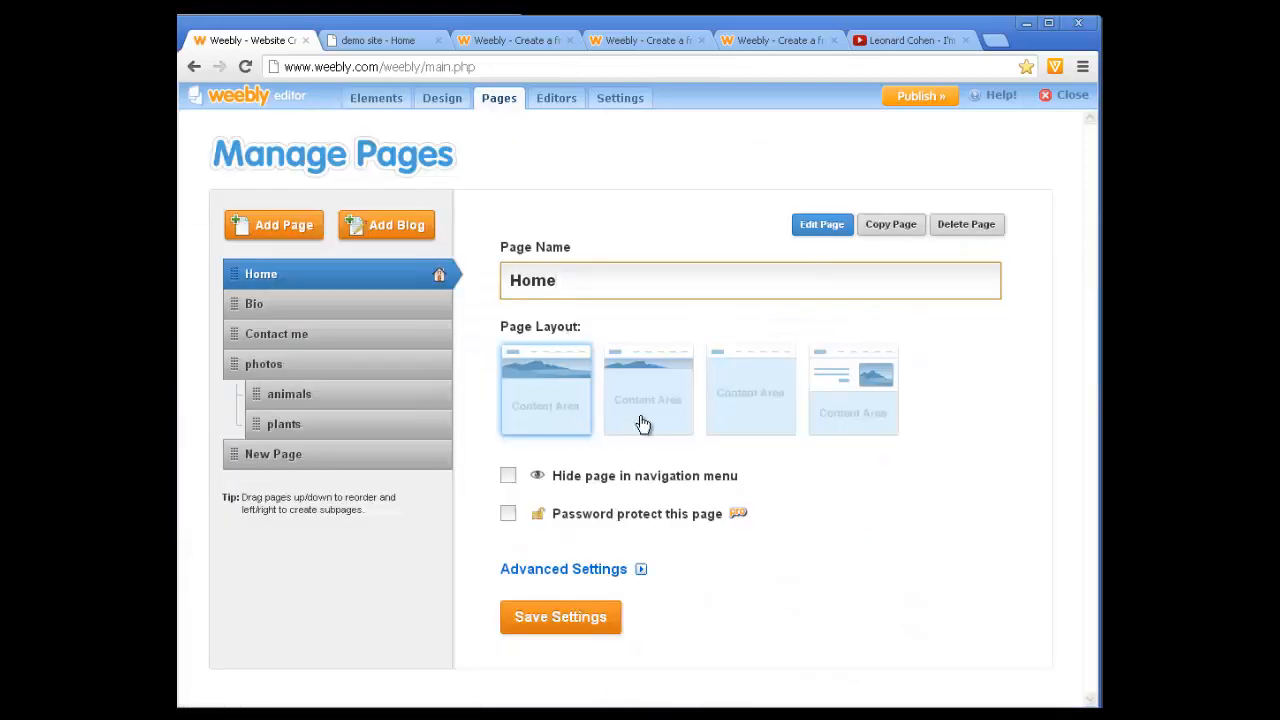
{"action": "left_click", "coordinate": [648, 399]}
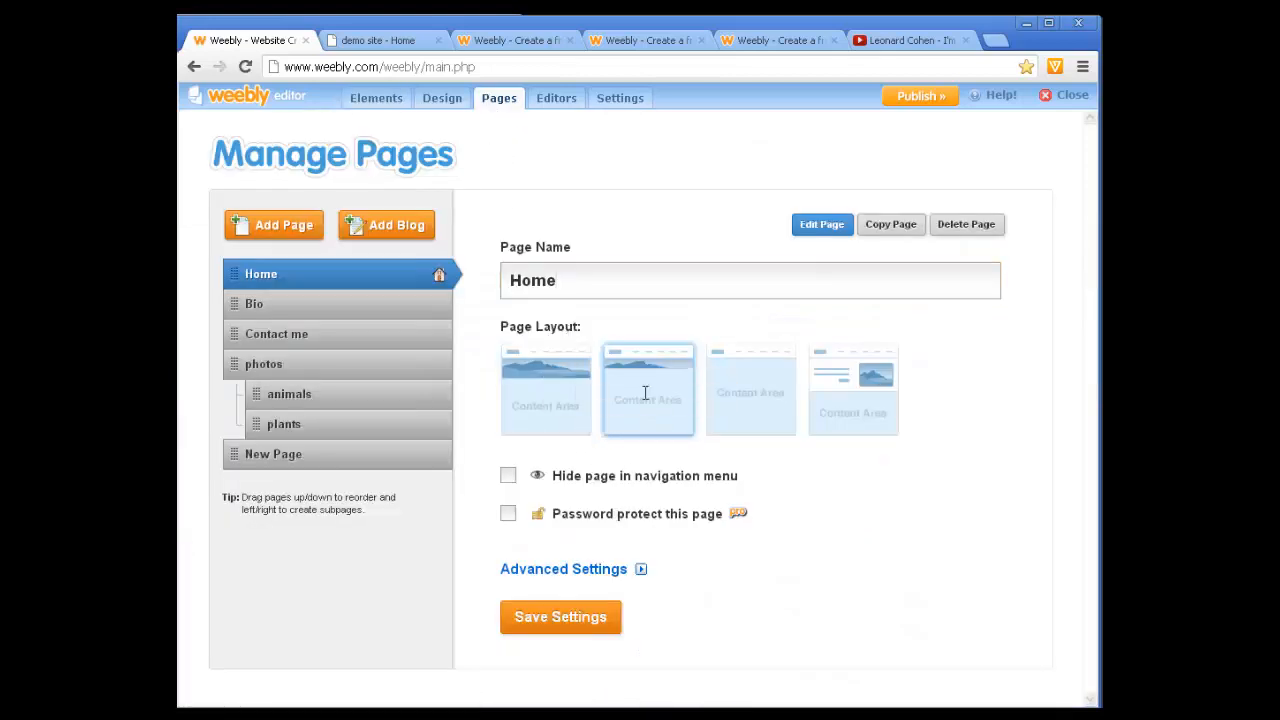
{"action": "left_click", "coordinate": [820, 225]}
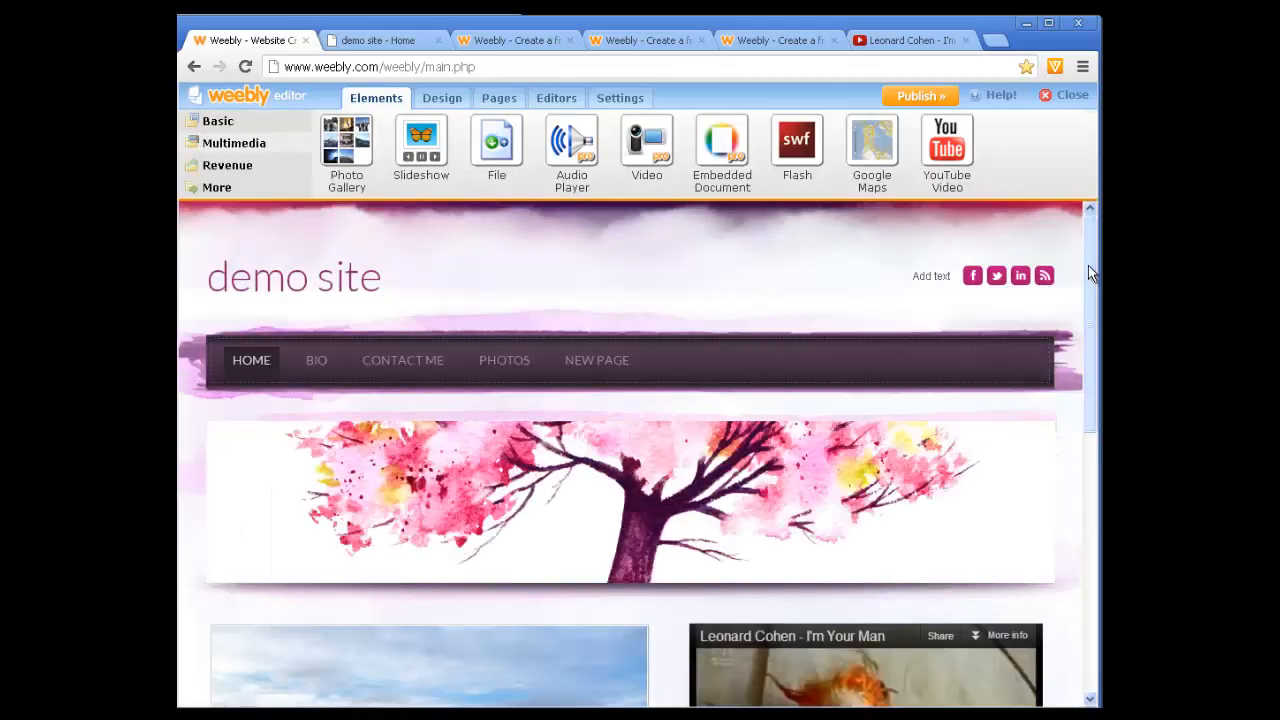
{"action": "mouse_move", "coordinate": [1088, 265]}
{"action": "left_mouse_down"}
{"action": "mouse_move", "coordinate": [1095, 440]}
{"action": "mouse_move", "coordinate": [1088, 273]}
{"action": "left_mouse_up"}
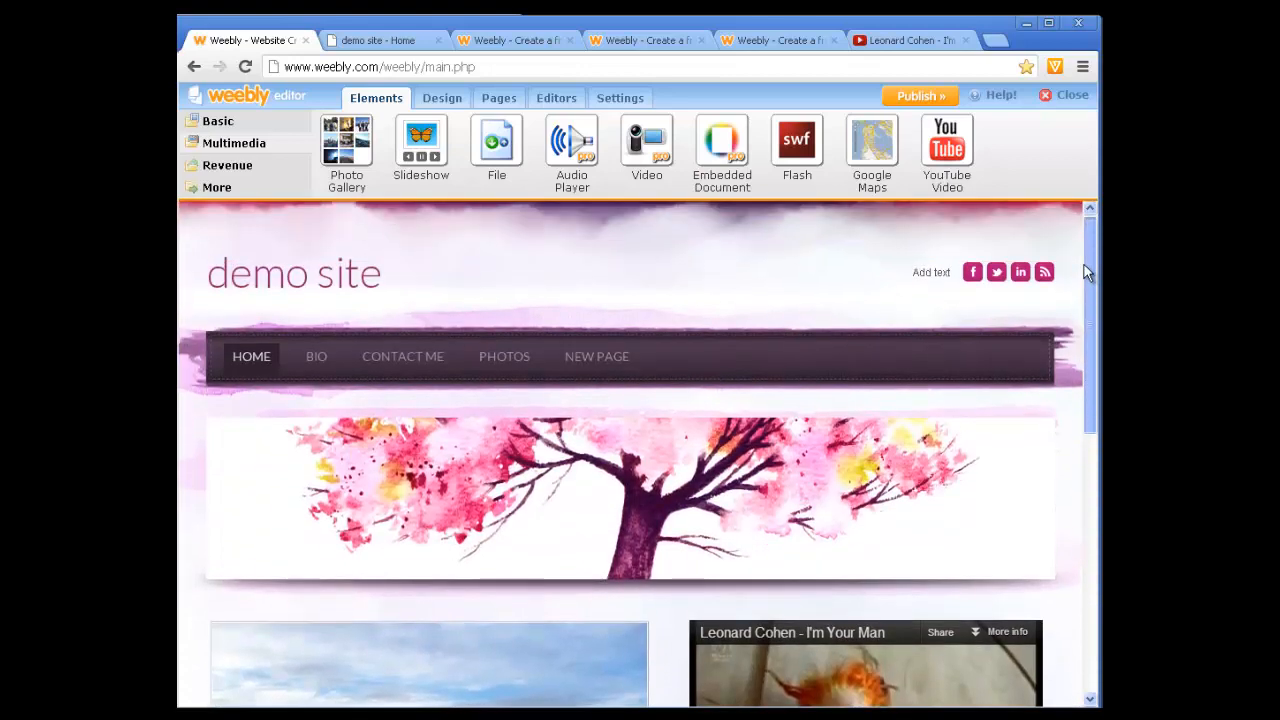
{"action": "left_click", "coordinate": [496, 98]}
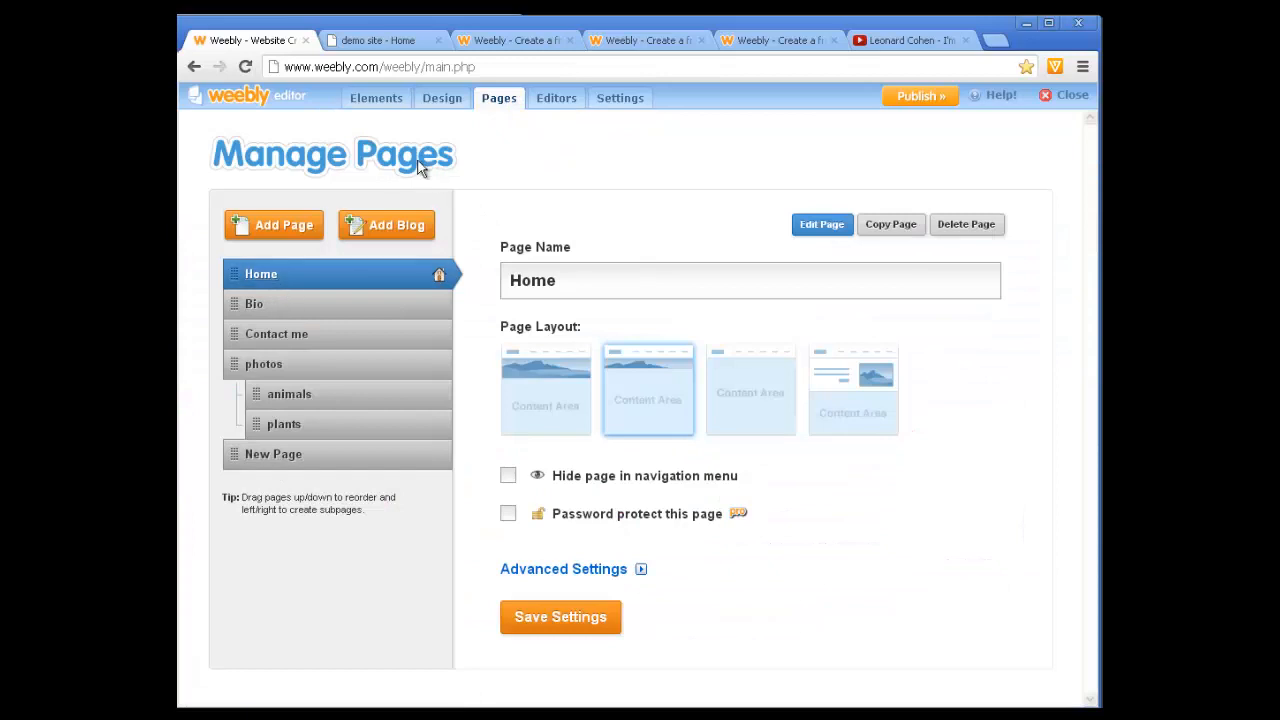
Add a Google Maps element to the Home page directly below the body text.
{"action": "left_click", "coordinate": [377, 98]}
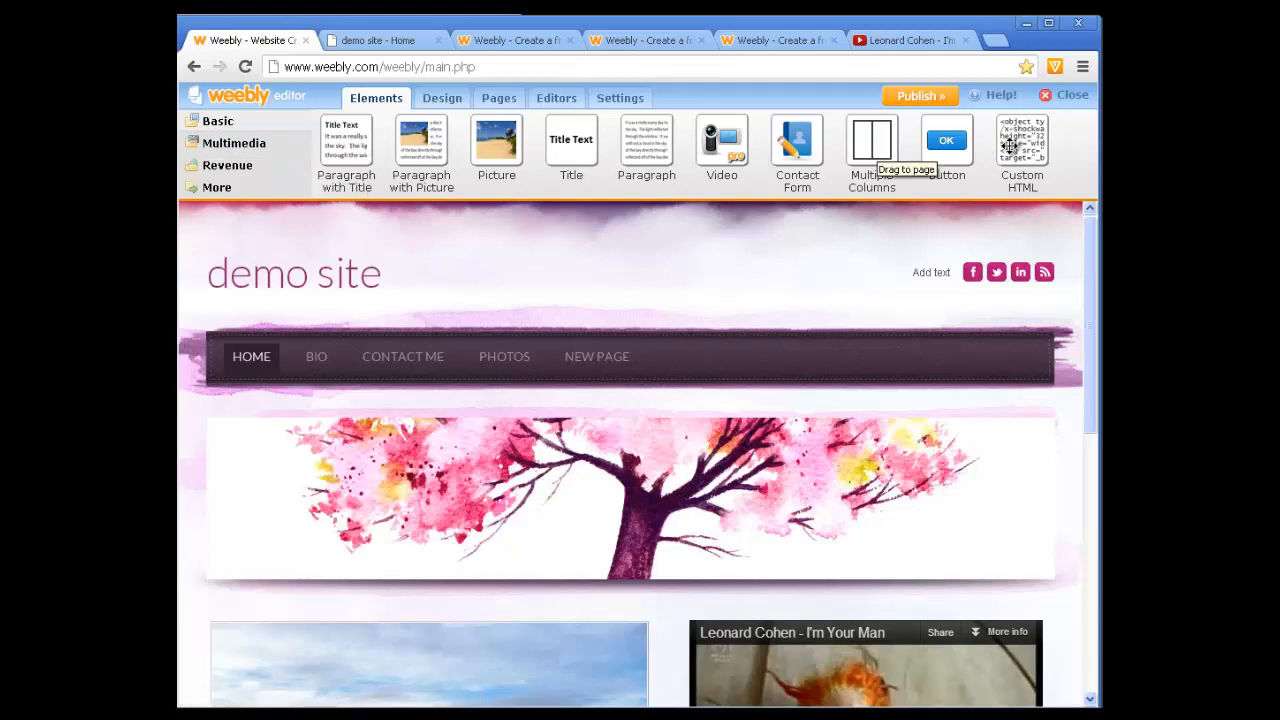
{"action": "left_click", "coordinate": [236, 143]}
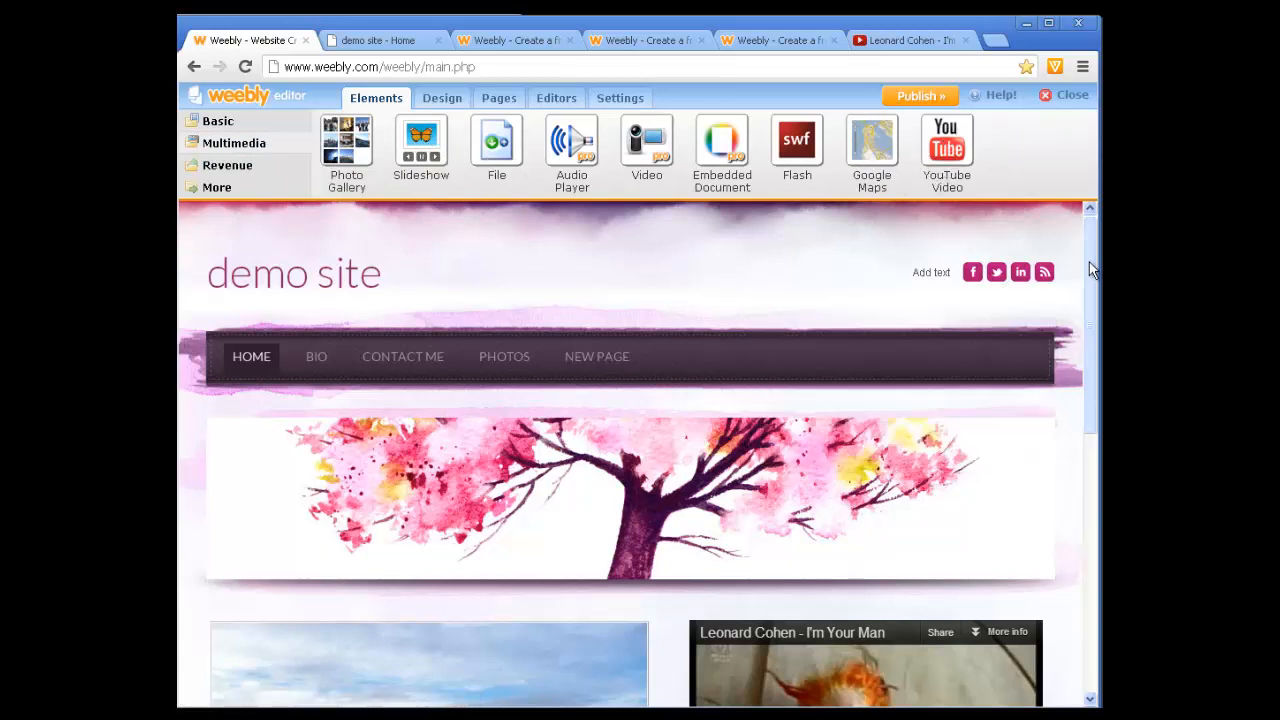
{"action": "left_click_drag", "start_coordinate": [1089, 262], "coordinate": [1095, 560]}
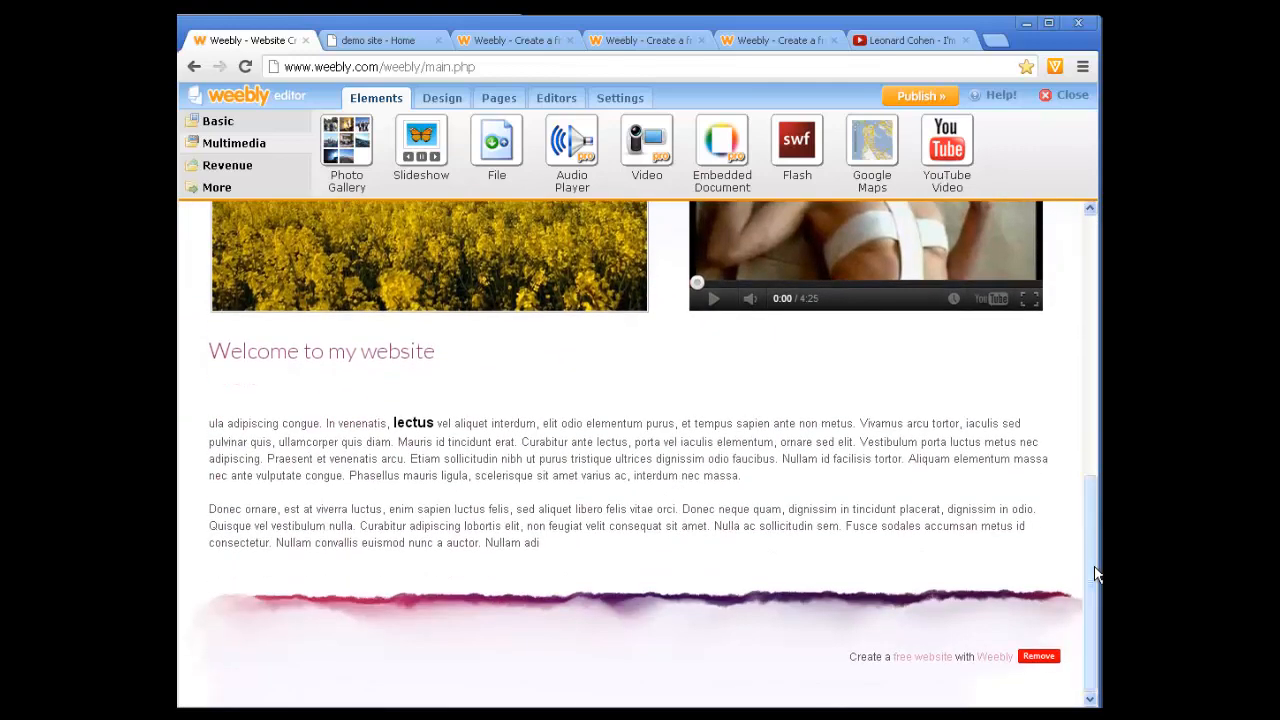
{"action": "left_click_drag", "start_coordinate": [871, 143], "coordinate": [760, 586]}
{"action": "left_click_drag", "start_coordinate": [588, 630], "coordinate": [560, 615]}
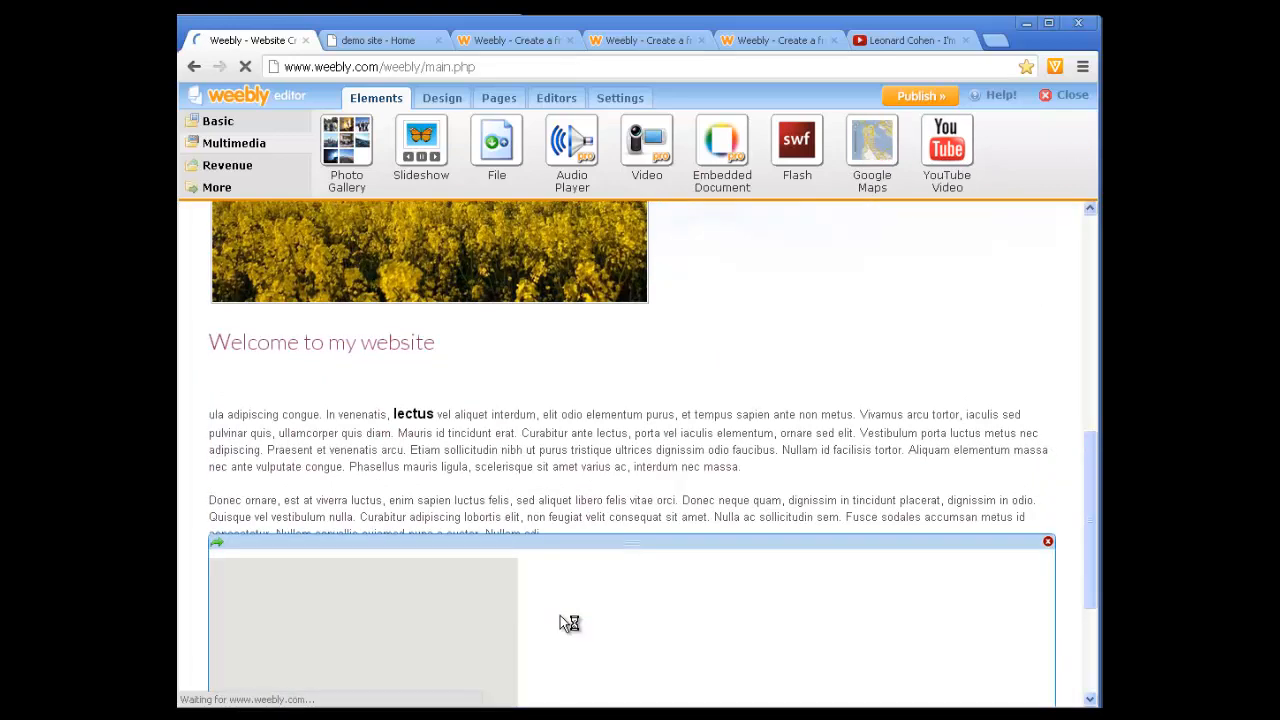
{"action": "left_click_drag", "start_coordinate": [1089, 481], "coordinate": [1088, 538]}
Set the map's address to Edinburgh and zoom the map out two levels.
{"action": "left_click", "coordinate": [460, 474]}
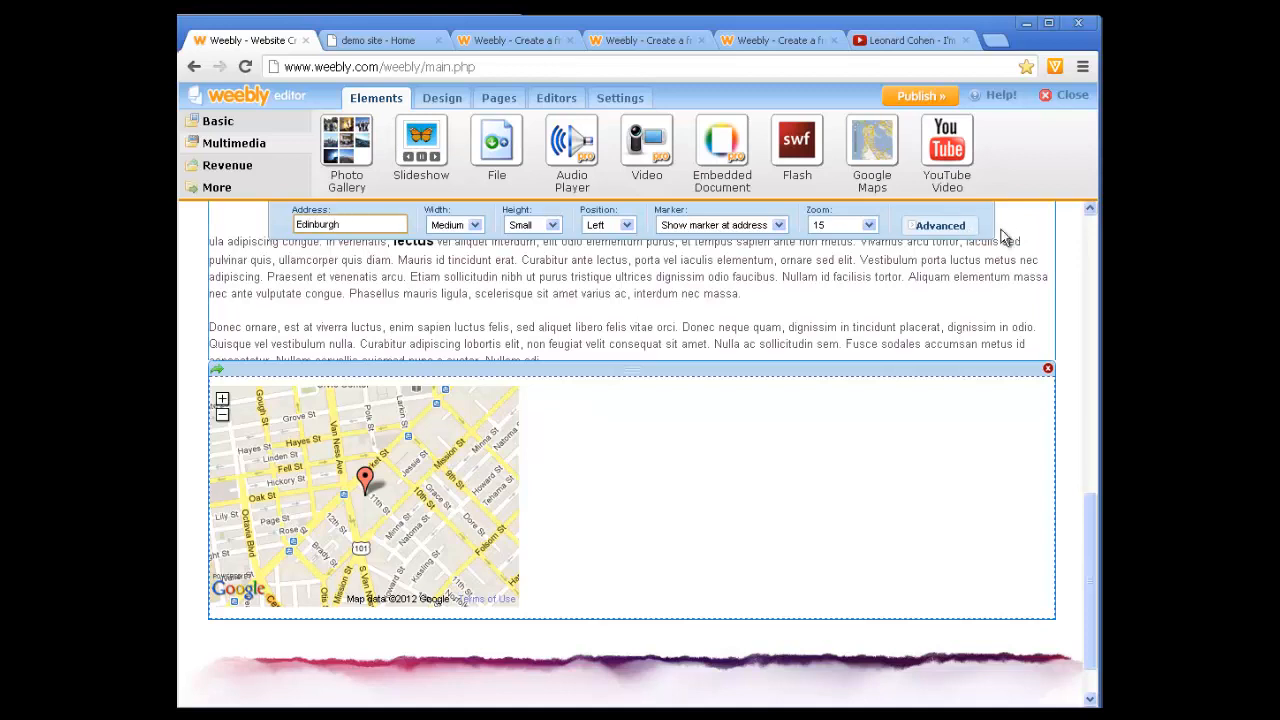
{"action": "left_click", "coordinate": [1026, 228]}
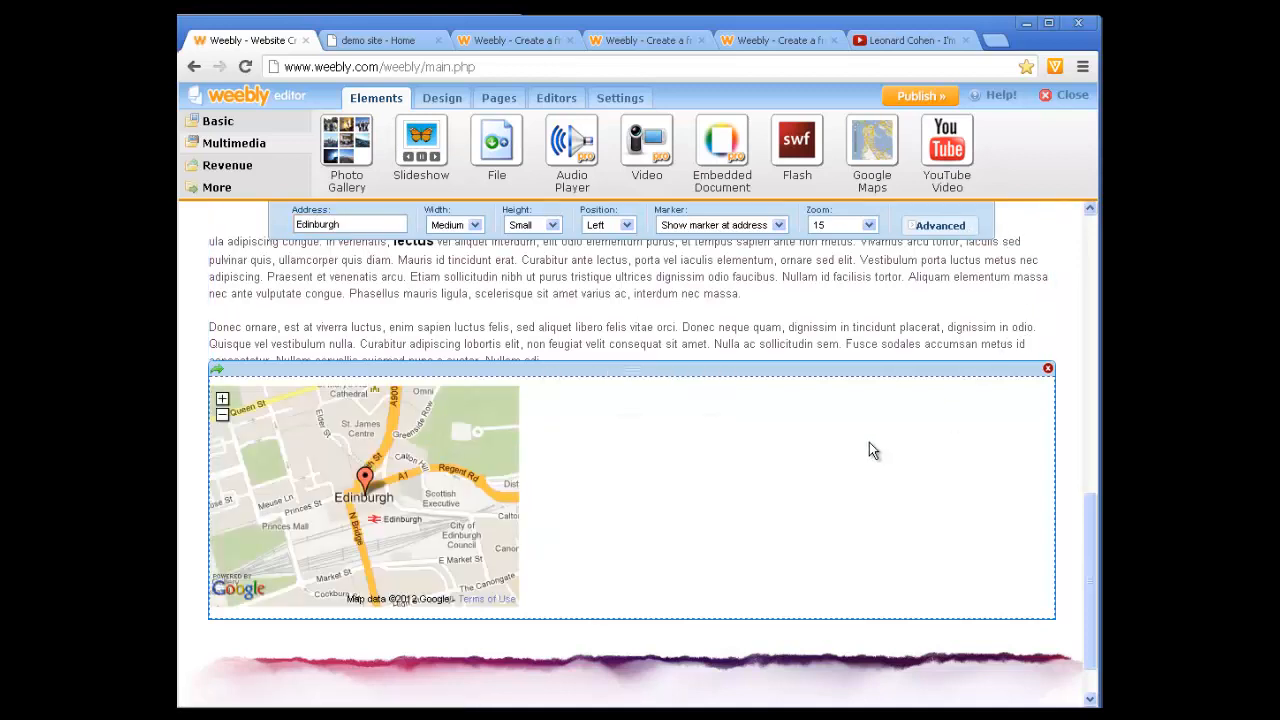
{"action": "left_click", "coordinate": [222, 416]}
{"action": "left_click", "coordinate": [222, 416]}
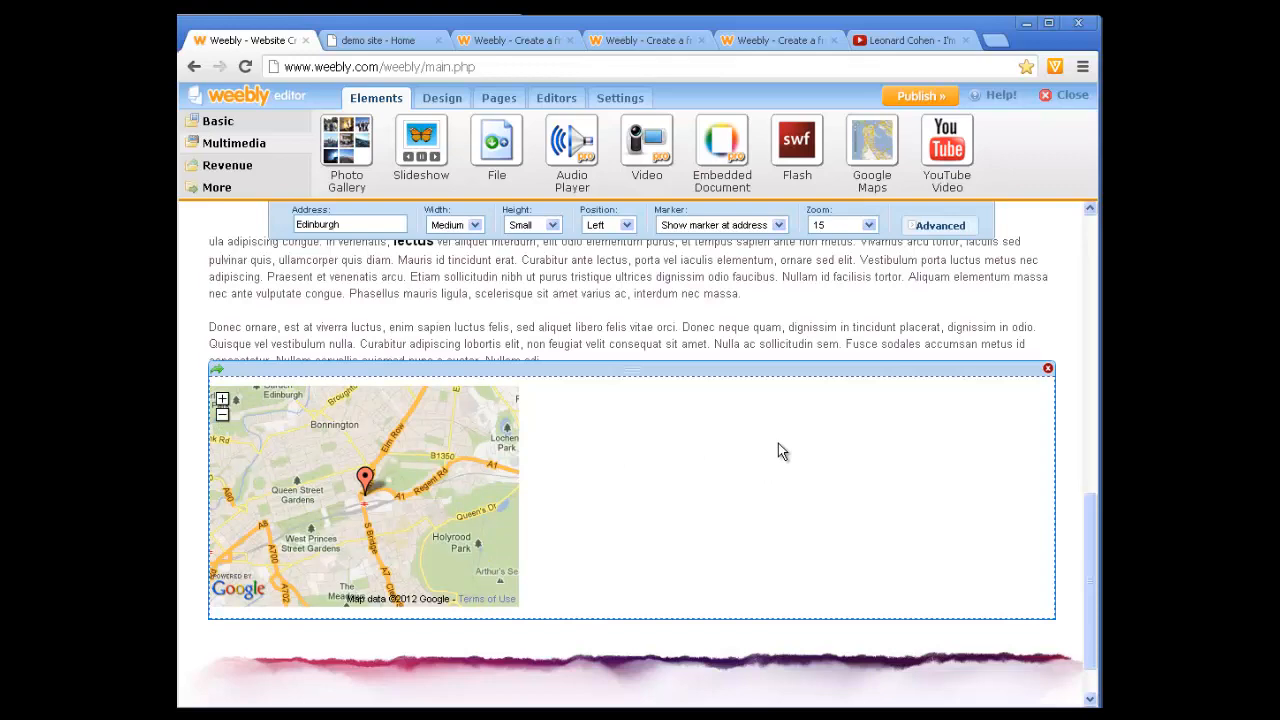
Look through the revenue and additional elements, and add a contact form to the Home page directly below the header image.
{"action": "left_click_drag", "start_coordinate": [1091, 510], "coordinate": [1081, 236]}
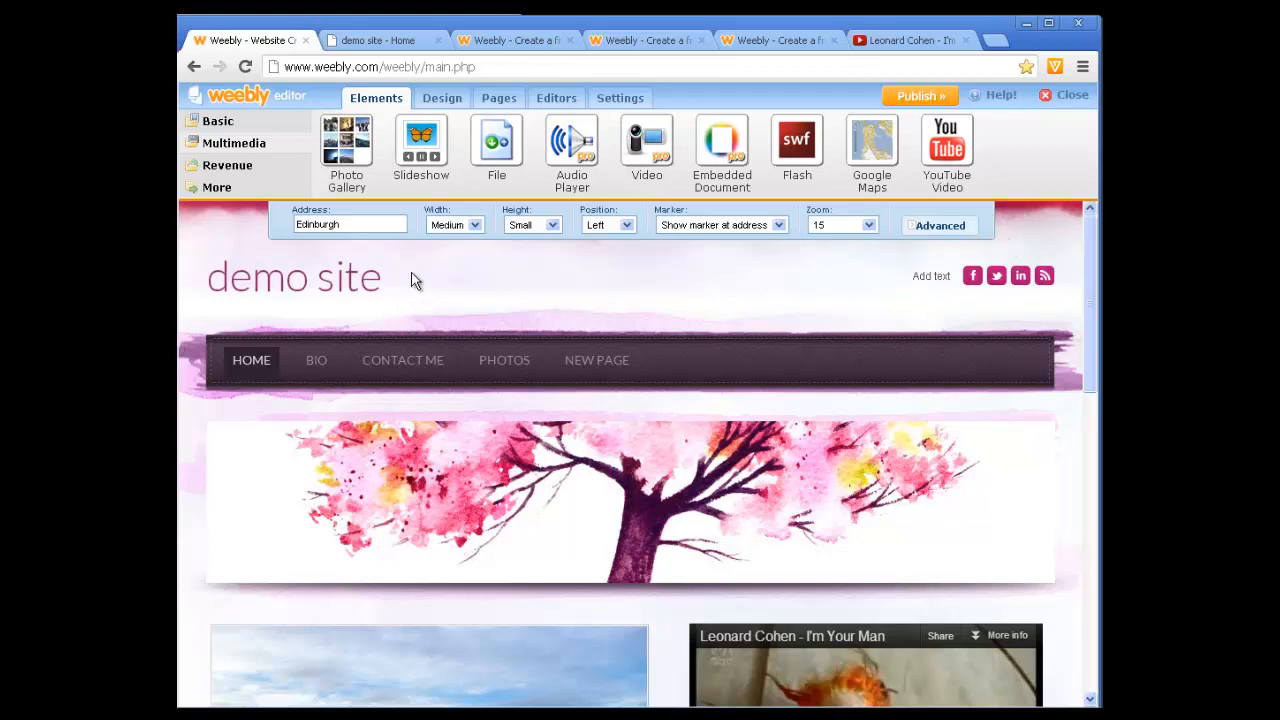
{"action": "left_click", "coordinate": [246, 171]}
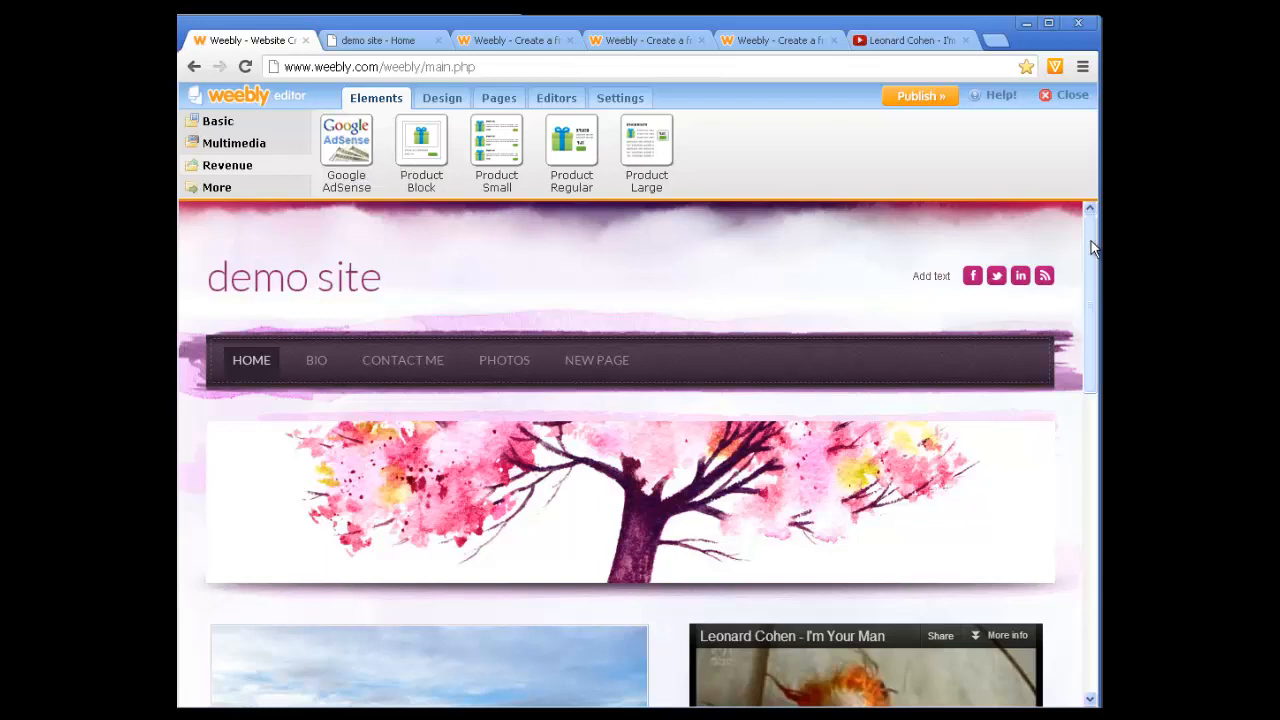
{"action": "left_click_drag", "start_coordinate": [1091, 256], "coordinate": [1090, 228]}
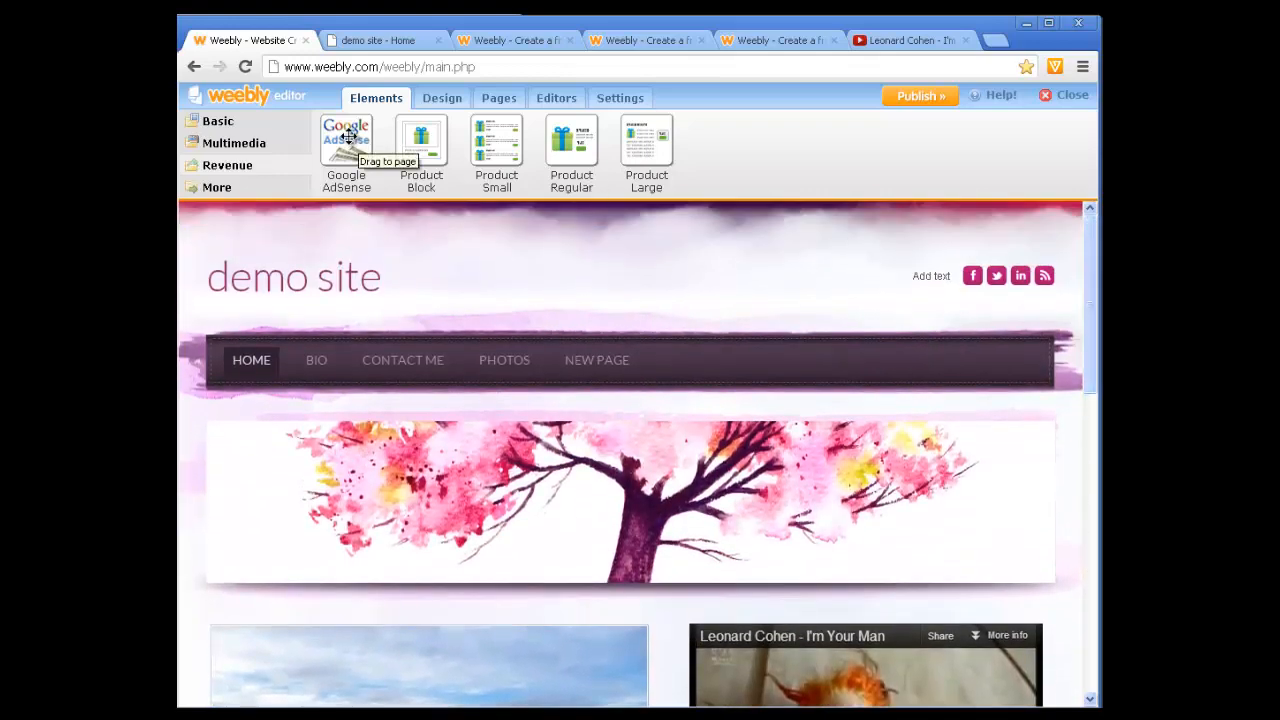
{"action": "left_click", "coordinate": [226, 197]}
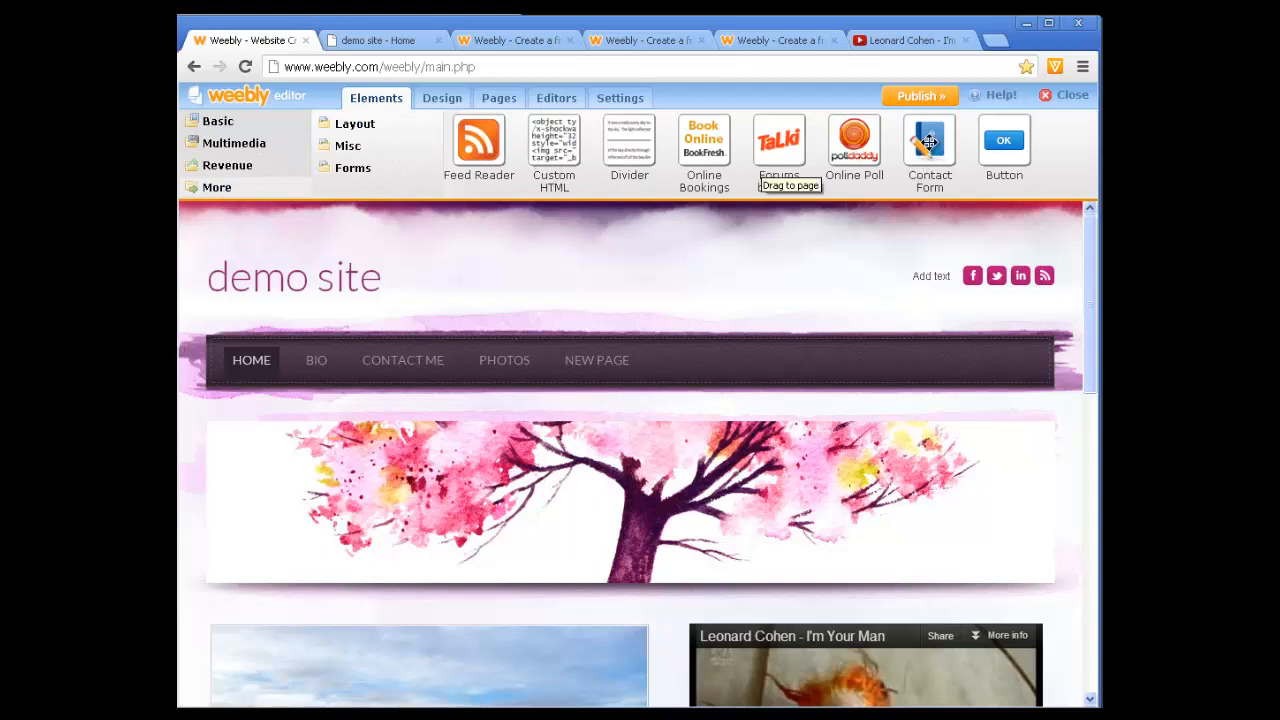
{"action": "mouse_move", "coordinate": [930, 140]}
{"action": "left_mouse_down"}
{"action": "mouse_move", "coordinate": [940, 594]}
{"action": "mouse_move", "coordinate": [1023, 487]}
{"action": "mouse_move", "coordinate": [1006, 651]}
{"action": "mouse_move", "coordinate": [866, 397]}
{"action": "mouse_move", "coordinate": [913, 128]}
{"action": "left_mouse_up"}
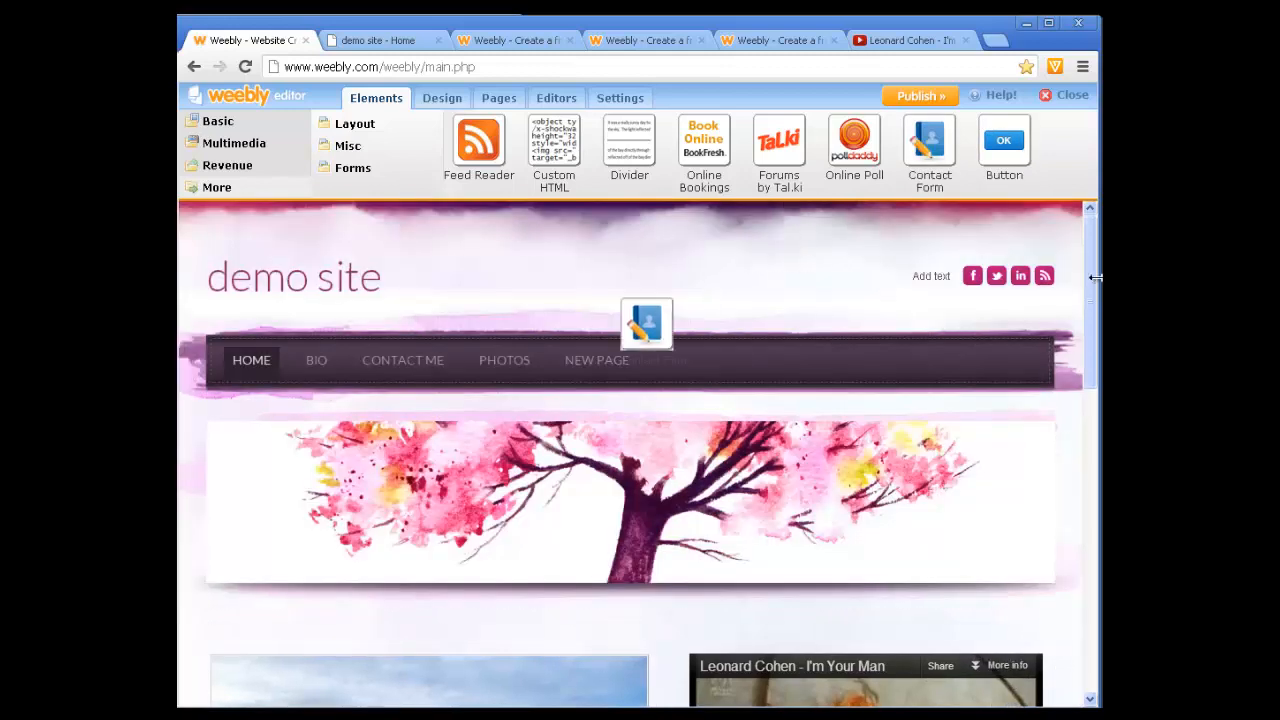
{"action": "scroll", "coordinate": [1091, 350], "scroll_direction": "down", "scroll_amount": 3}
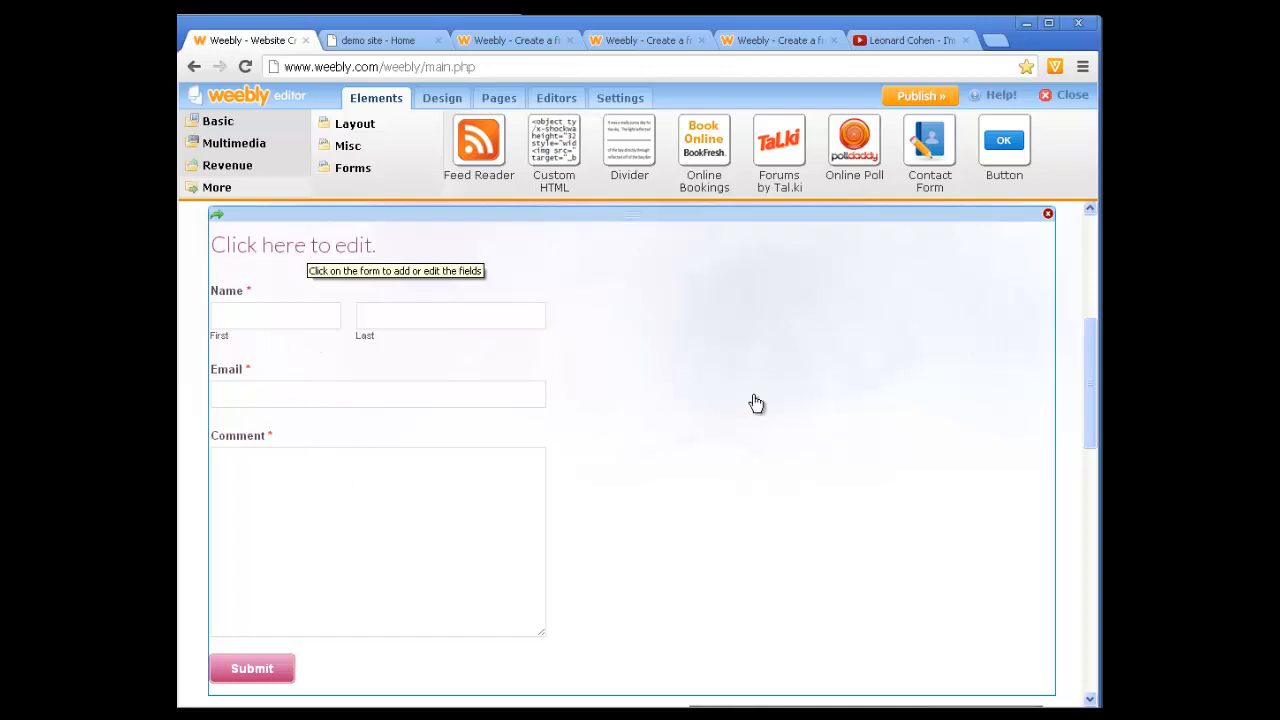
Title the contact form "Contact me" and save the form.
{"action": "left_click_drag", "start_coordinate": [1090, 377], "coordinate": [1088, 285]}
{"action": "left_click", "coordinate": [345, 562]}
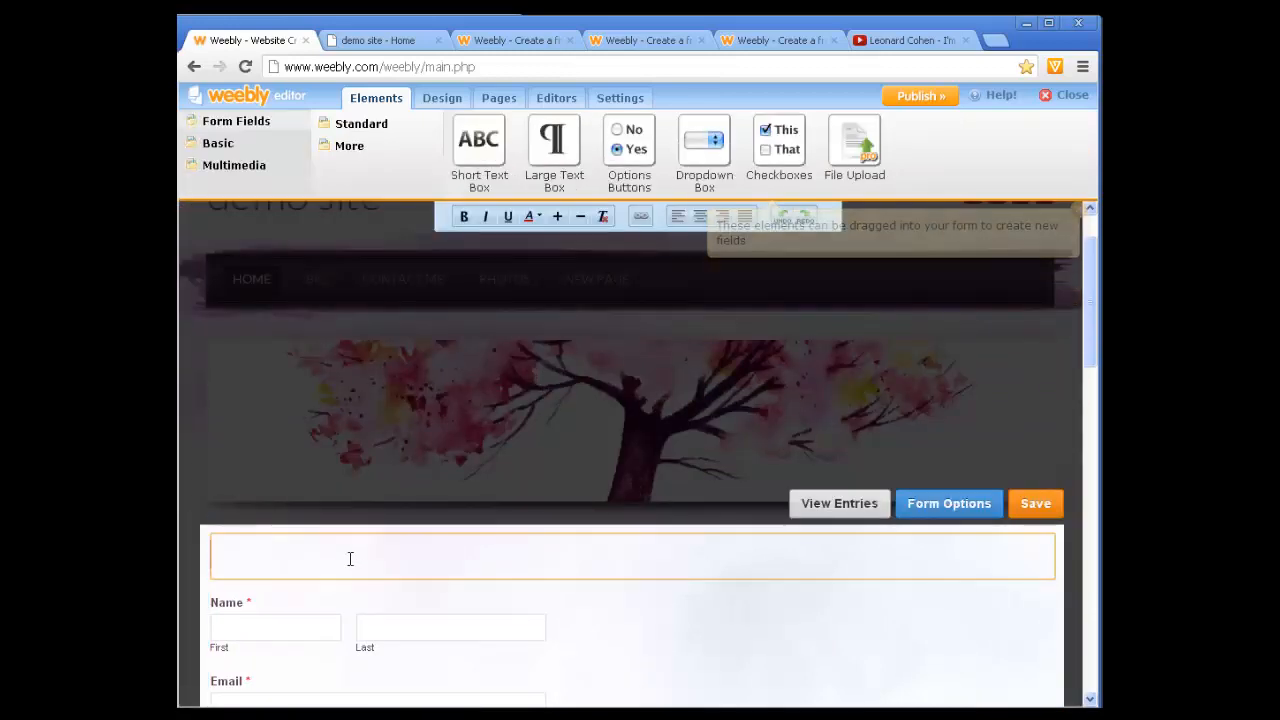
{"action": "type", "text": "Contact m"}
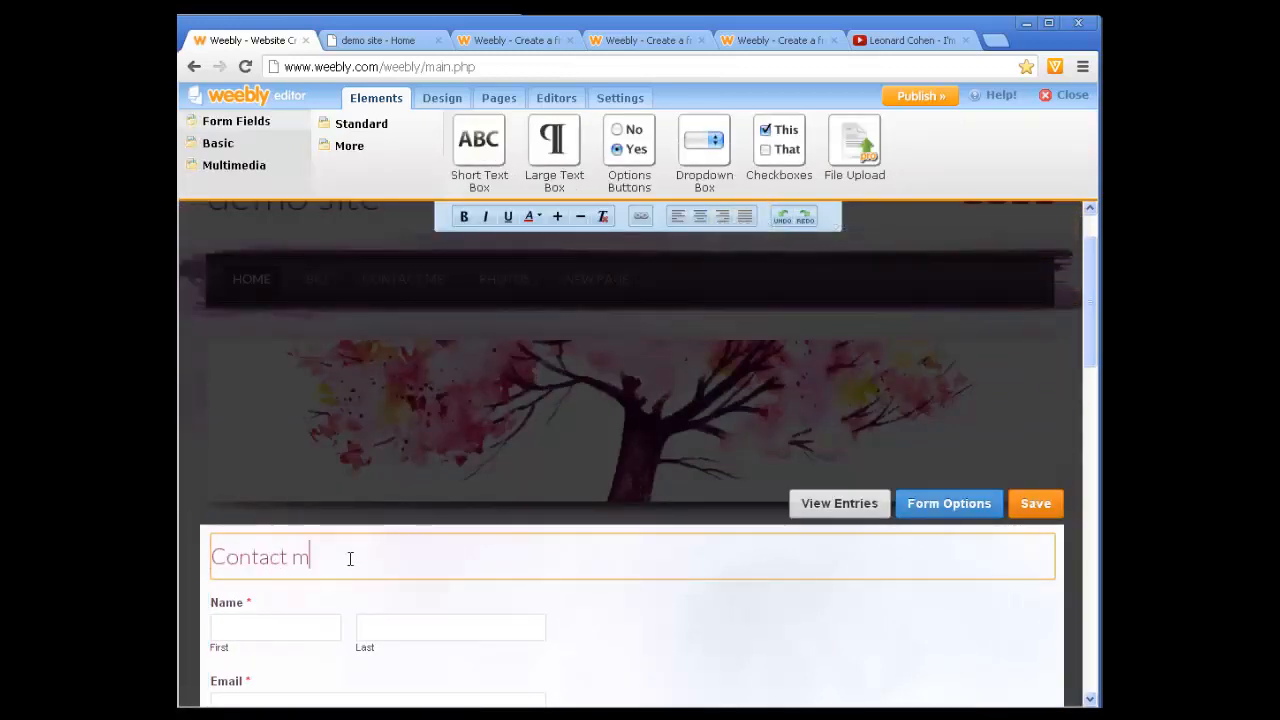
{"action": "type", "text": "e"}
{"action": "key", "text": "Return"}
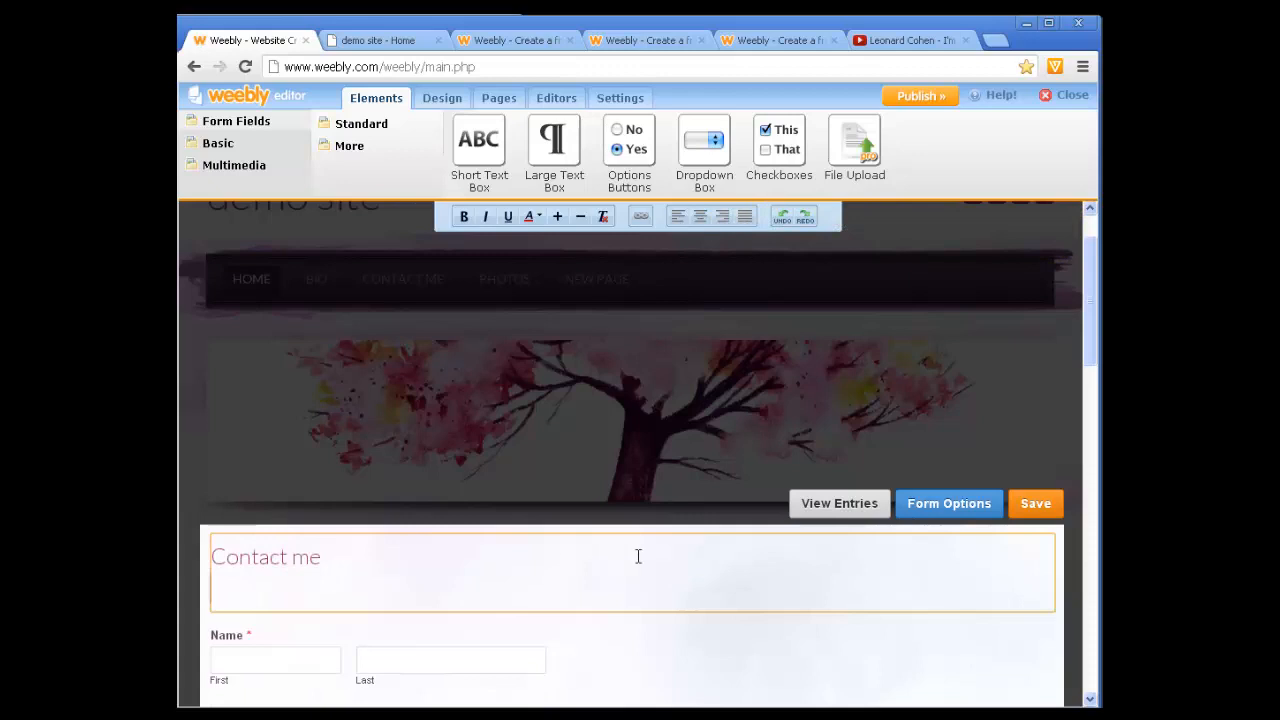
{"action": "key", "text": "BackSpace"}
{"action": "left_click", "coordinate": [1036, 504]}
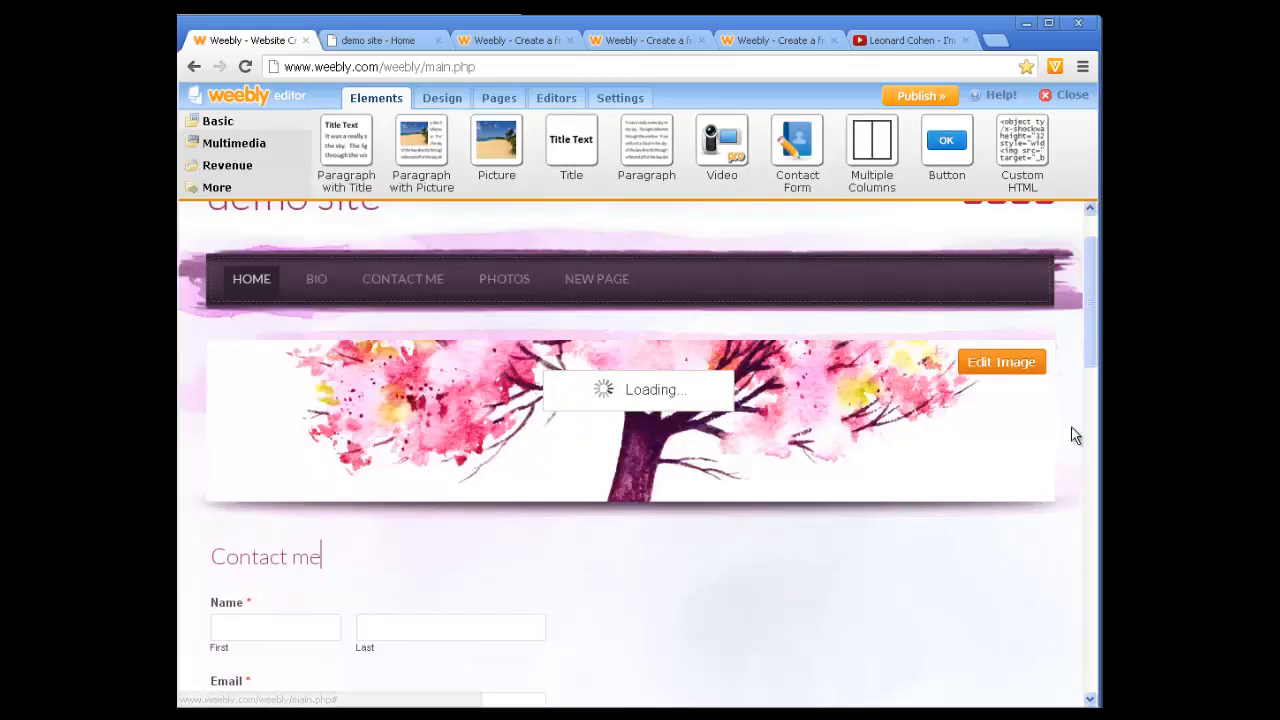
Enter "Thanks for watching" in the contact form's Comment field.
{"action": "left_click_drag", "start_coordinate": [1089, 316], "coordinate": [1095, 385]}
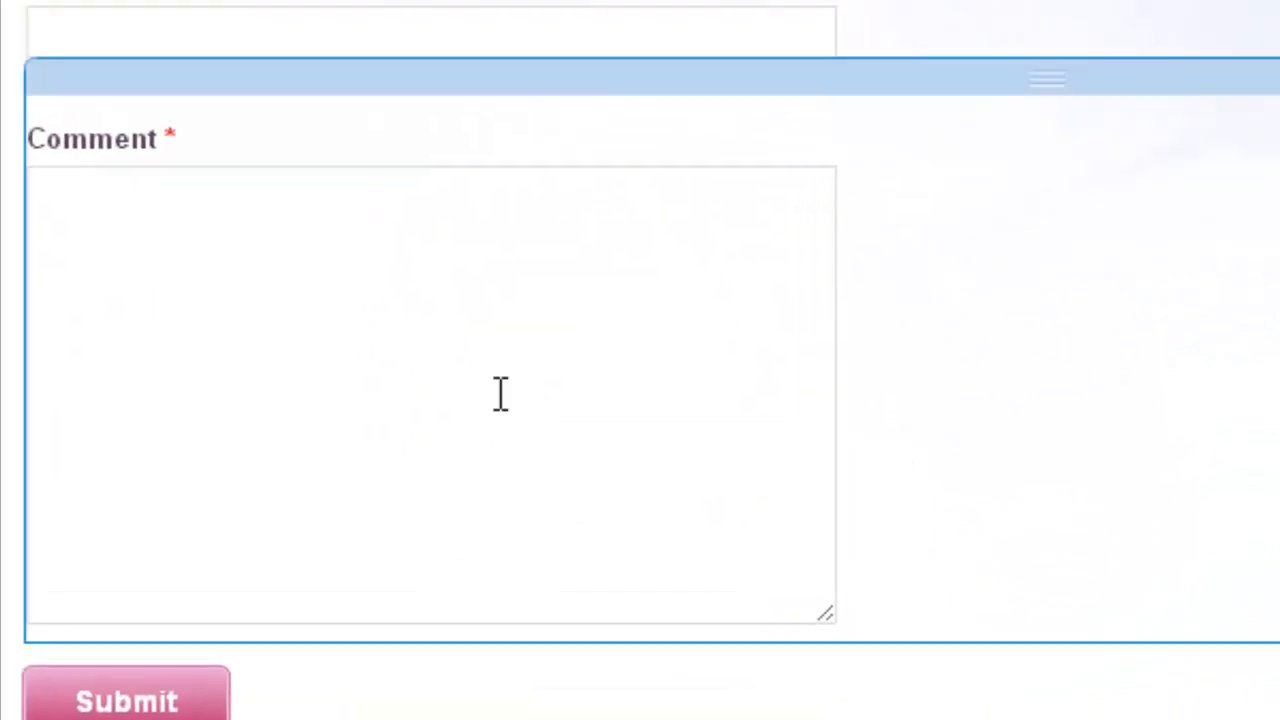
{"action": "left_click", "coordinate": [419, 467]}
{"action": "type", "text": "Tha"}
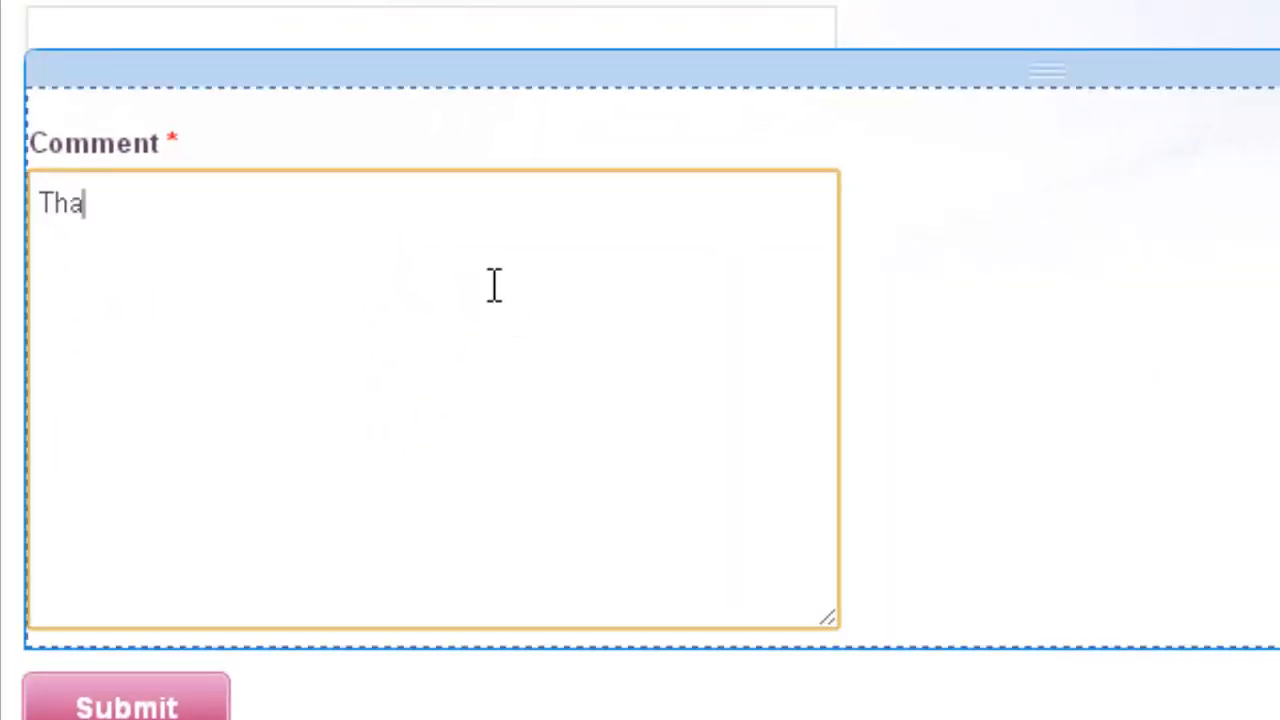
{"action": "type", "text": "nks for watching"}
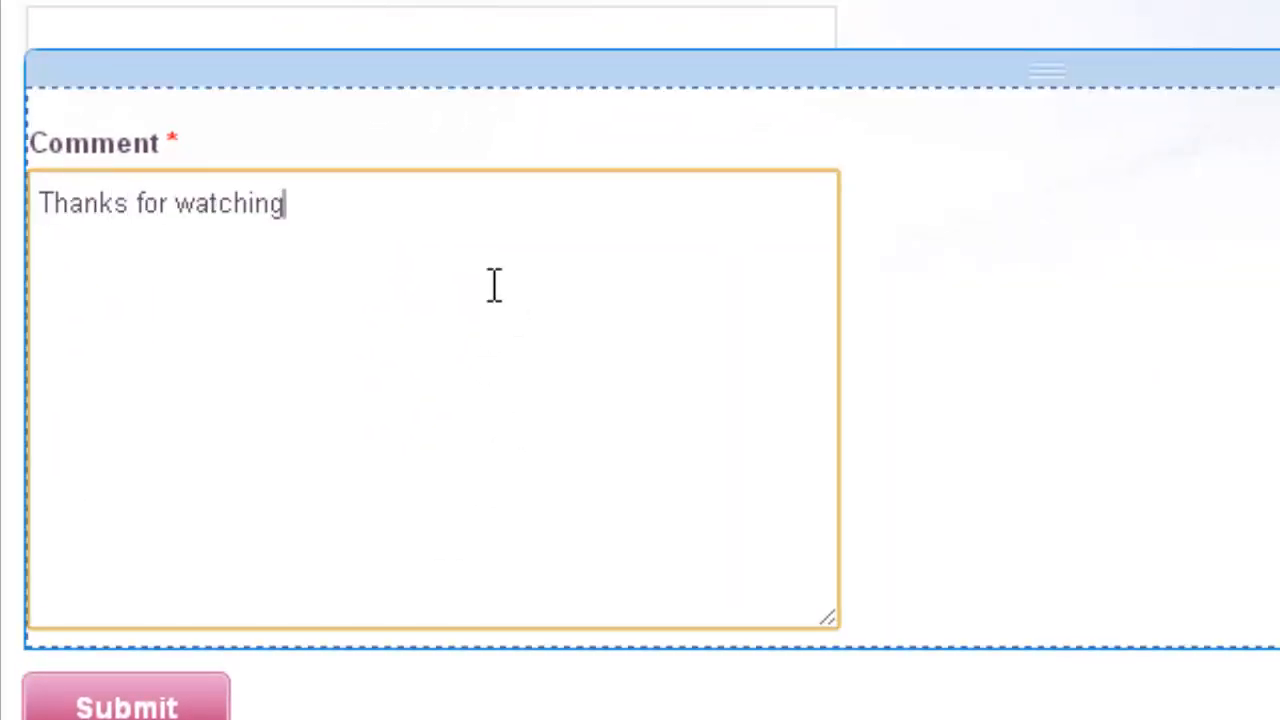